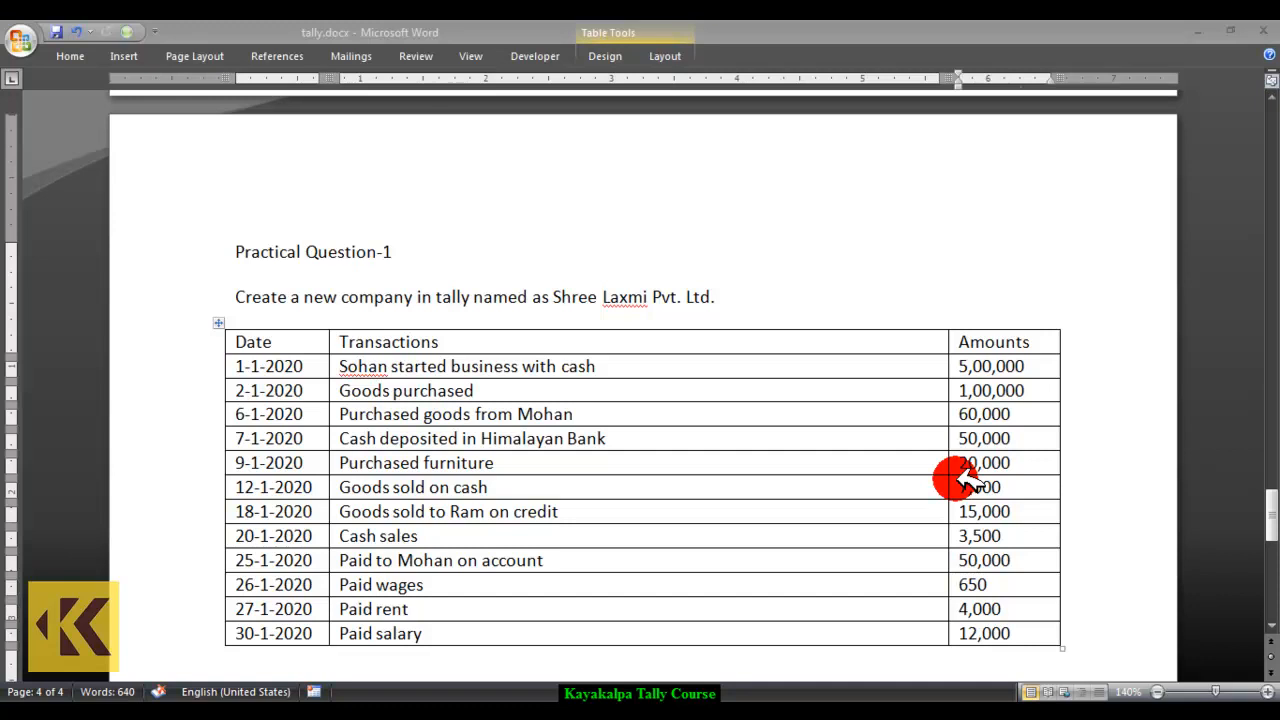
Switch to Tally.ERP 9 and start a new company named Shree Laxmi Pvt. Ltd., keeping the same mailing name
click(440, 680)
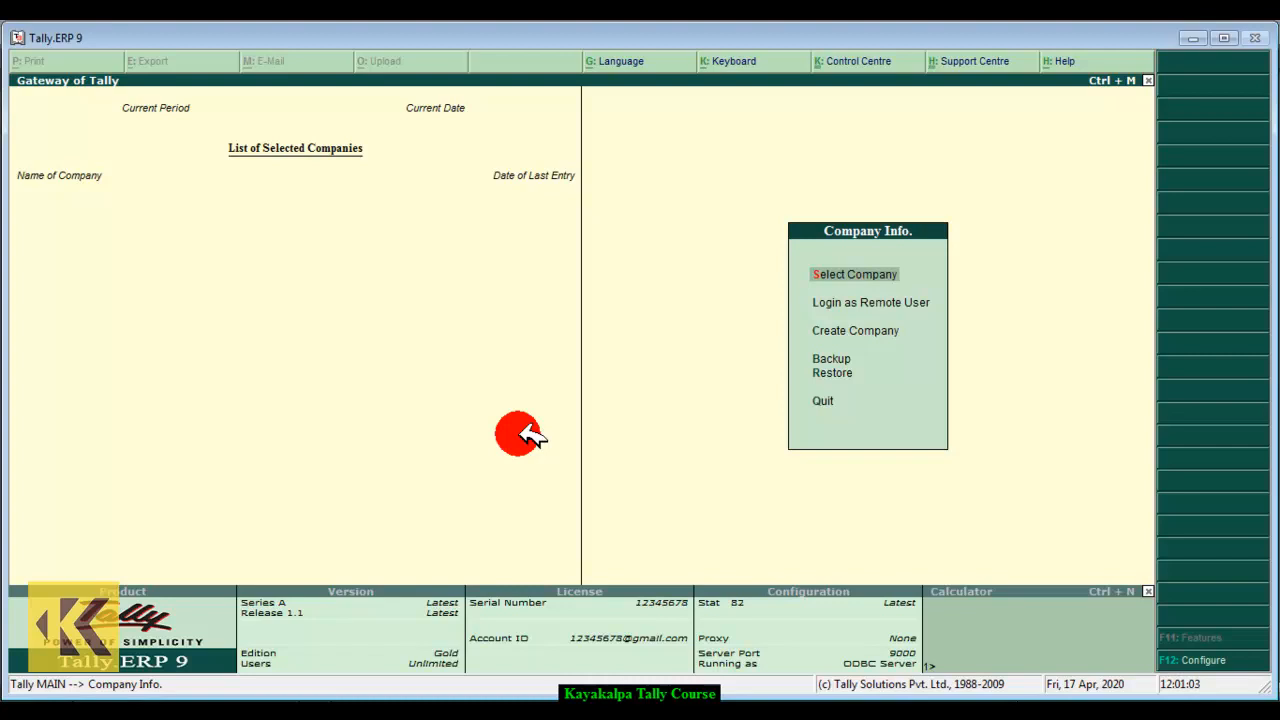
key(Down)
key(Down)
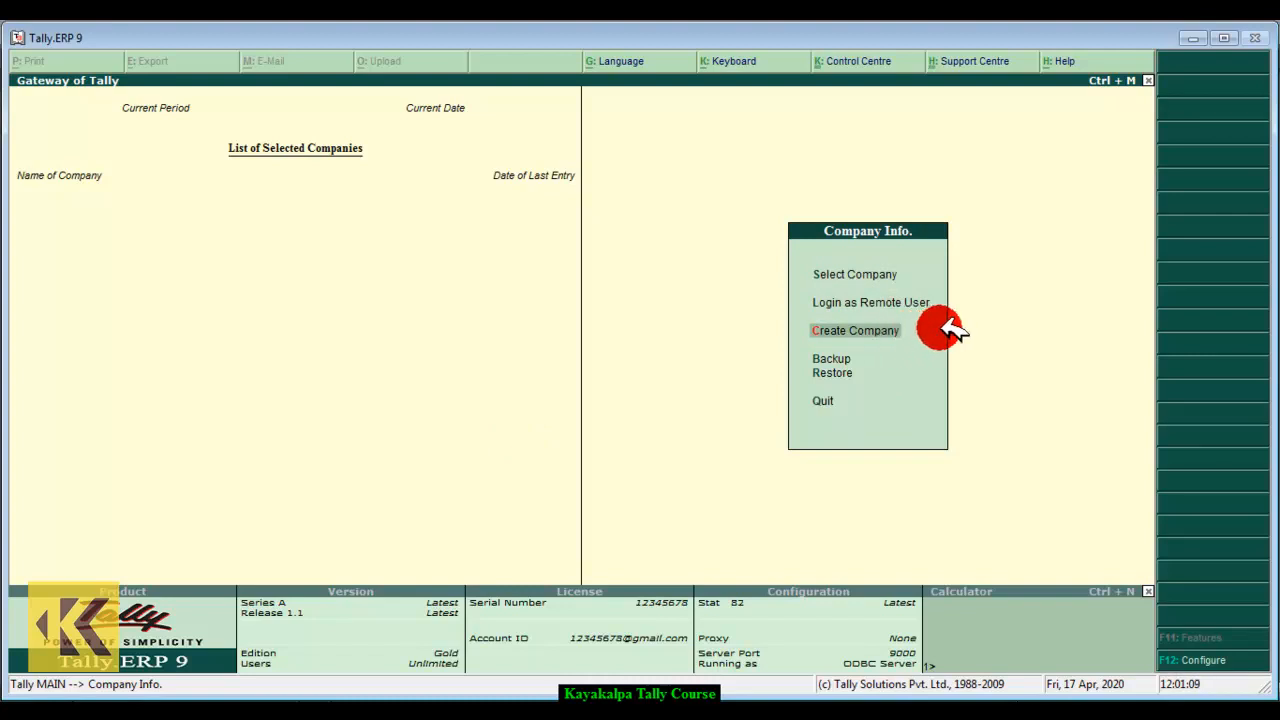
key(Return)
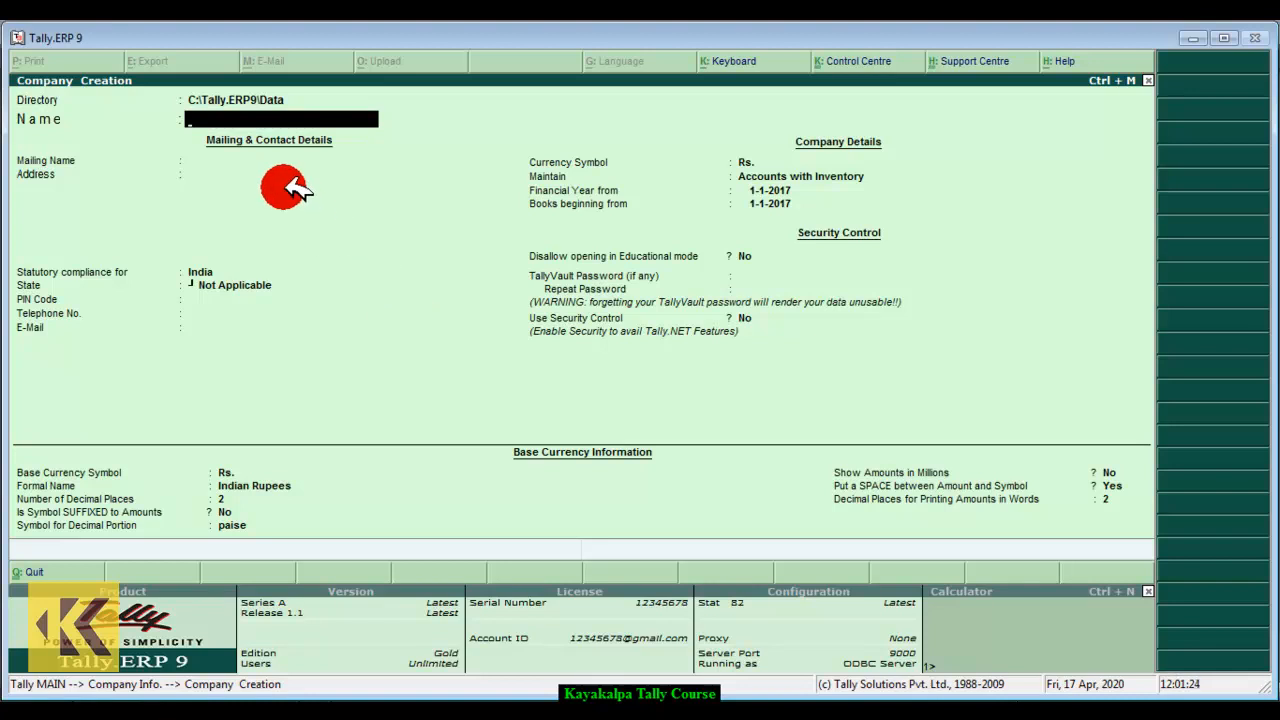
text(Shree Laxmi Pvt. Ltd.)
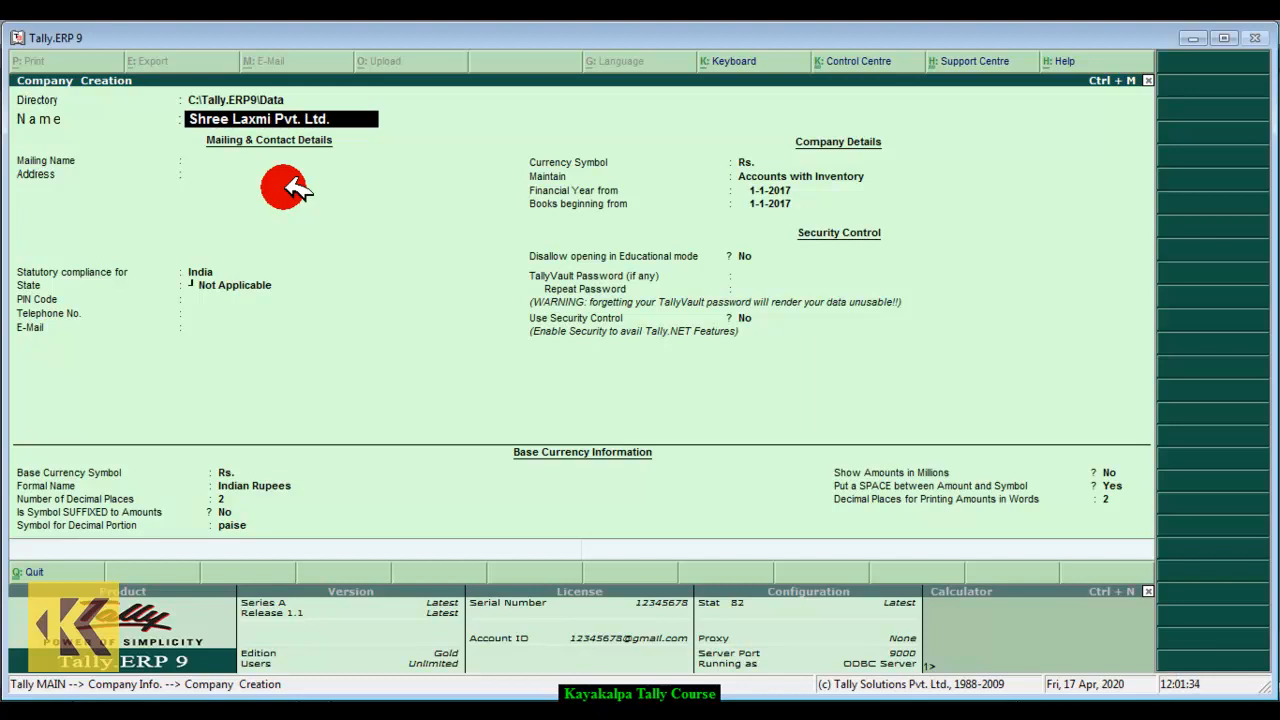
key(Return)
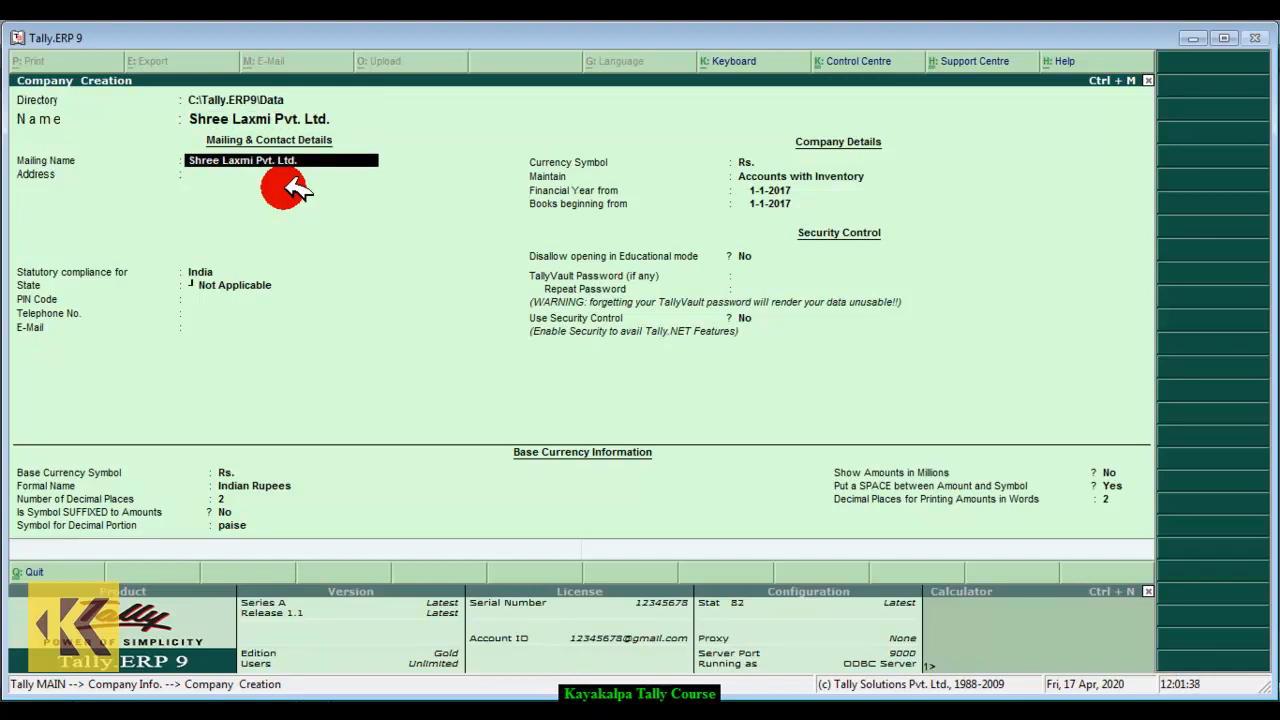
key(Return)
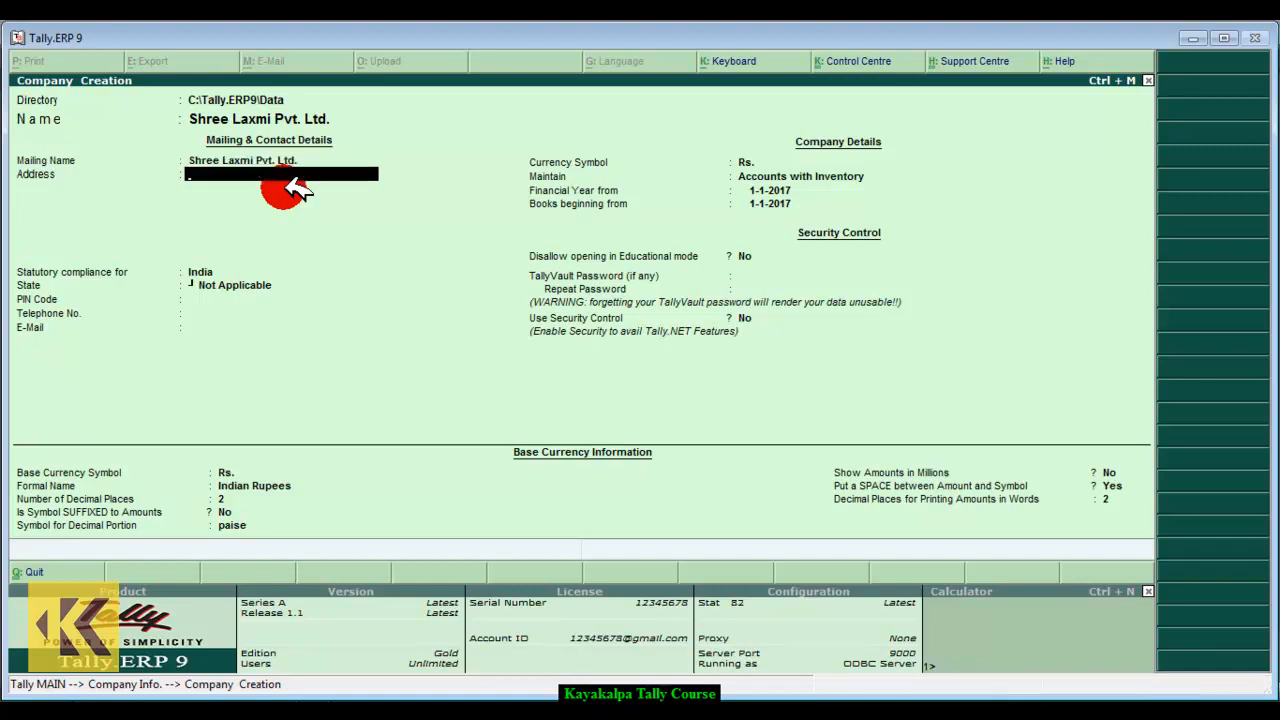
Fill in the company's mailing address on five lines: street area, city, district, province and country
text(Prithvi Chowk,)
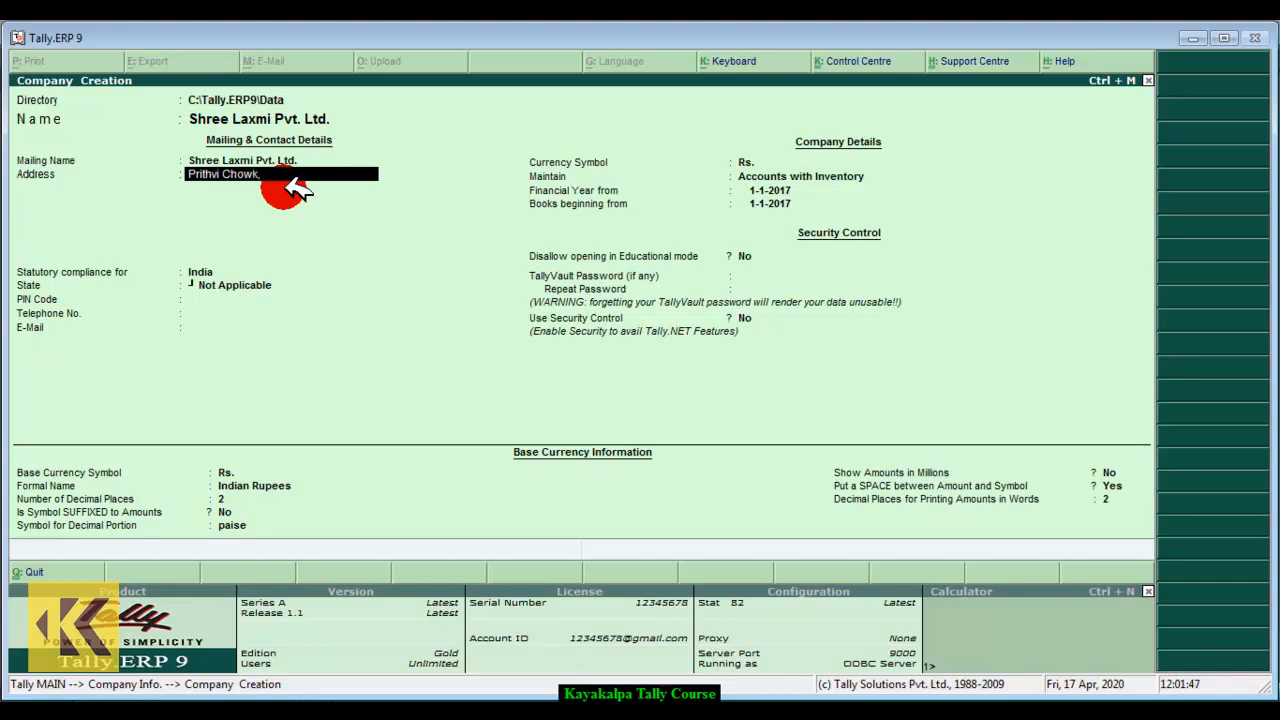
key(Return)
text(Pokhara,)
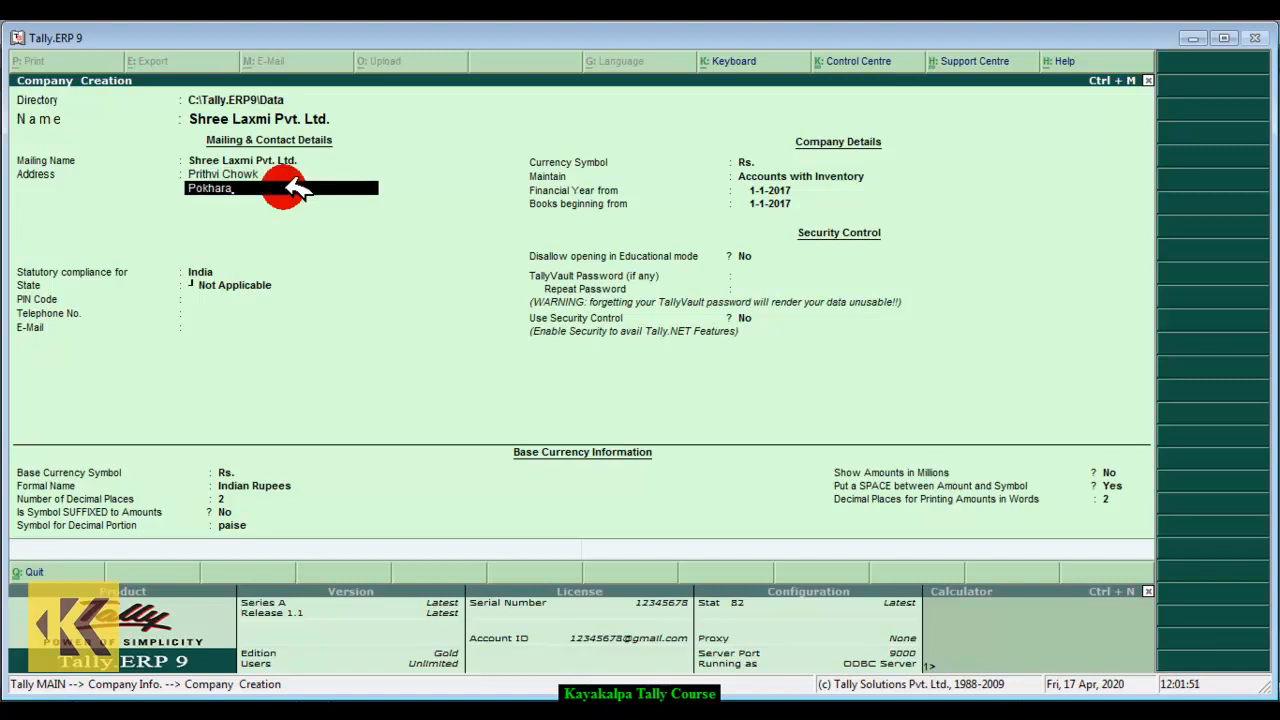
key(Return)
text(Kaski)
key(Return)
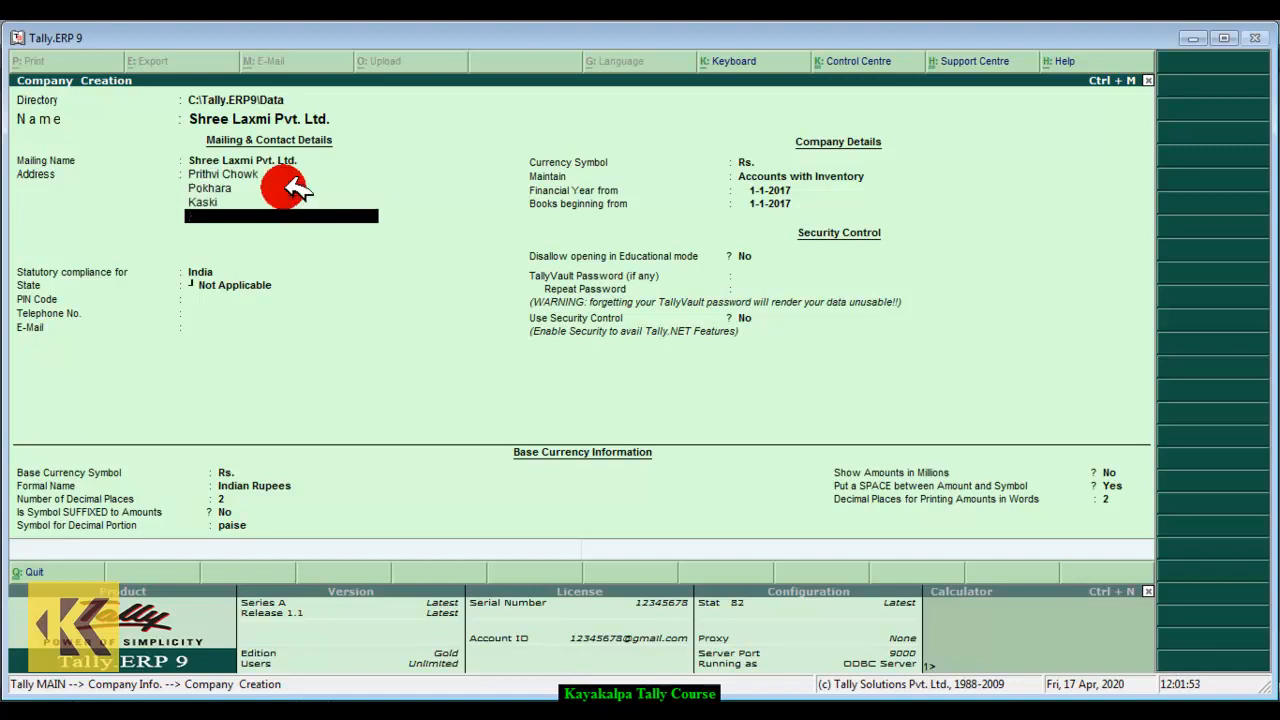
text(Gandaki Provience)
key(Return)
text(Nepali)
key(Return)
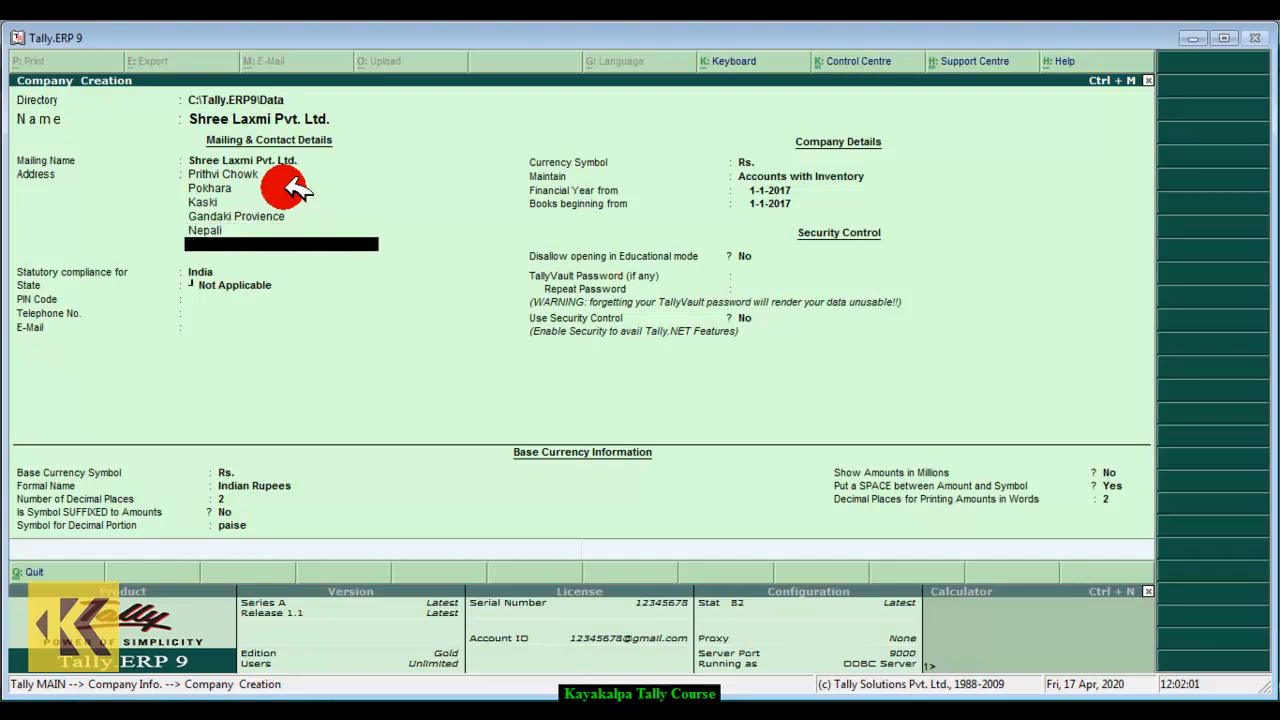
key(Return)
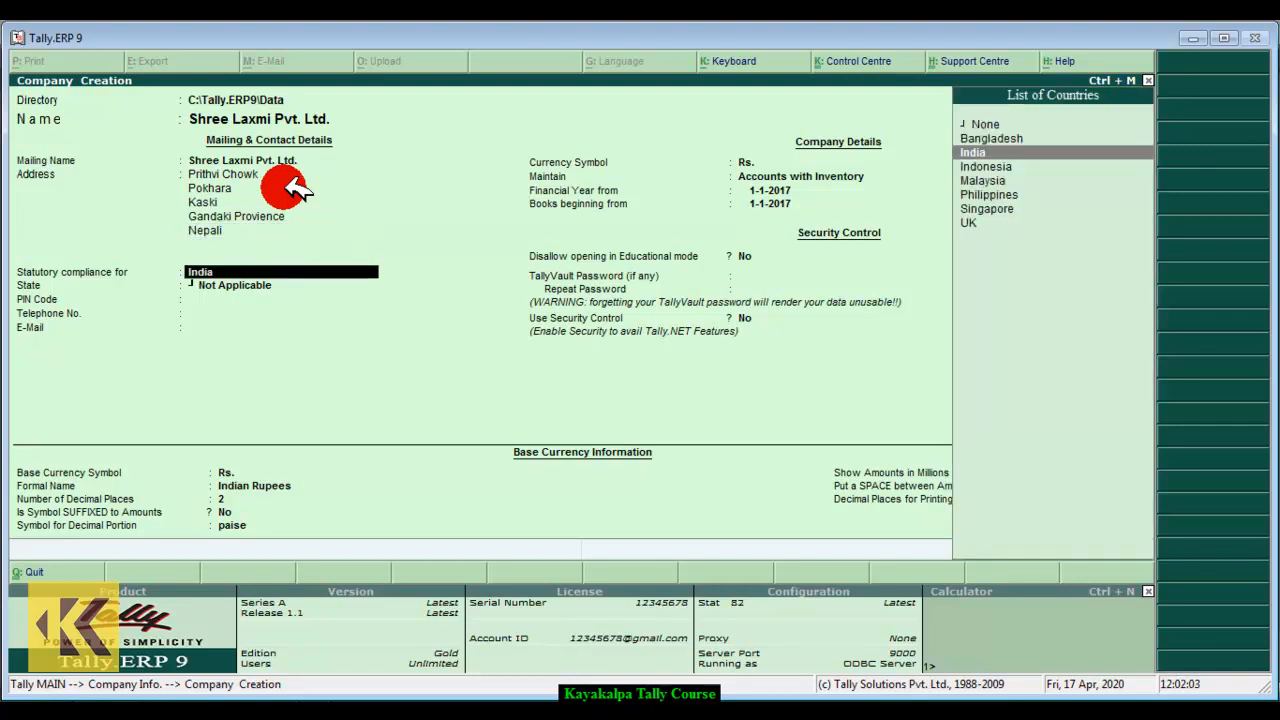
Set the statutory compliance country to None and leave the company's e-mail blank
click(1005, 123)
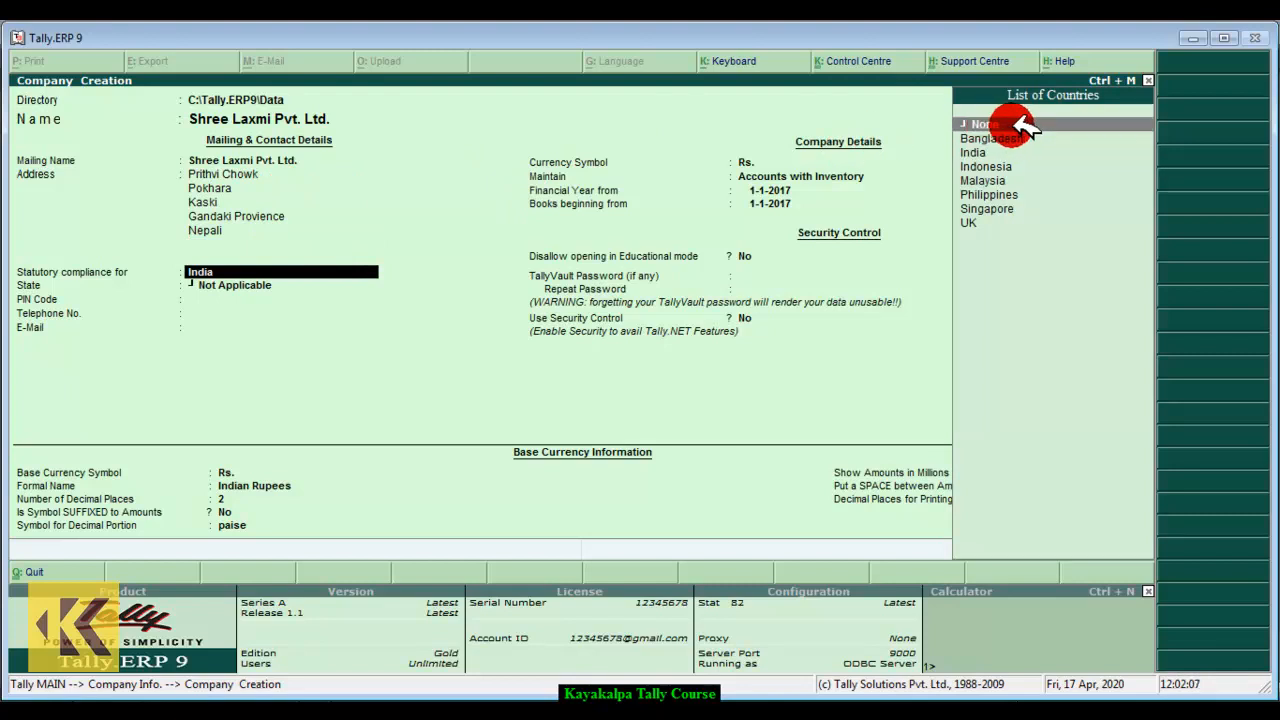
click(1030, 125)
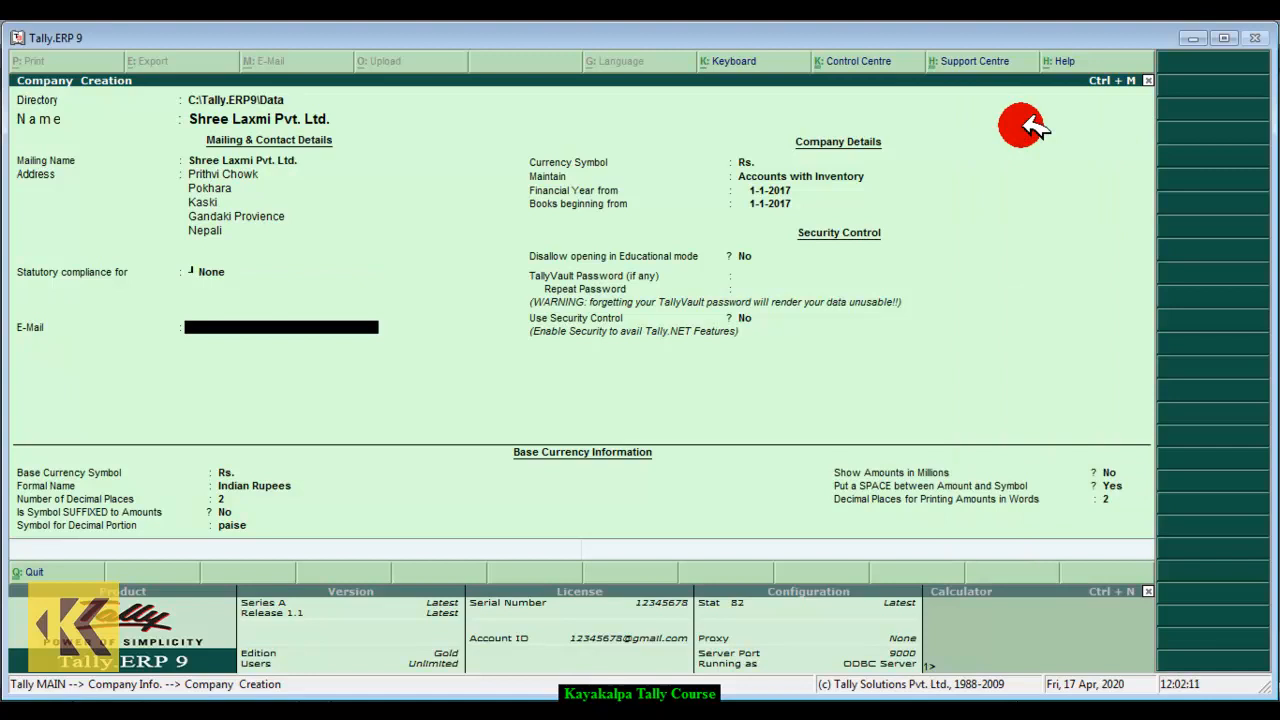
key(Return)
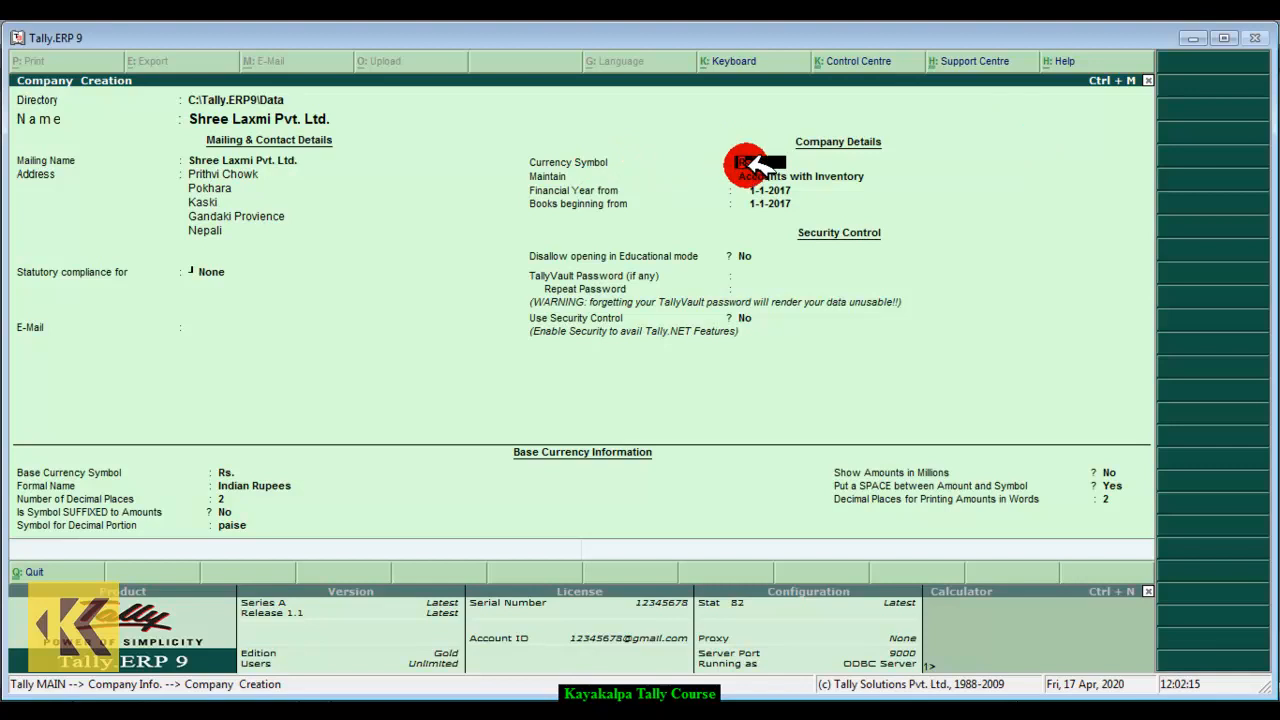
Set the company's currency symbol to NRs. and have it maintain Accounts only
text(NR)
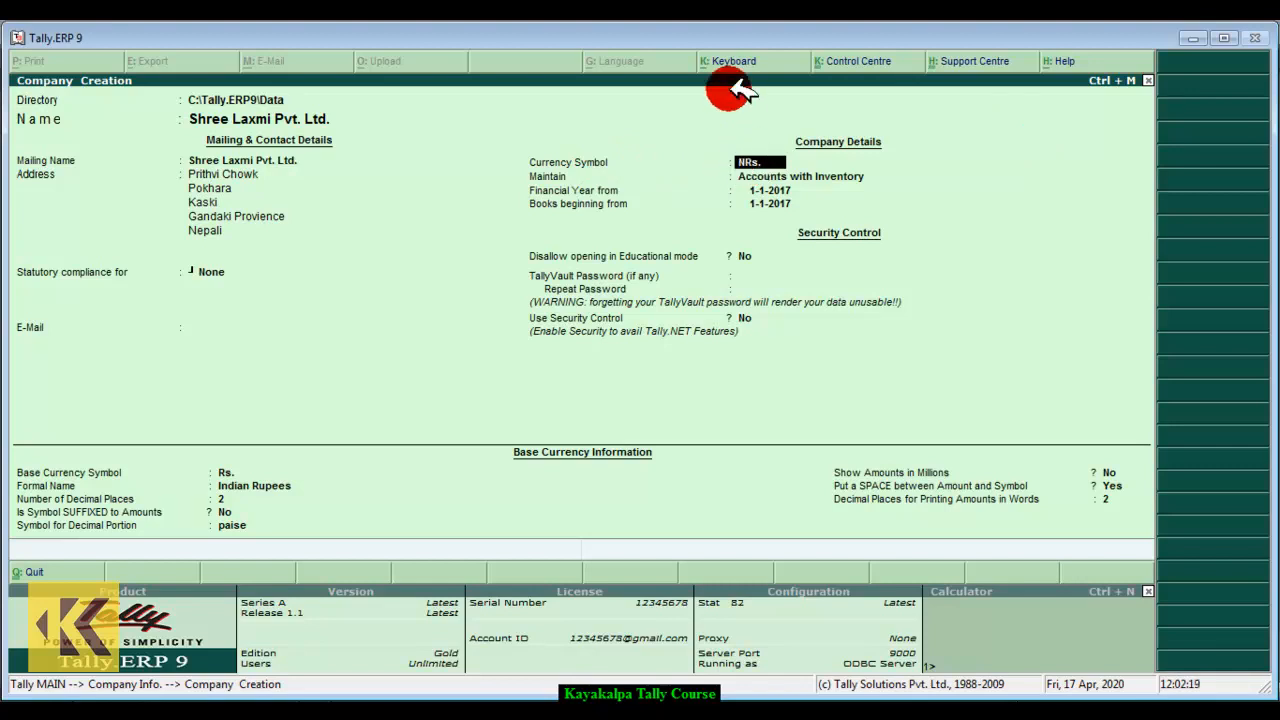
key(Return)
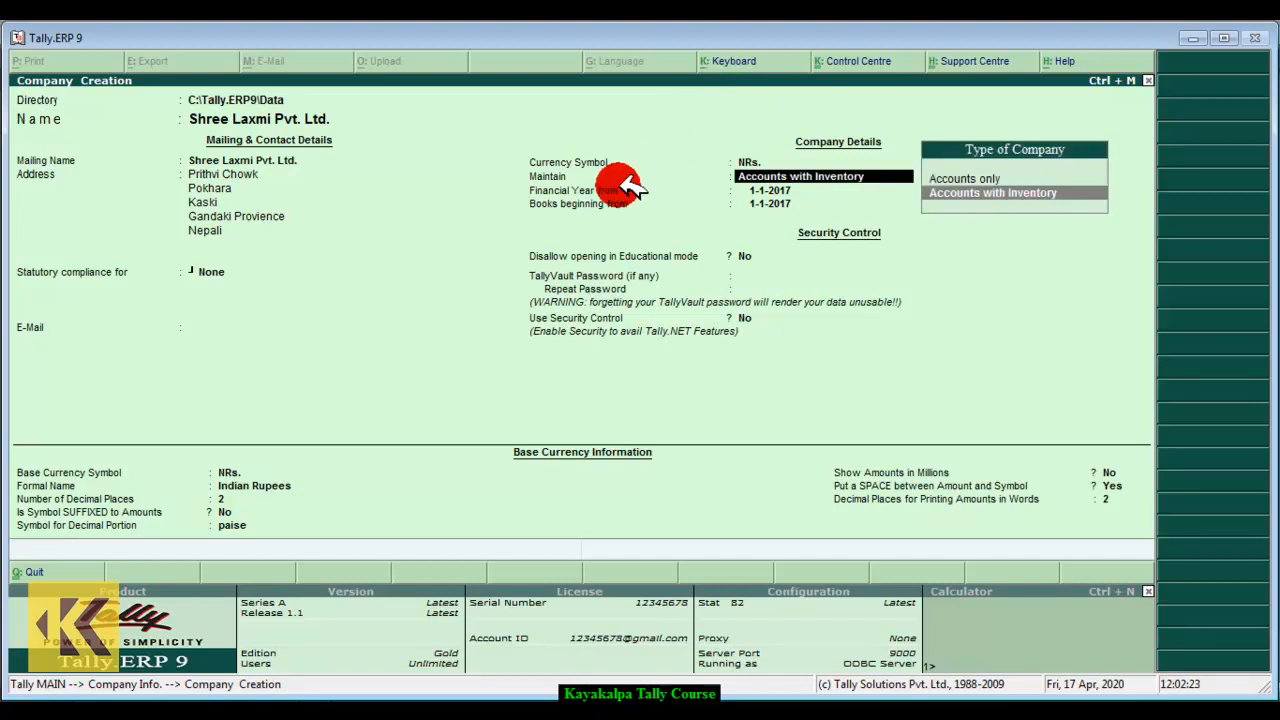
click(972, 179)
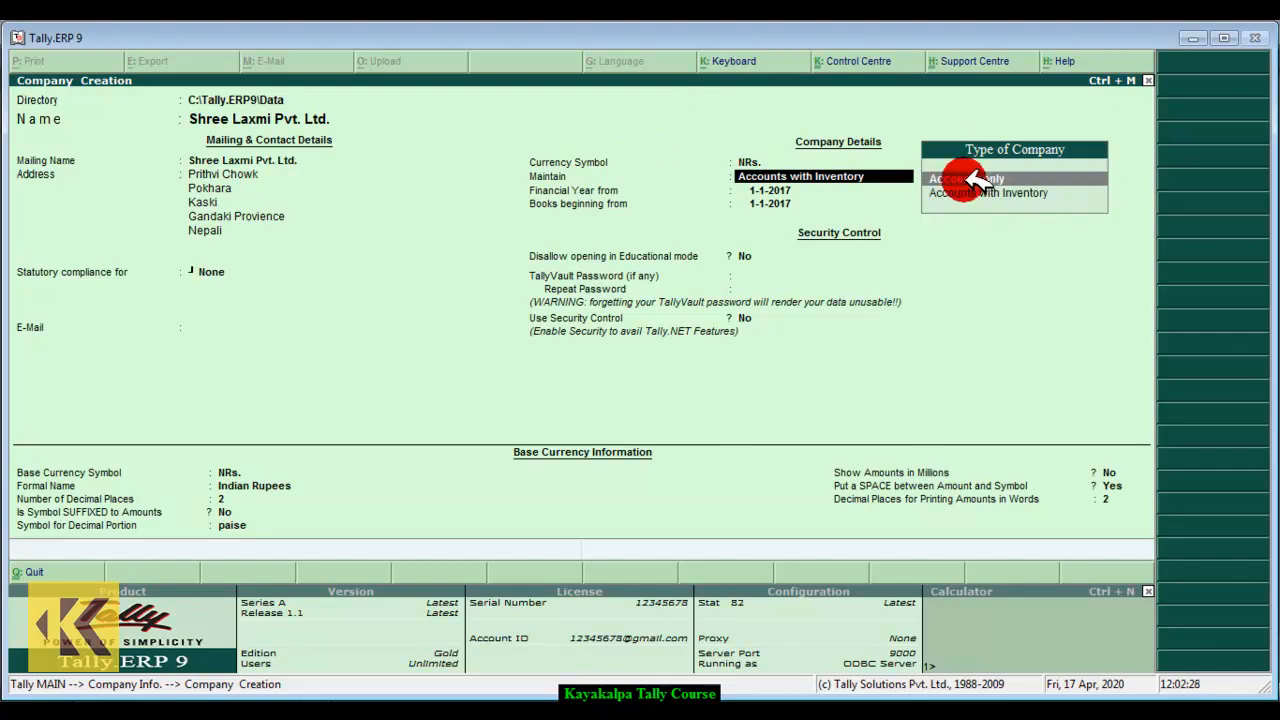
click(972, 179)
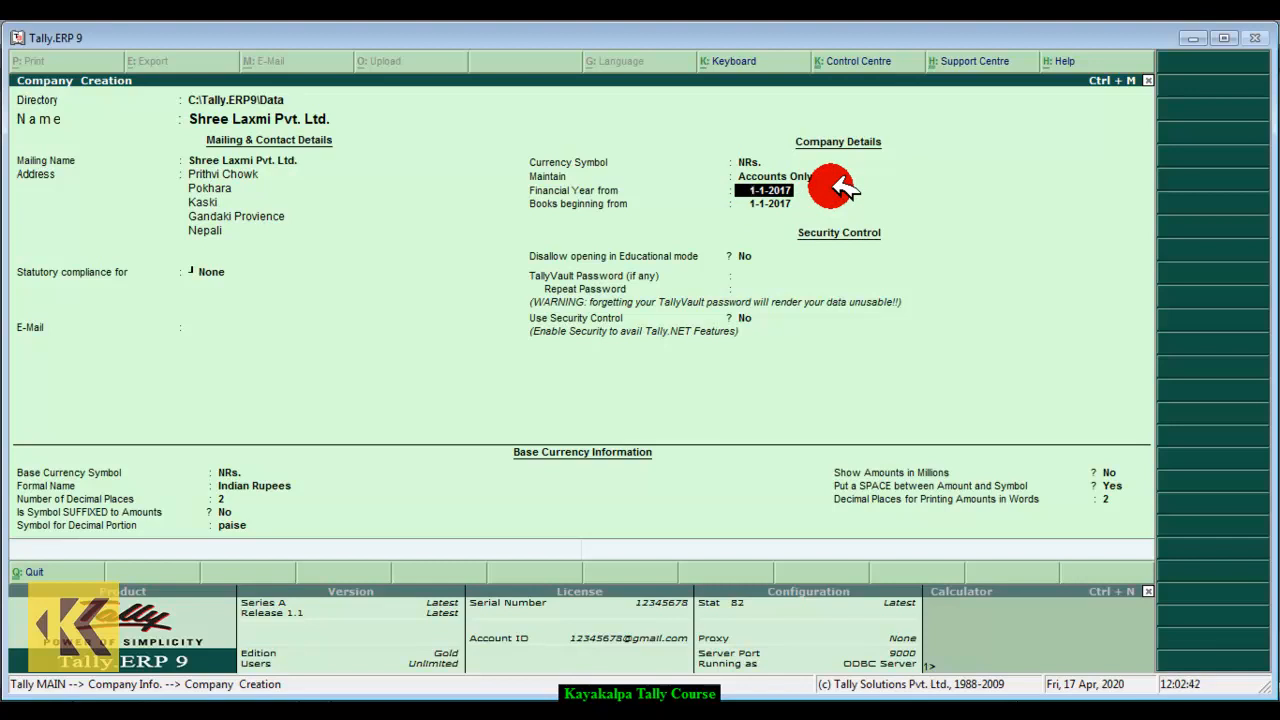
Start the financial year on 1-1-2020 and keep the same date for the beginning of the books
text(1-1-2020)
key(Return)
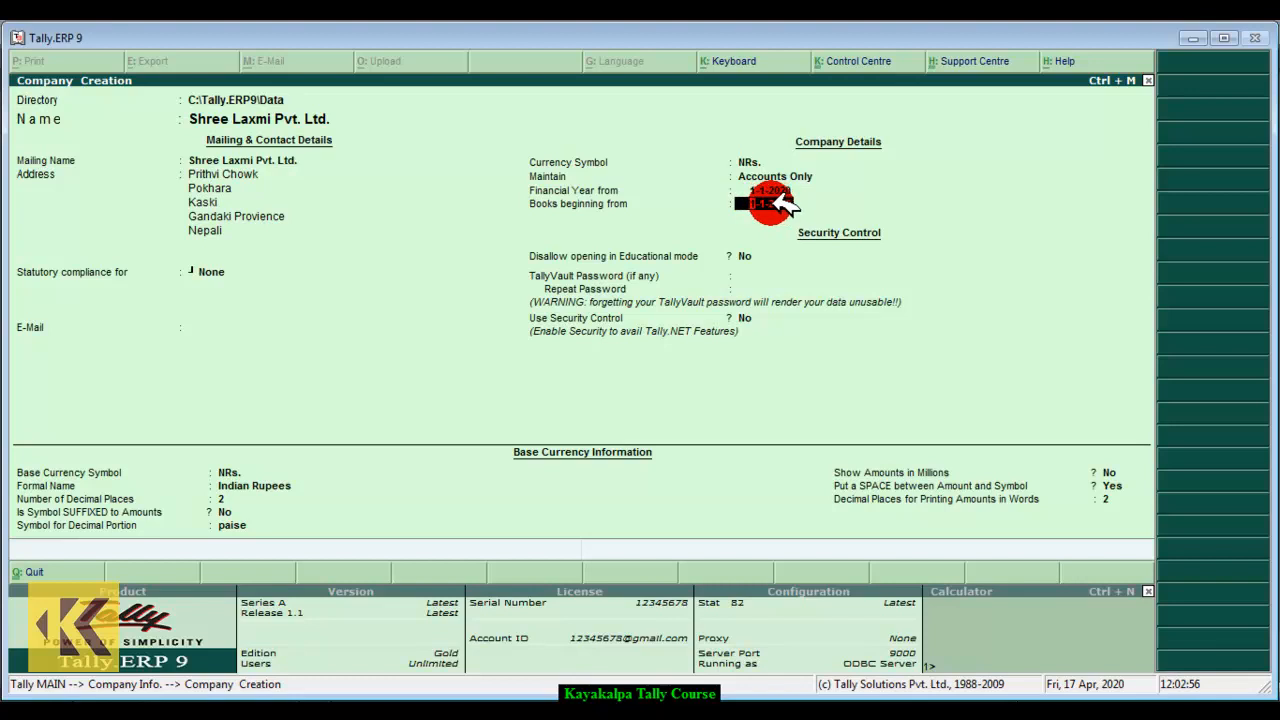
click(795, 205)
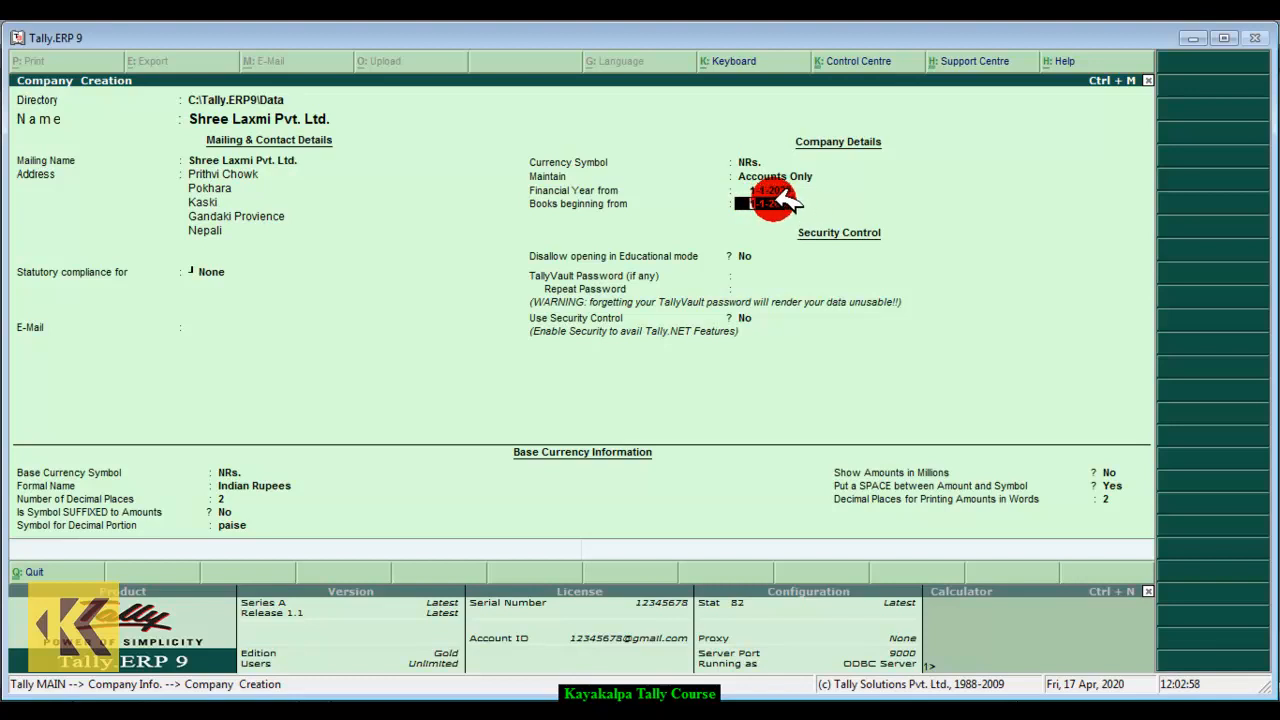
key(Return)
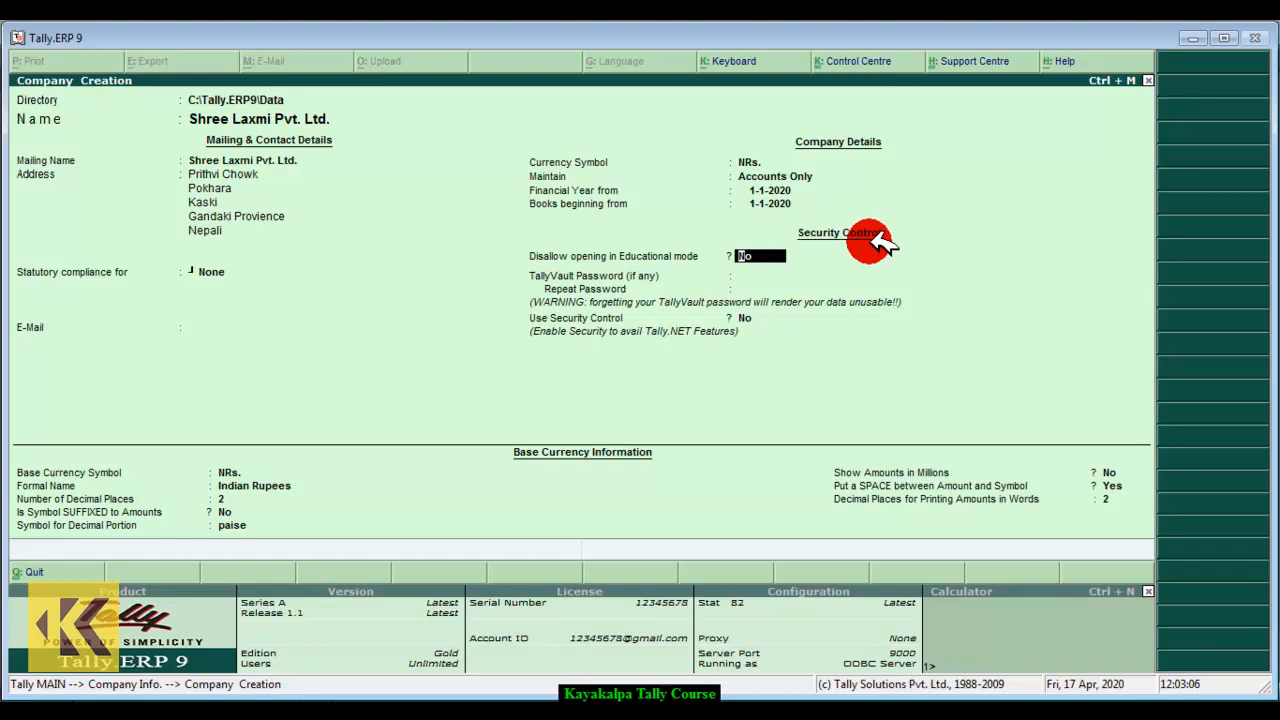
Keep the default security control settings and set the base currency's formal name to Nepali Rupees
key(Return)
key(Return)
key(Return)
key(Return)
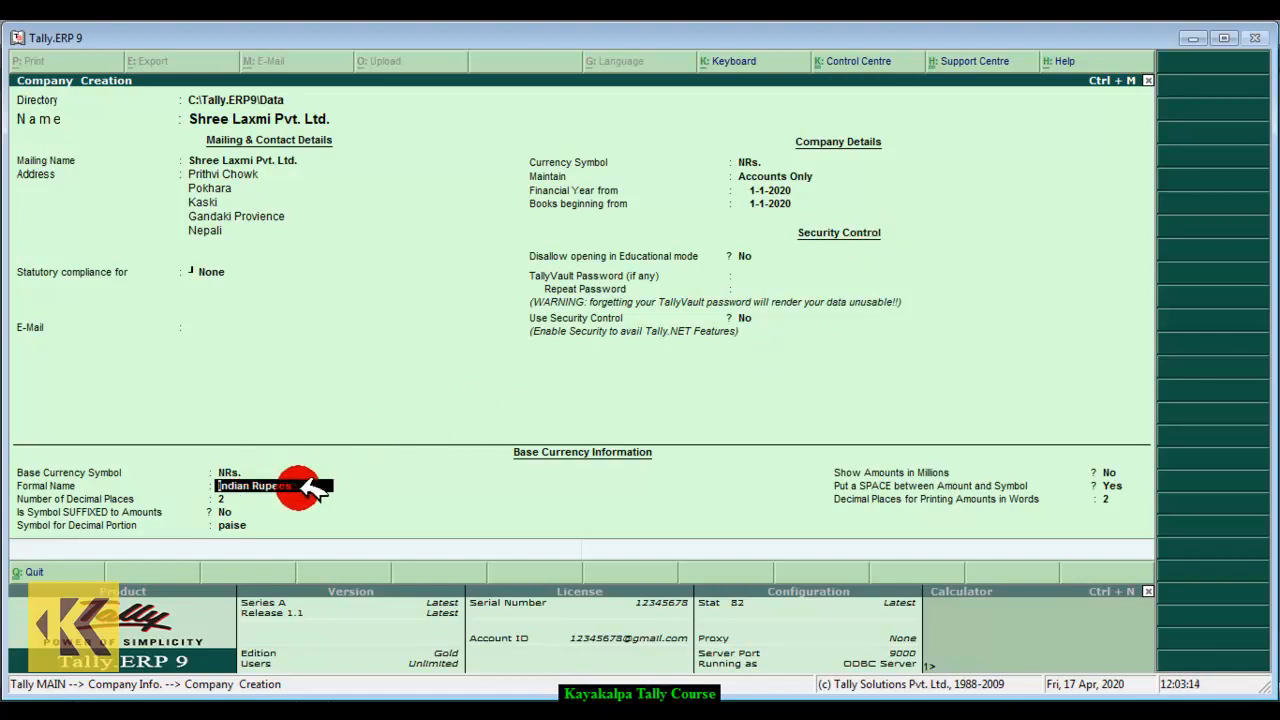
text(Nep)
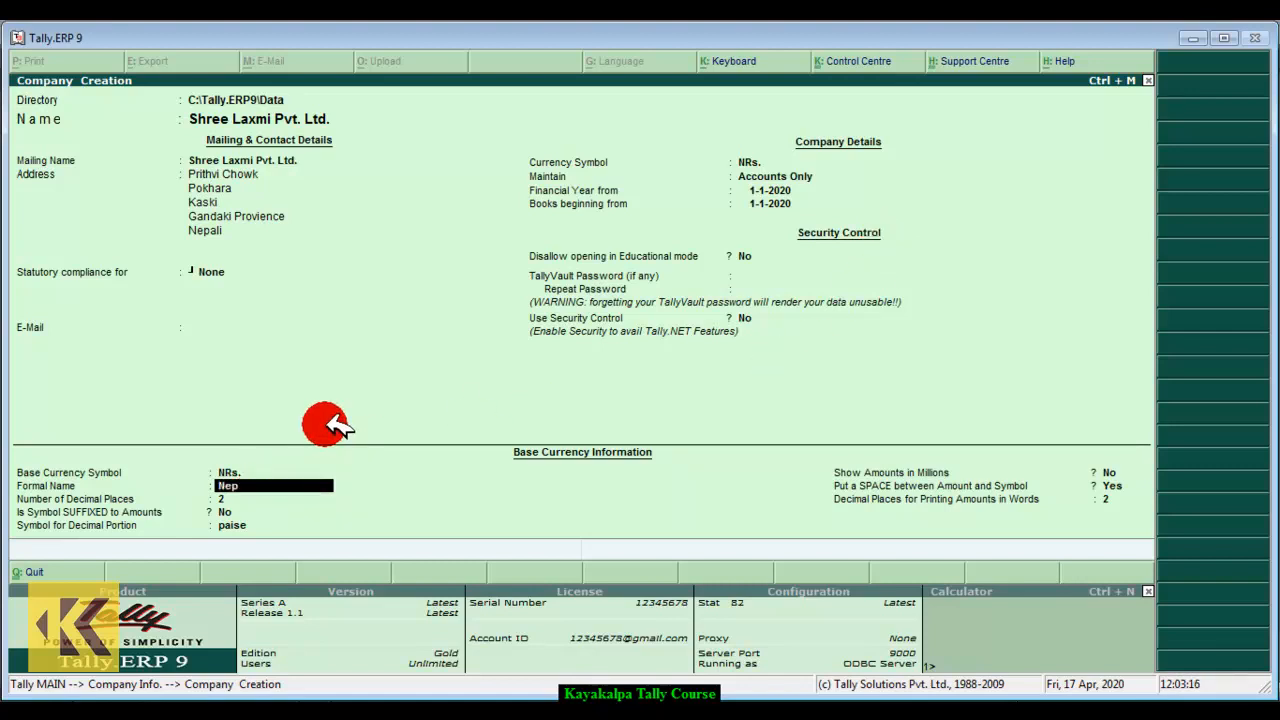
text(ali Rupees)
key(BackSpace)
key(BackSpace)
text(es)
key(Return)
Keep the remaining base currency defaults and accept the creation of the company
key(Return)
key(Return)
key(Return)
key(Return)
key(Return)
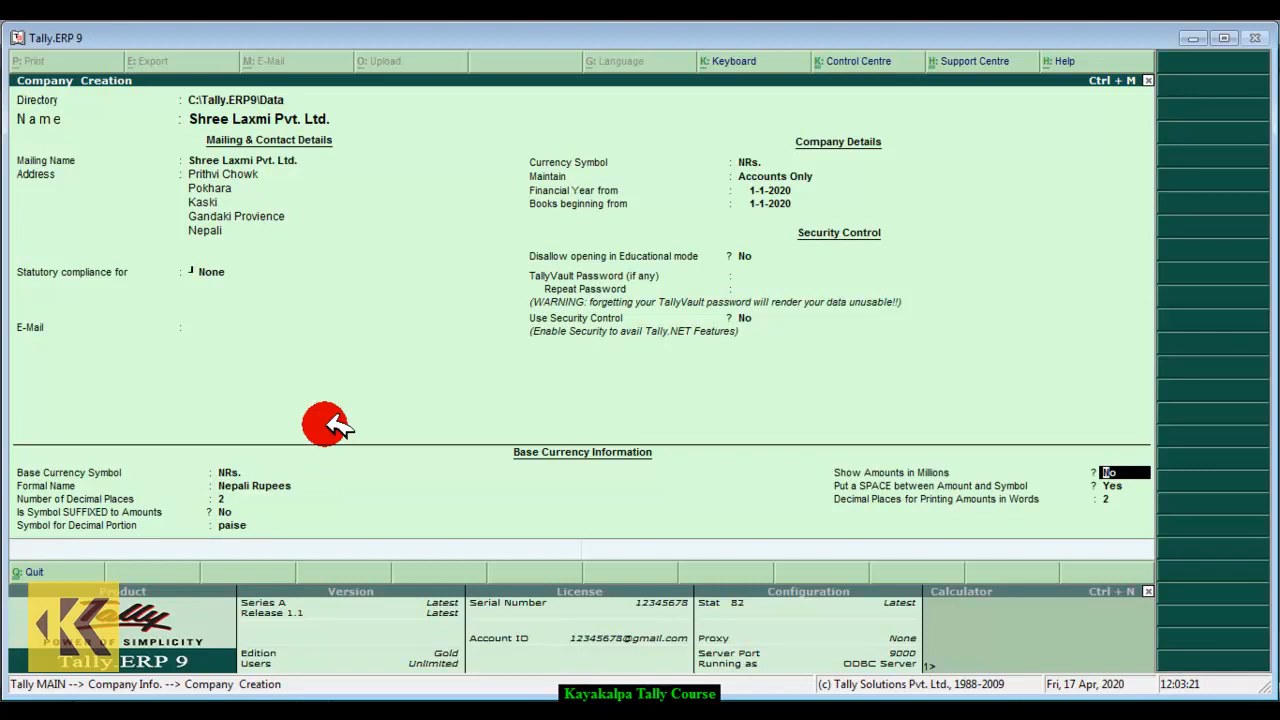
key(Return)
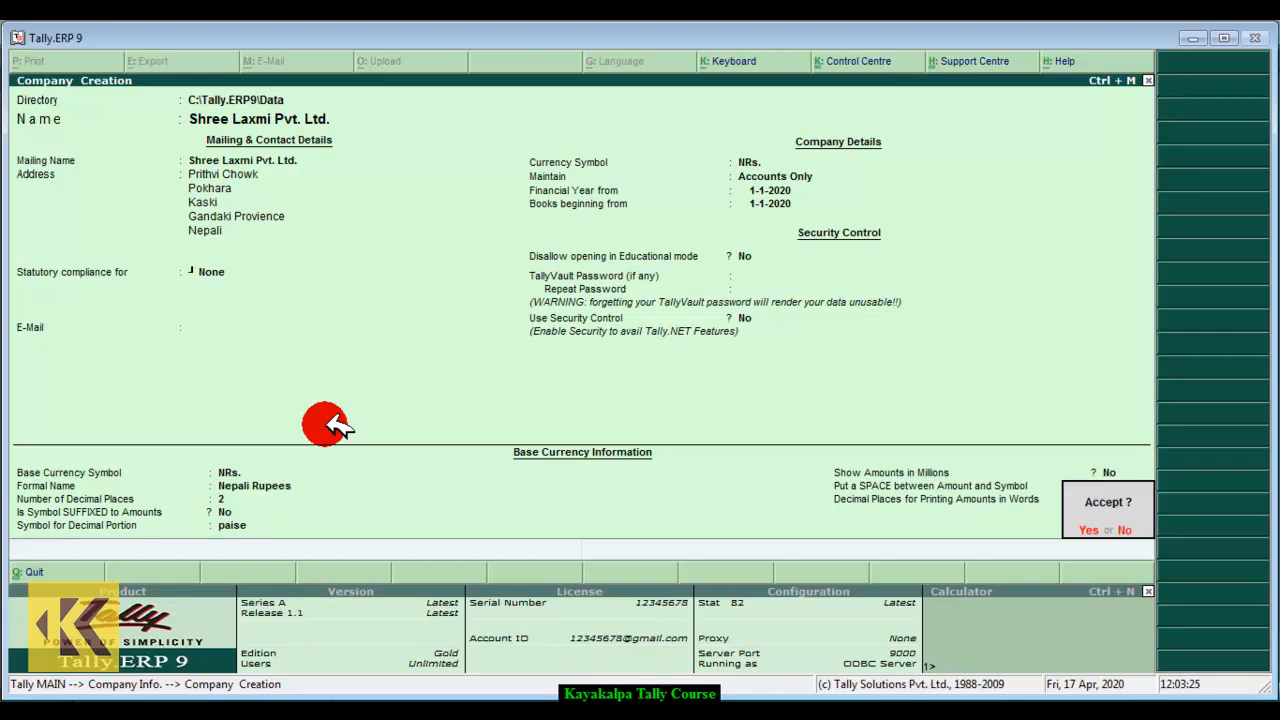
key(Return)
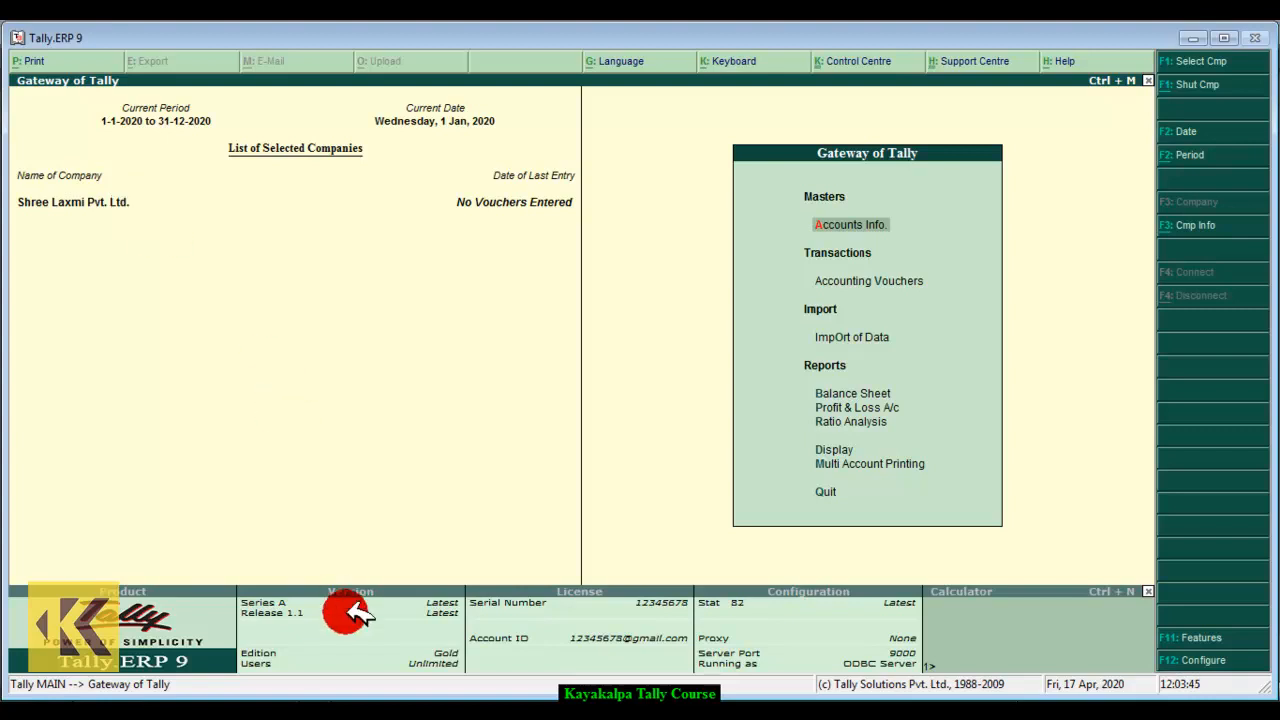
Check the practical question's transactions in Word, return to Tally.ERP 9 and start a Receipt voucher dated 1-1-2020
click(370, 711)
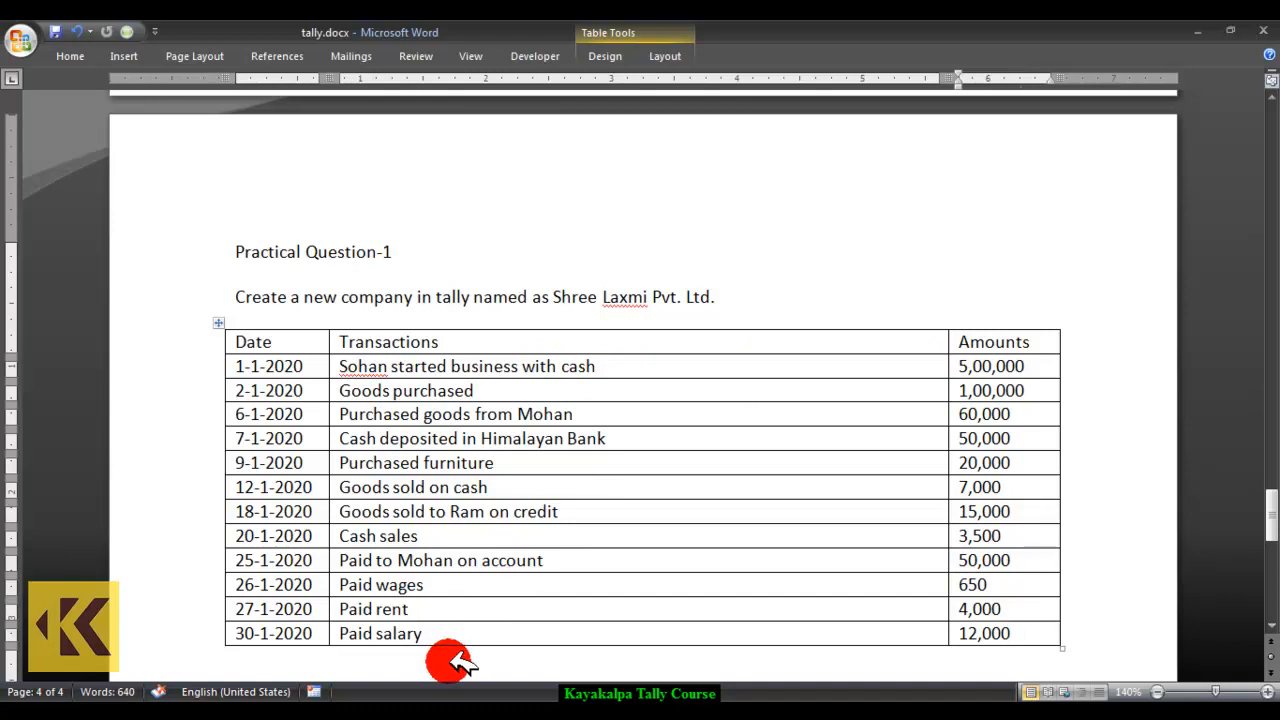
click(432, 712)
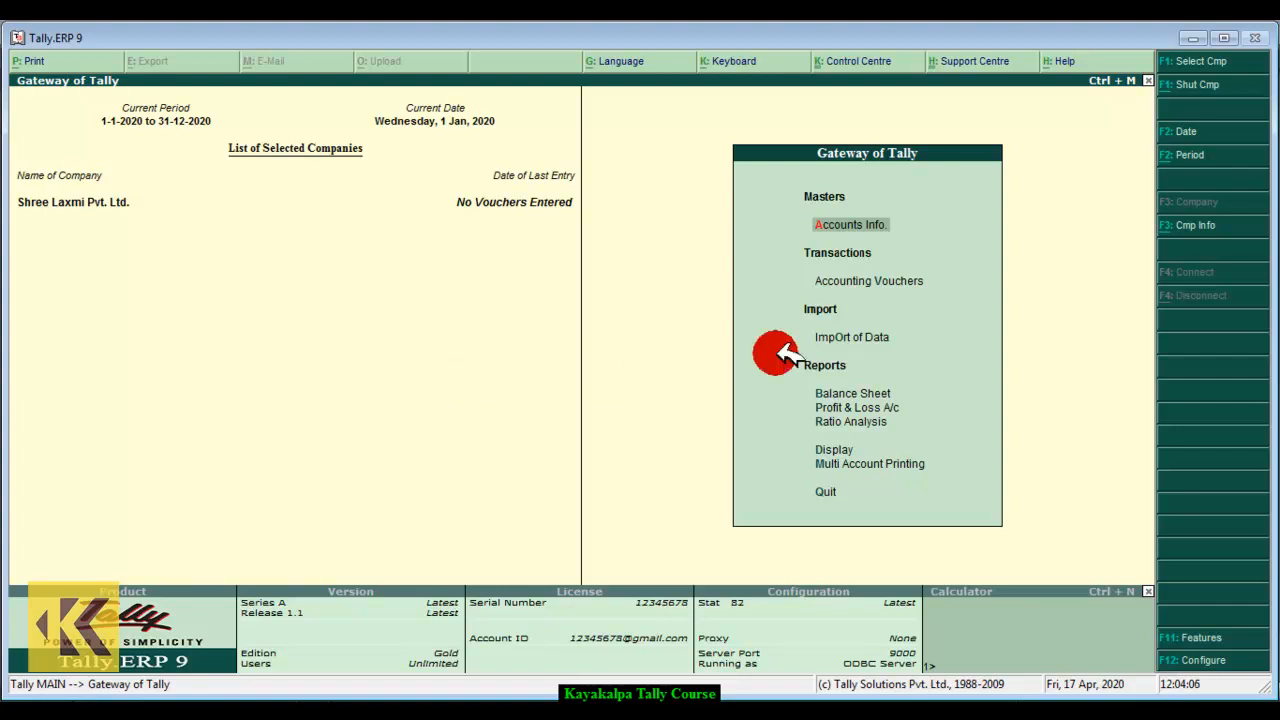
click(950, 279)
click(955, 283)
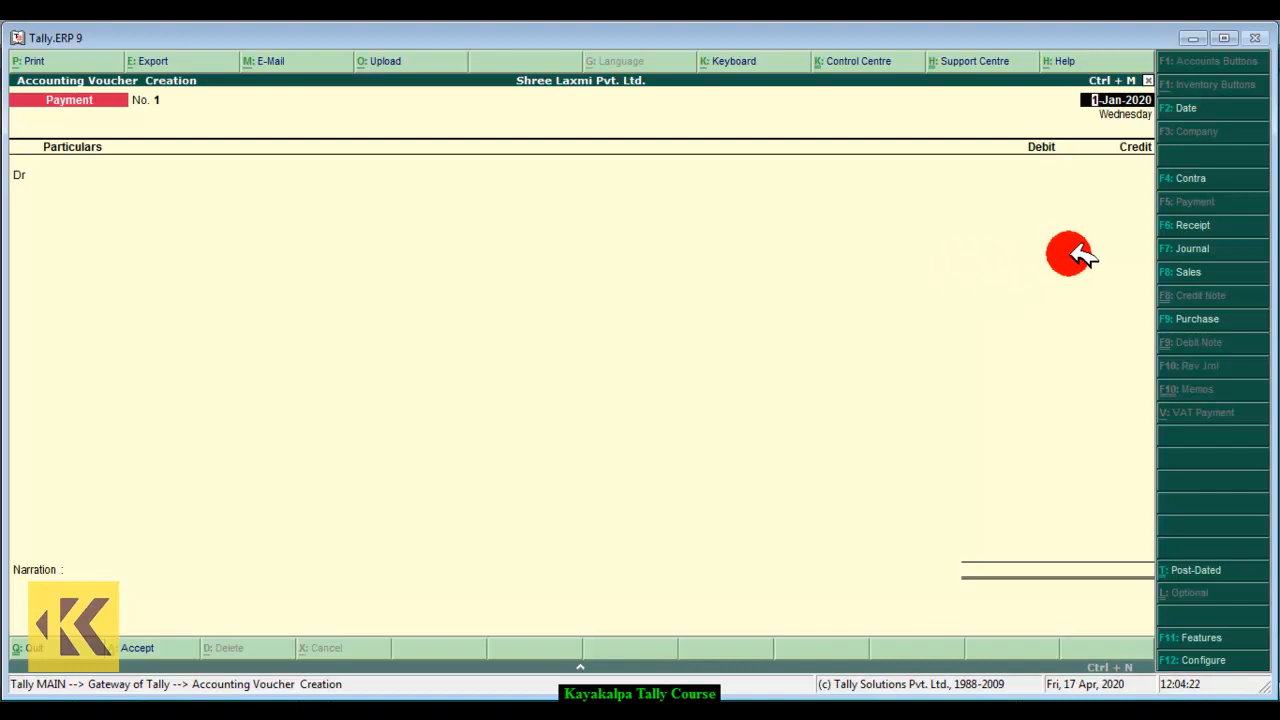
click(1235, 228)
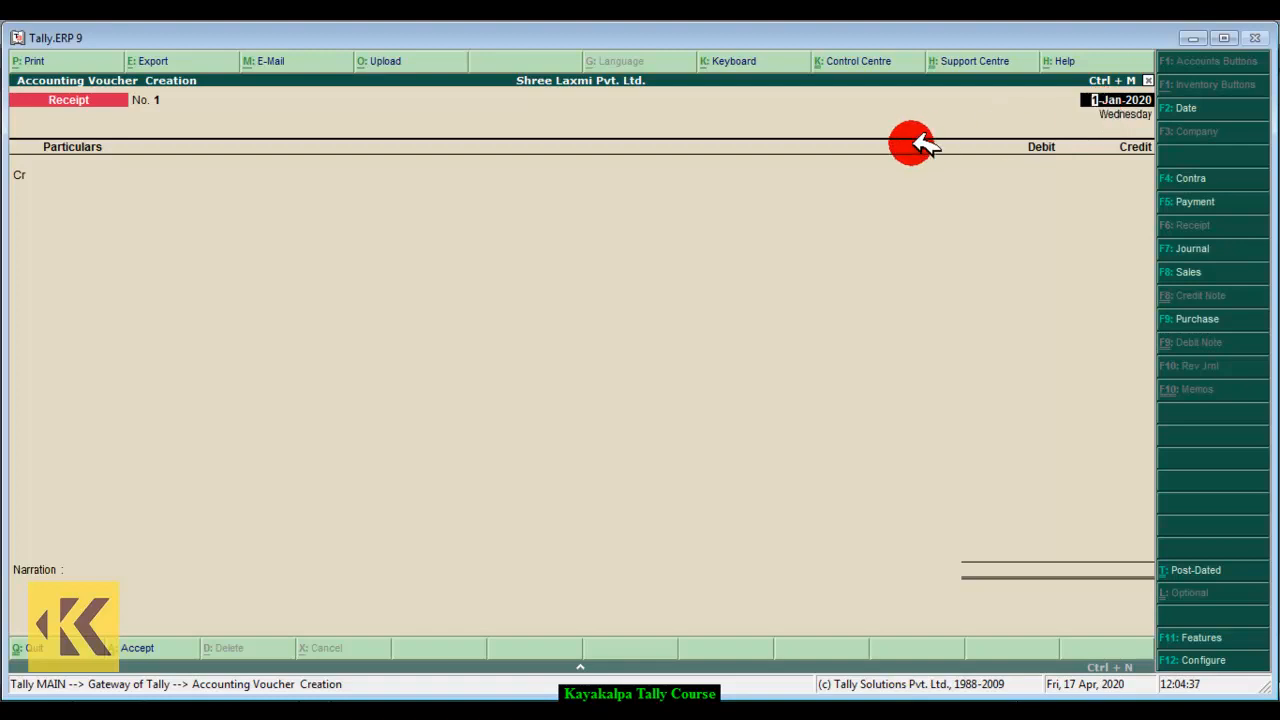
text(1 1 2020)
key(Return)
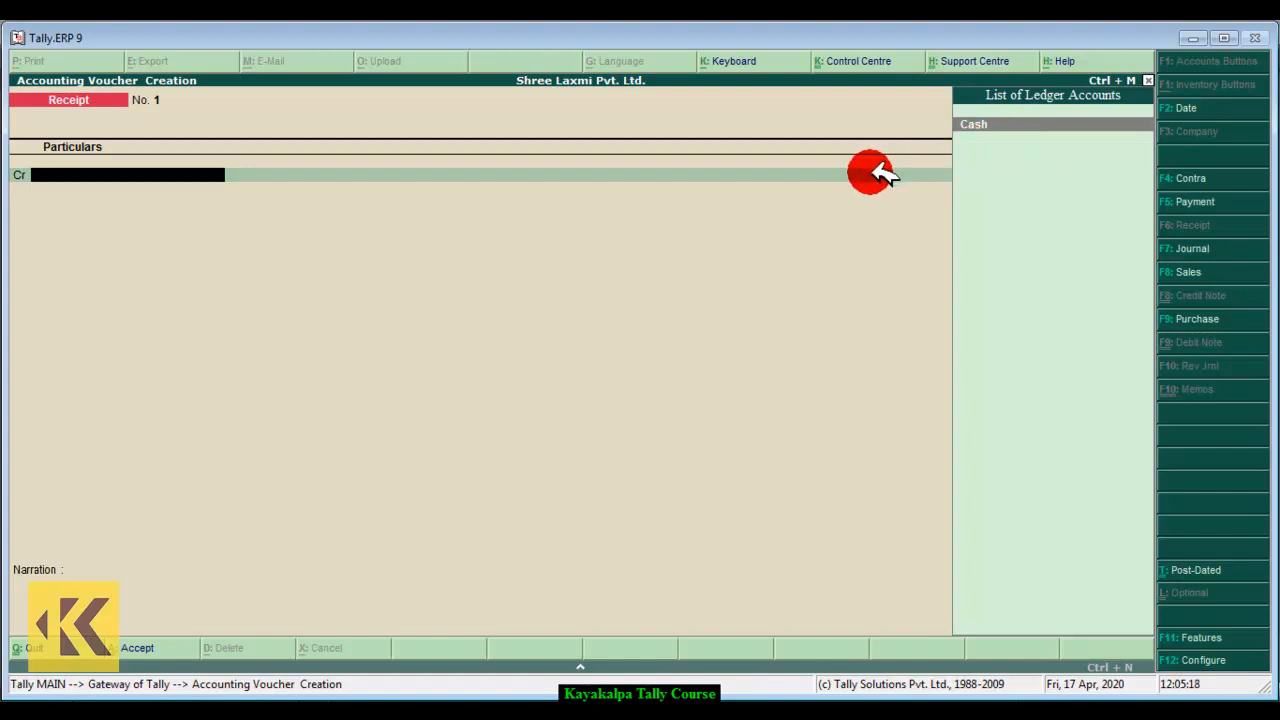
Create a ledger named Capital under the Capital Account group for the receipt voucher's credit entry
key(alt+c)
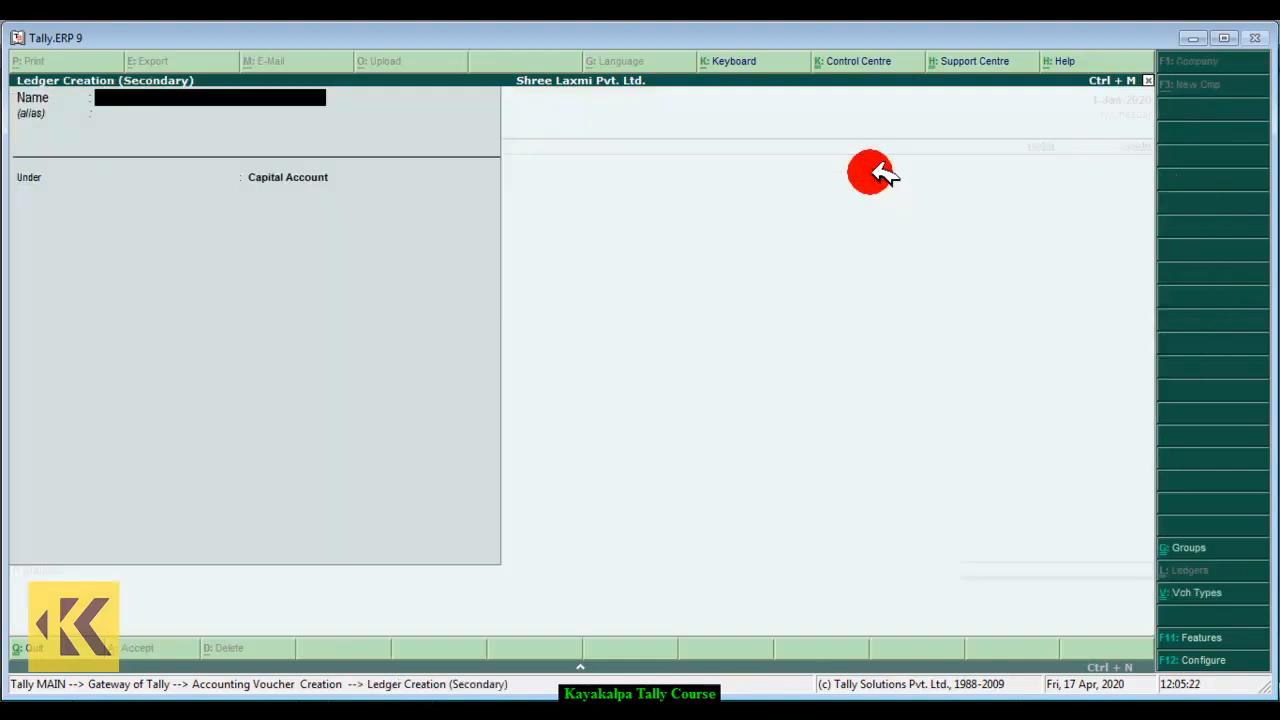
text(Capital)
key(Return)
key(Return)
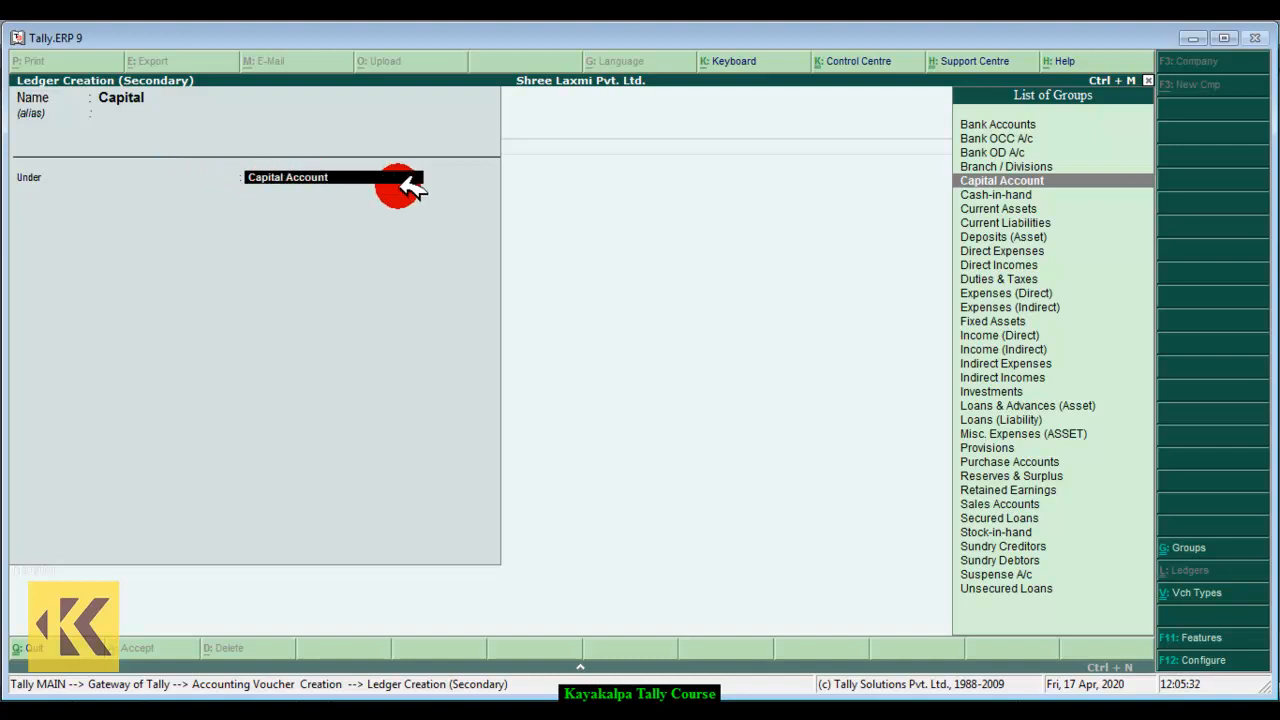
click(1000, 181)
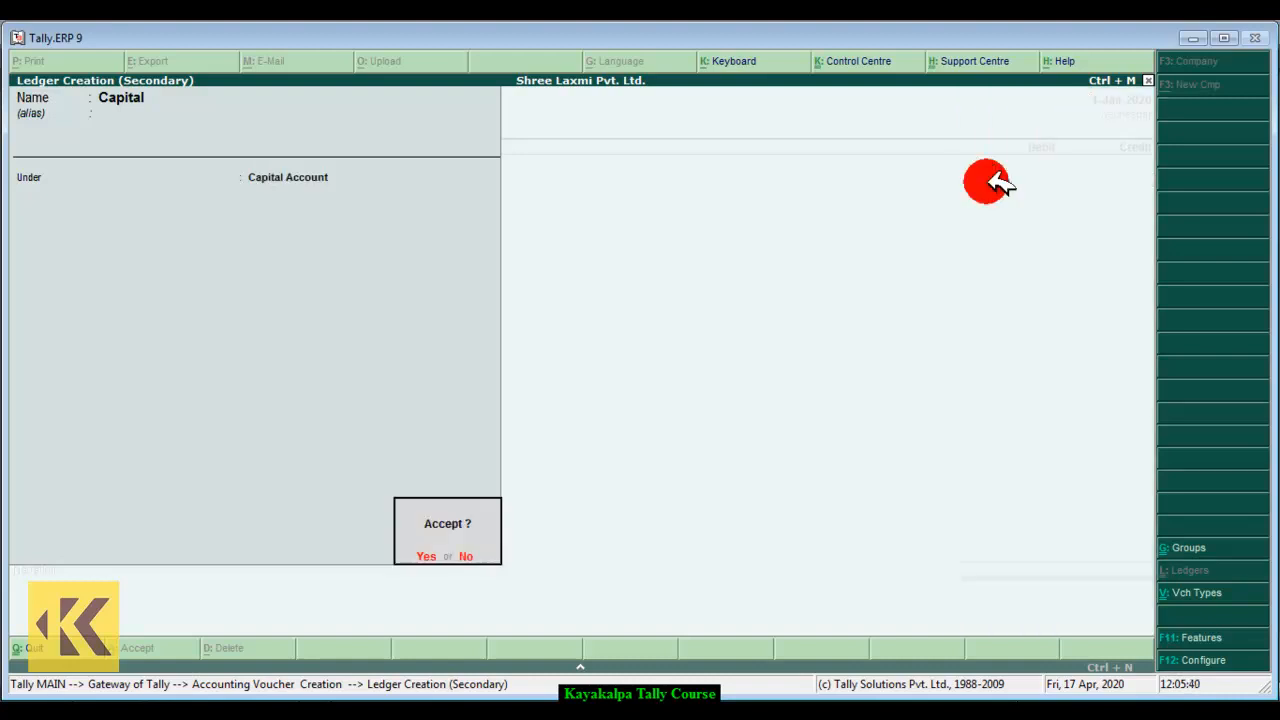
key(Return)
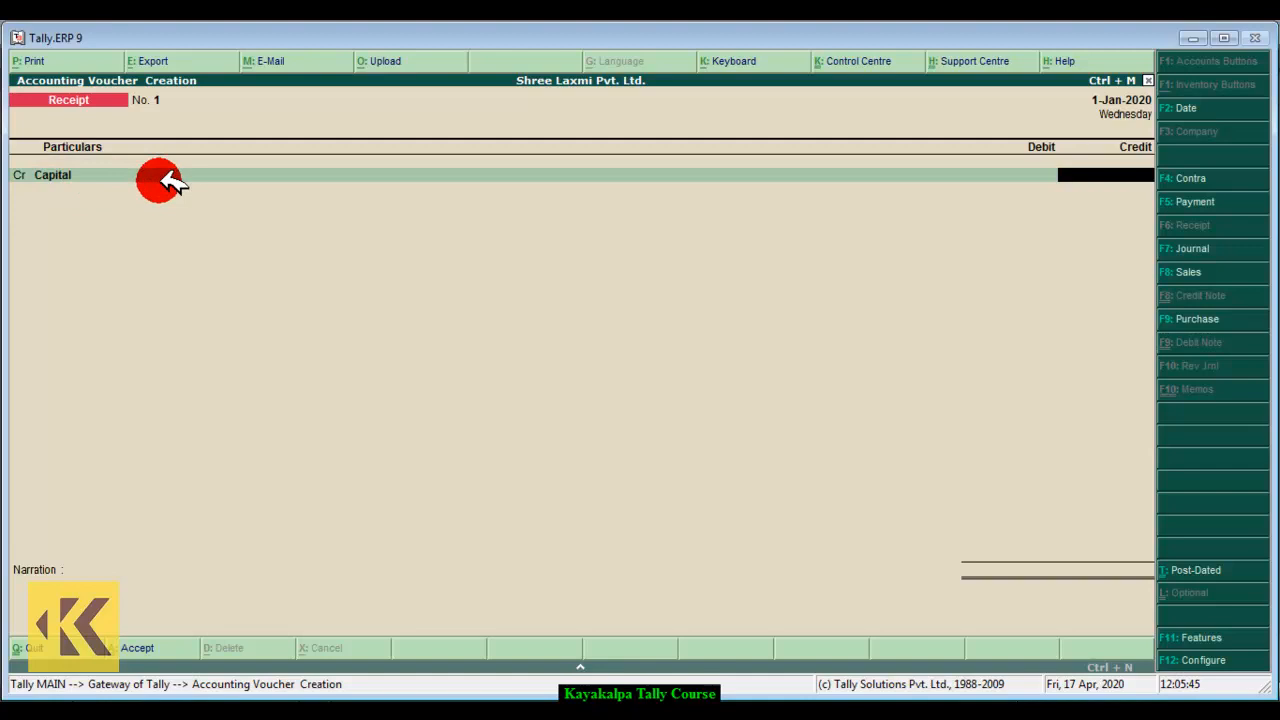
Credit Capital with 500000 and debit Cash with the same amount in the receipt voucher
text(5)
text(00000)
key(Return)
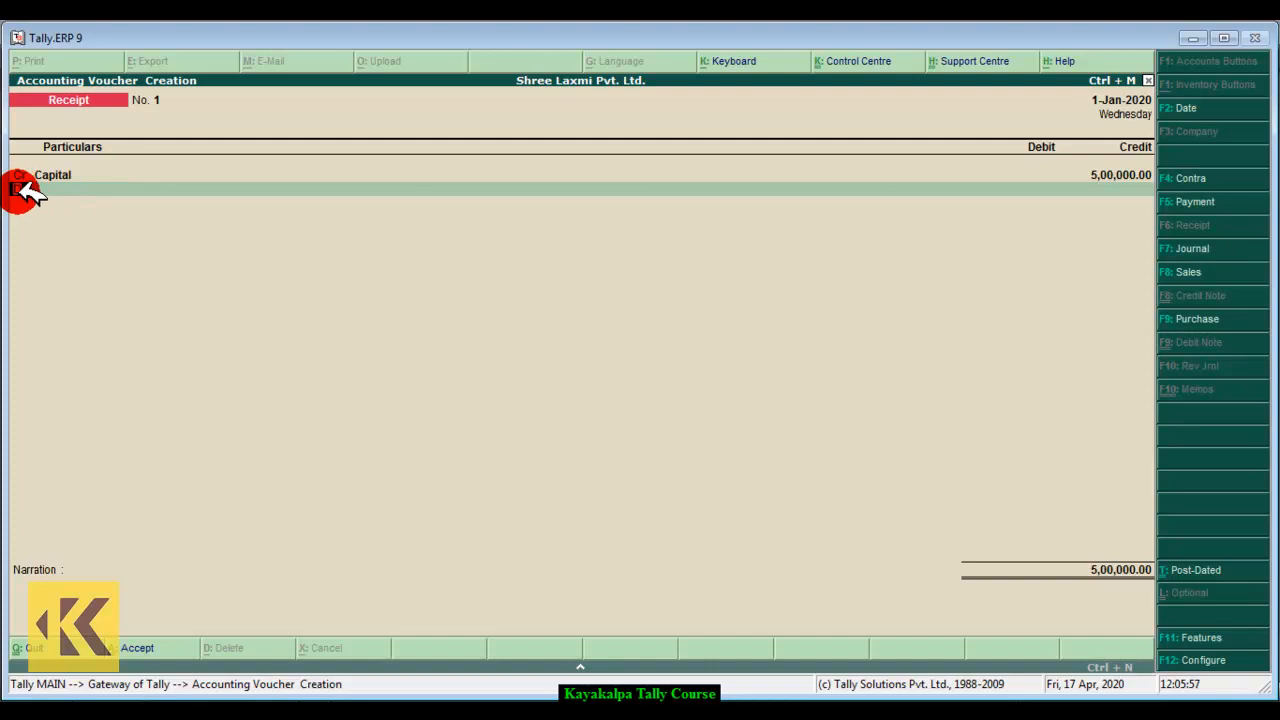
key(Return)
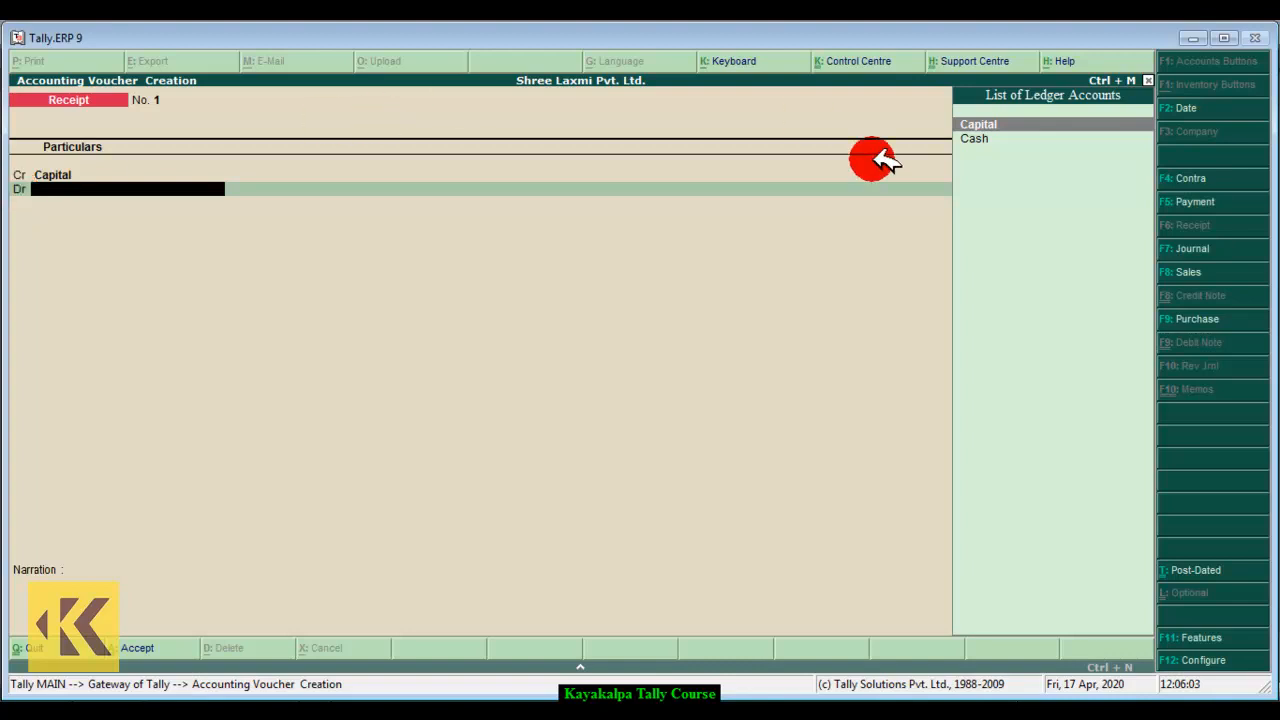
click(1005, 139)
click(1005, 139)
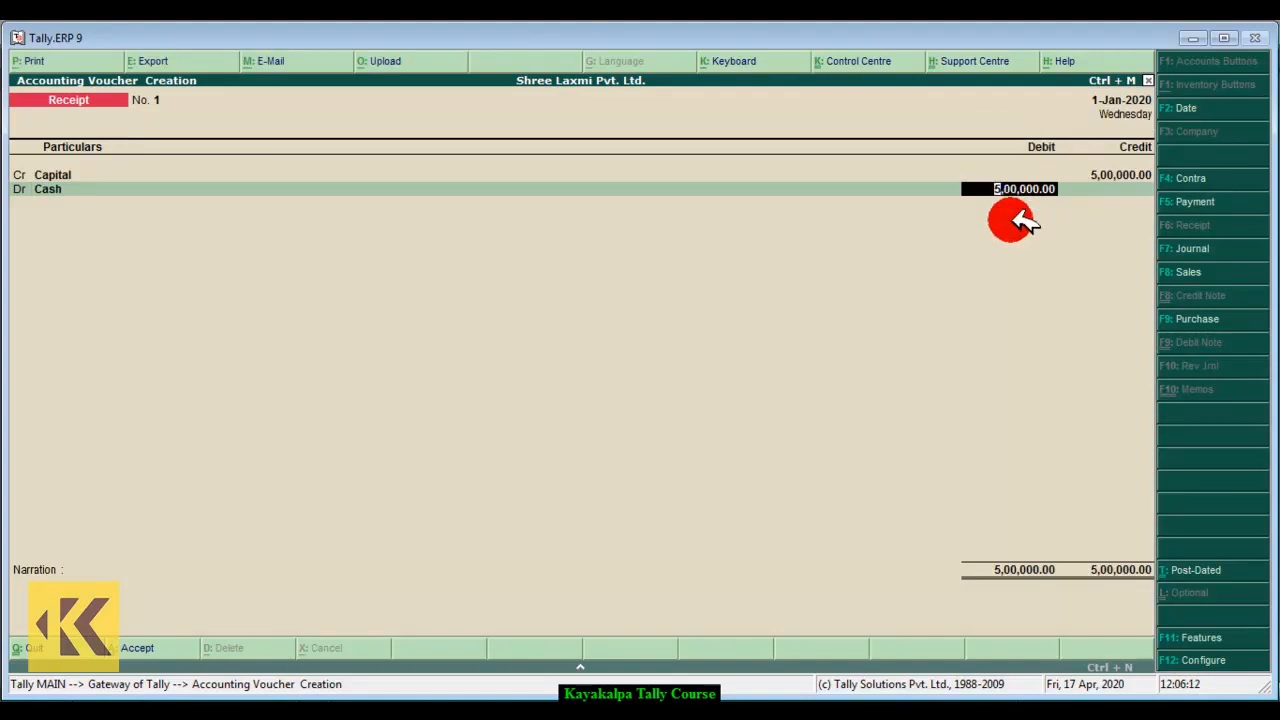
key(Return)
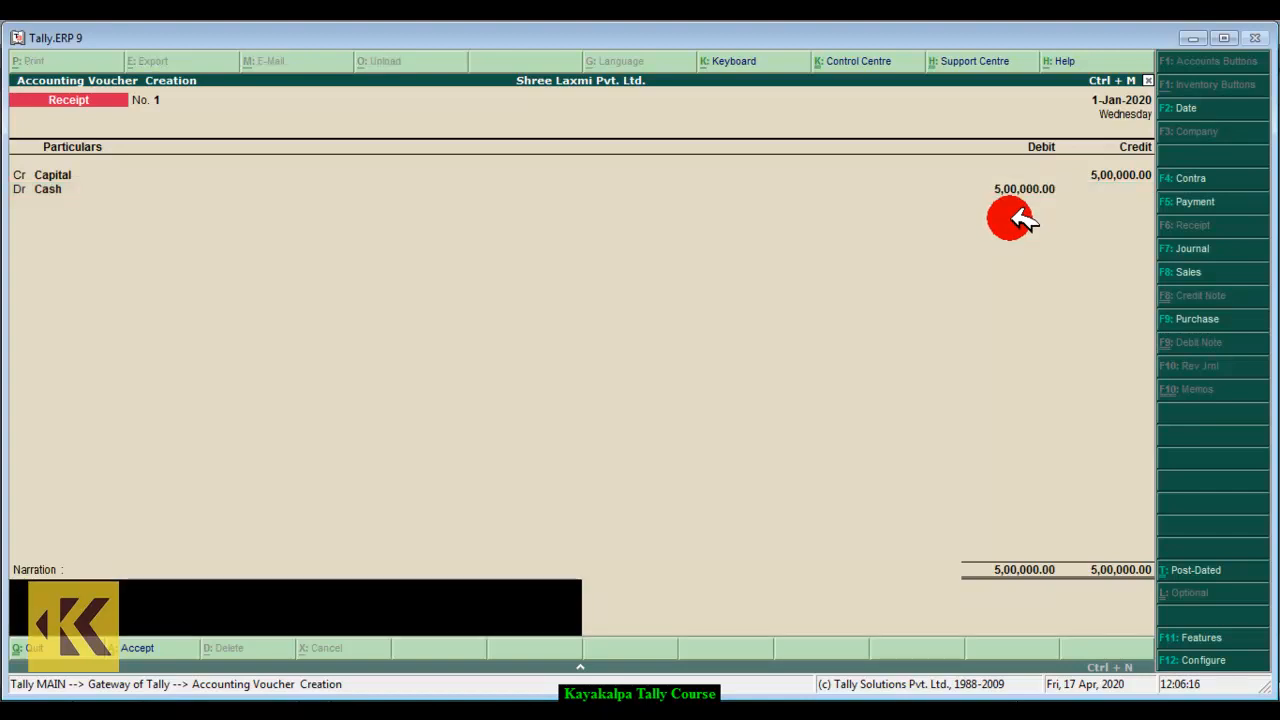
Enter the narration "Being new business started." and accept the receipt voucher
text(B)
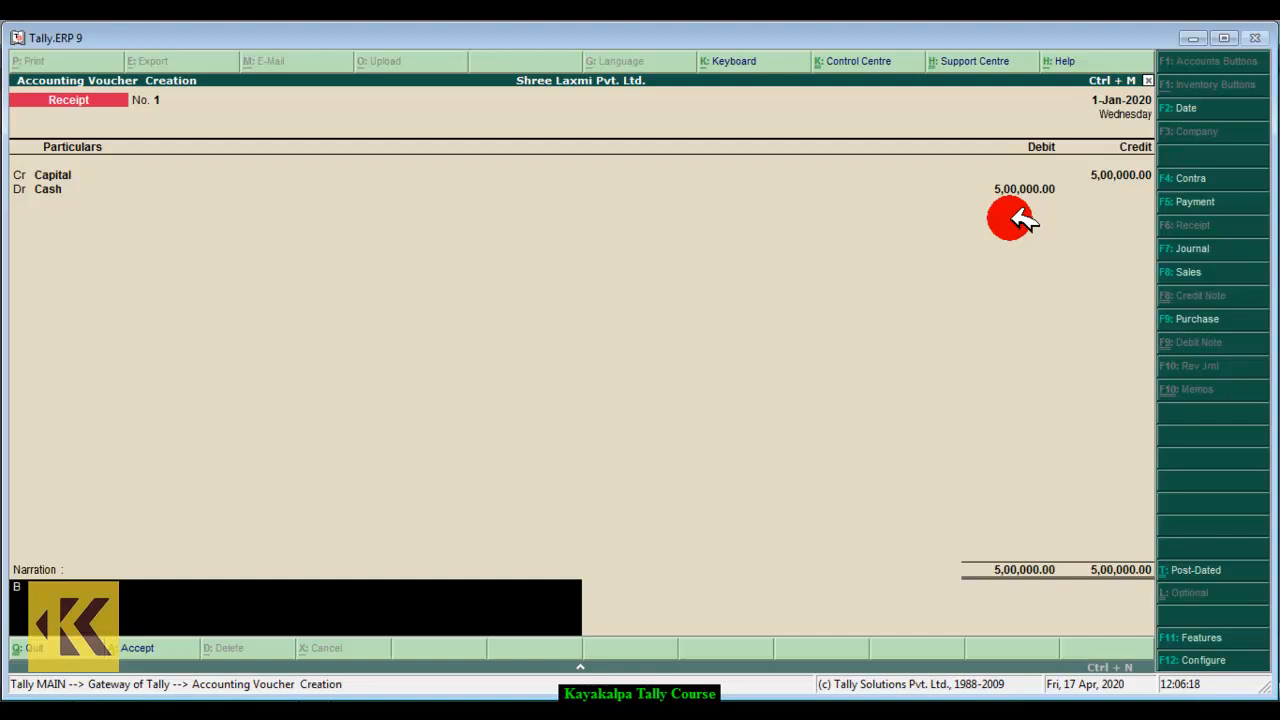
text(eing new business started.)
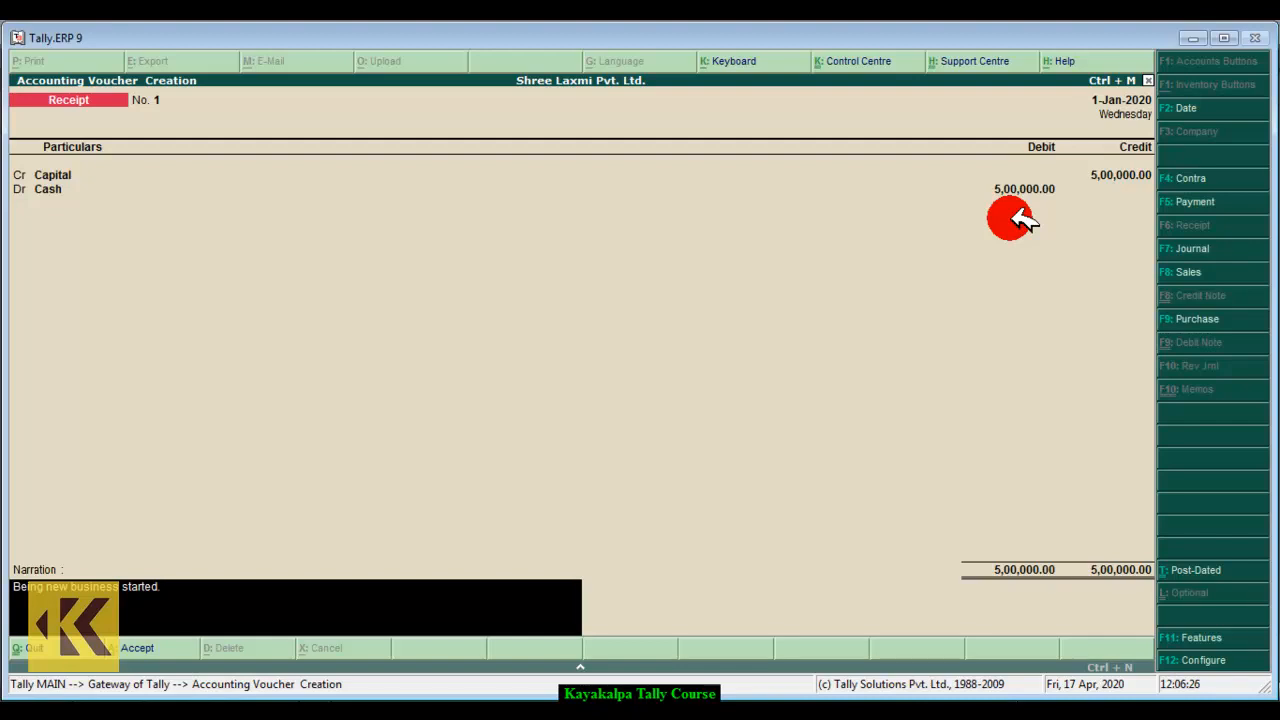
key(Return)
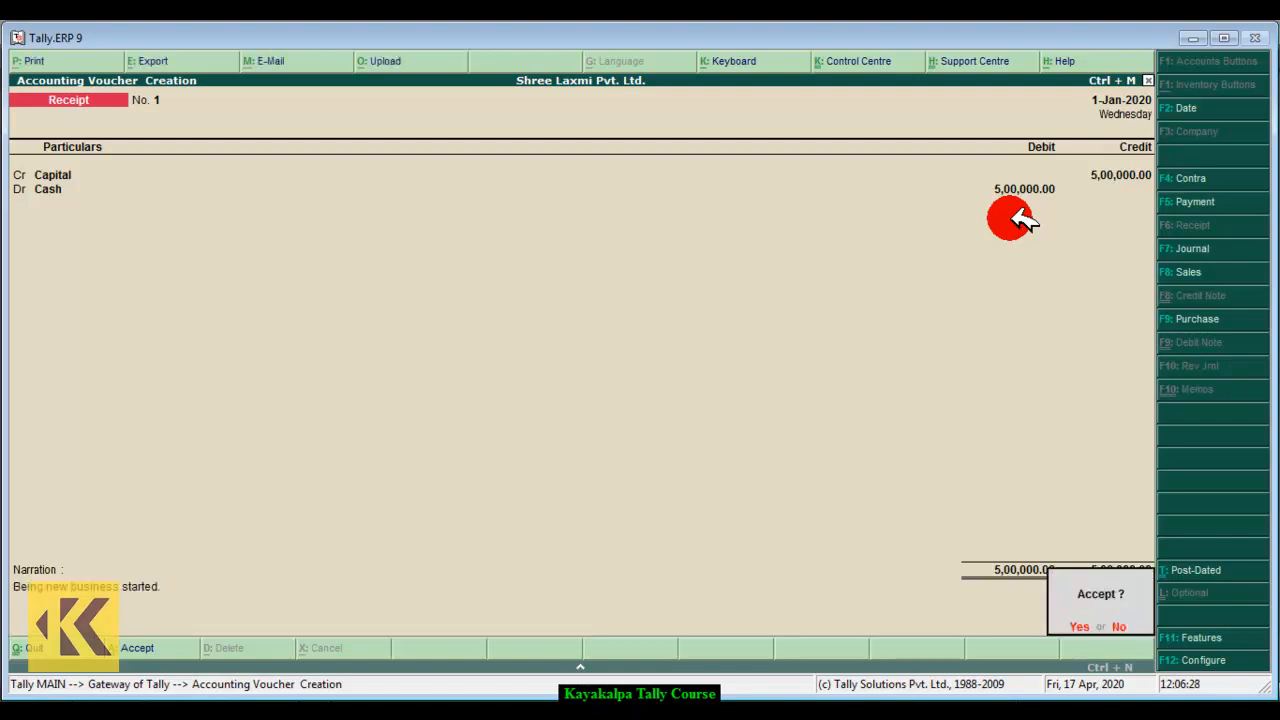
key(Return)
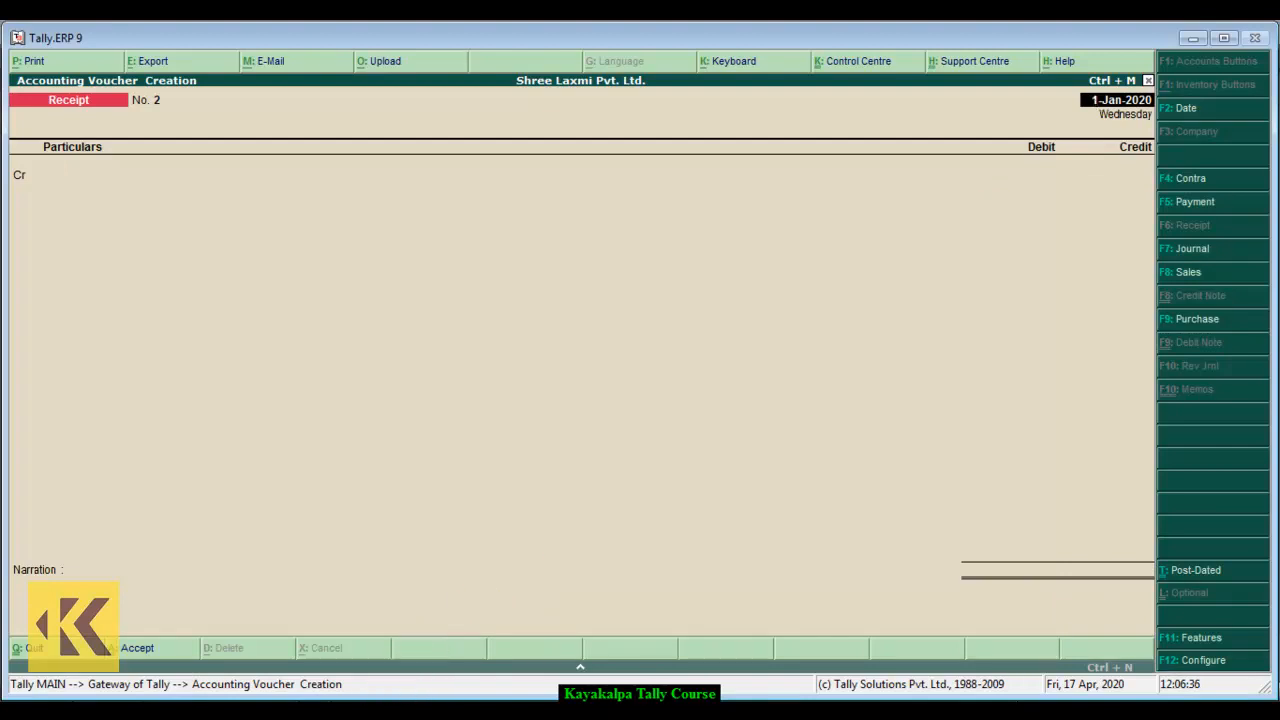
Check the next transaction in Word, return to Tally.ERP 9 and start a Purchase voucher dated 2-1-2020 with a blank reference
click(382, 711)
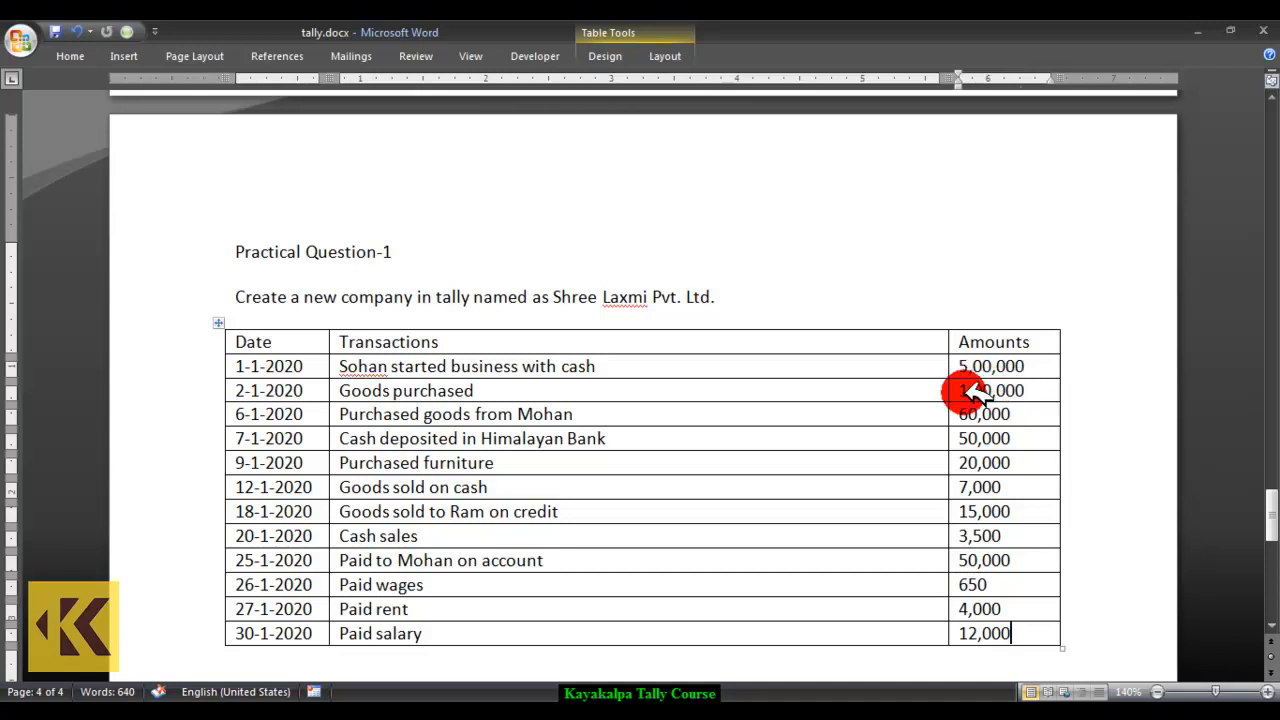
mouse_move(431, 712)
click(431, 678)
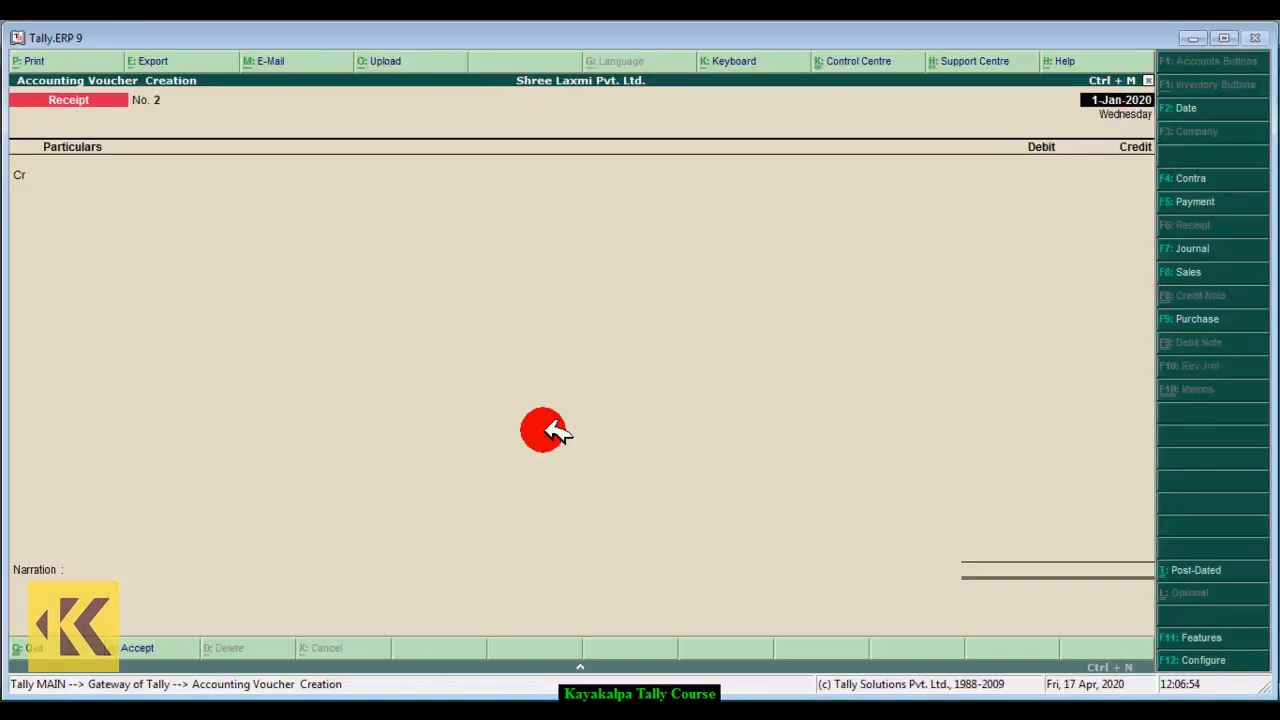
click(1250, 320)
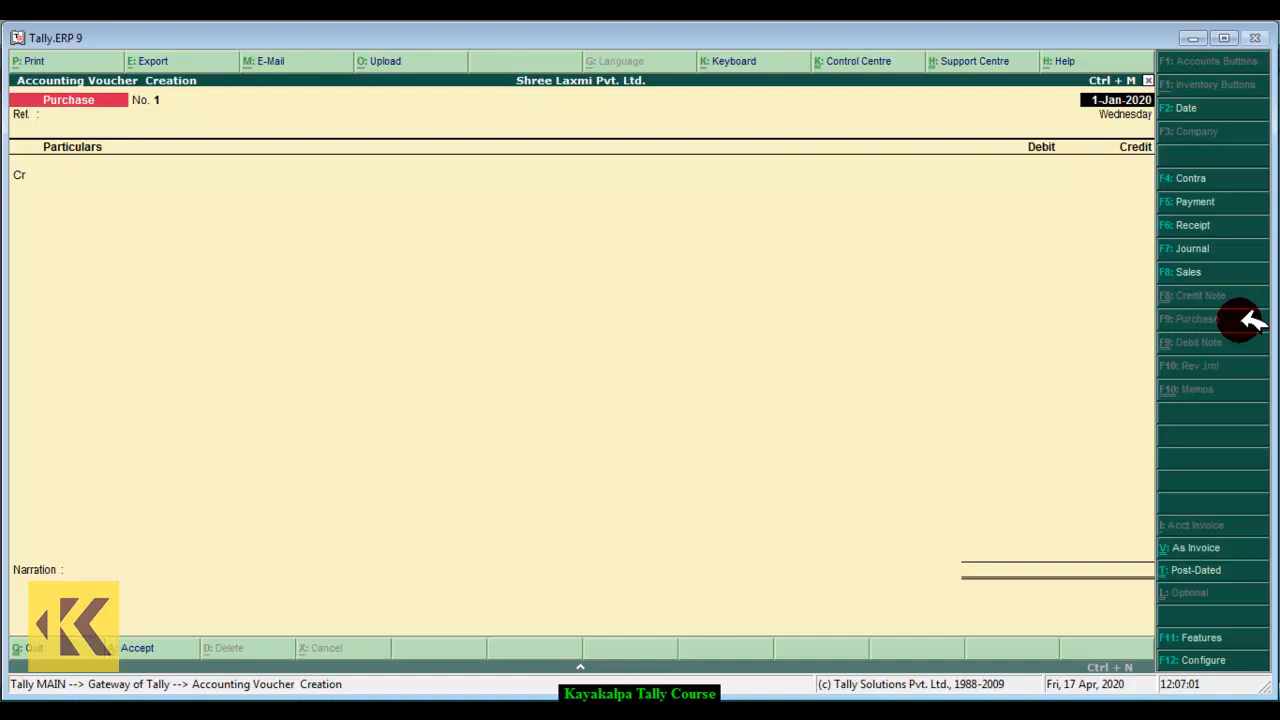
click(1128, 101)
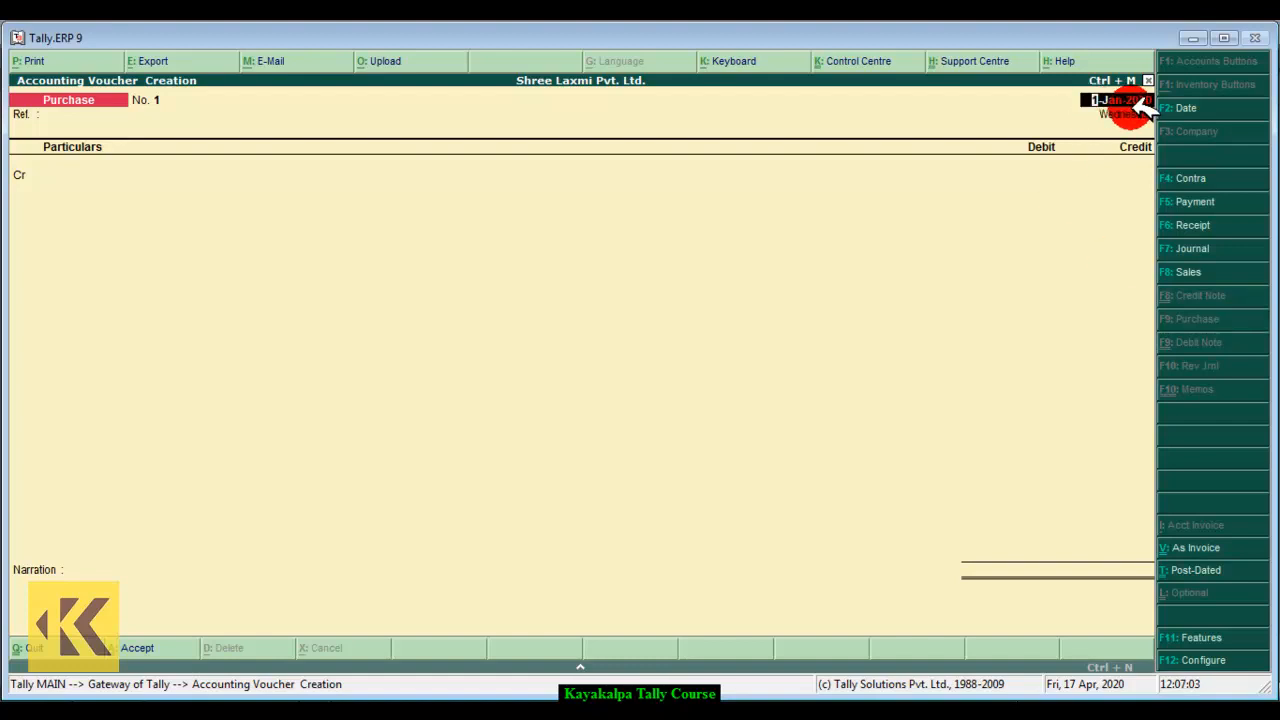
key(BackSpace)
text(2-1-2020)
key(Return)
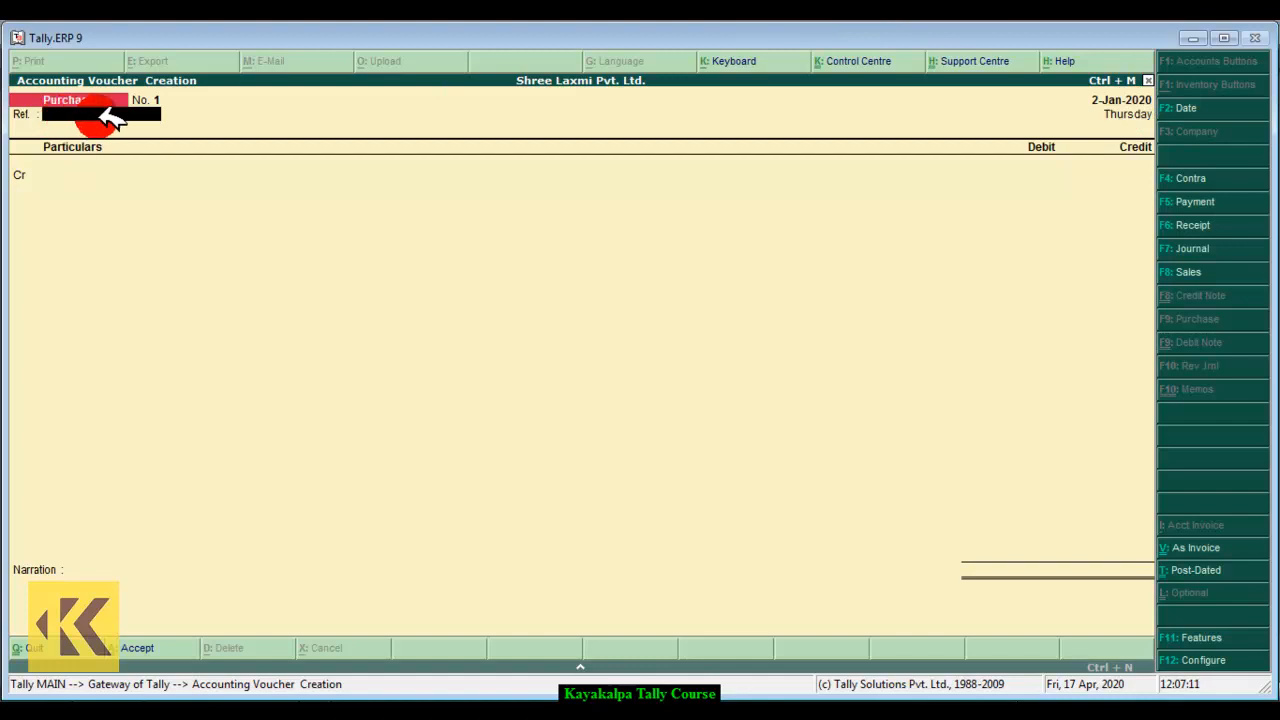
key(Return)
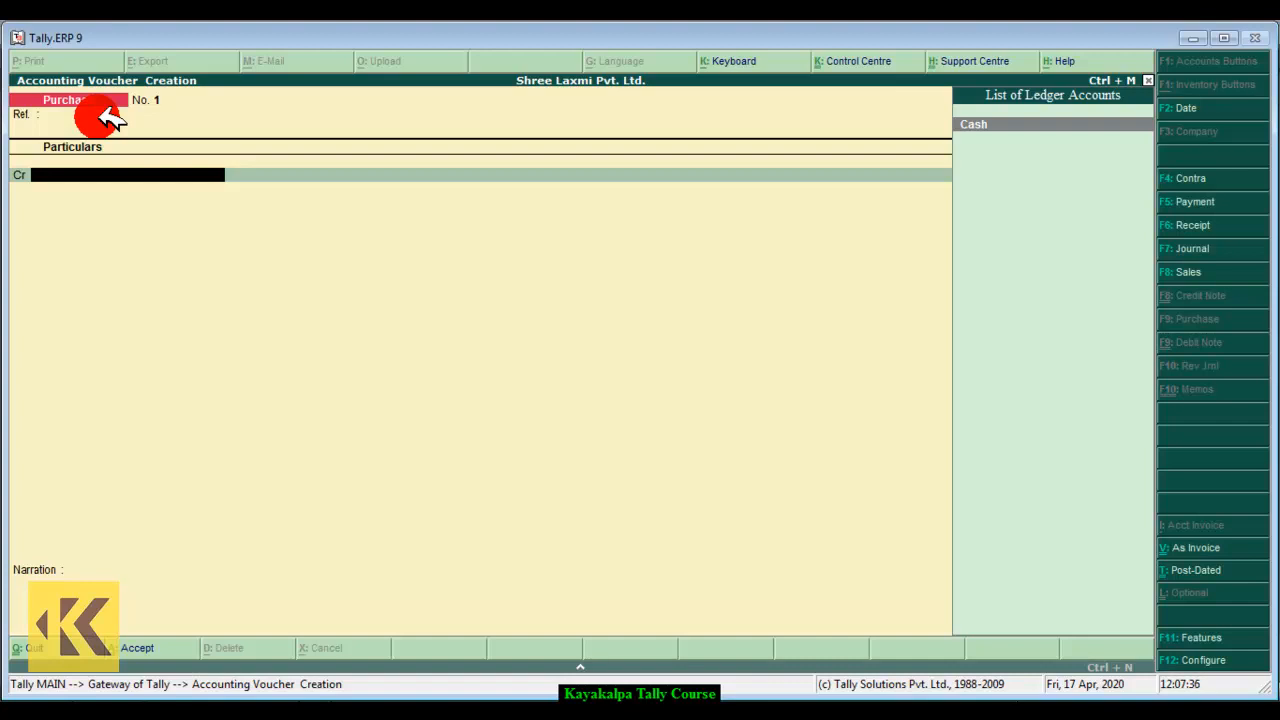
Credit Cash with 100000 in the purchase voucher
click(995, 127)
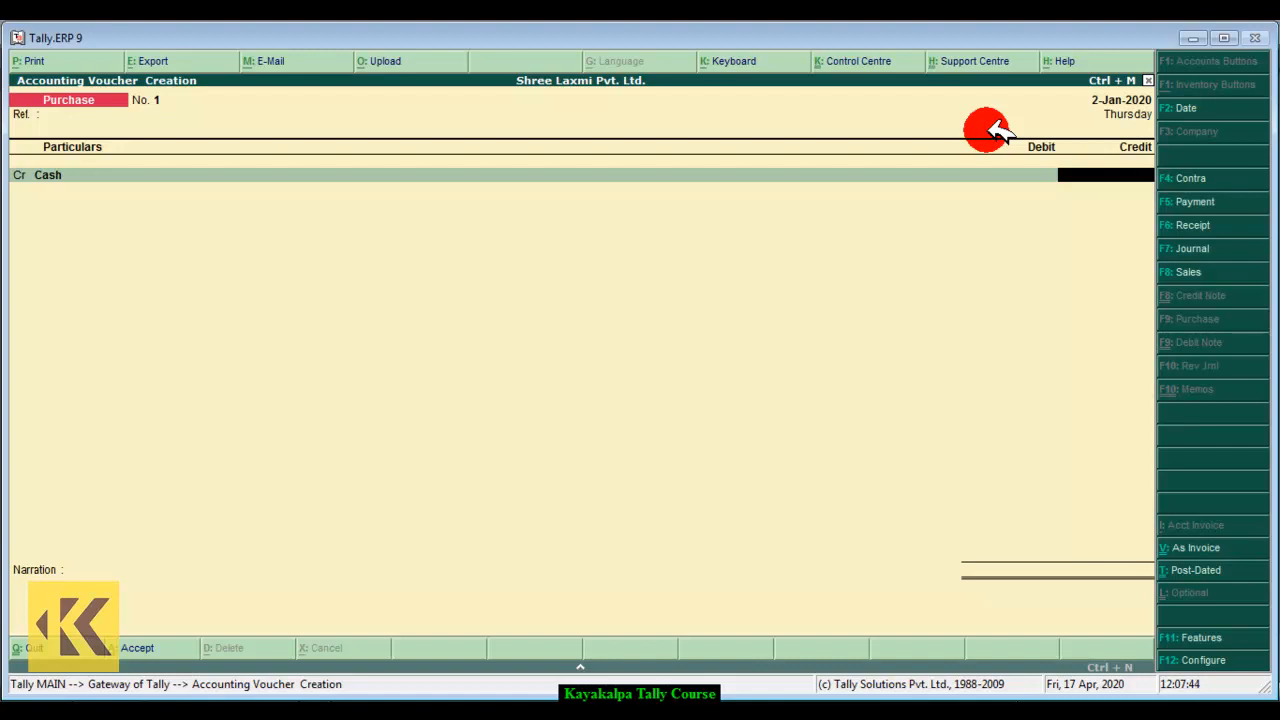
text(100000)
key(Return)
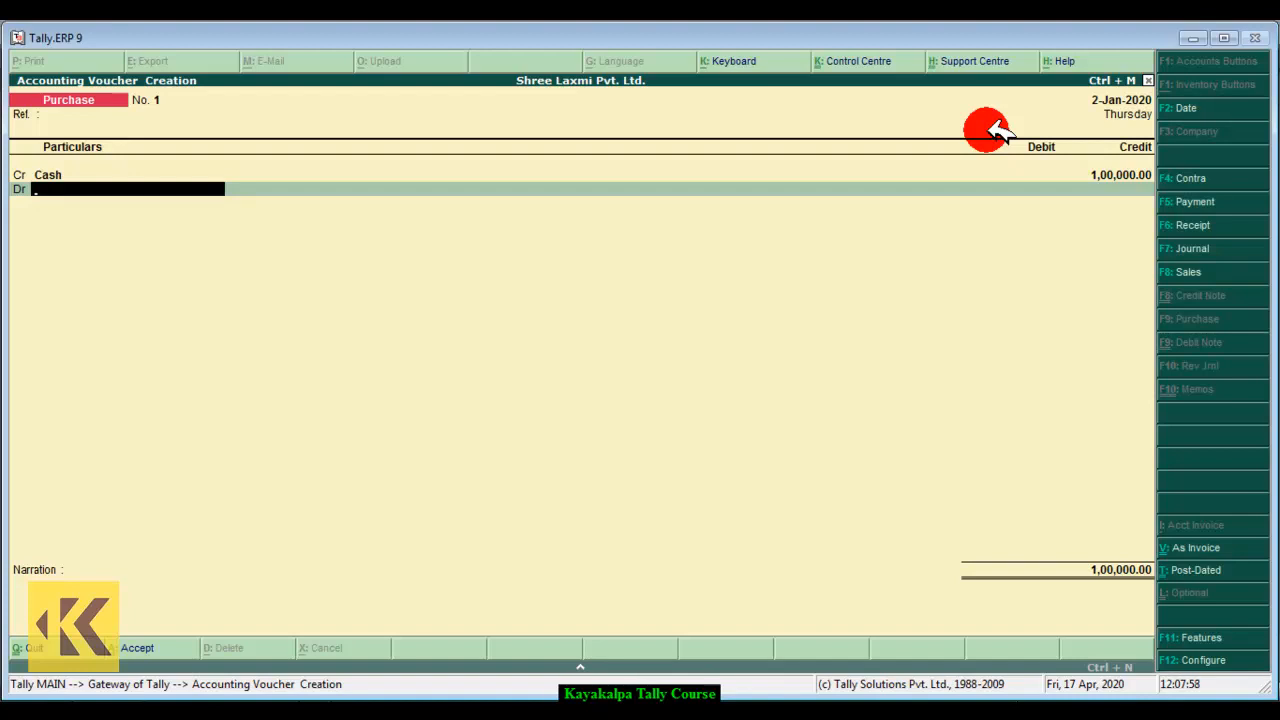
Create a ledger named Purchase under the Purchase Accounts group for the purchase voucher's debit entry
key(alt+c)
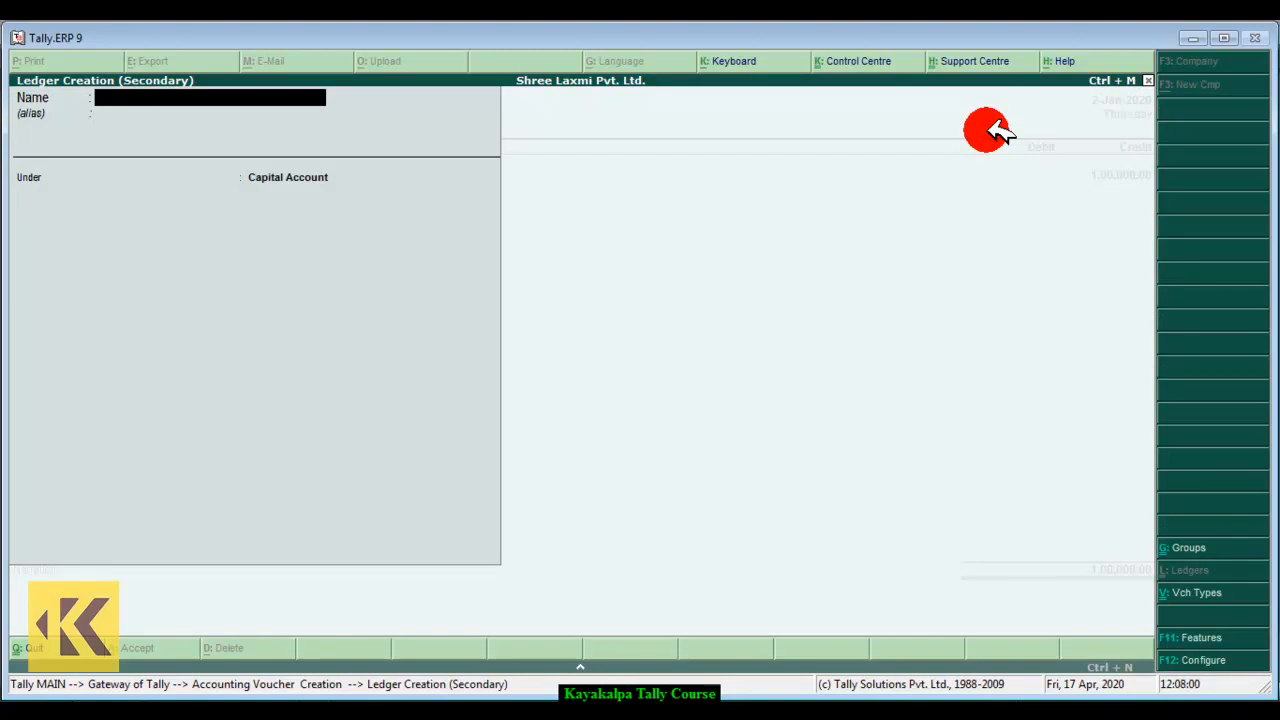
text(Purchase)
key(Return)
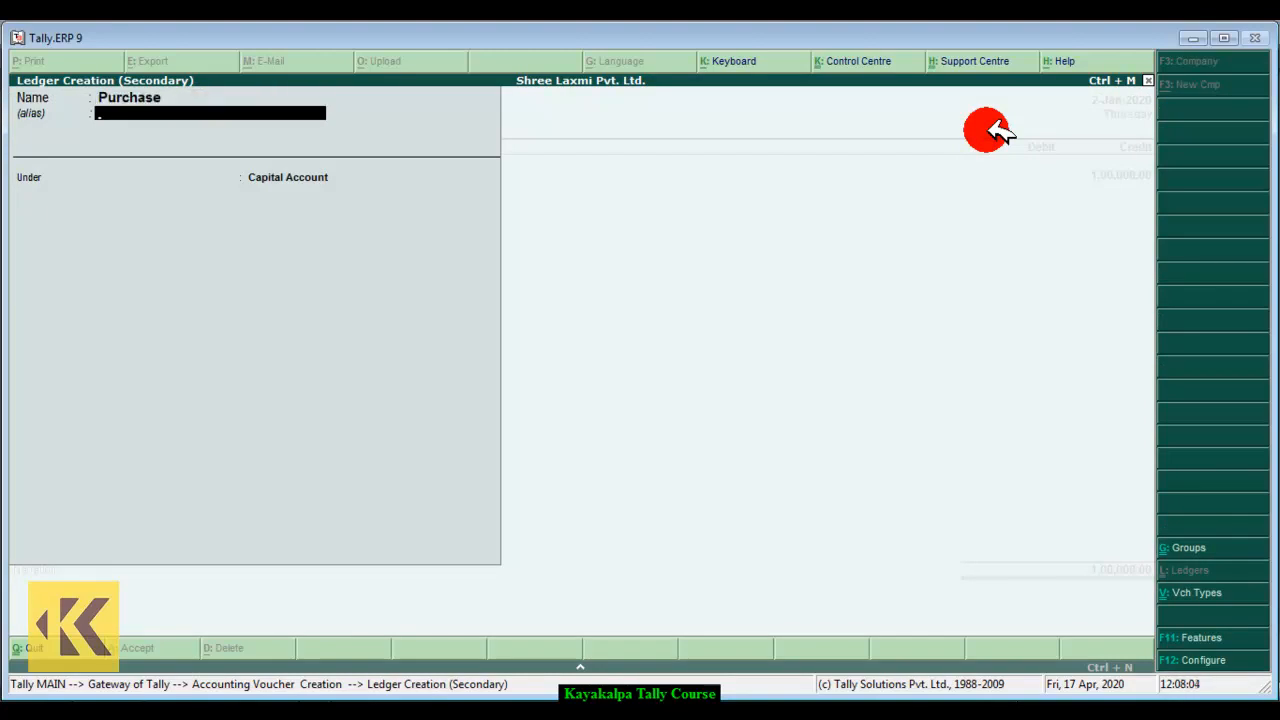
key(Return)
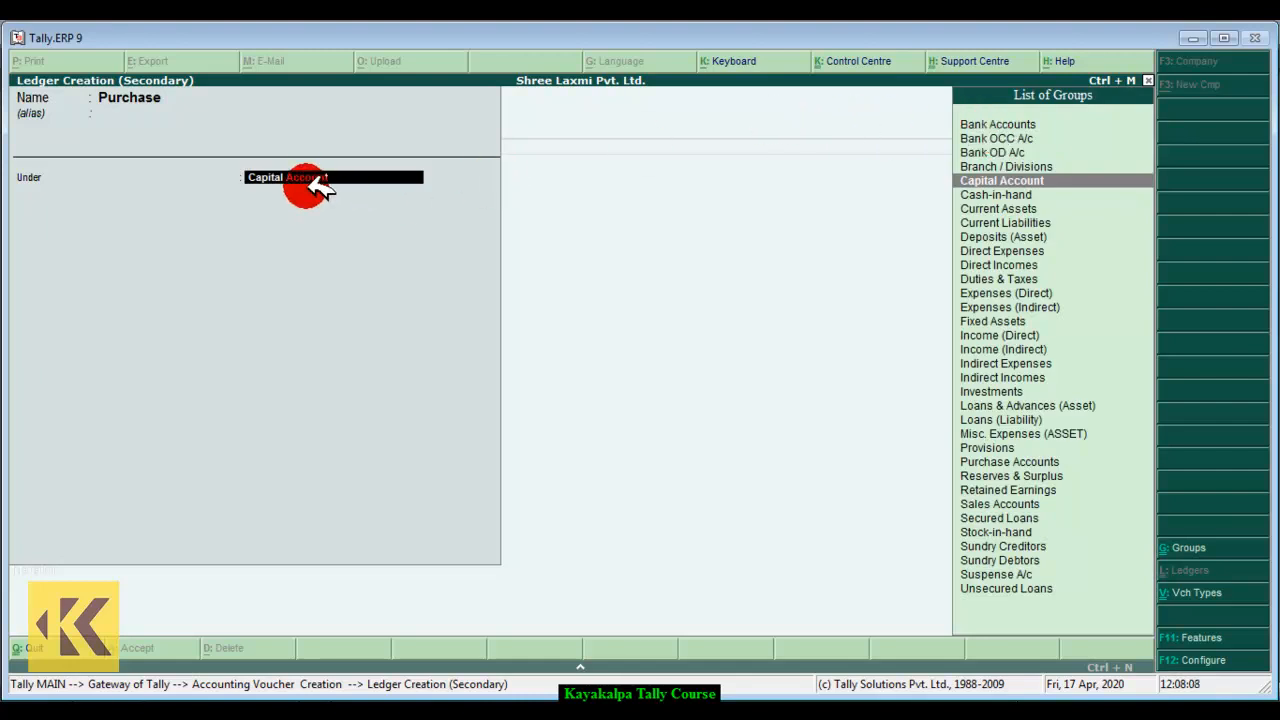
click(1015, 461)
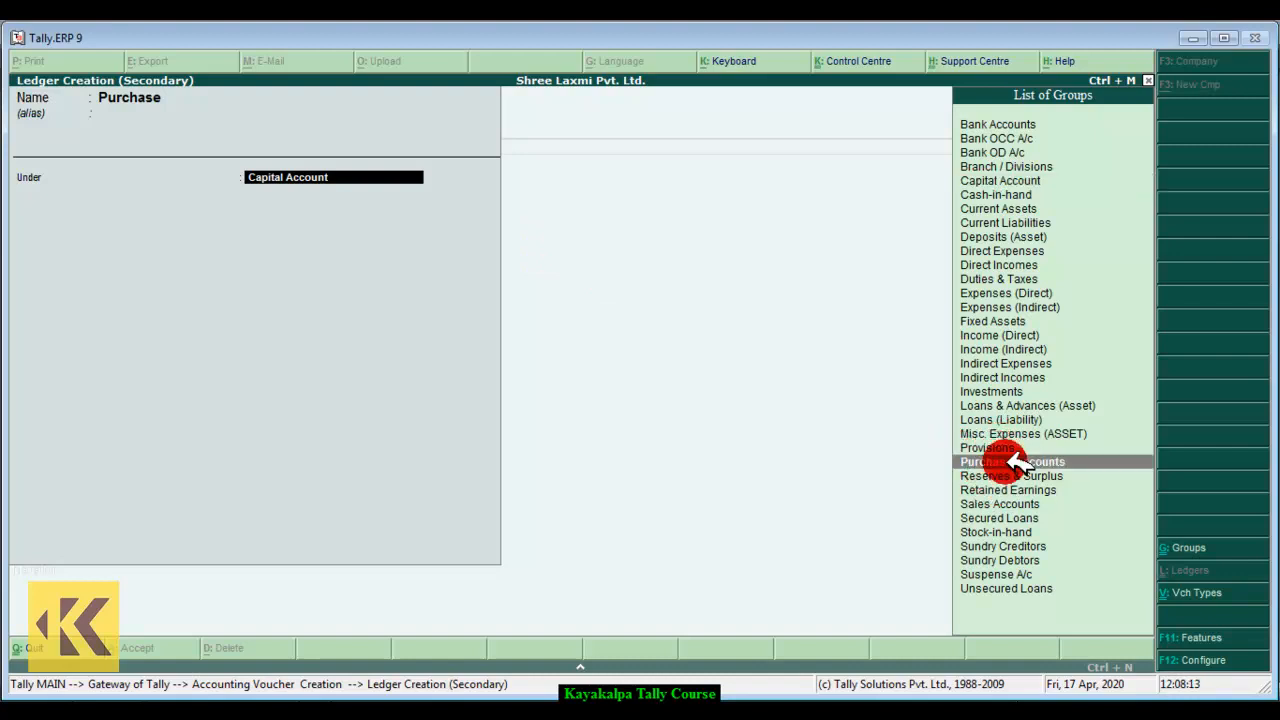
click(1103, 460)
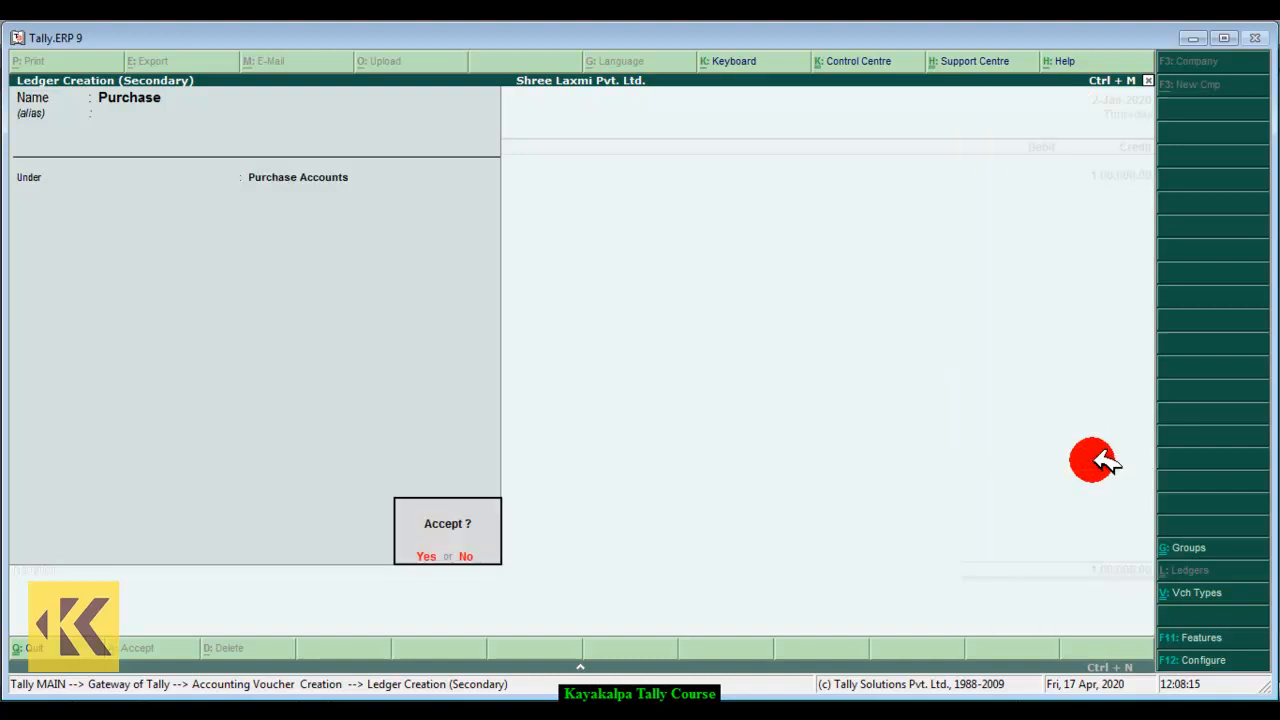
key(Return)
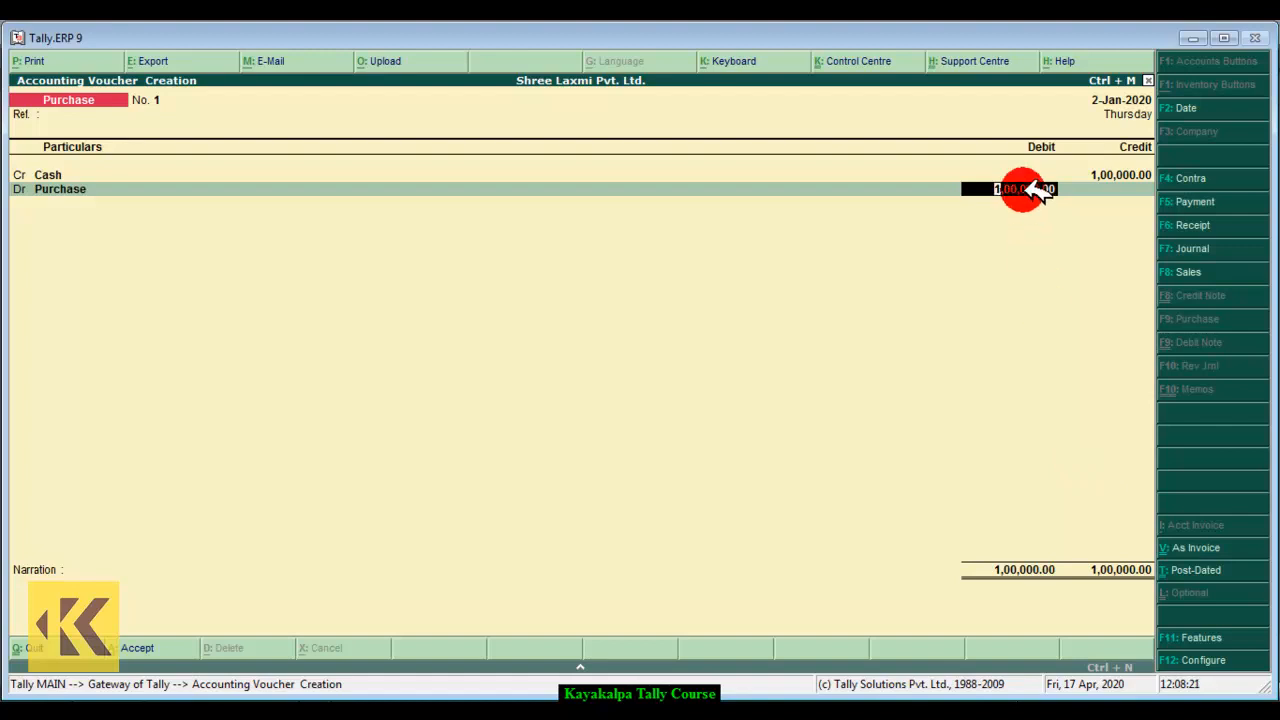
Keep the proposed Purchase debit amount, enter the narration "being goods purchased on cash." and accept the voucher
key(Return)
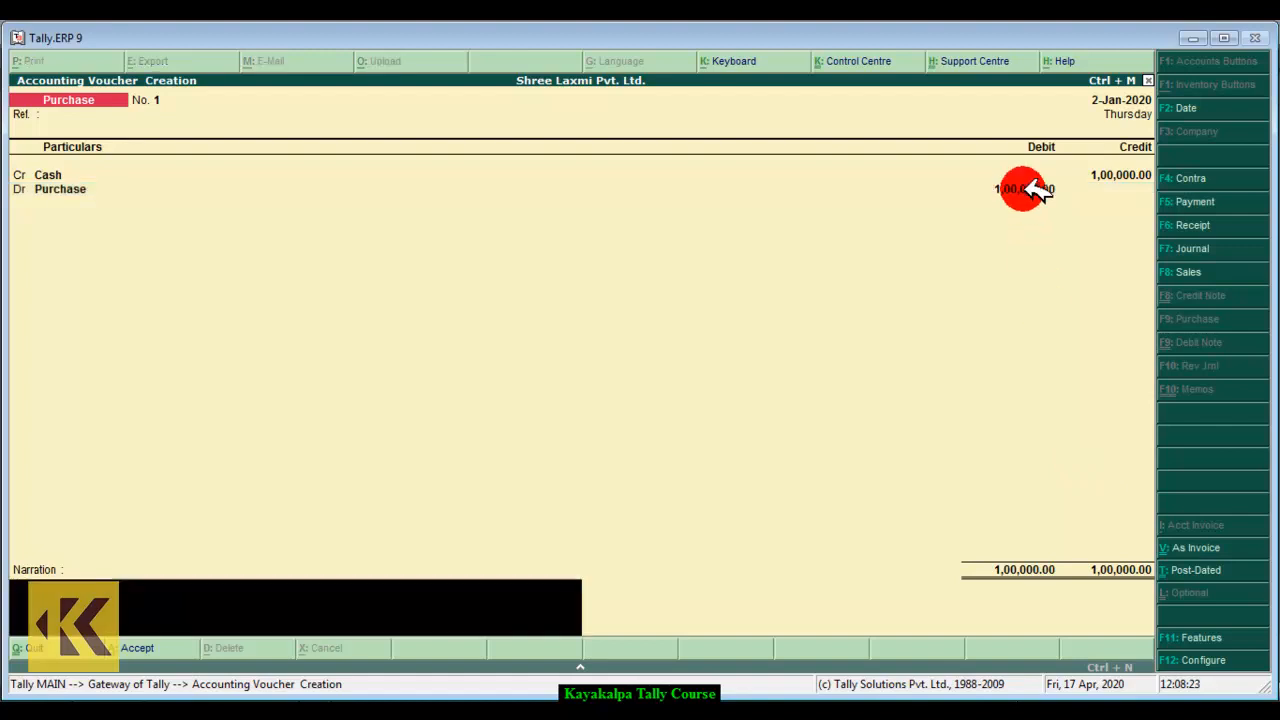
text(be)
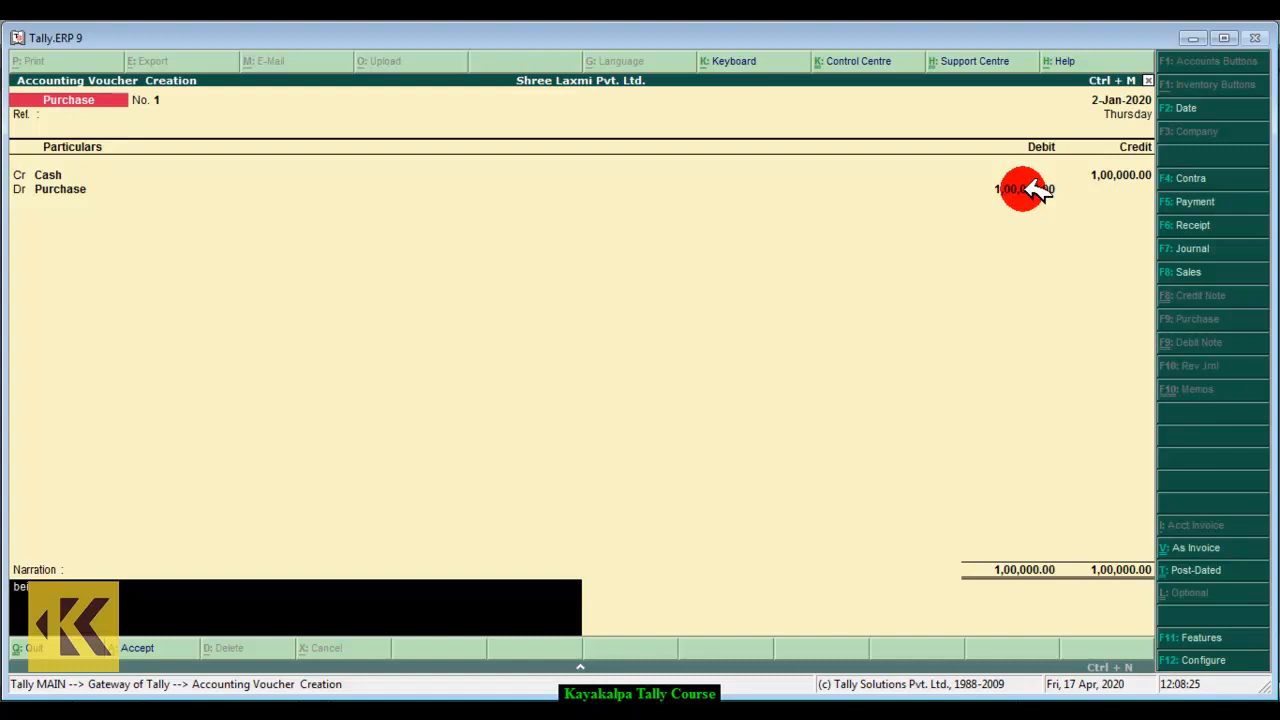
text(ing goods purchased on cash.)
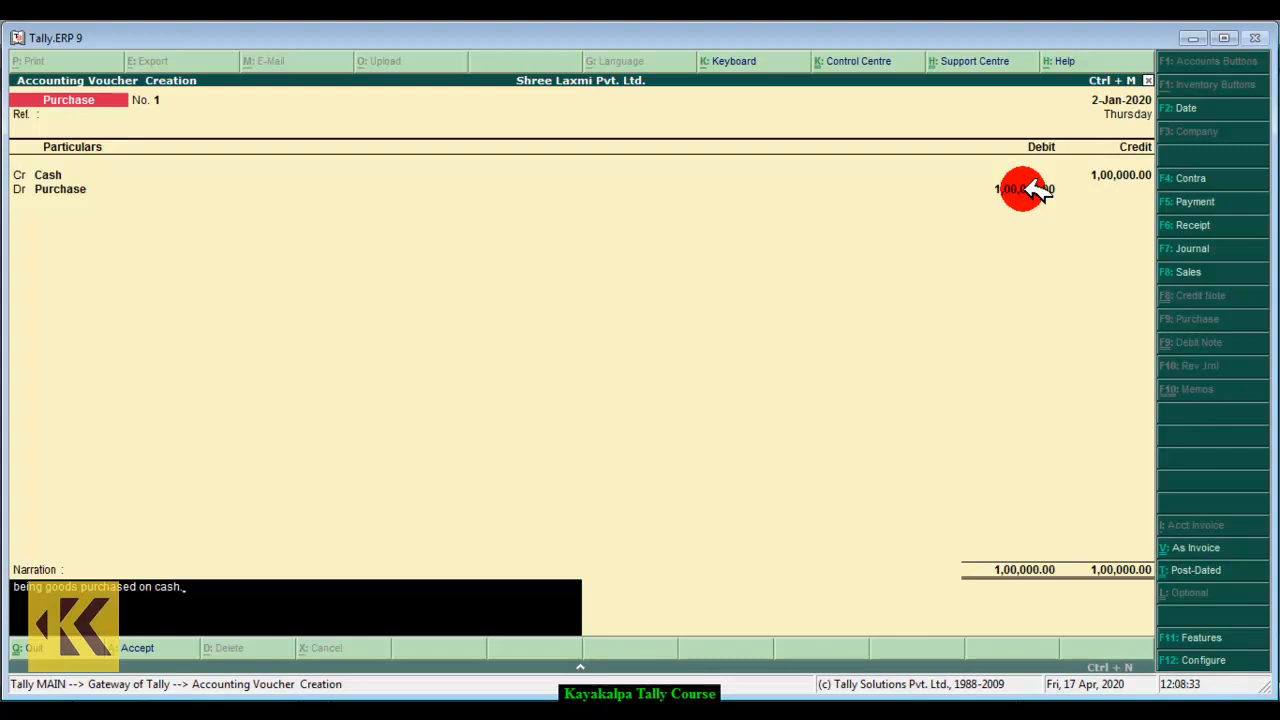
key(Return)
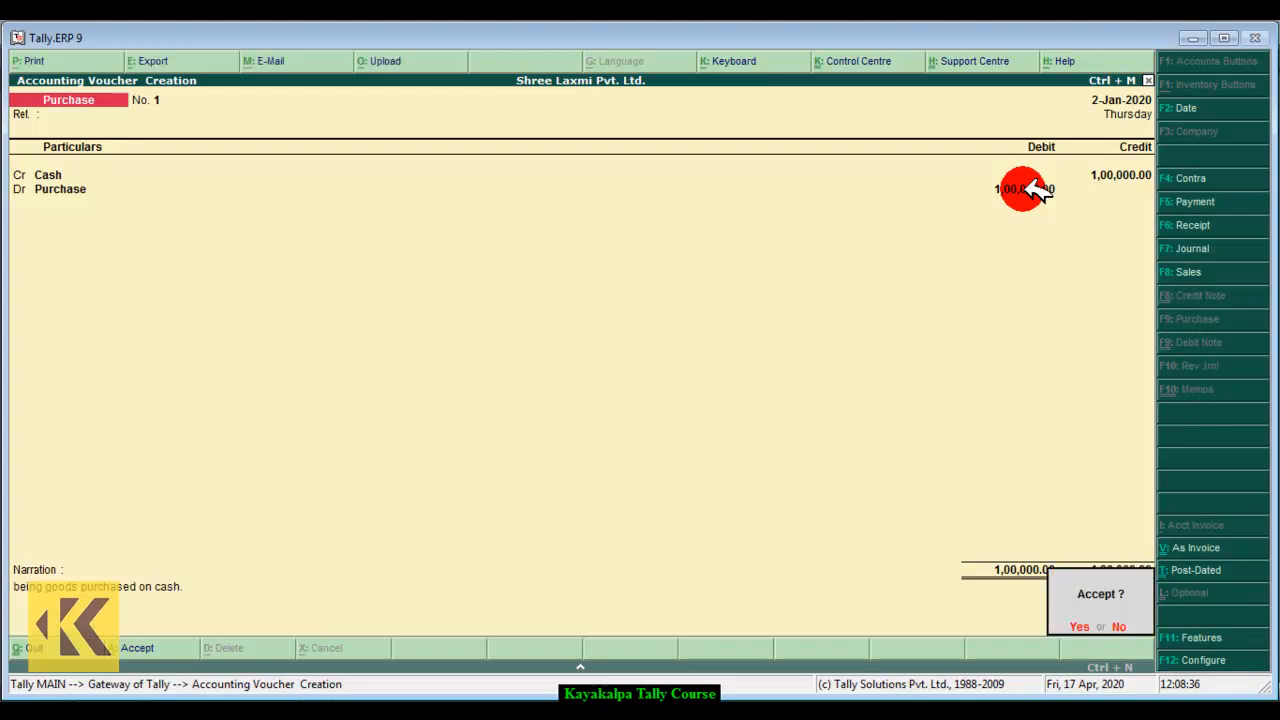
key(y)
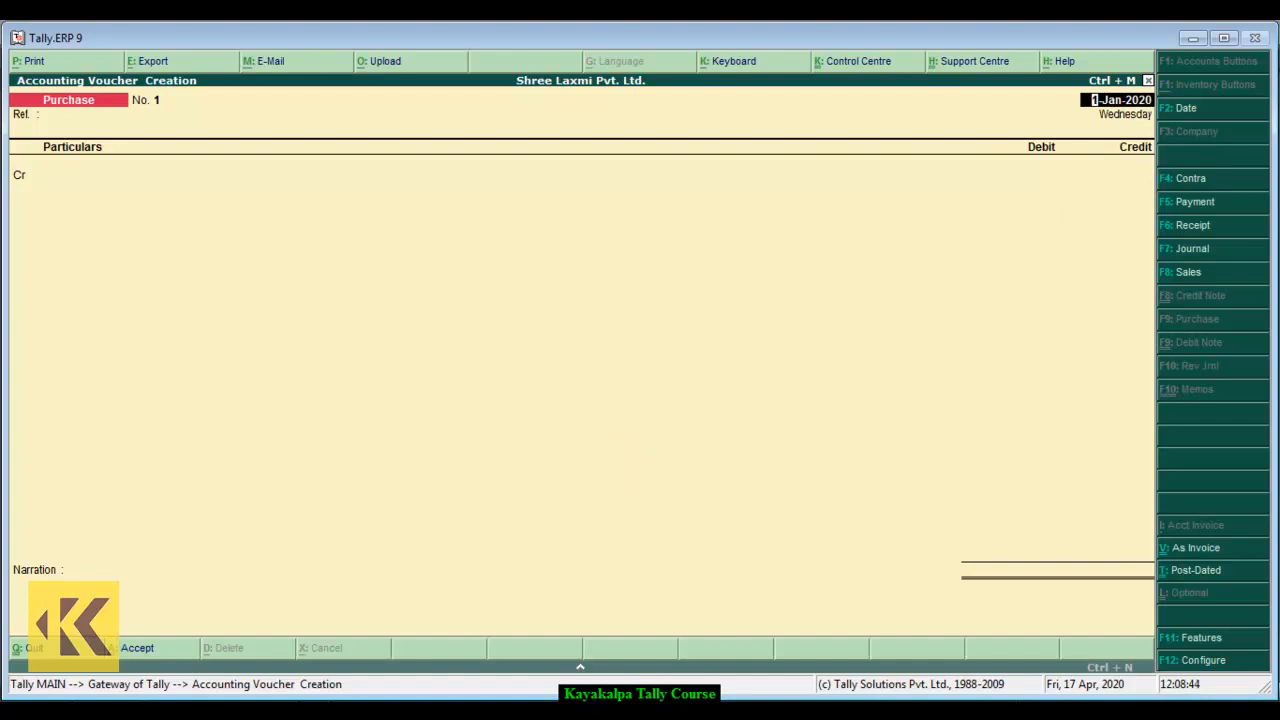
Check the credit purchase in Word, return to Tally.ERP 9 and date the new Purchase voucher 6-1-2020, leaving its reference blank
click(385, 715)
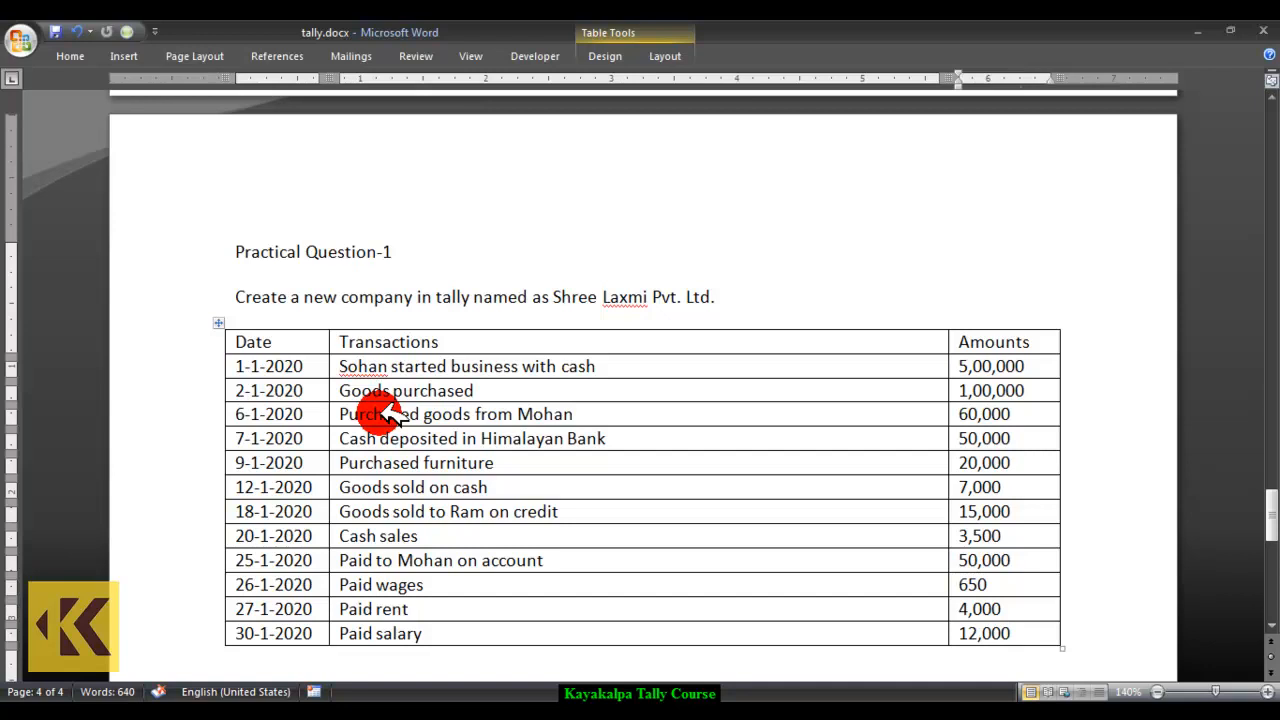
click(440, 695)
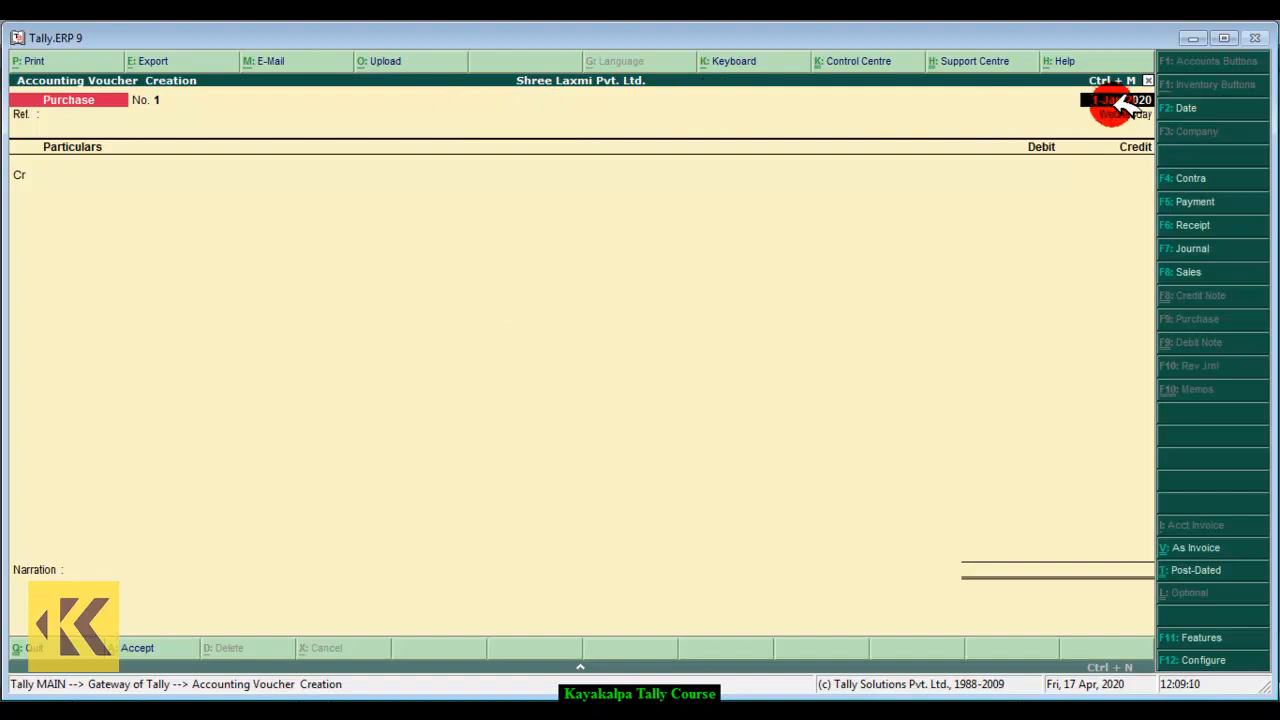
text(6-8-2020)
key(Return)
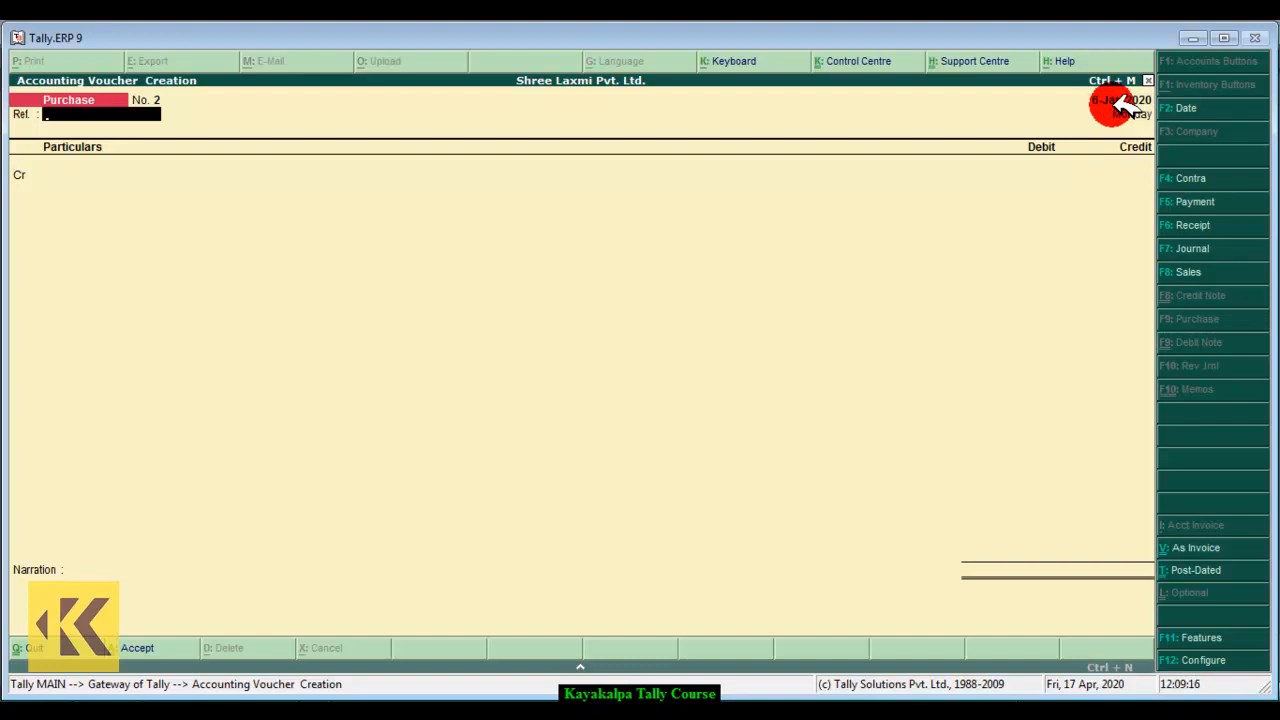
key(Return)
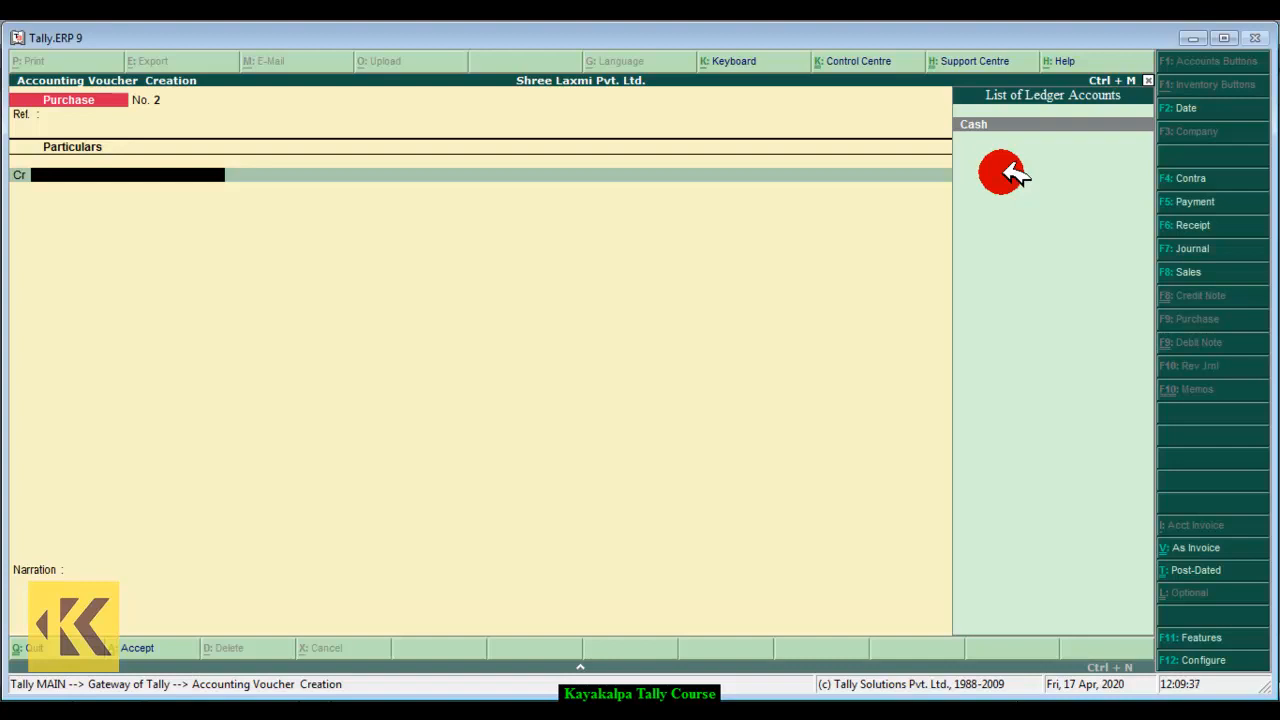
Create a ledger with the supplier's name followed by "Creditor" under Sundry Creditors for the credit entry, with bill-by-bill balances set to No
key(alt+c)
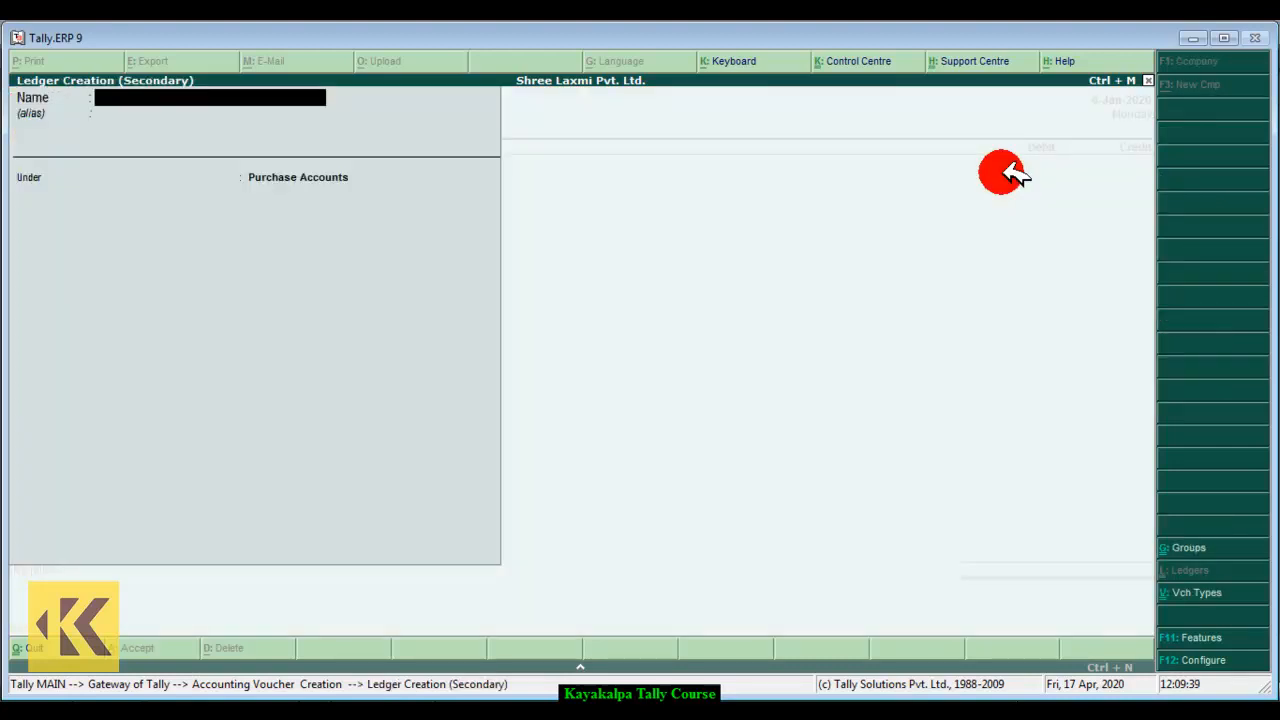
text(Mohan)
key(Return)
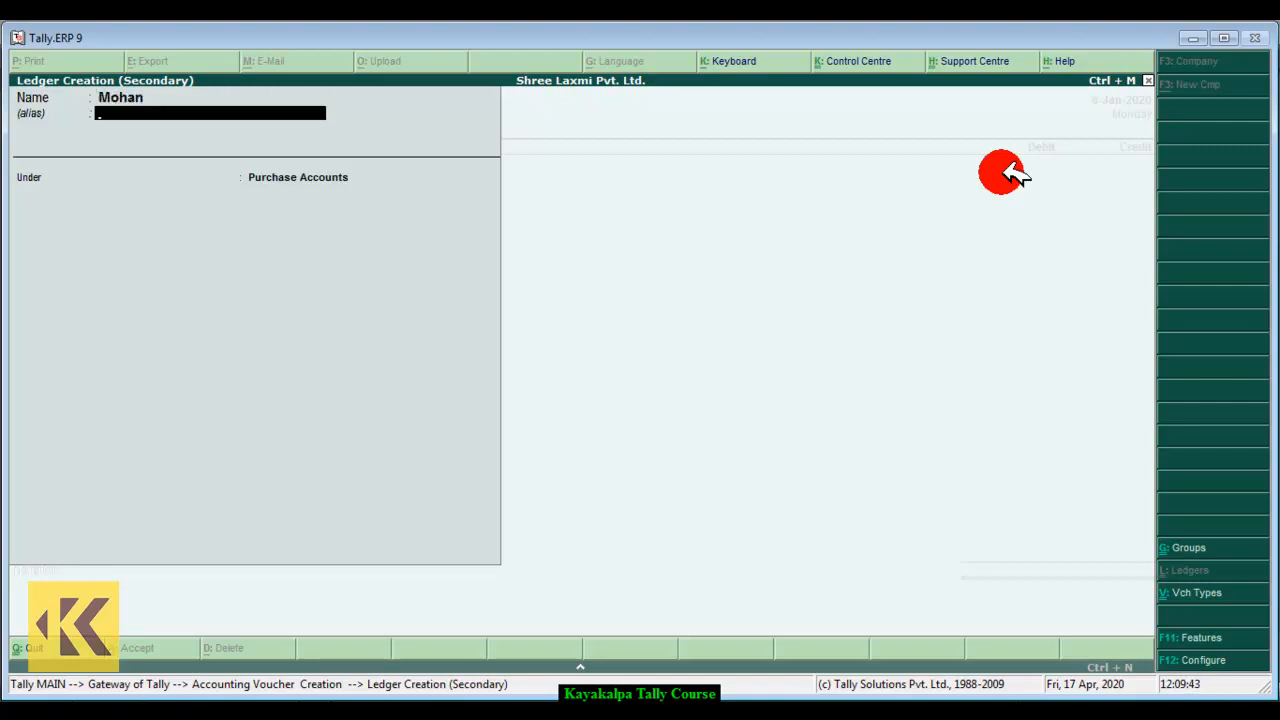
key(BackSpace)
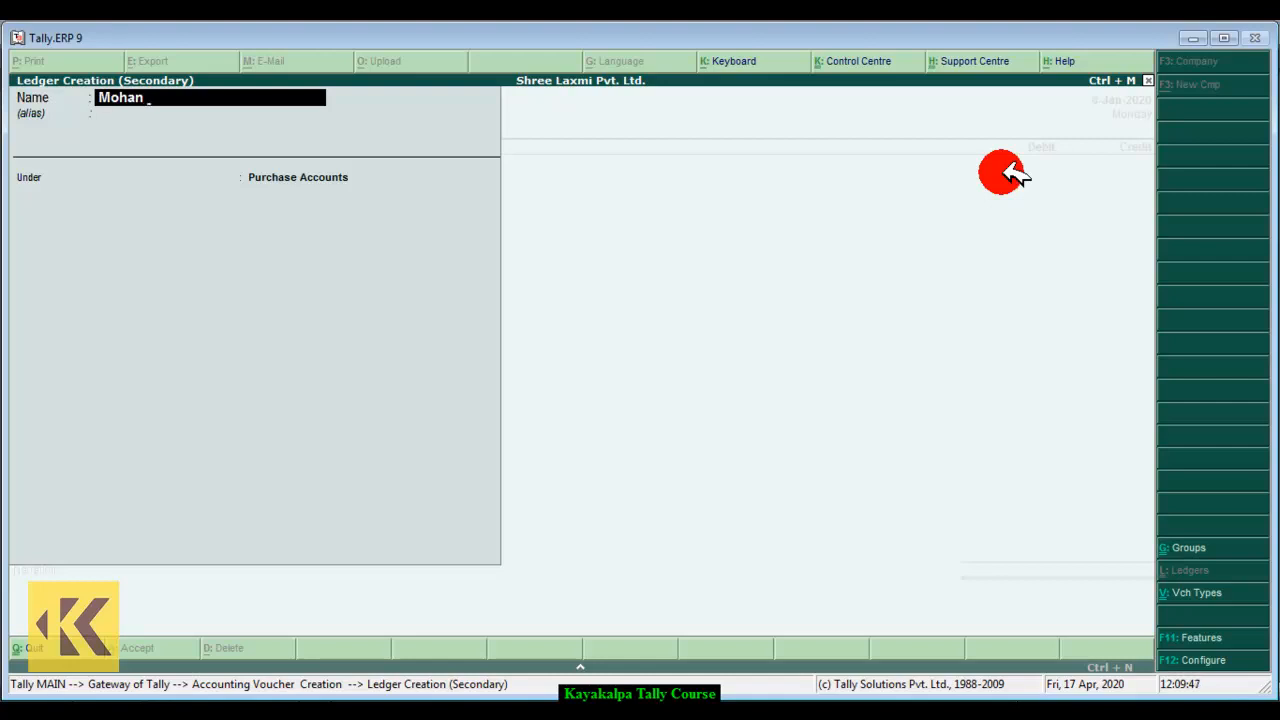
text(Creditror)
key(Return)
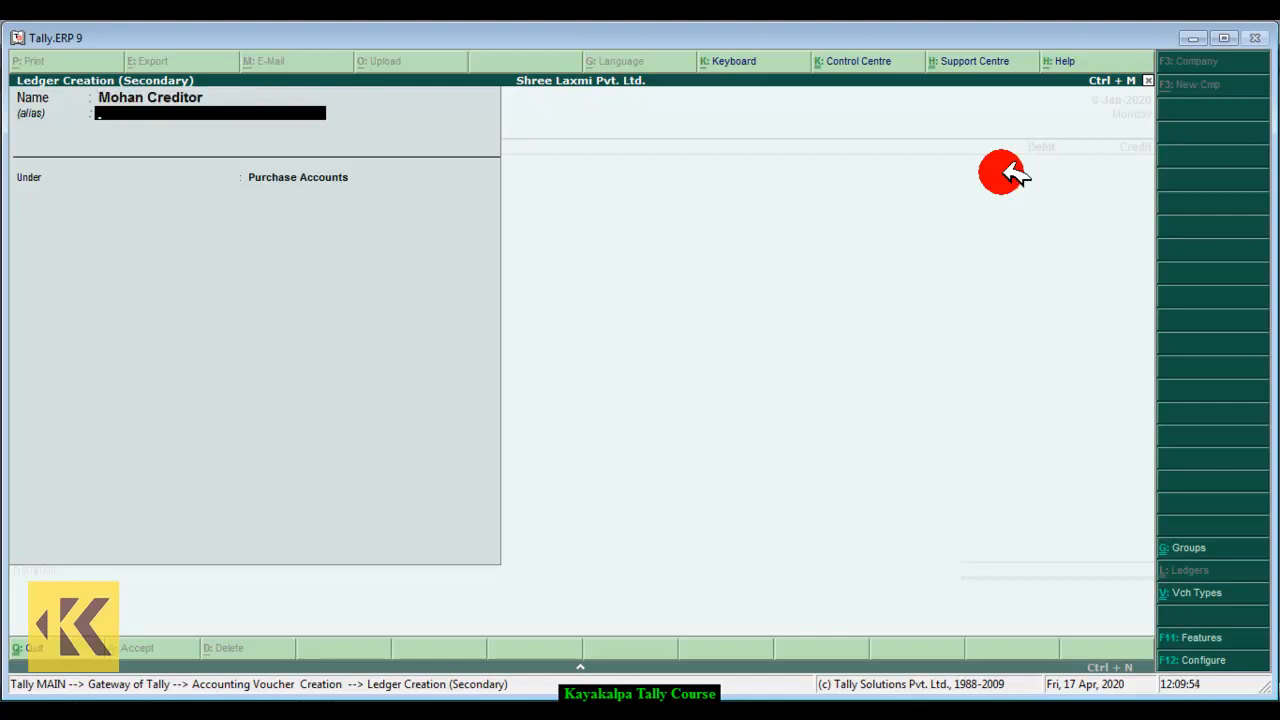
key(Return)
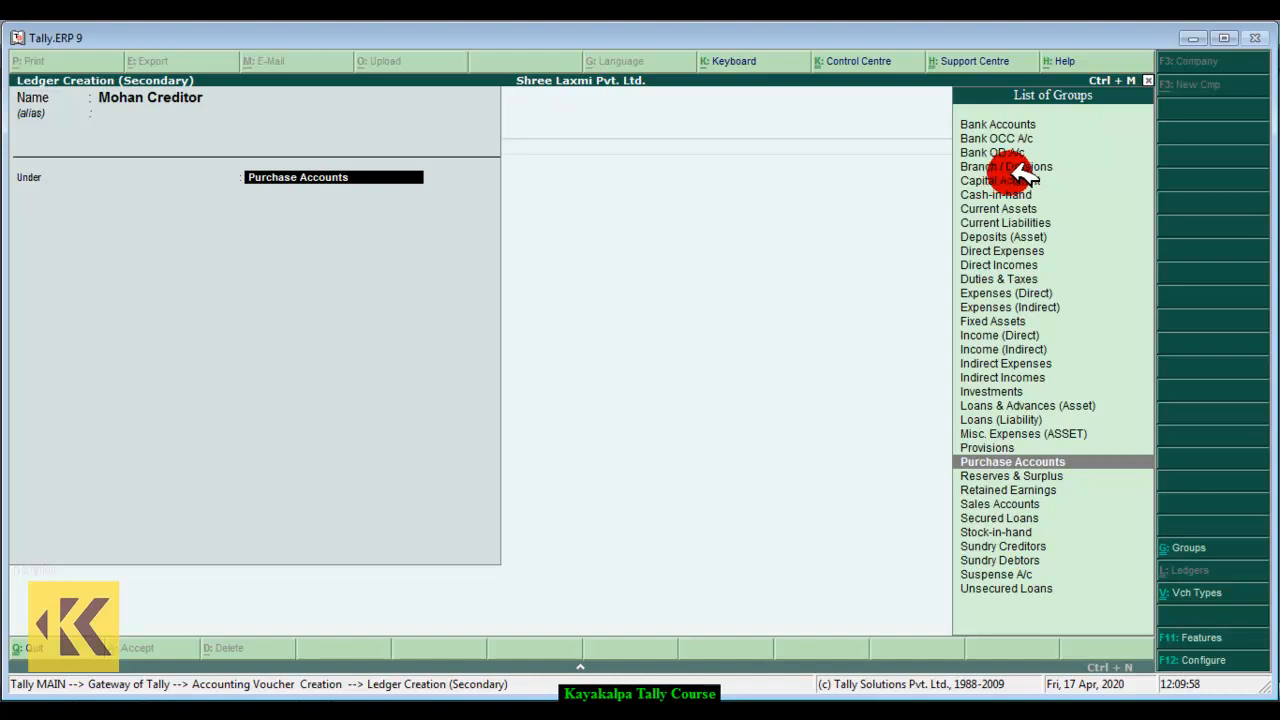
click(1018, 546)
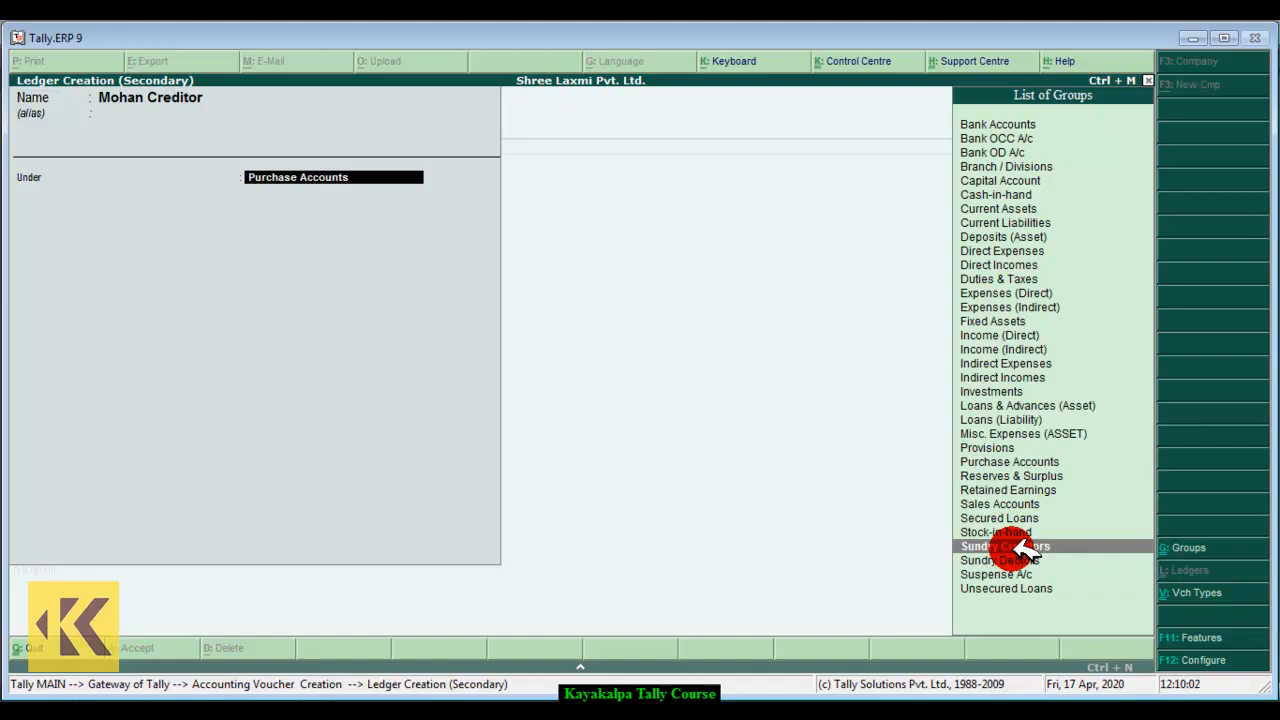
click(1020, 547)
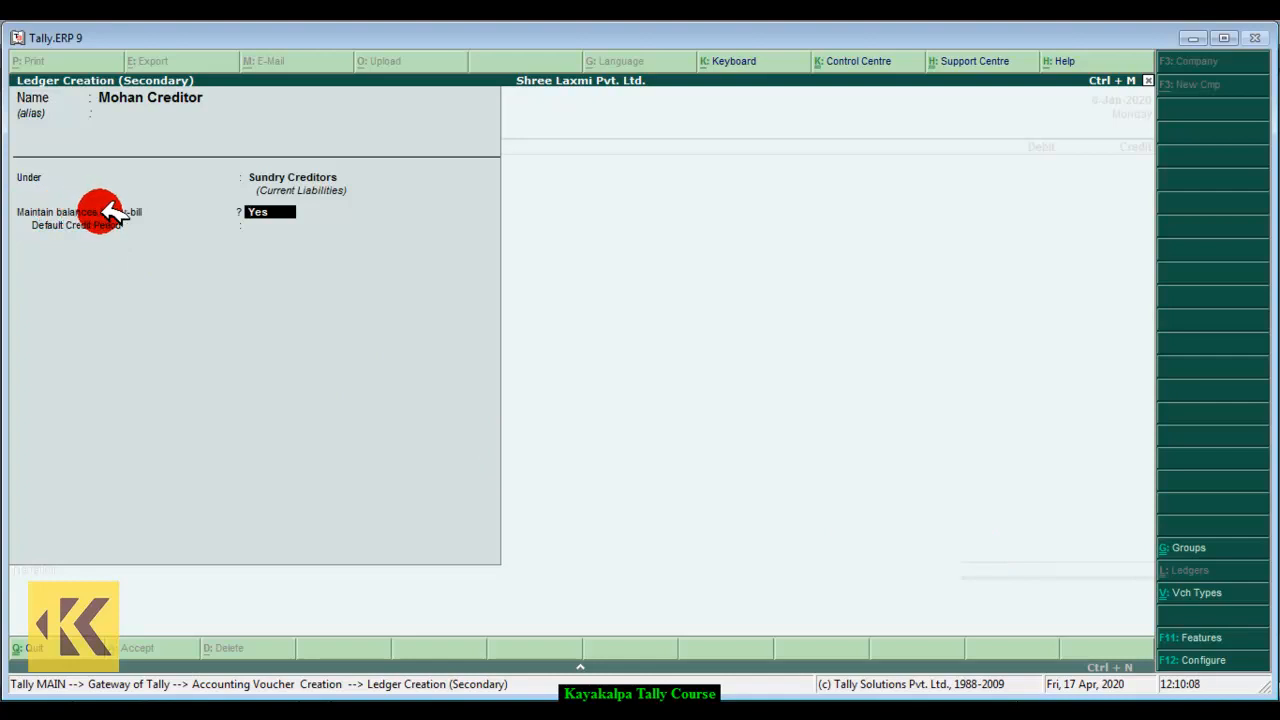
click(268, 212)
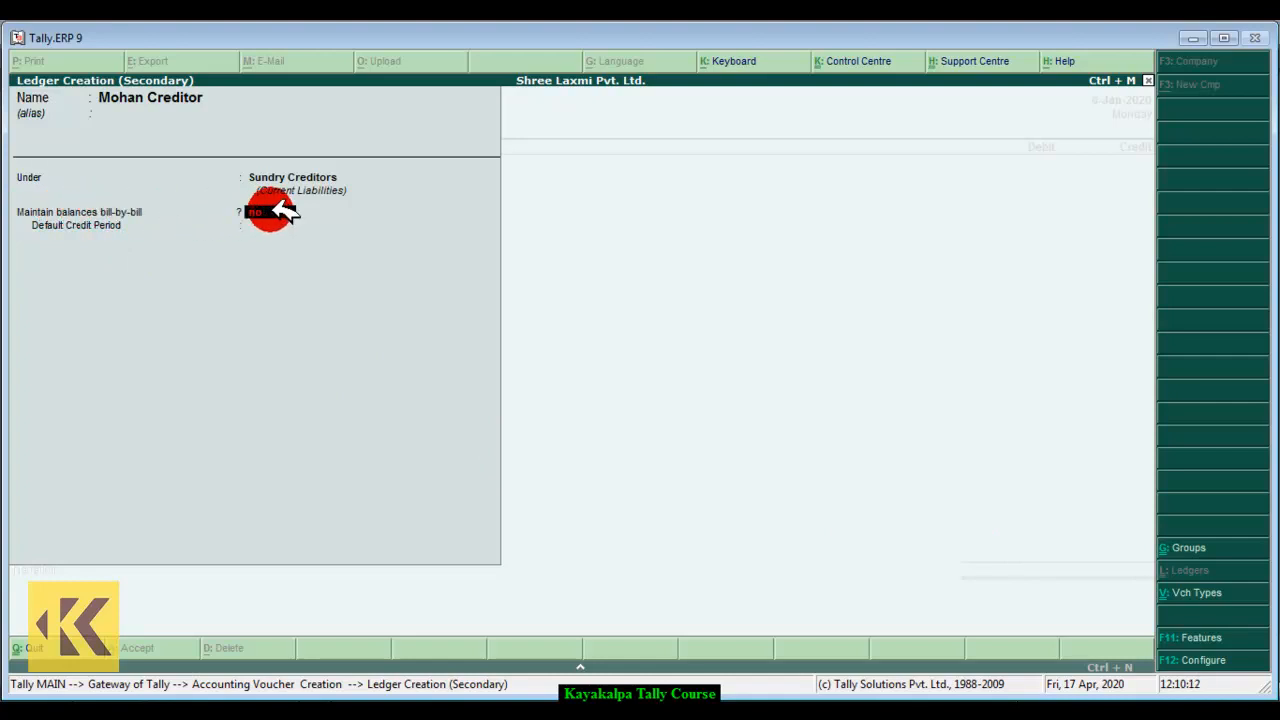
key(Return)
key(Return)
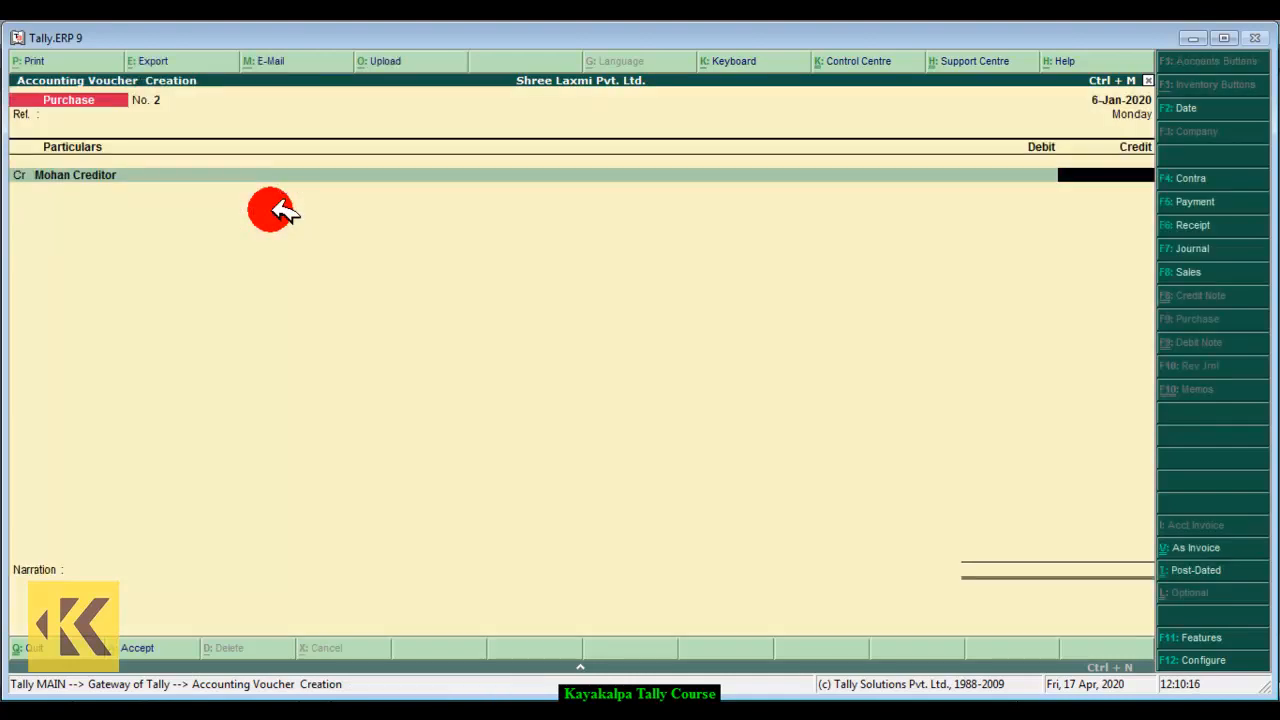
Credit the supplier's ledger with 60000 and debit Purchase with the proposed amount
text(60000)
key(Return)
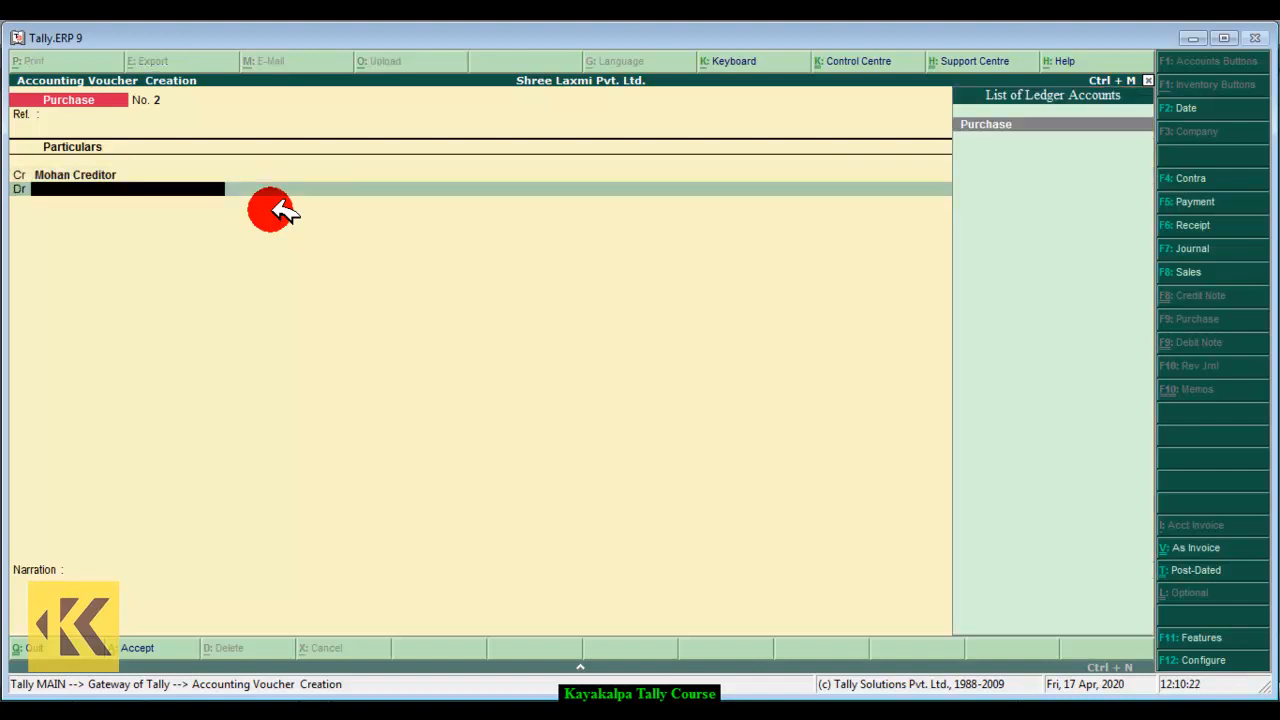
click(1055, 125)
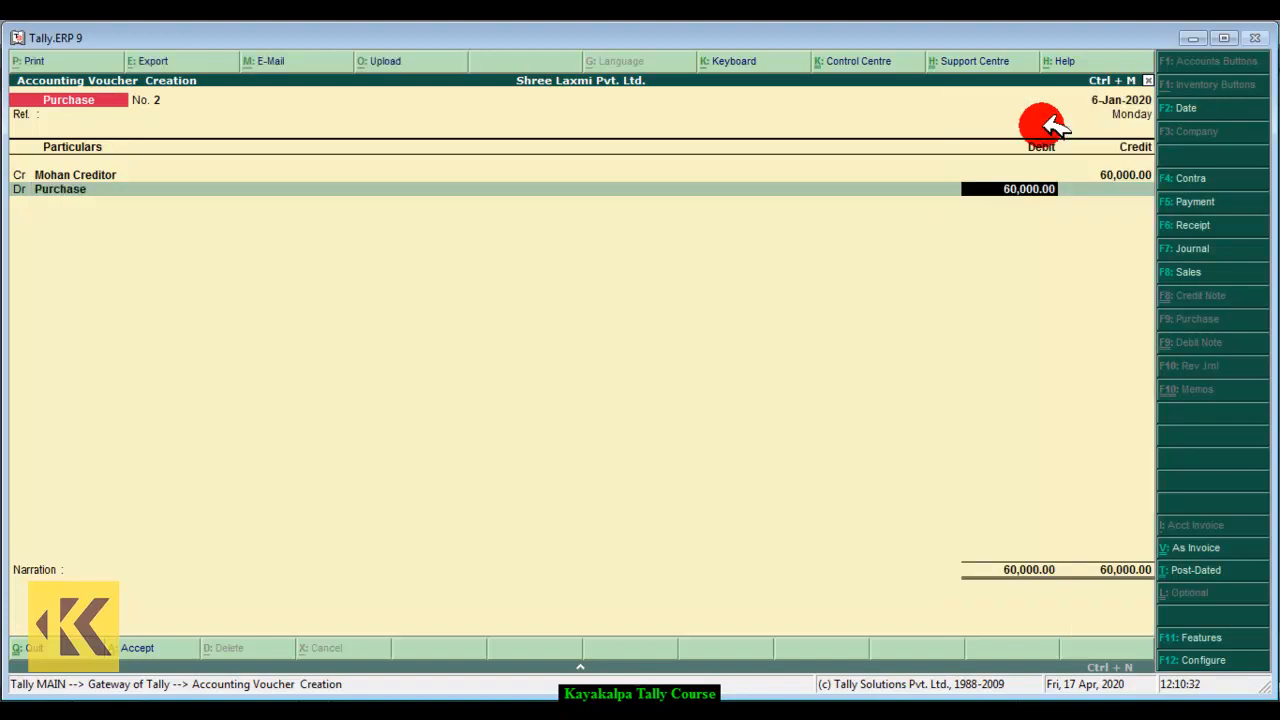
key(Return)
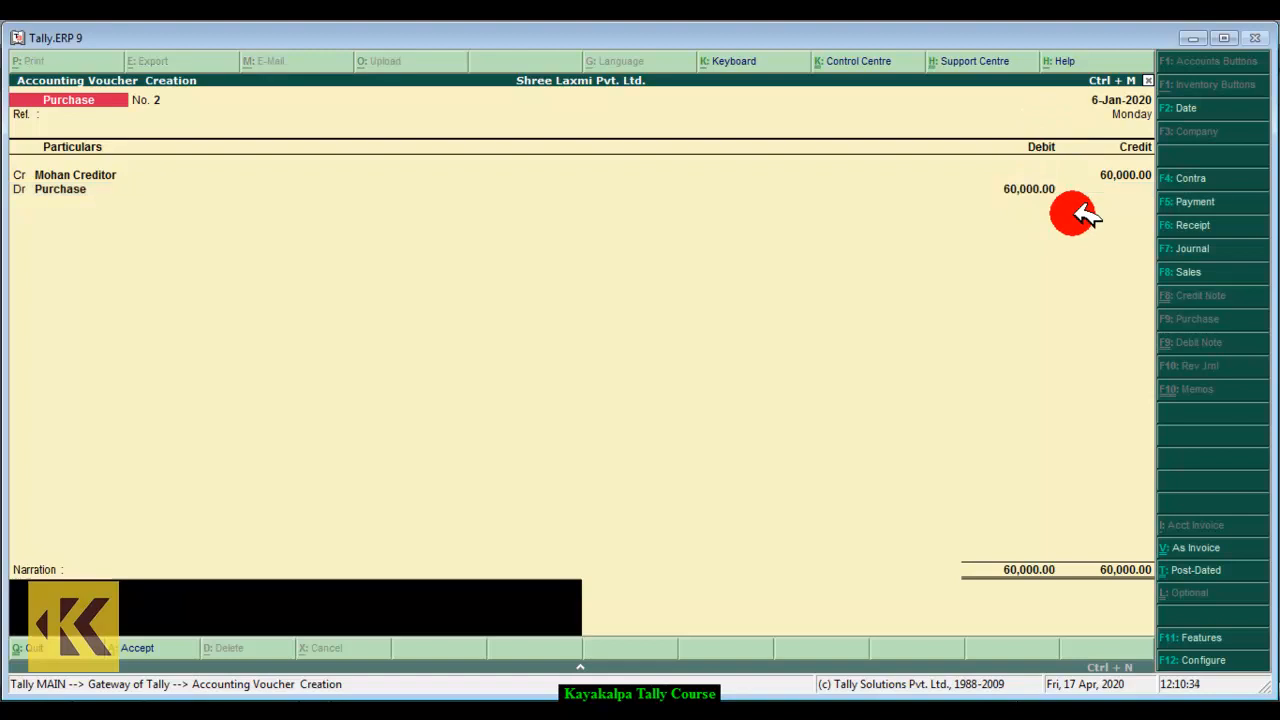
Enter the narration "being goods purchased on credit." and accept the purchase voucher
text(b)
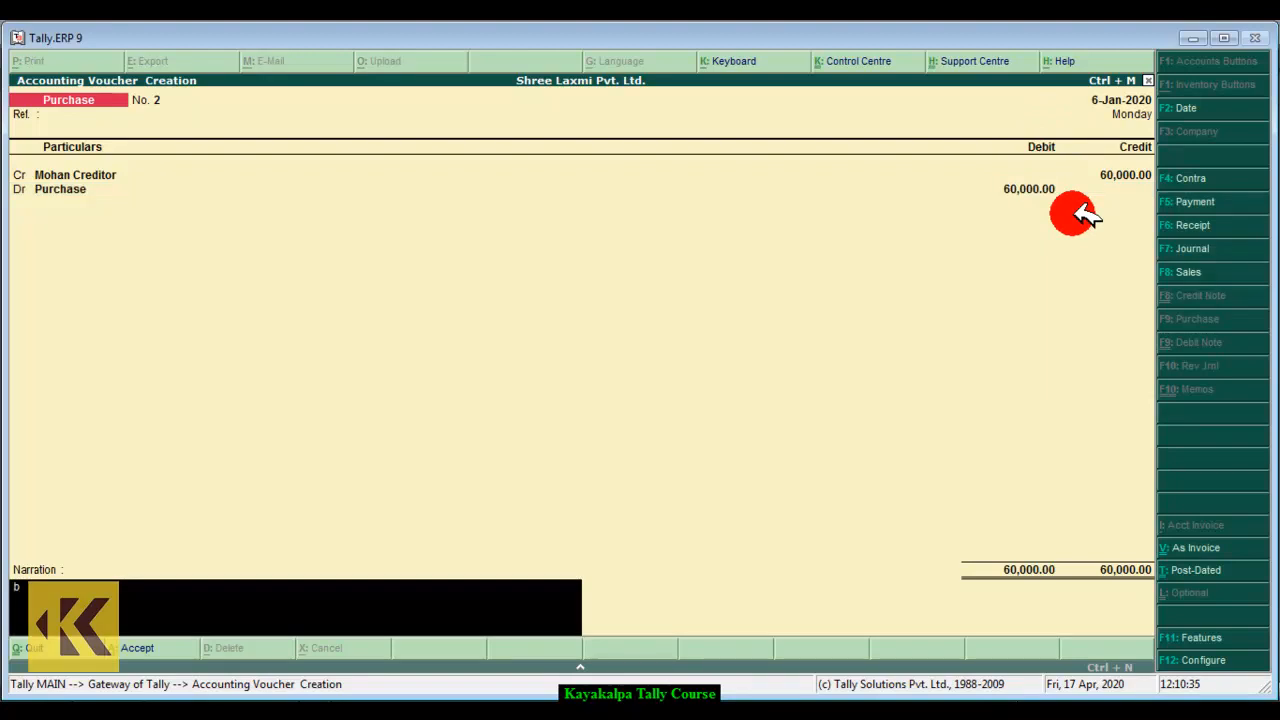
text(eing goods purchased on ca)
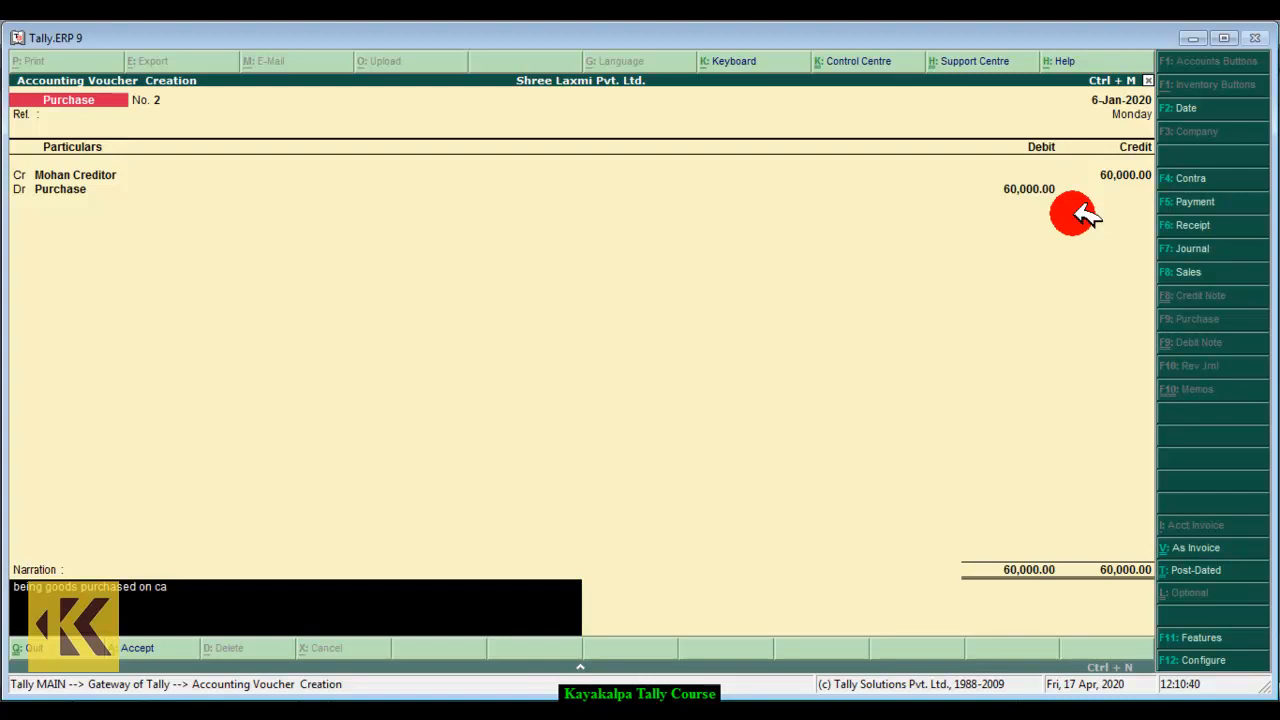
key(BackSpace)
text(redit.)
key(Return)
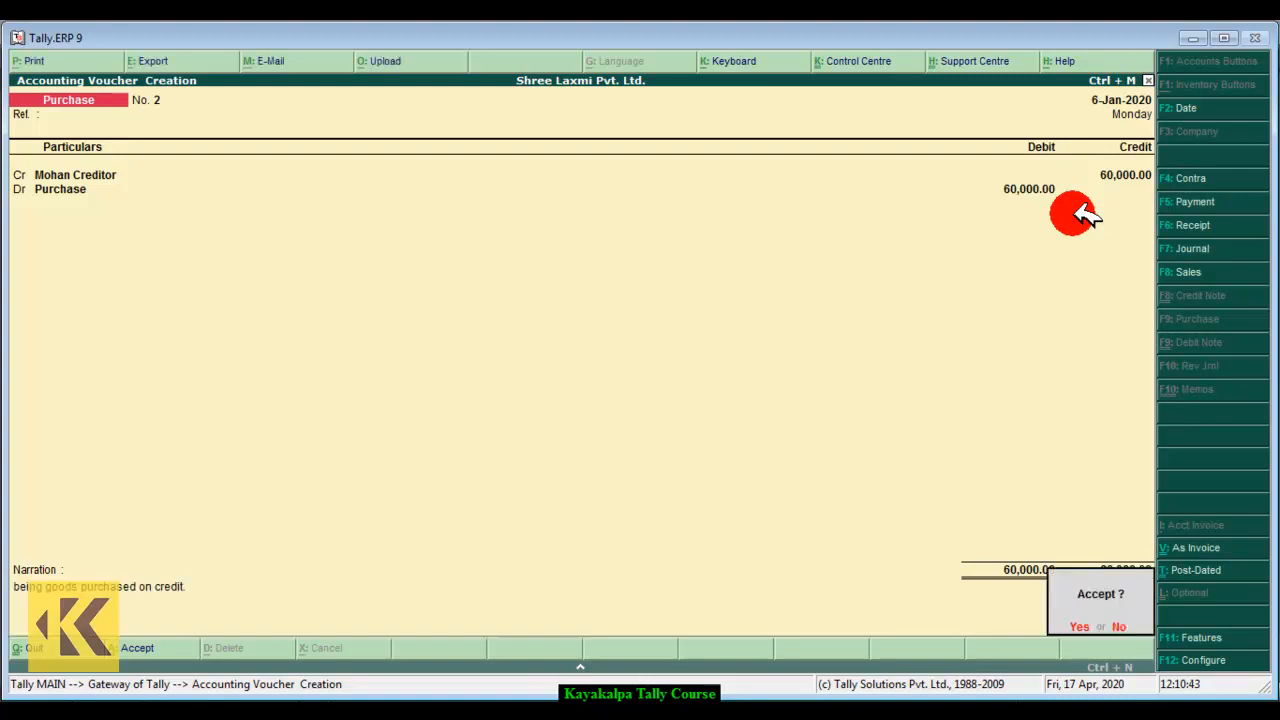
key(Return)
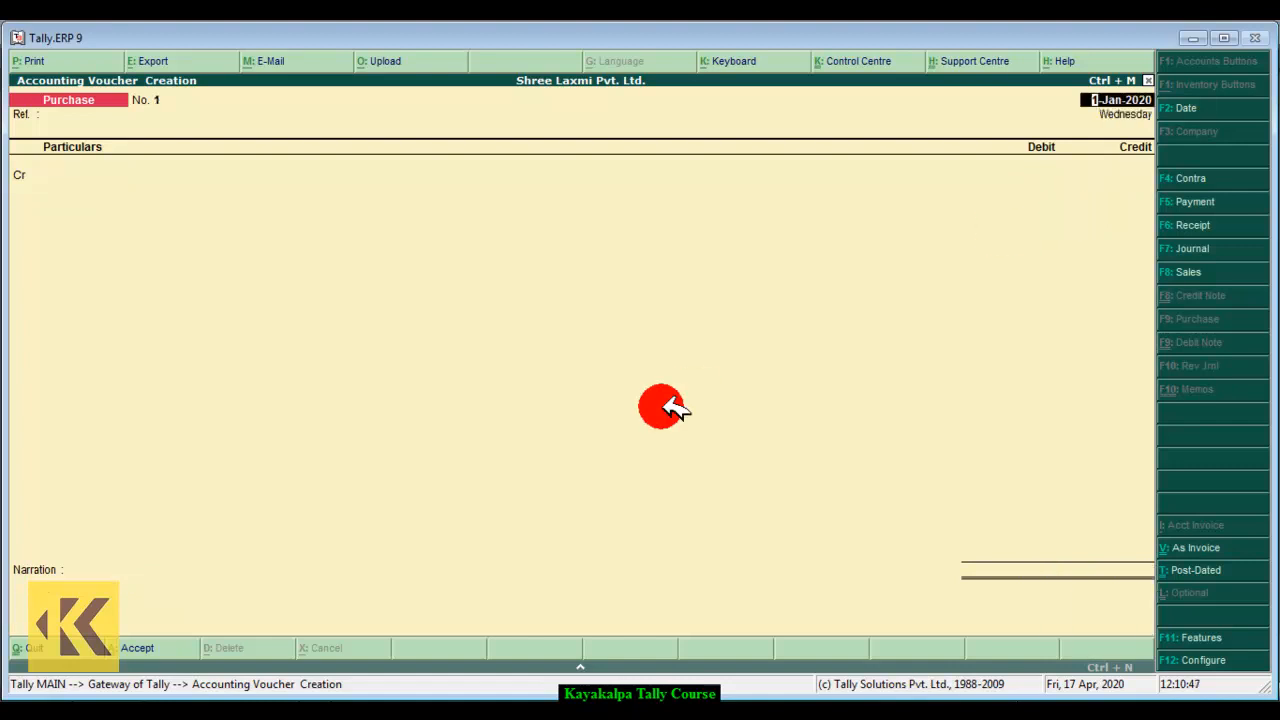
Check the bank deposit transaction in Word, return to Tally.ERP 9 and start a Contra voucher dated 7-1-2020
click(370, 711)
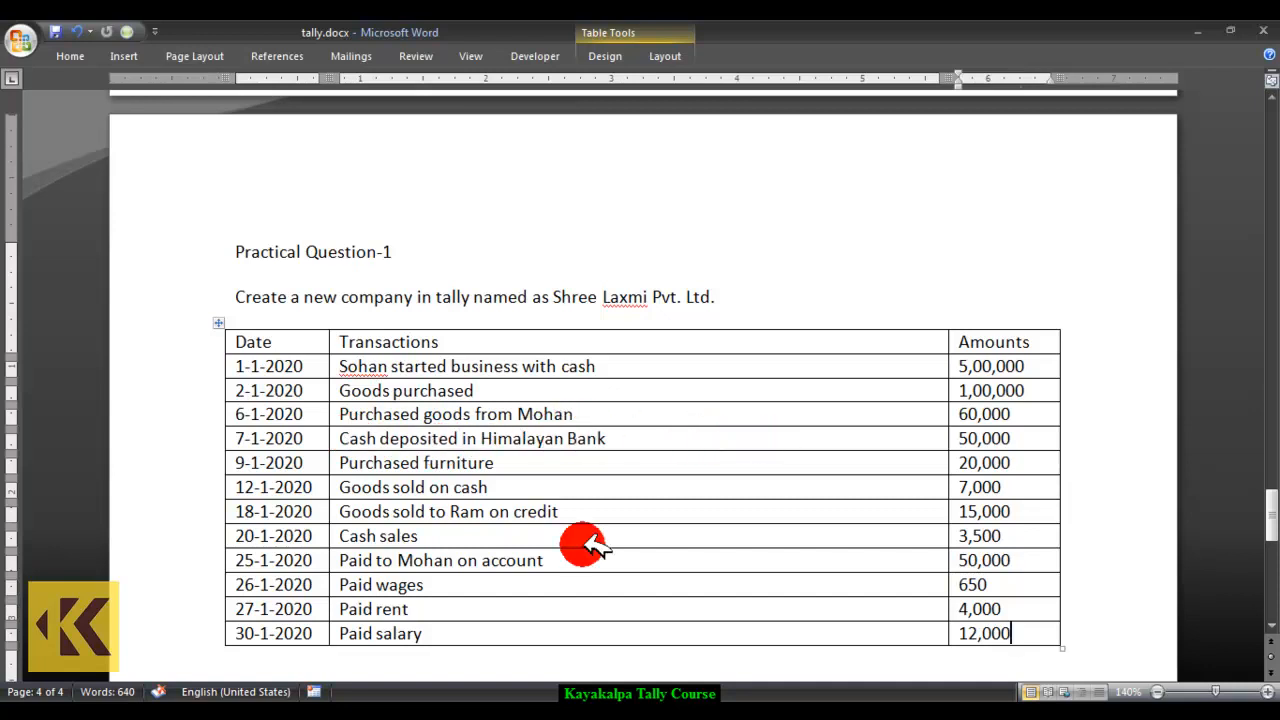
mouse_move(432, 712)
click(430, 680)
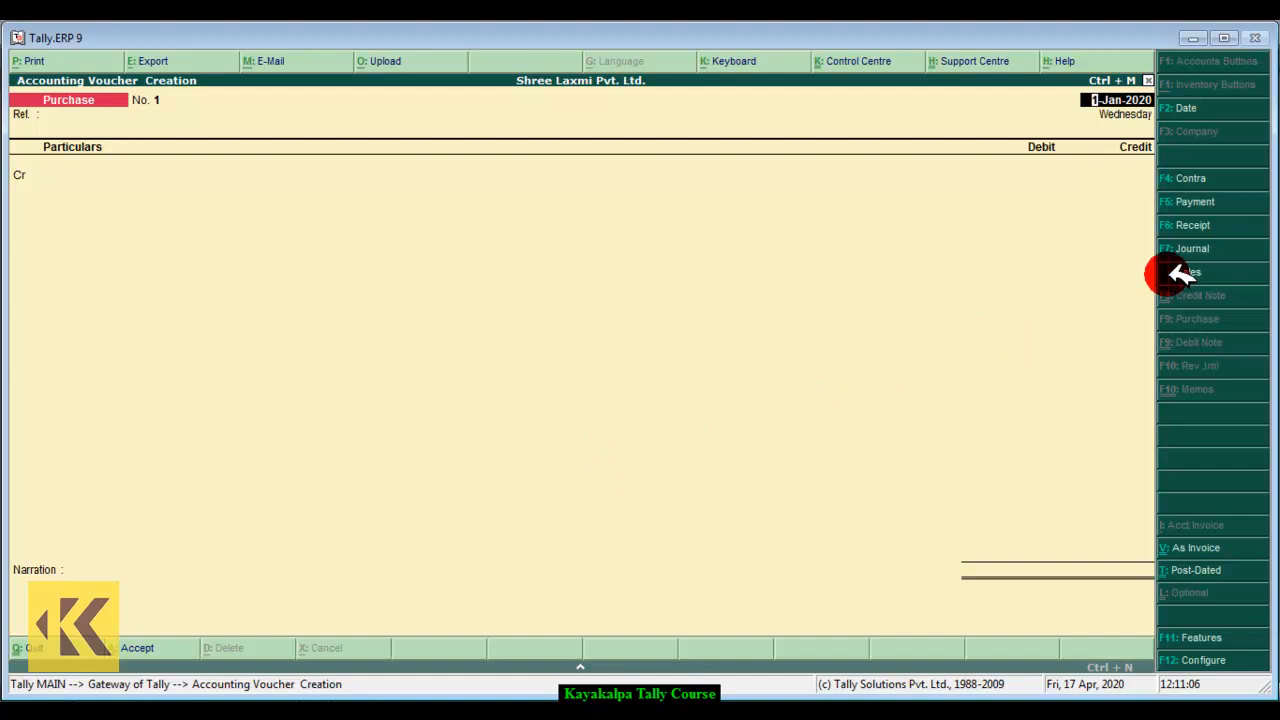
click(1245, 178)
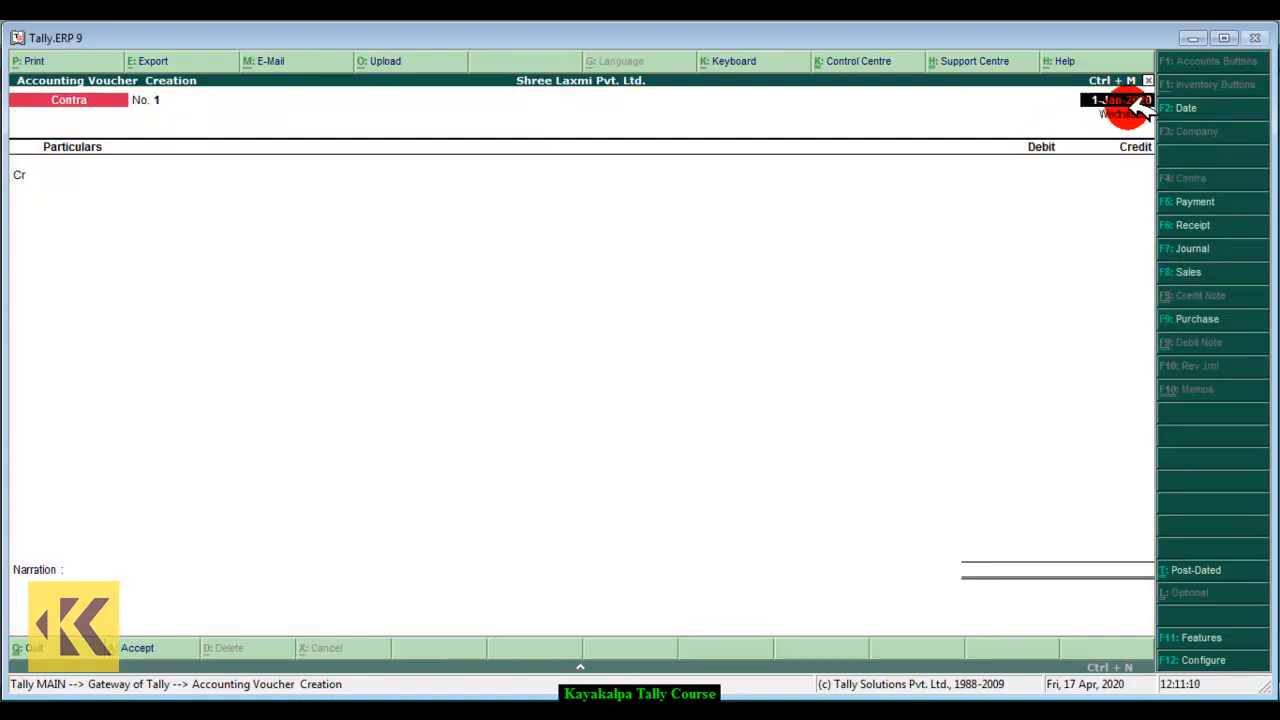
text(7)
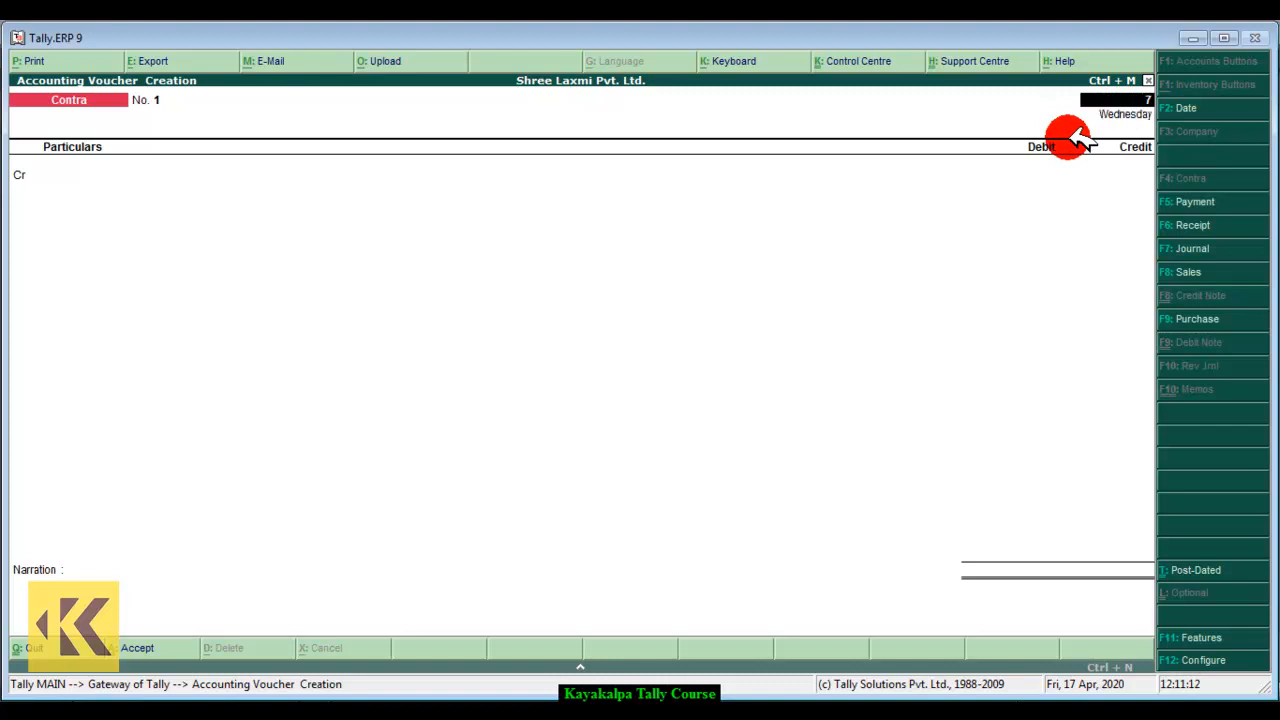
text(-1-2020)
key(Return)
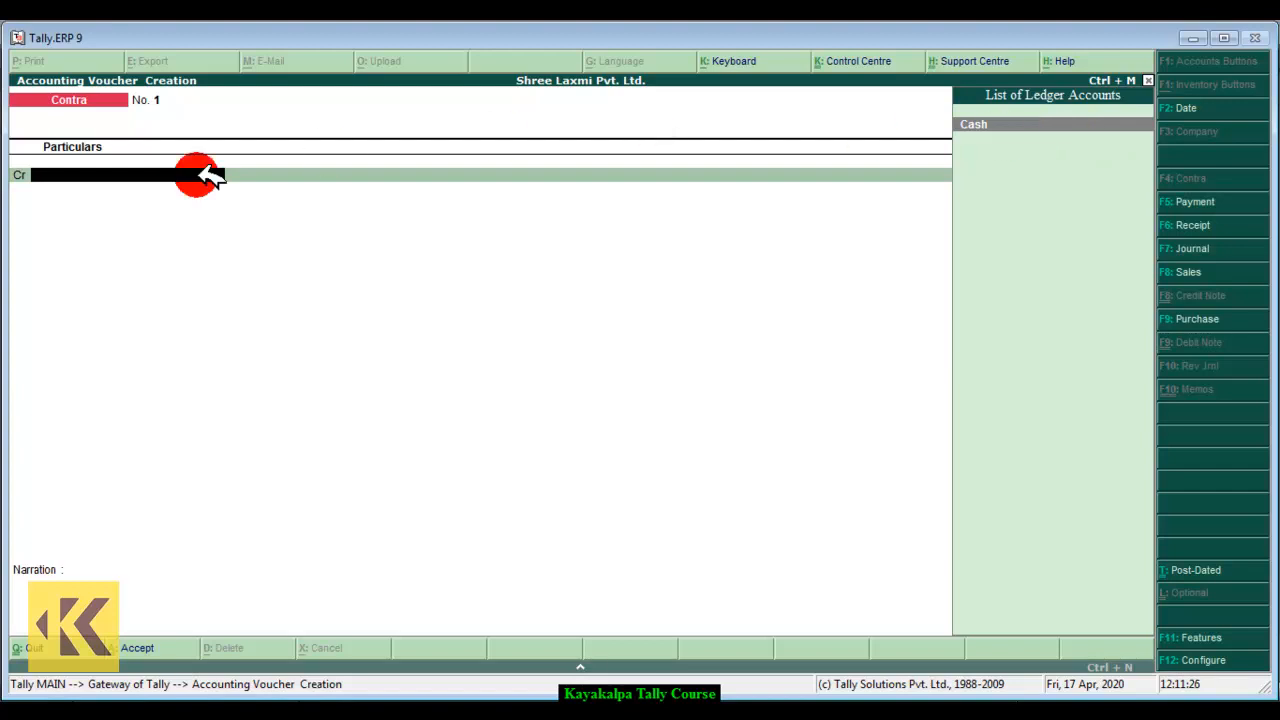
Credit Cash with 50000 in the contra voucher
click(1046, 128)
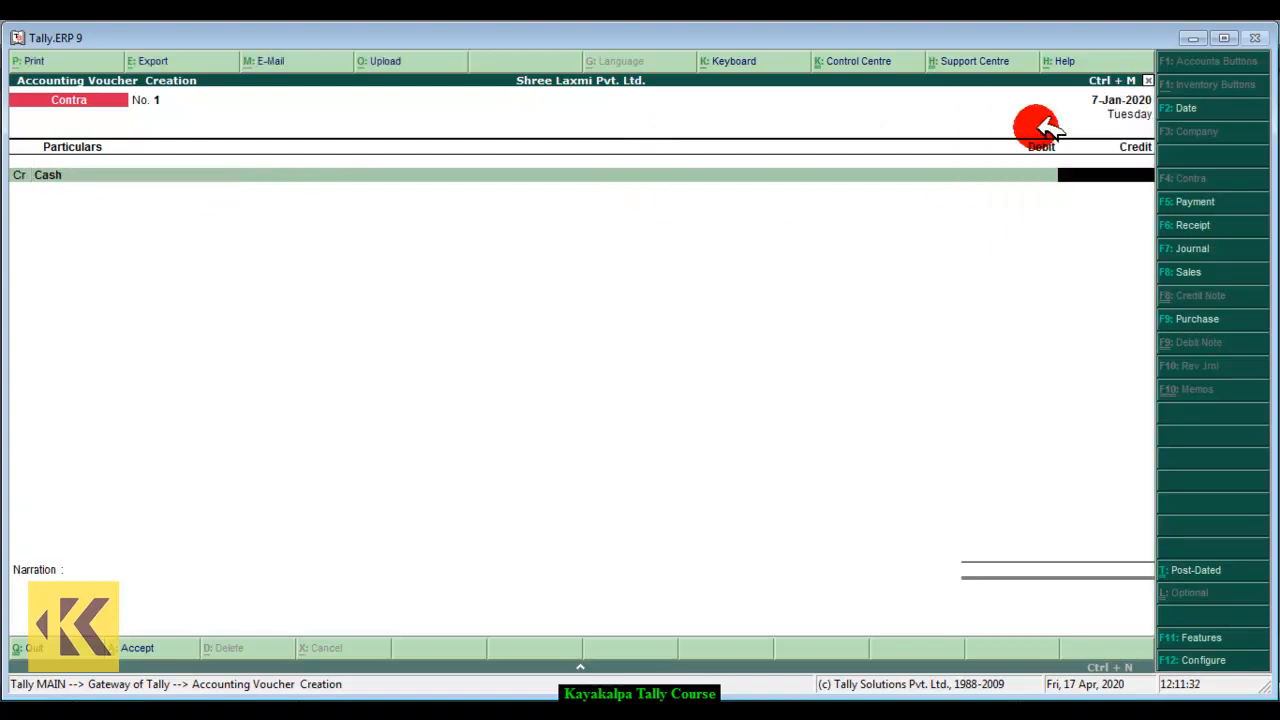
text(50000)
key(Return)
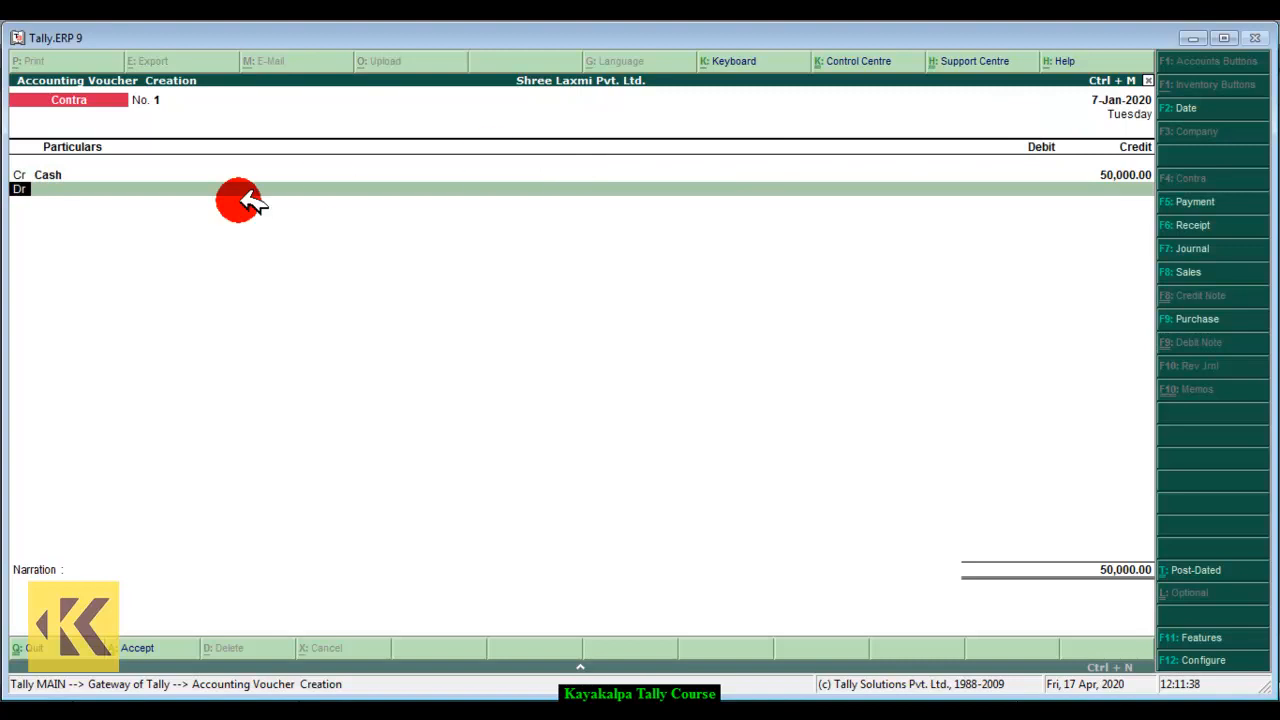
Create a ledger named Himalayan Bank under the Bank Accounts group for the contra voucher's debit entry
click(50, 190)
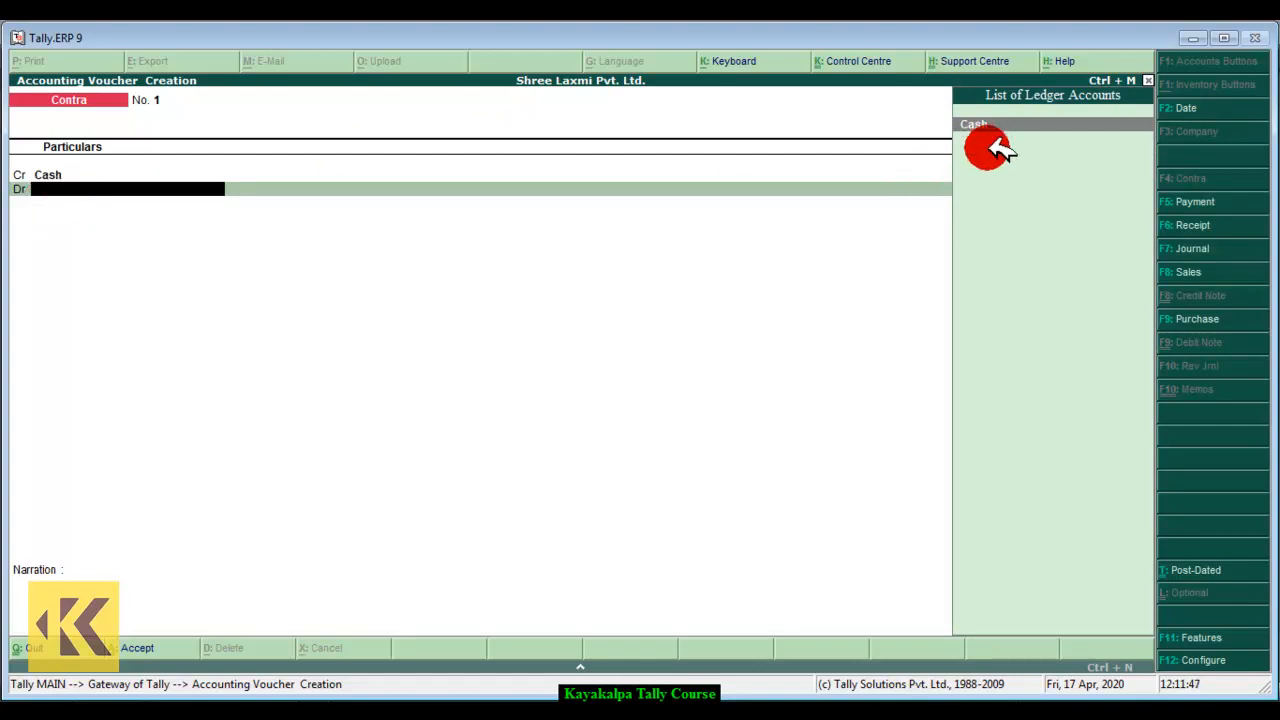
key(alt+c)
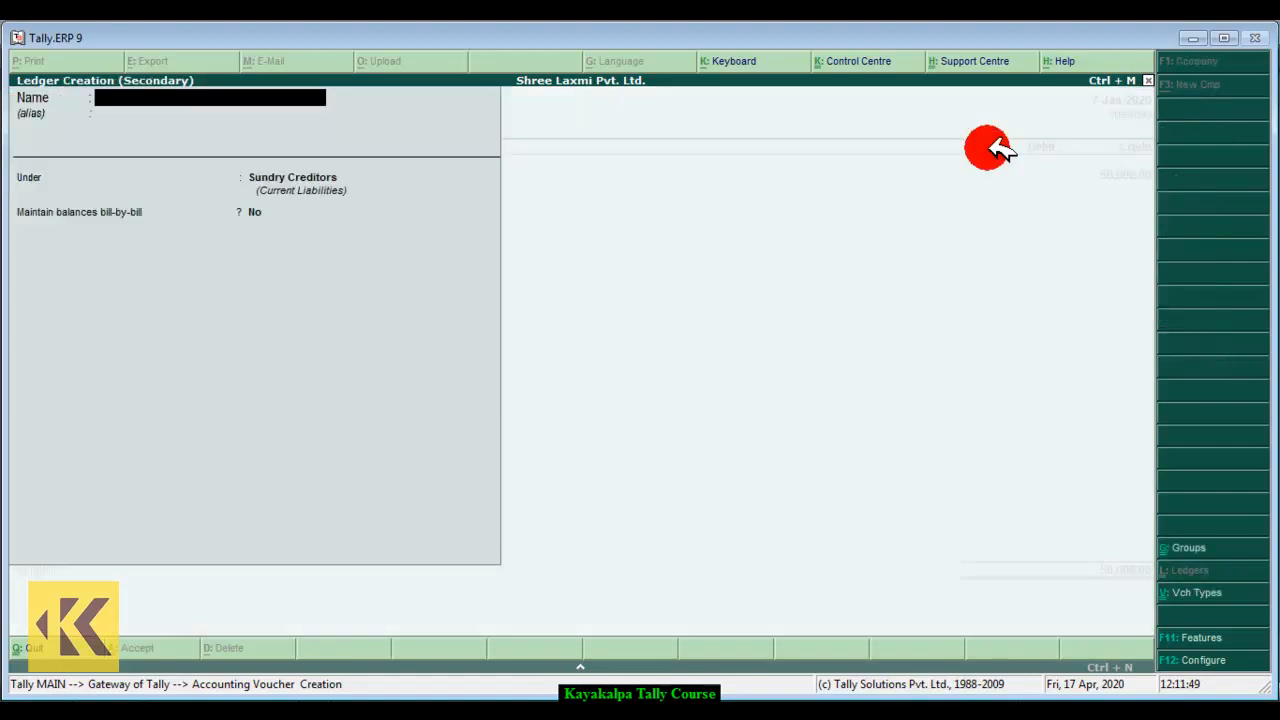
text(Himalayan Bank)
key(Return)
key(Return)
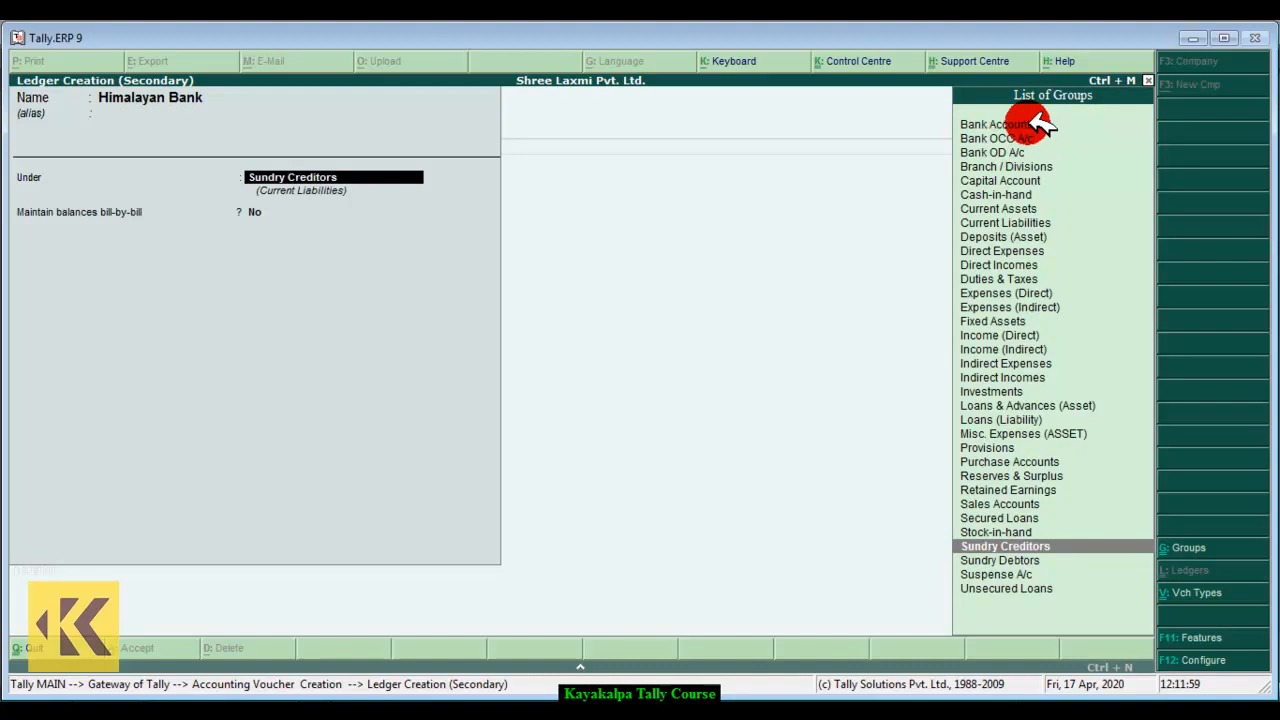
click(1026, 123)
key(Return)
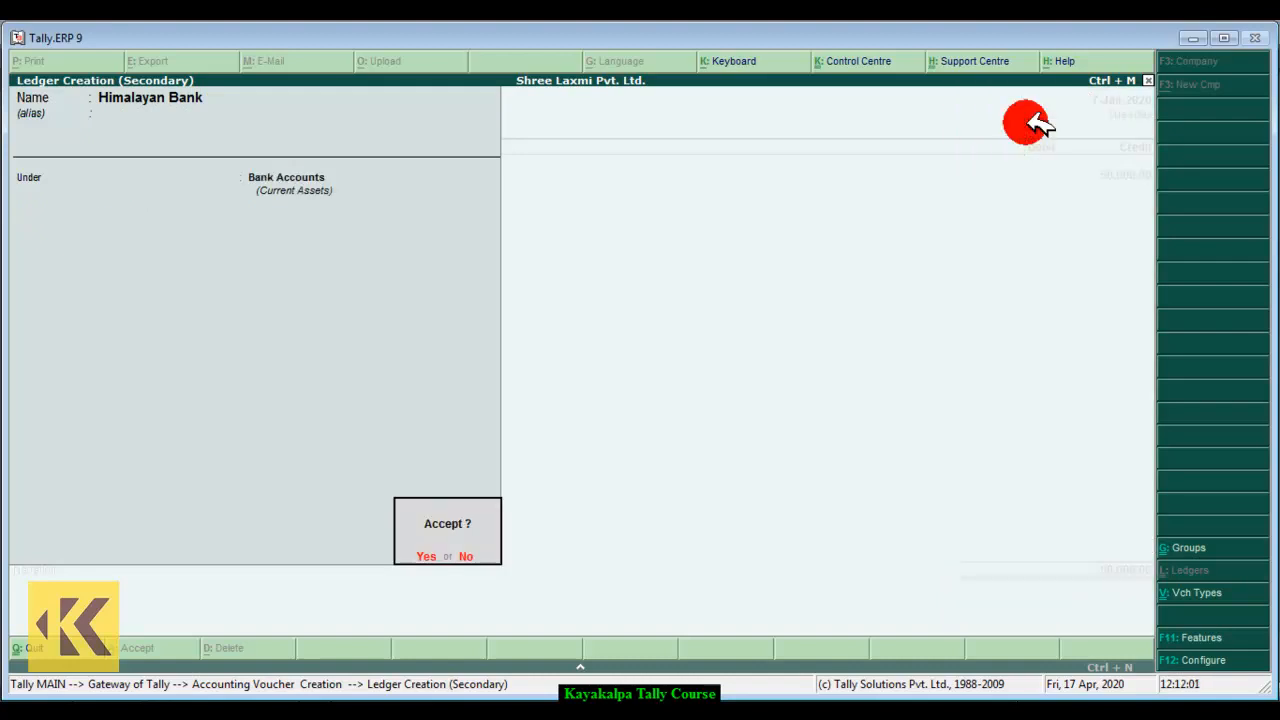
key(Return)
key(Return)
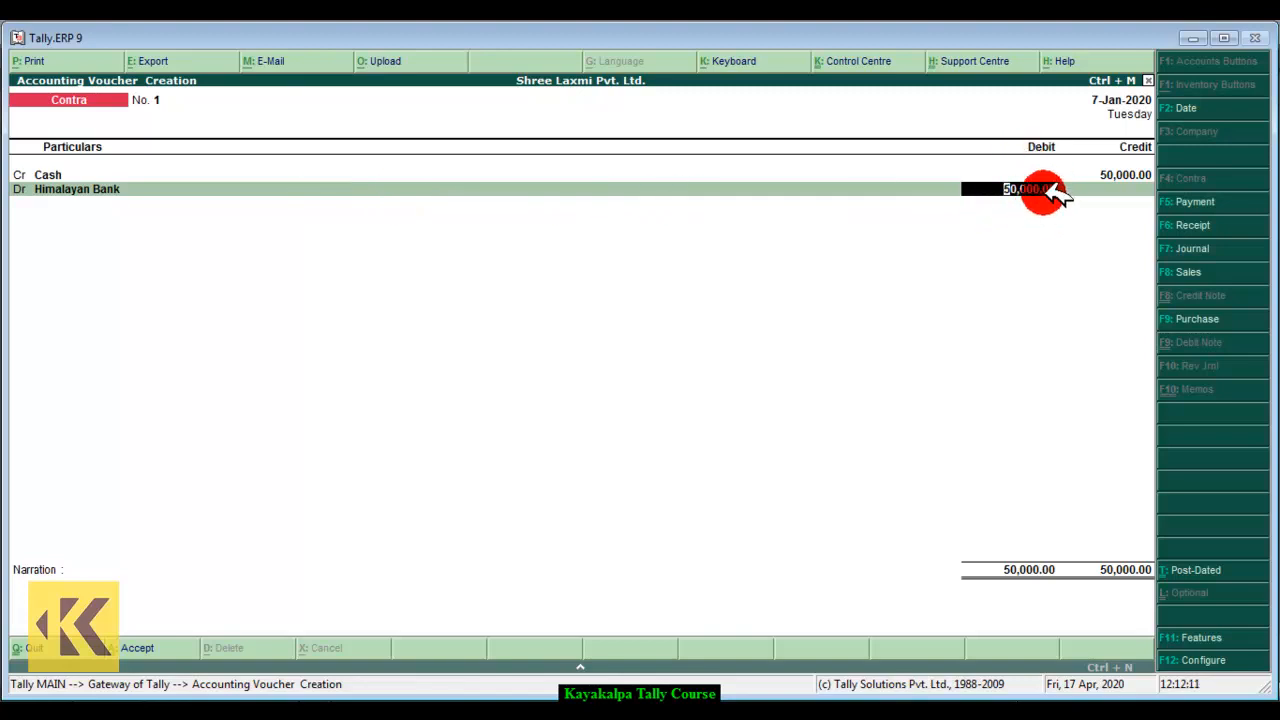
Keep the proposed Himalayan Bank debit amount, enter the narration "being cash deposited in bank." and accept the contra voucher
key(Return)
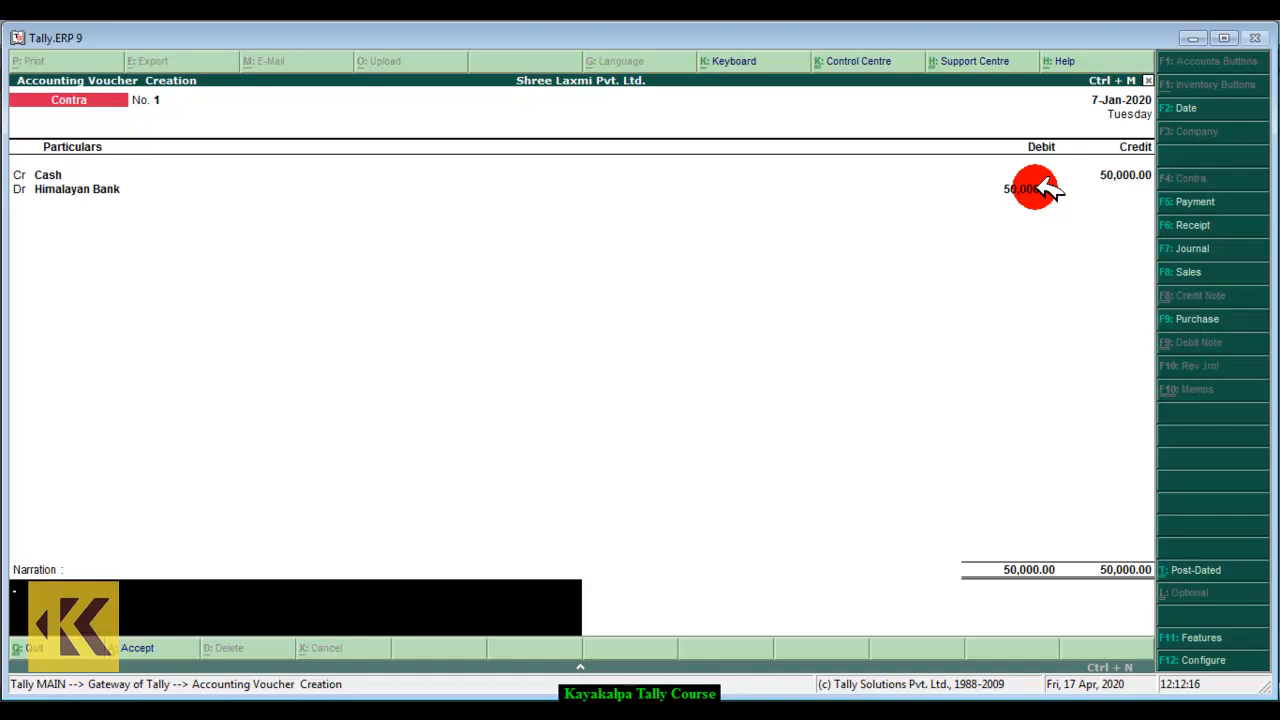
text(being cash deposited in bank.)
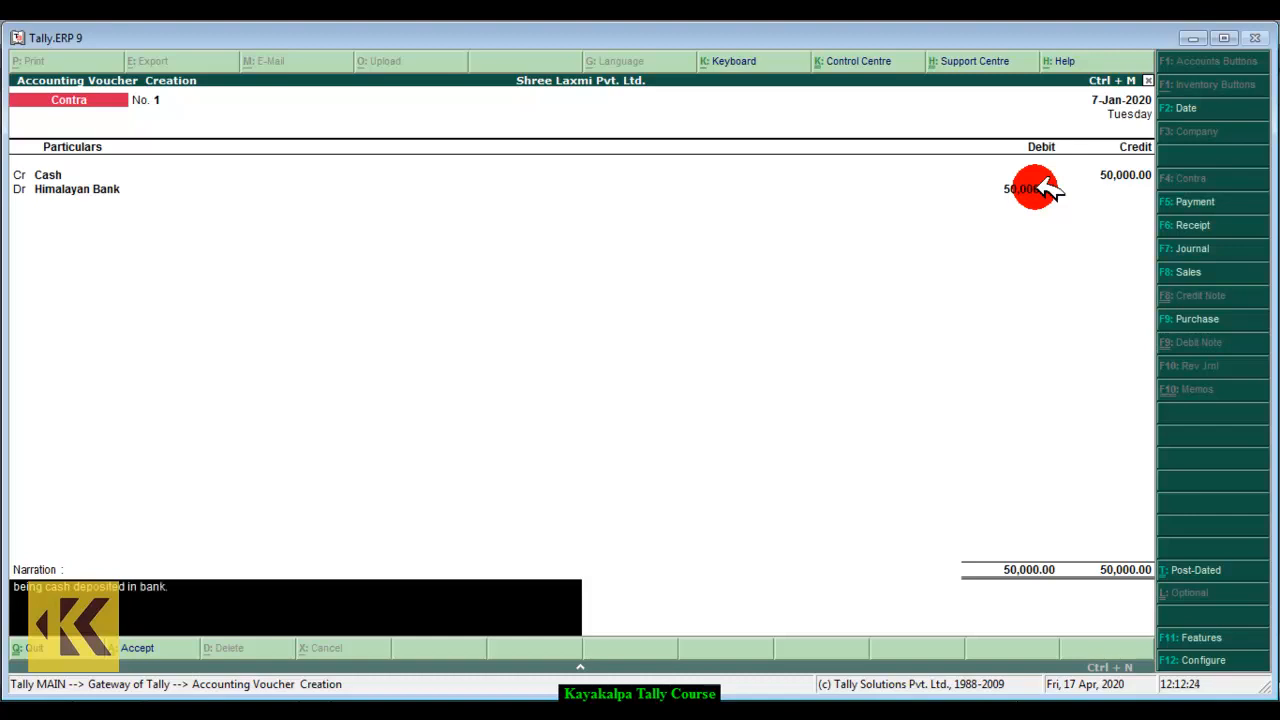
key(Return)
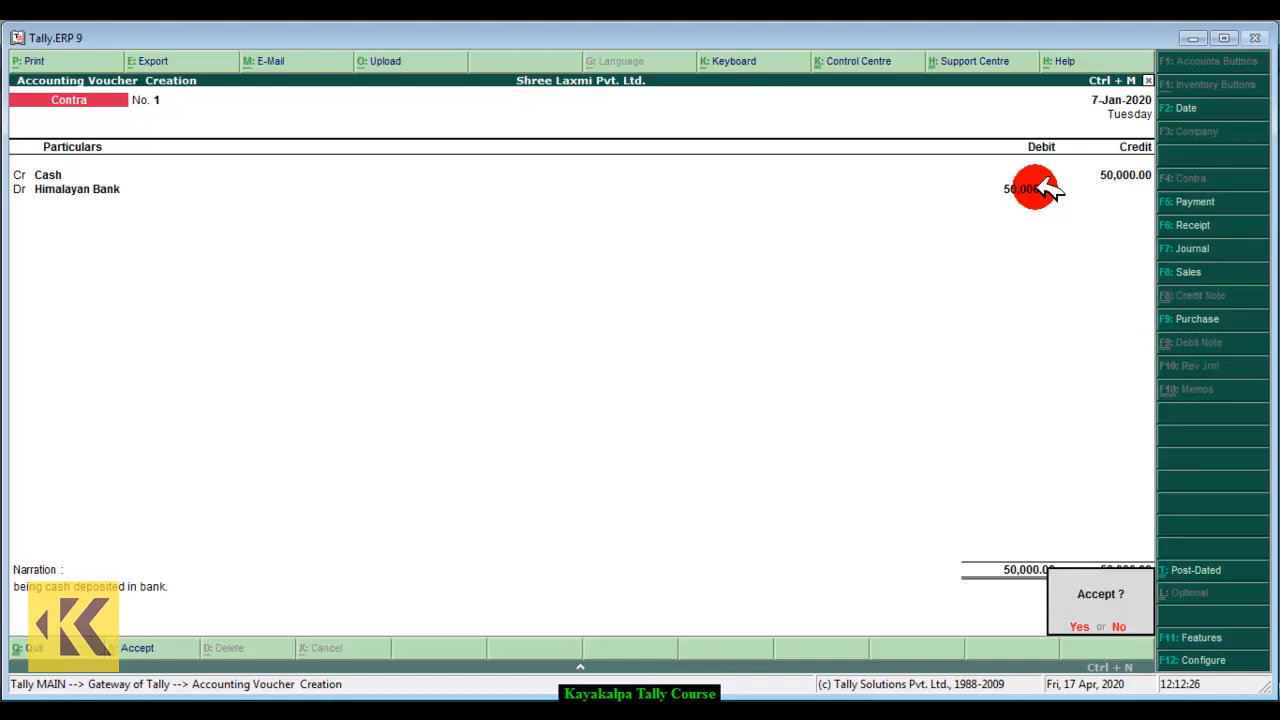
key(Return)
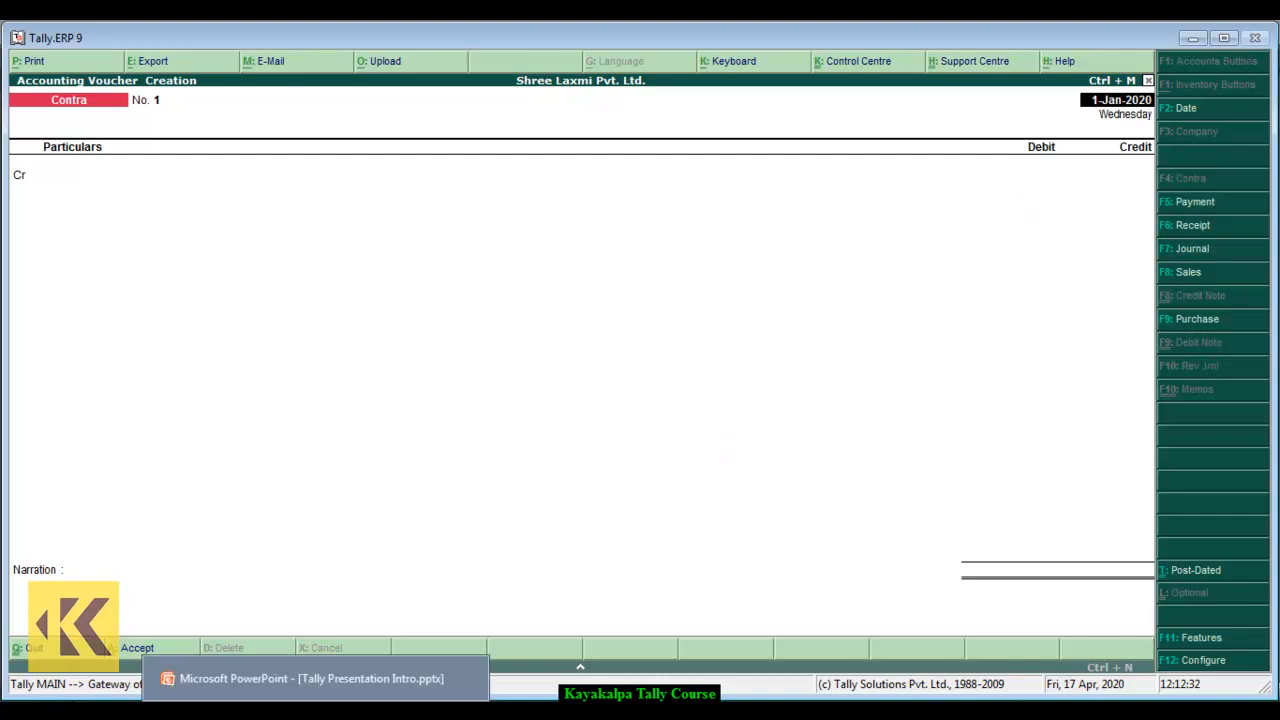
Check the furniture purchase transaction in Word, return to Tally.ERP 9 and start a Journal voucher dated 9-1-2020
click(373, 711)
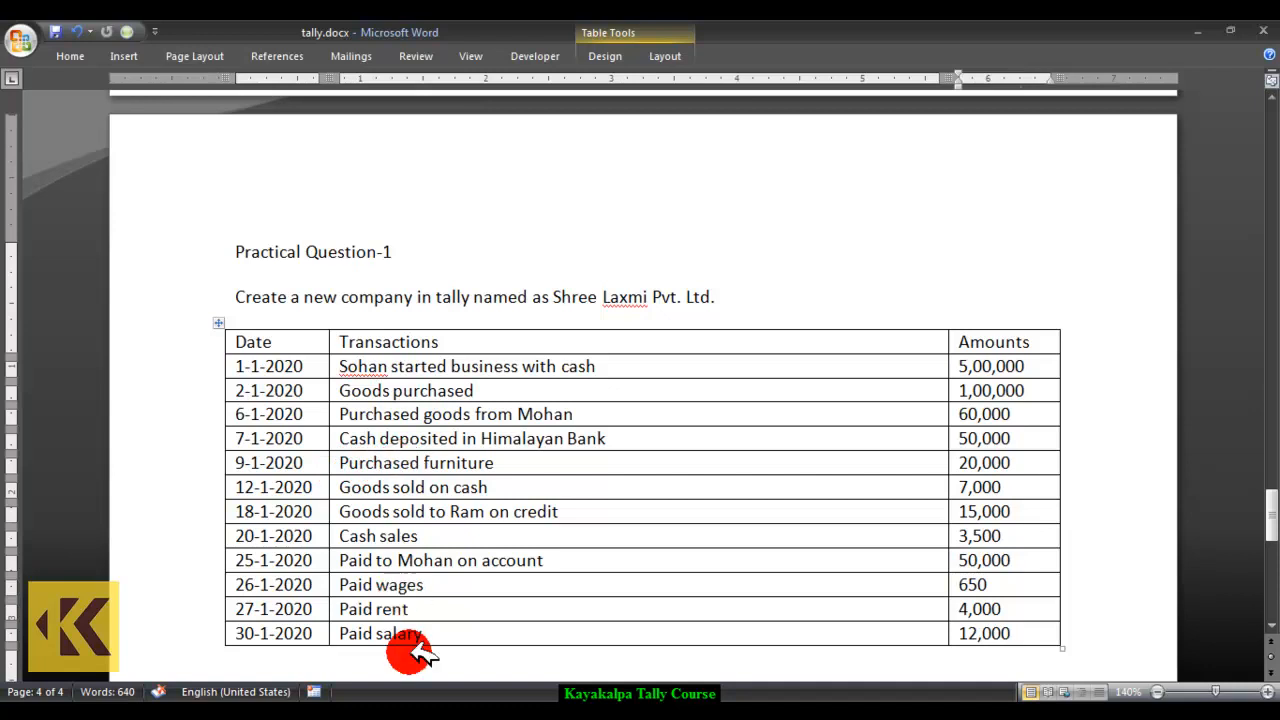
click(432, 711)
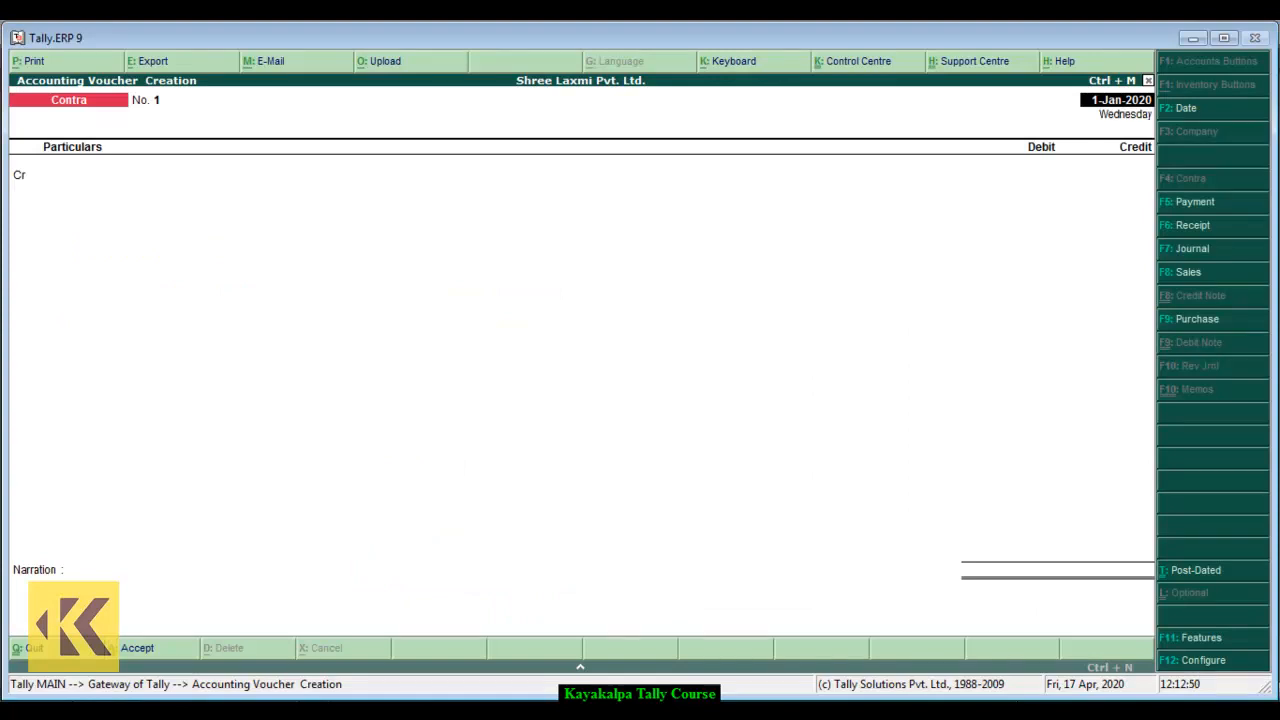
click(1240, 249)
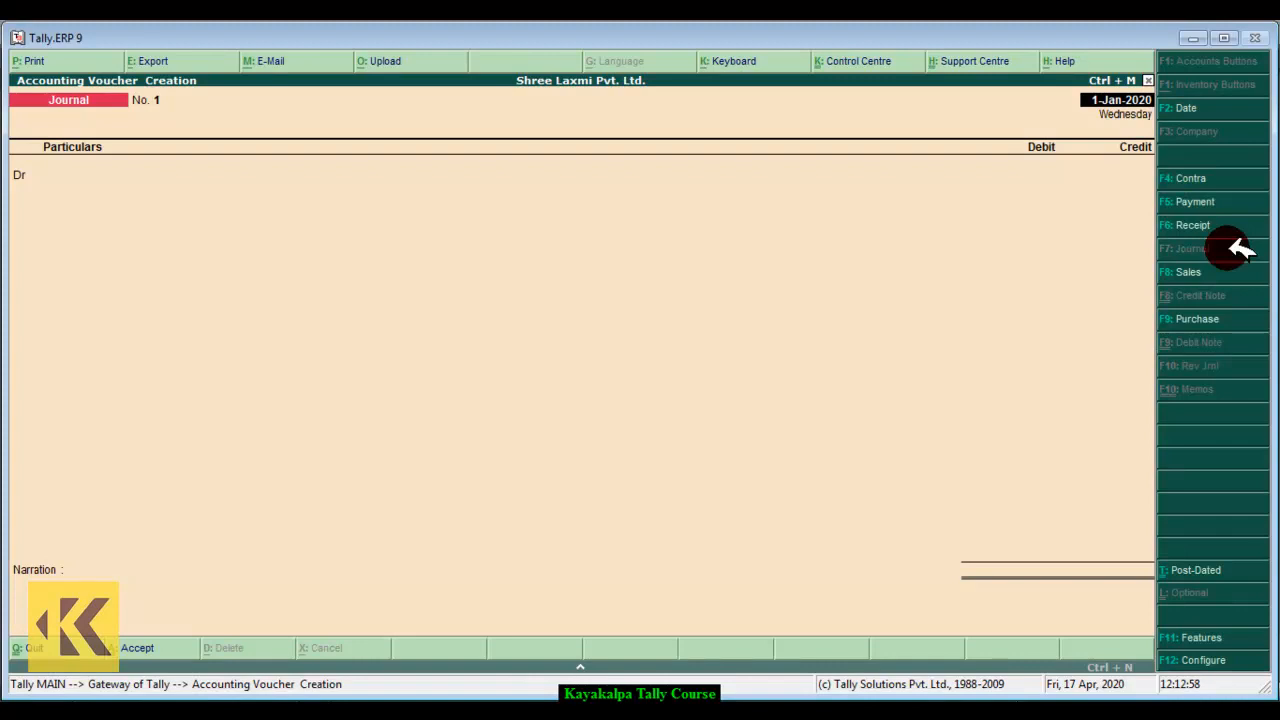
text(9-1-2020)
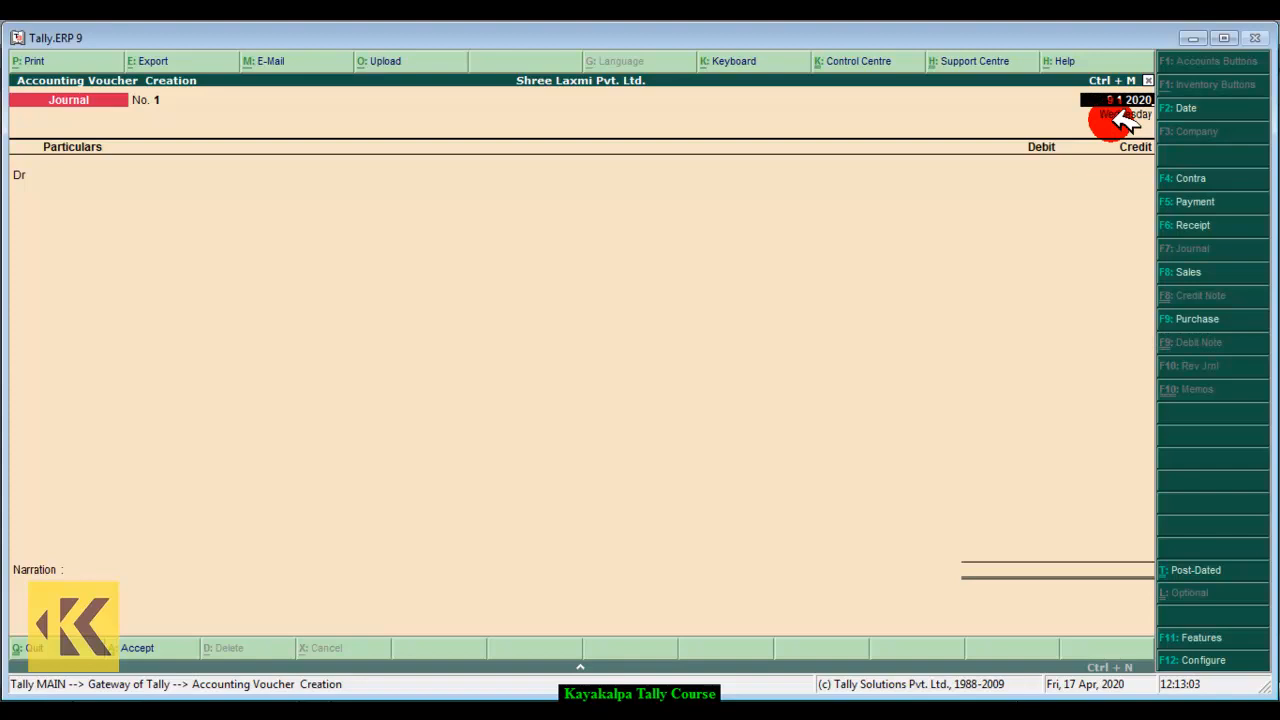
key(Return)
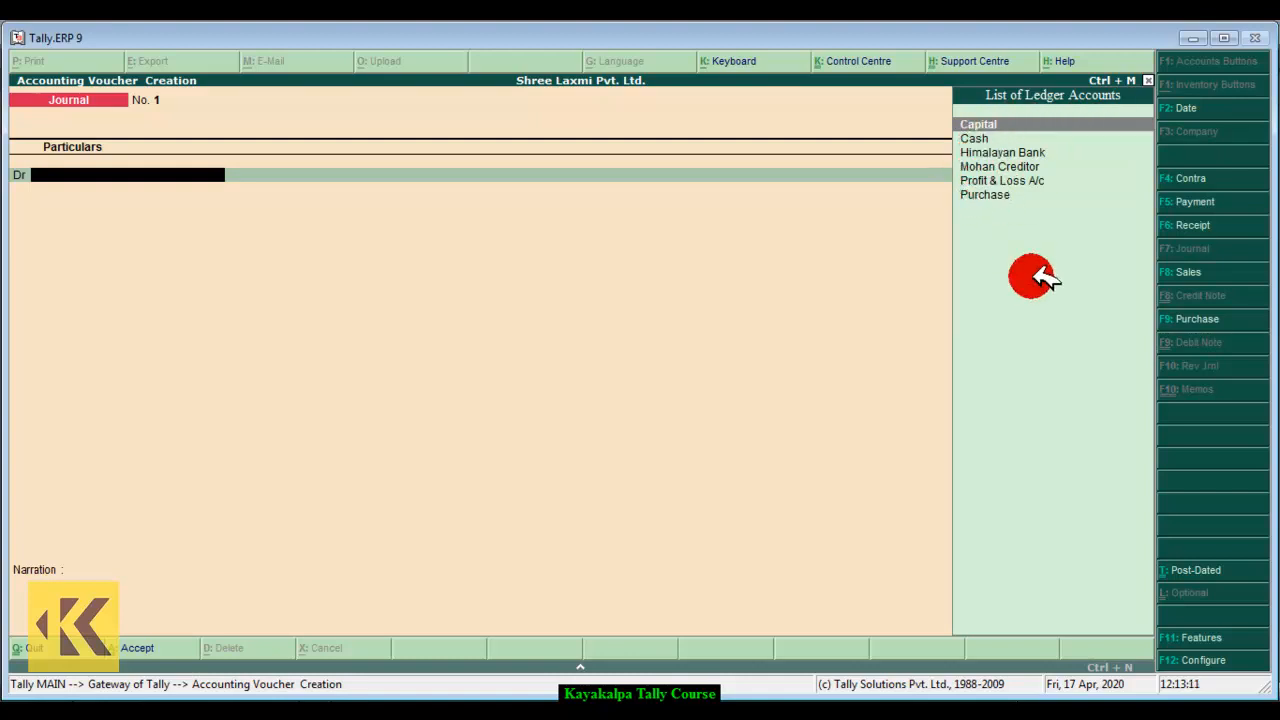
Create a ledger named Furniture under the Fixed Assets group for the journal voucher's debit entry
key(alt+c)
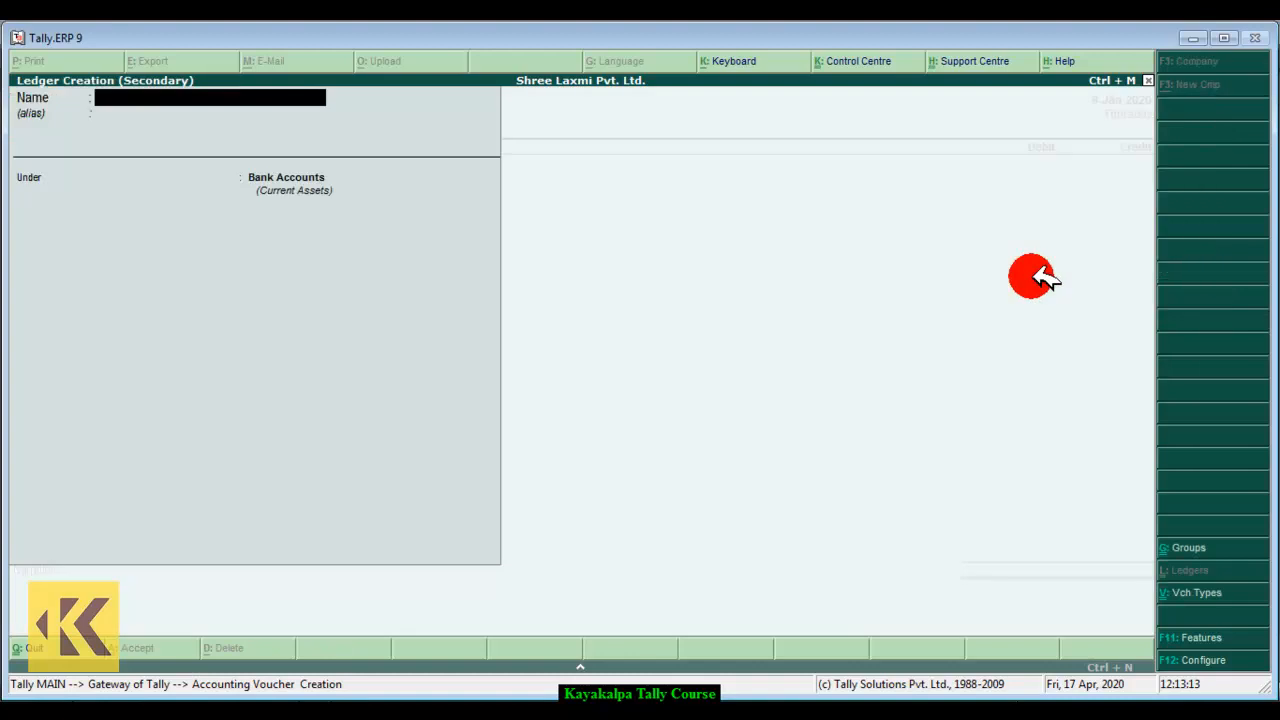
text(Fur)
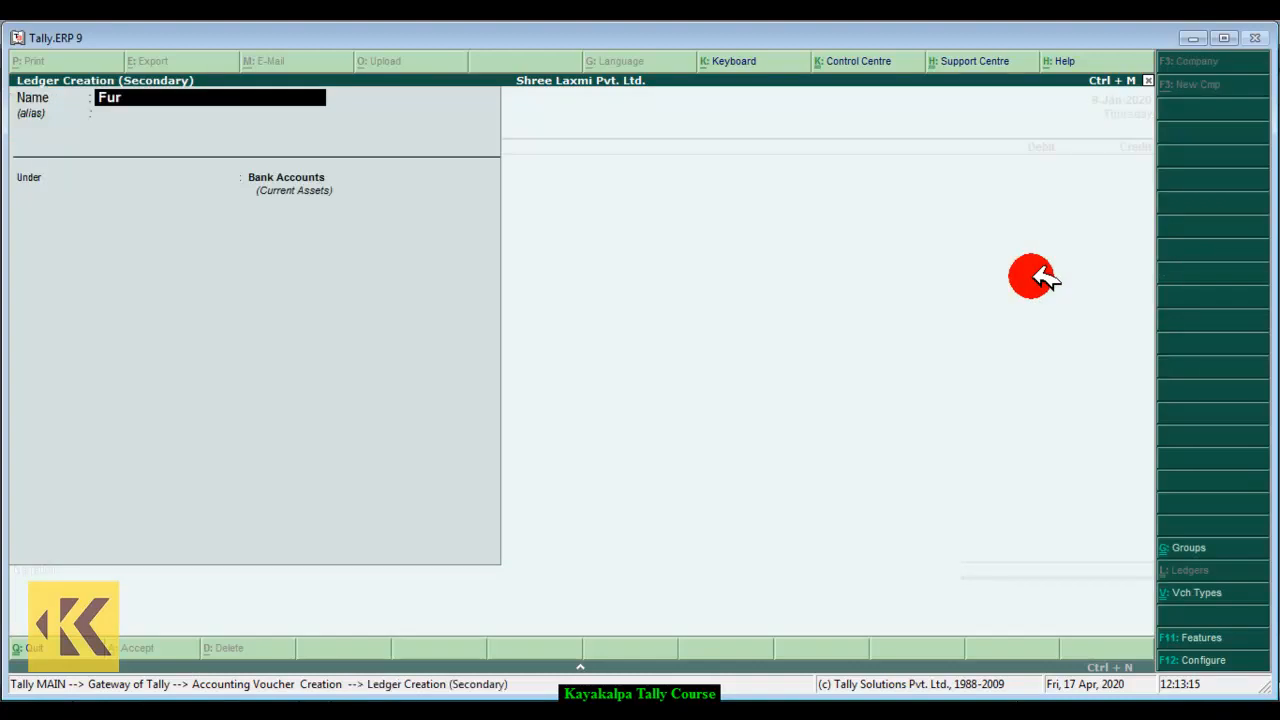
text(niture)
key(Return)
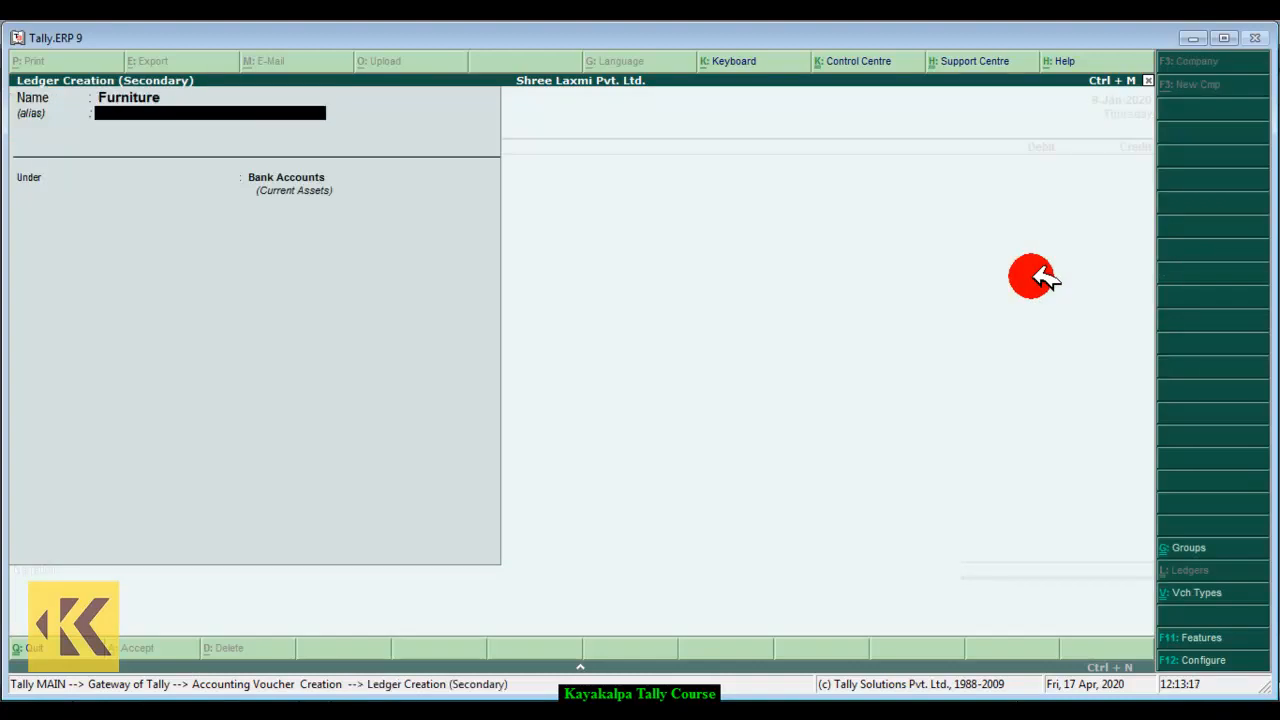
key(Return)
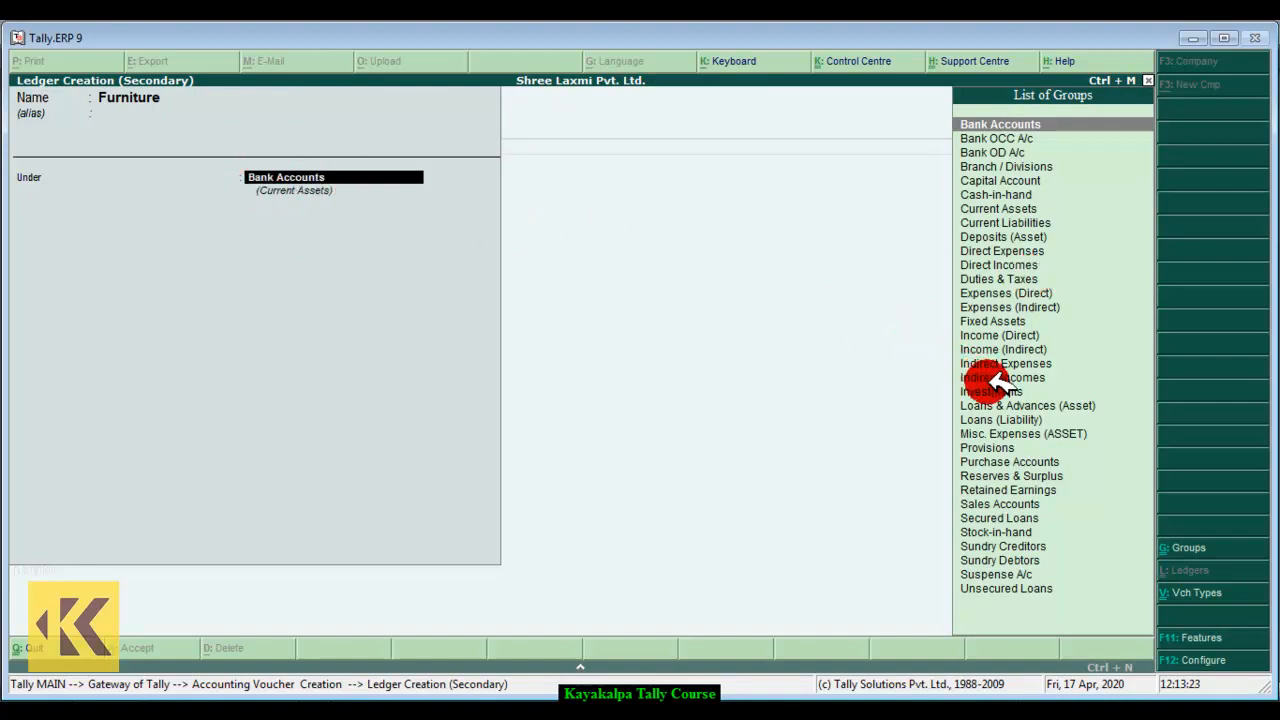
click(1045, 321)
key(Return)
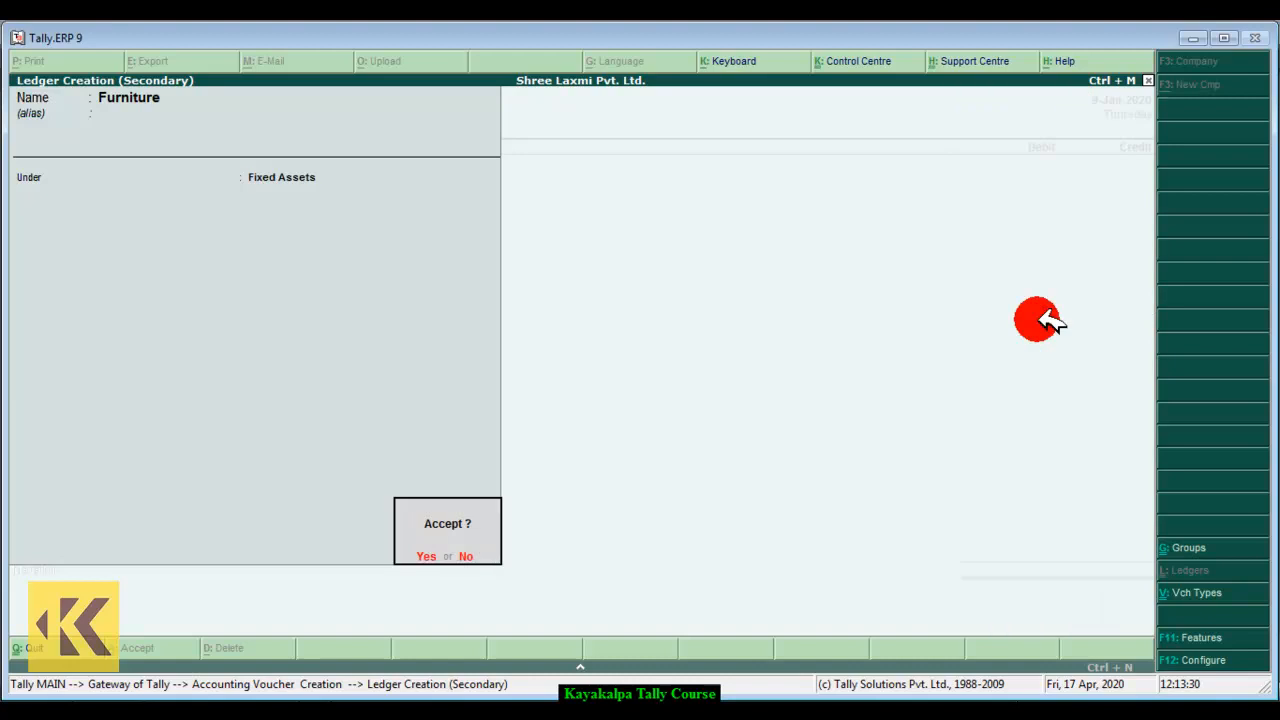
key(Return)
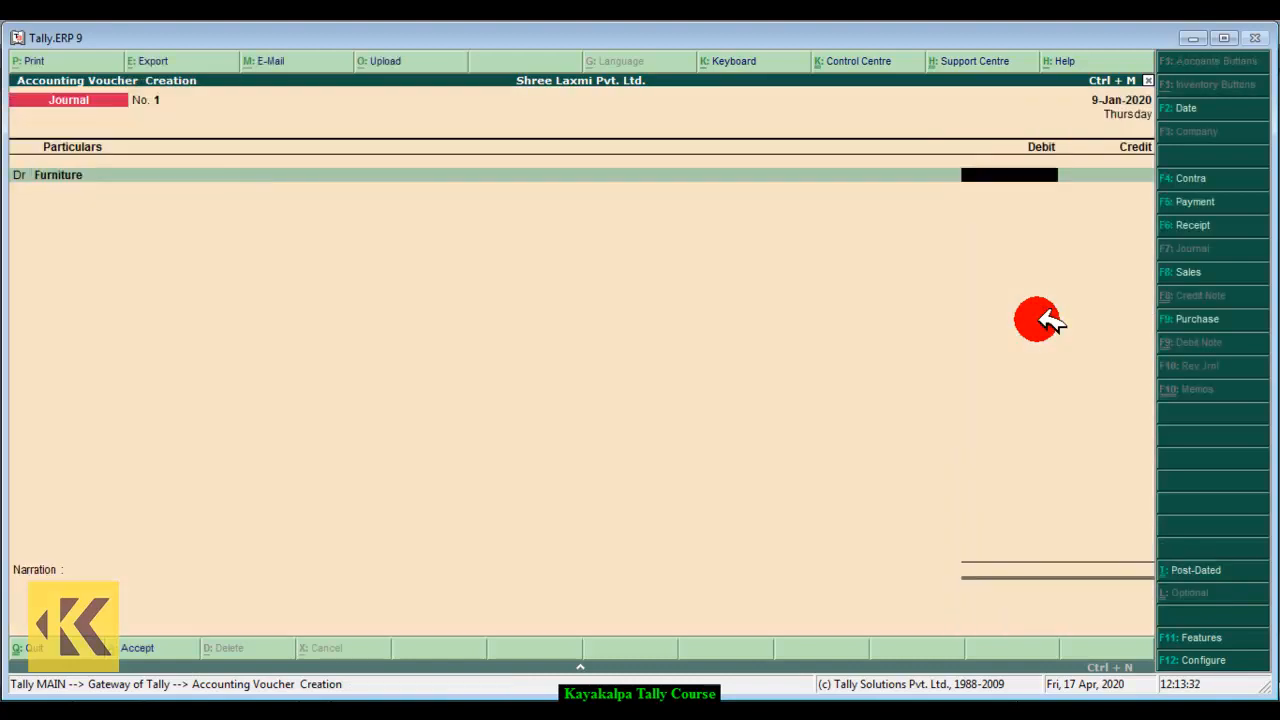
Debit Furniture with 20000 and credit Cash with the proposed matching amount in the journal voucher
text(20000)
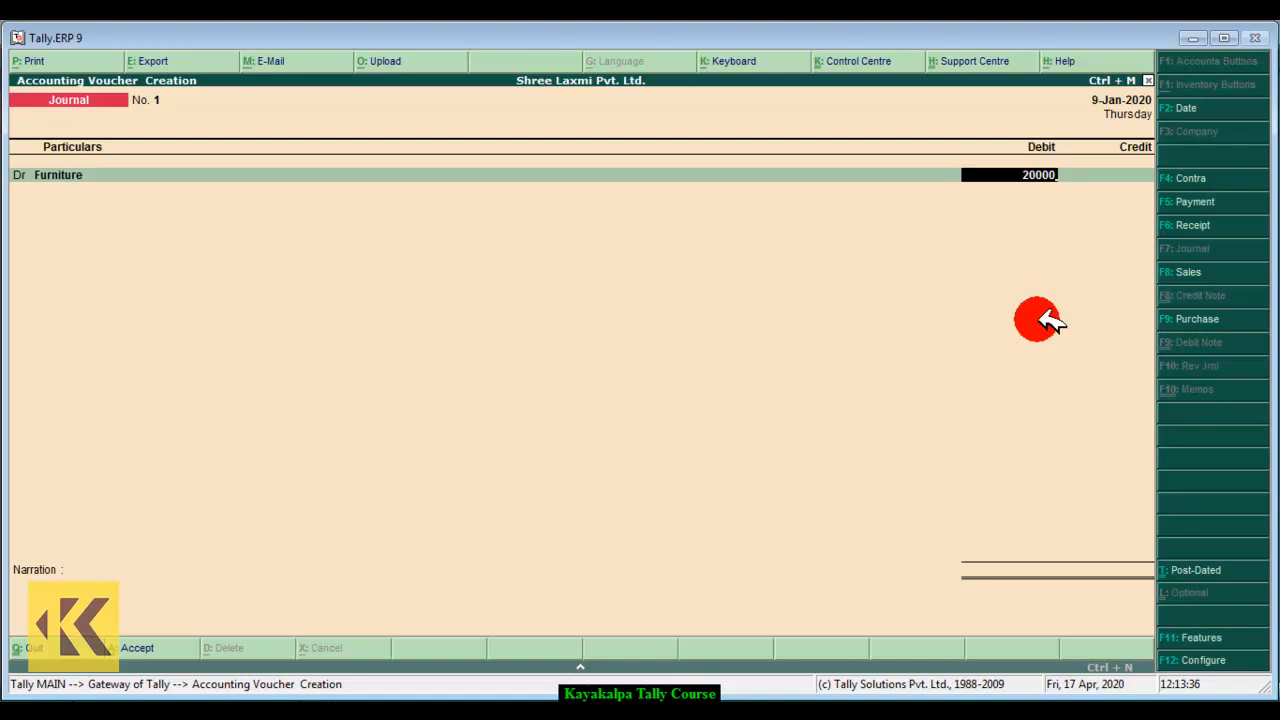
key(Return)
key(Return)
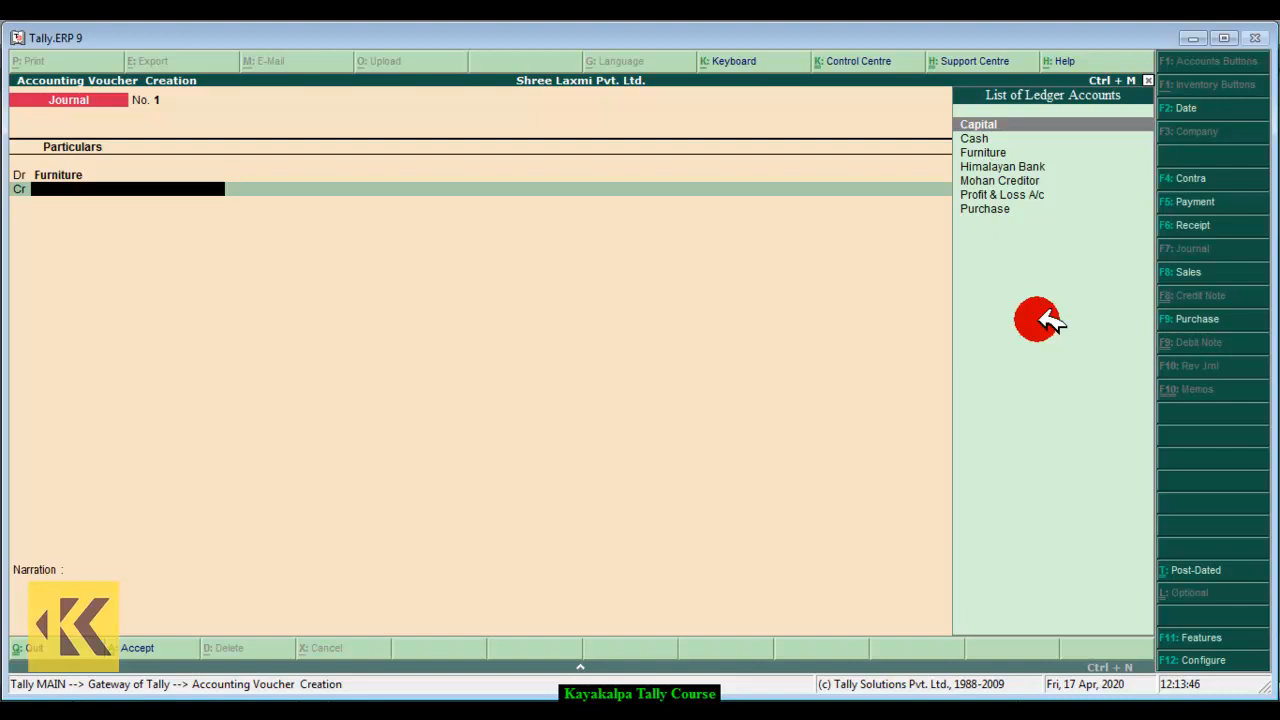
click(998, 138)
key(Return)
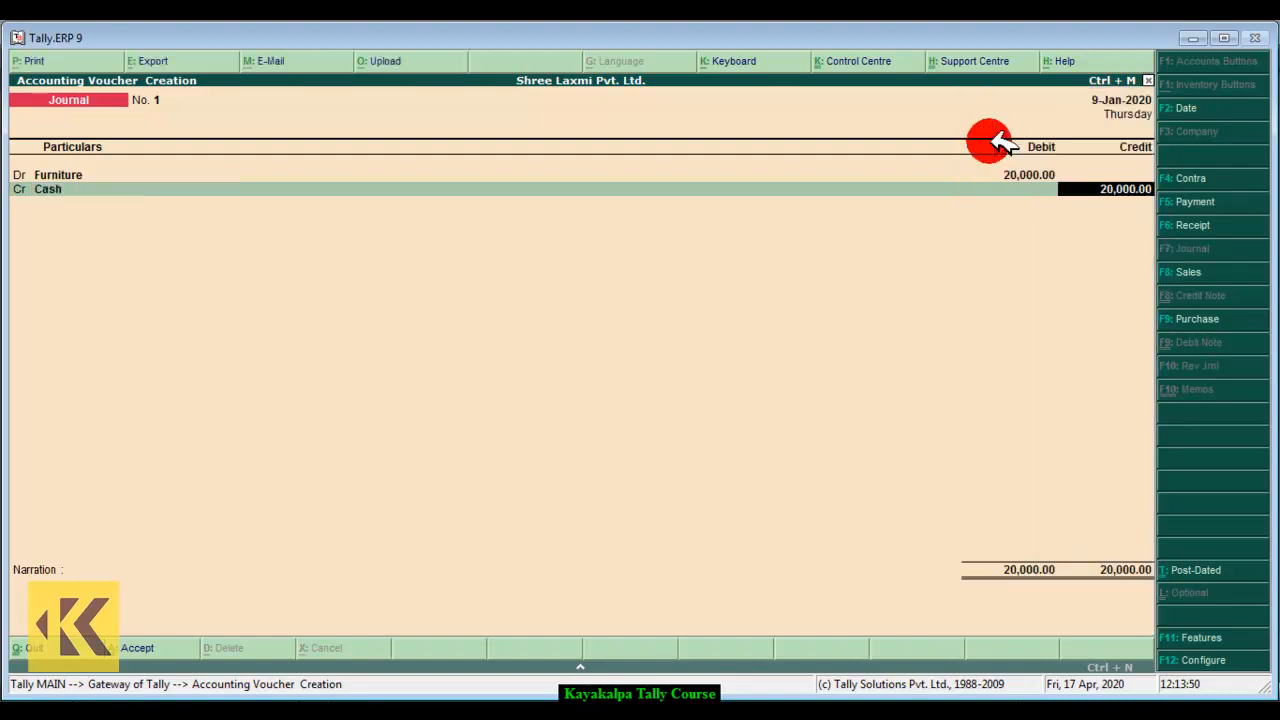
key(Return)
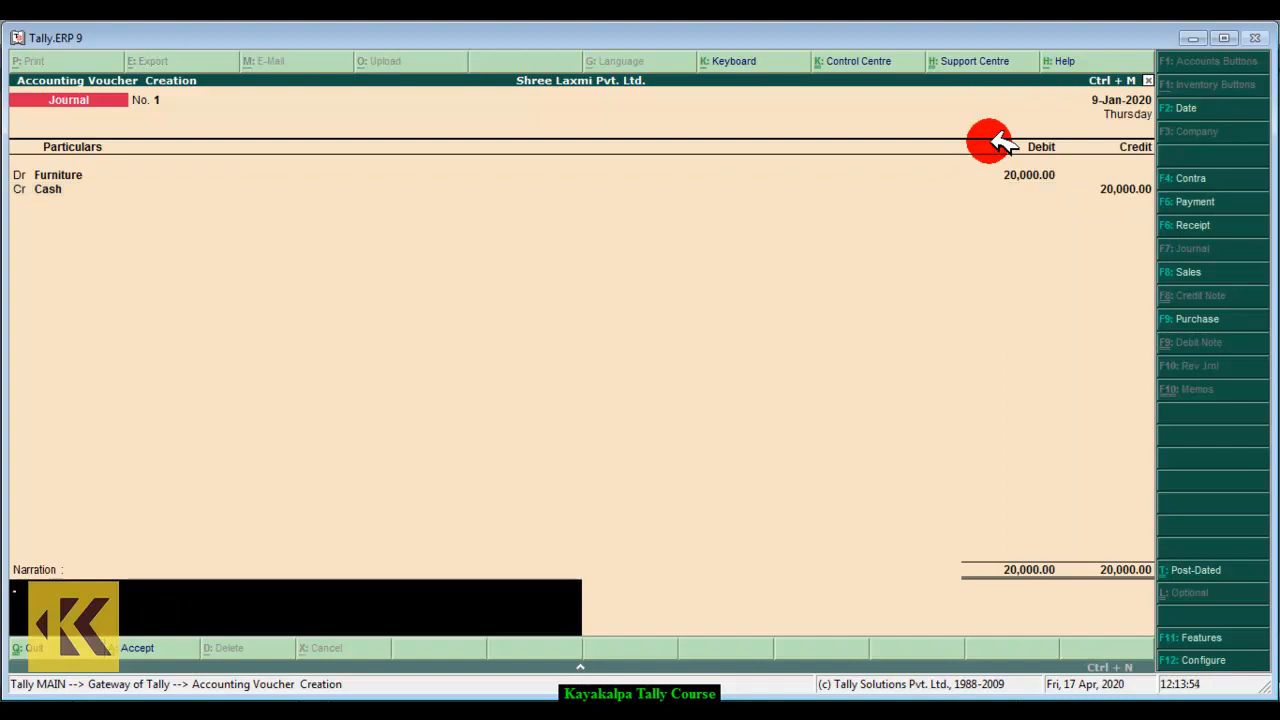
Enter the narration "being furniture purchased on cash." and accept the journal voucher
text(being g)
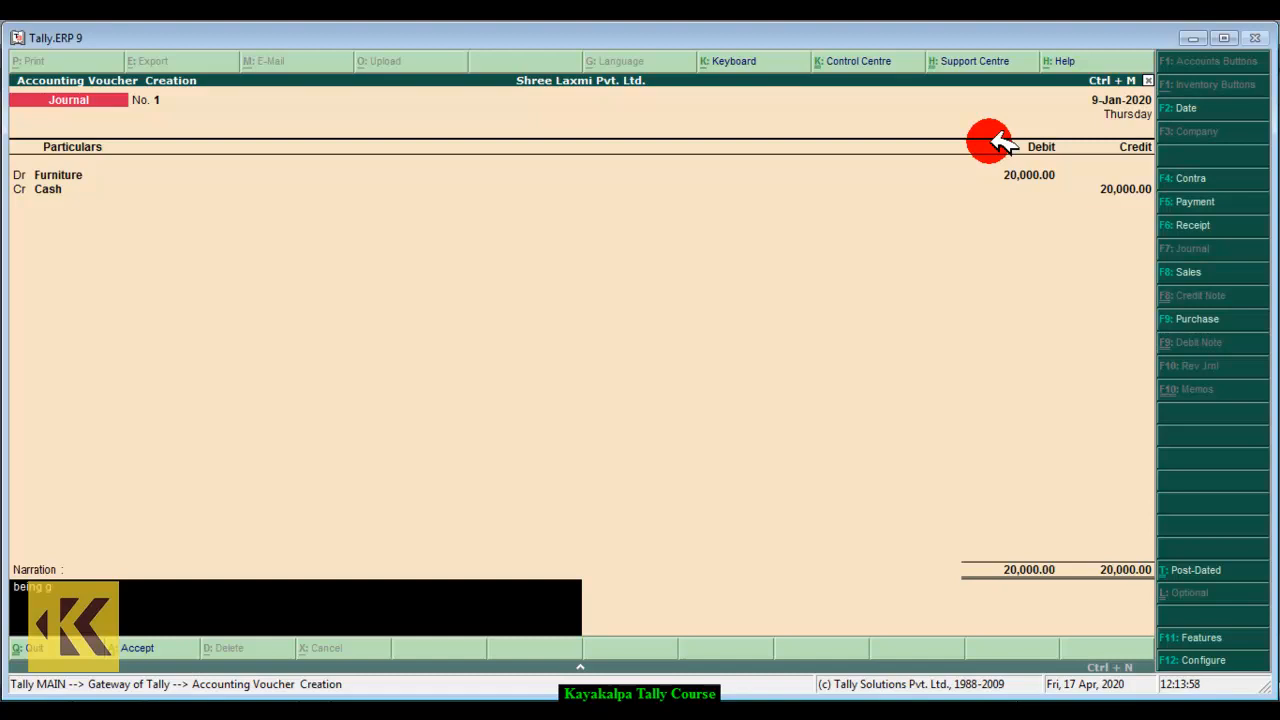
key(BackSpace)
text(furniture purchased on cash)
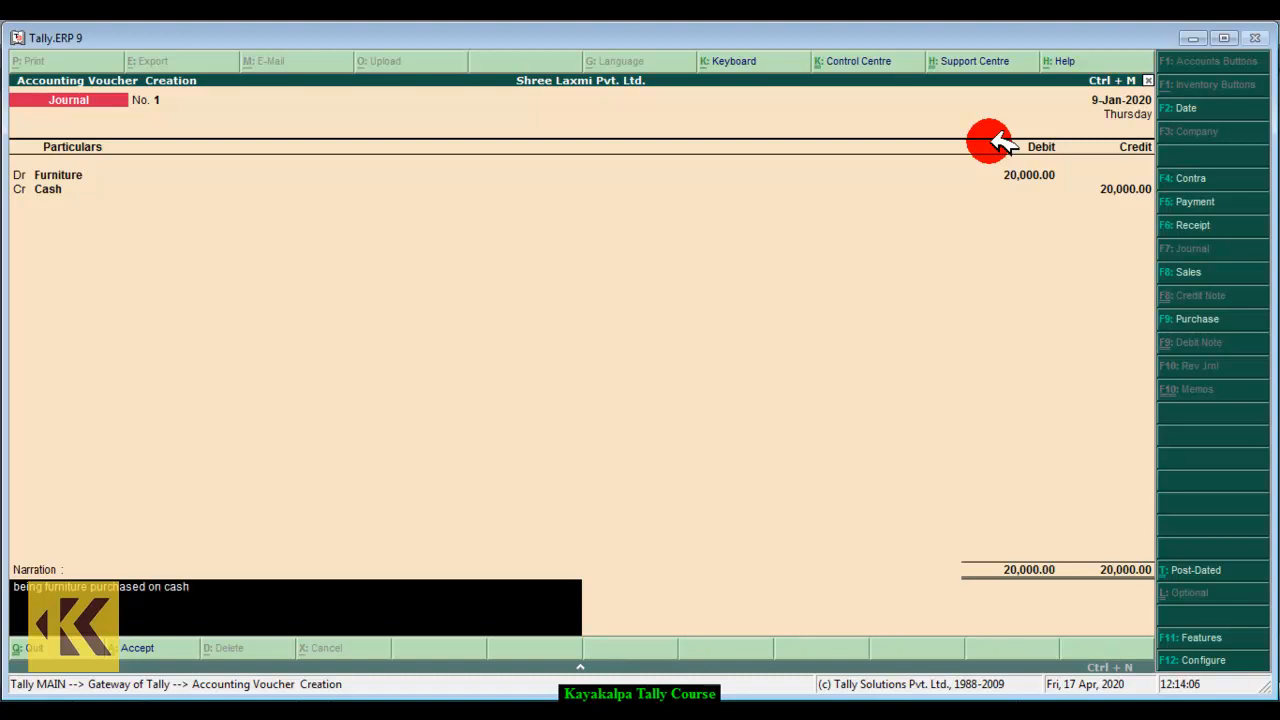
key(Return)
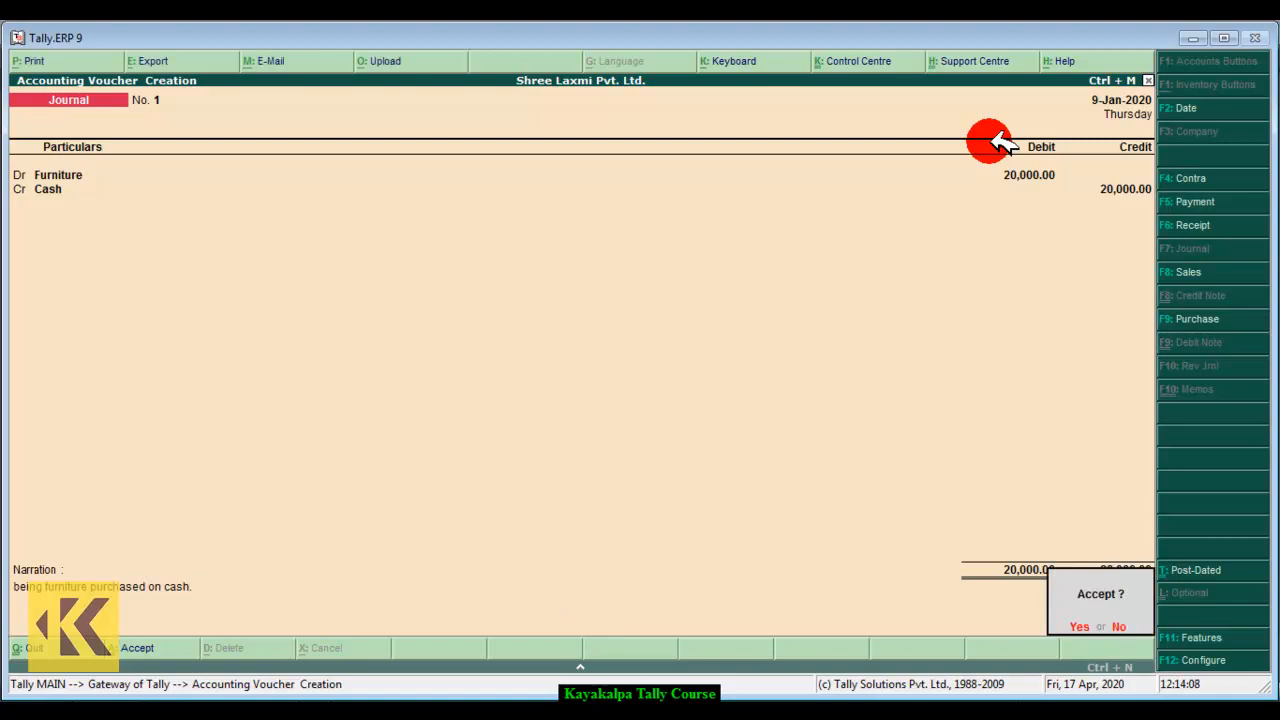
key(Return)
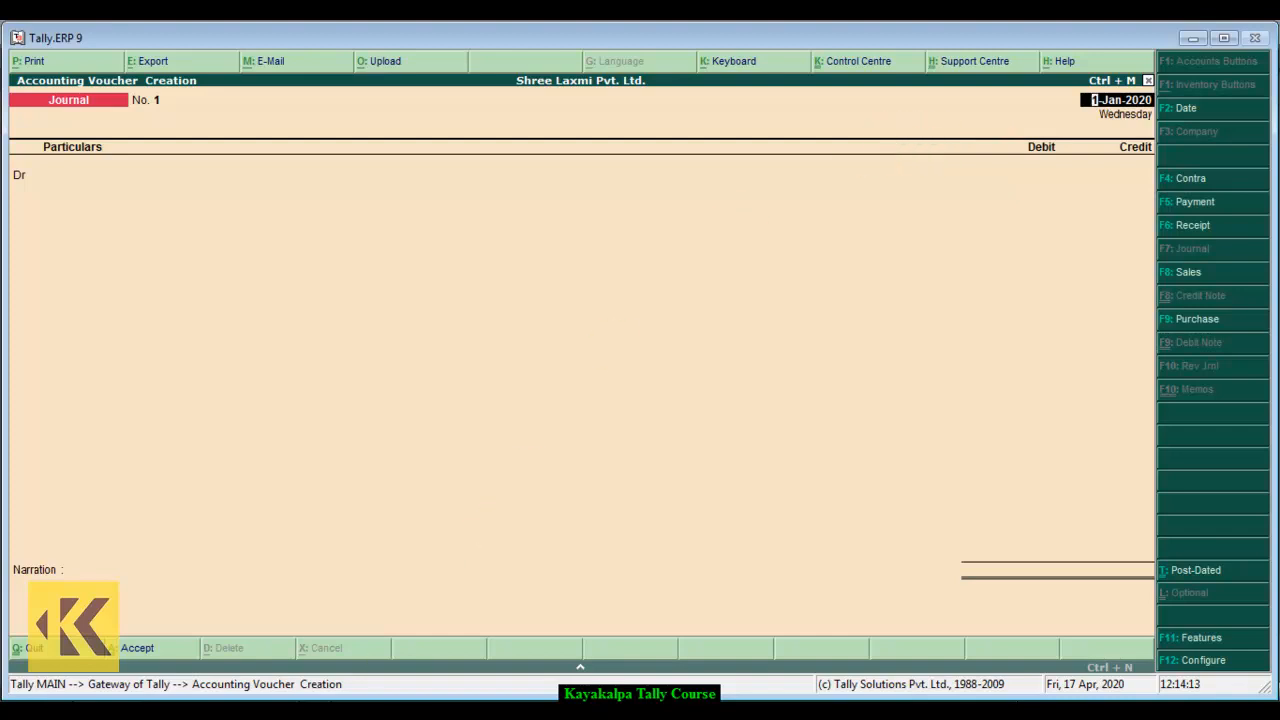
Check the goods sold on cash transaction in Word, return to Tally.ERP 9 and start a Sales voucher dated 12-1-2020
key(alt+Tab)
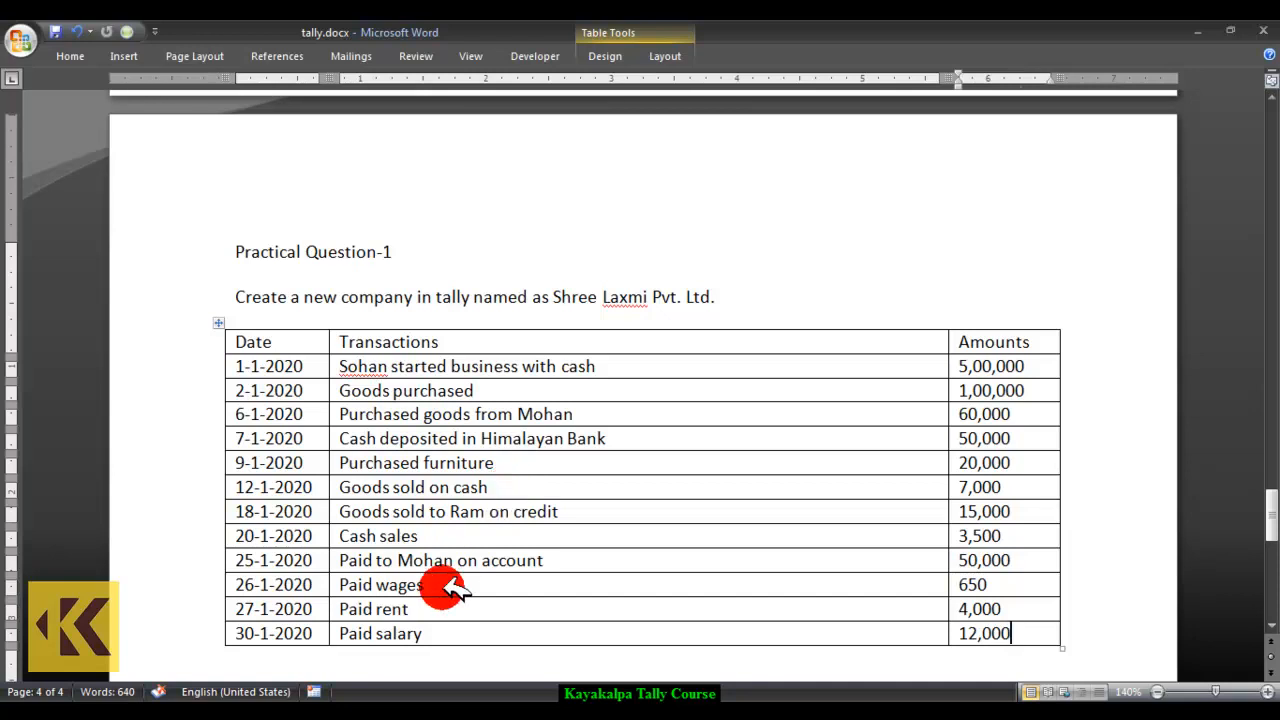
mouse_move(431, 715)
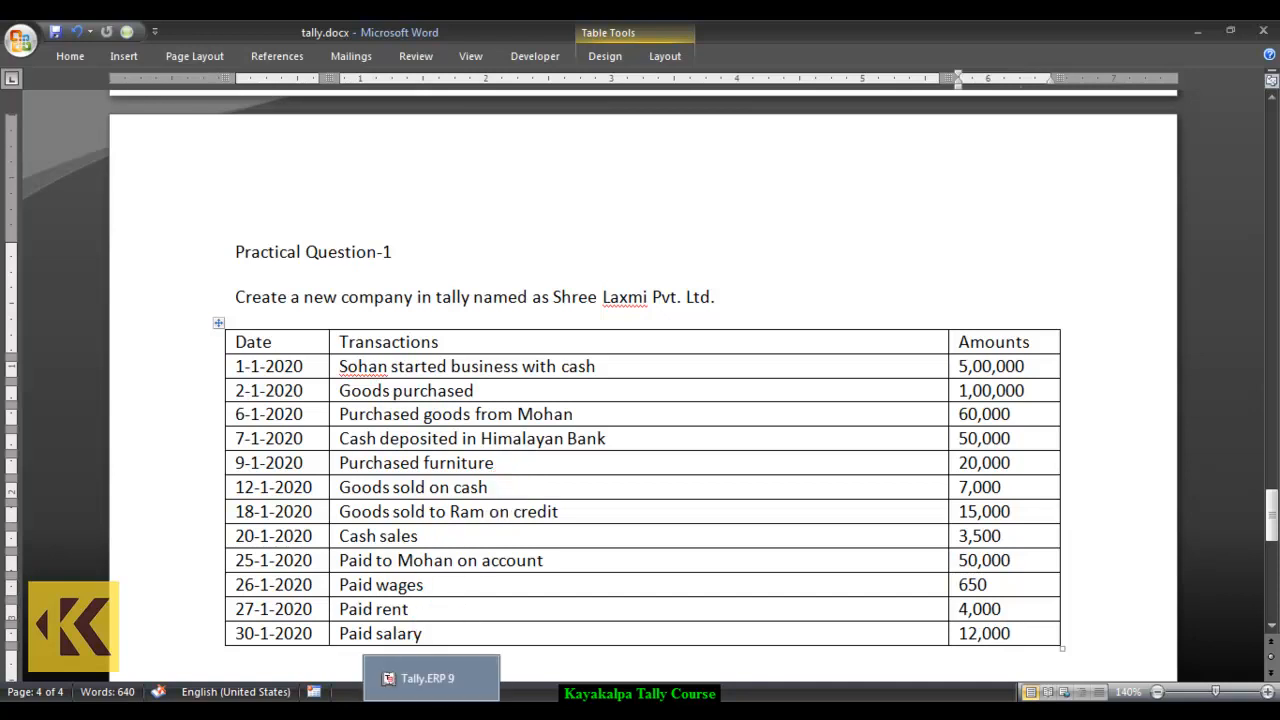
click(431, 678)
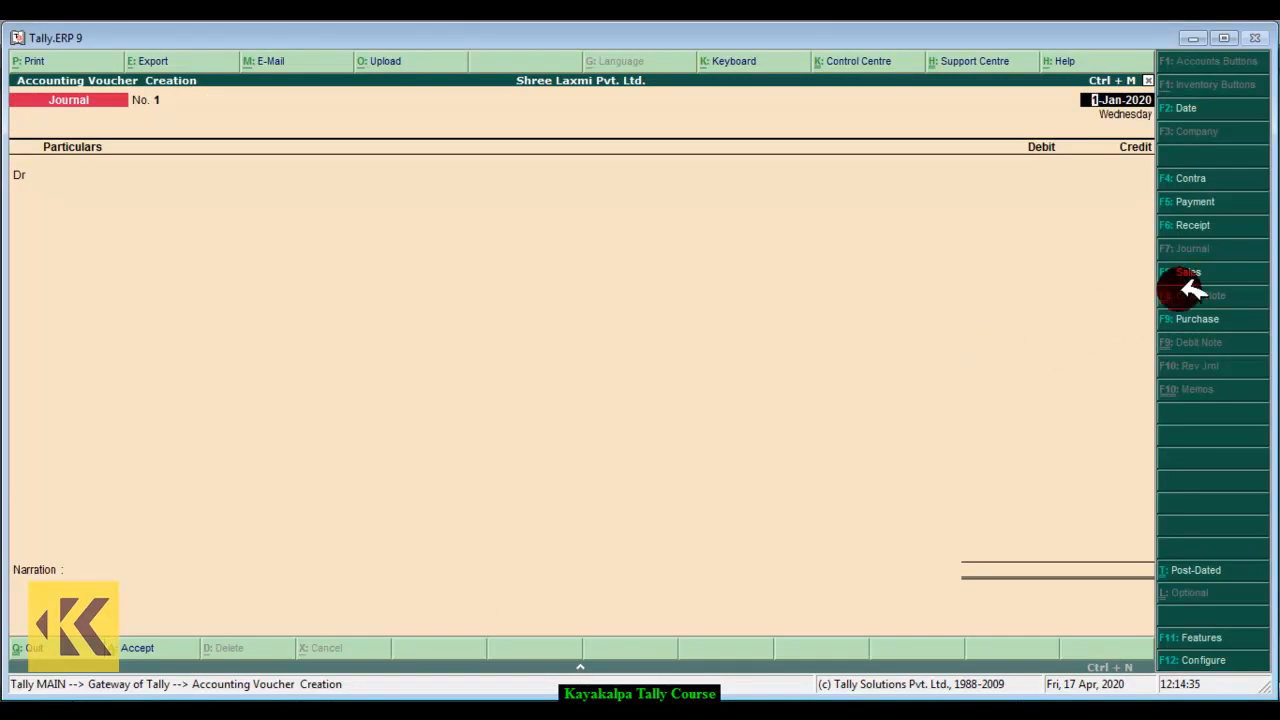
click(1227, 275)
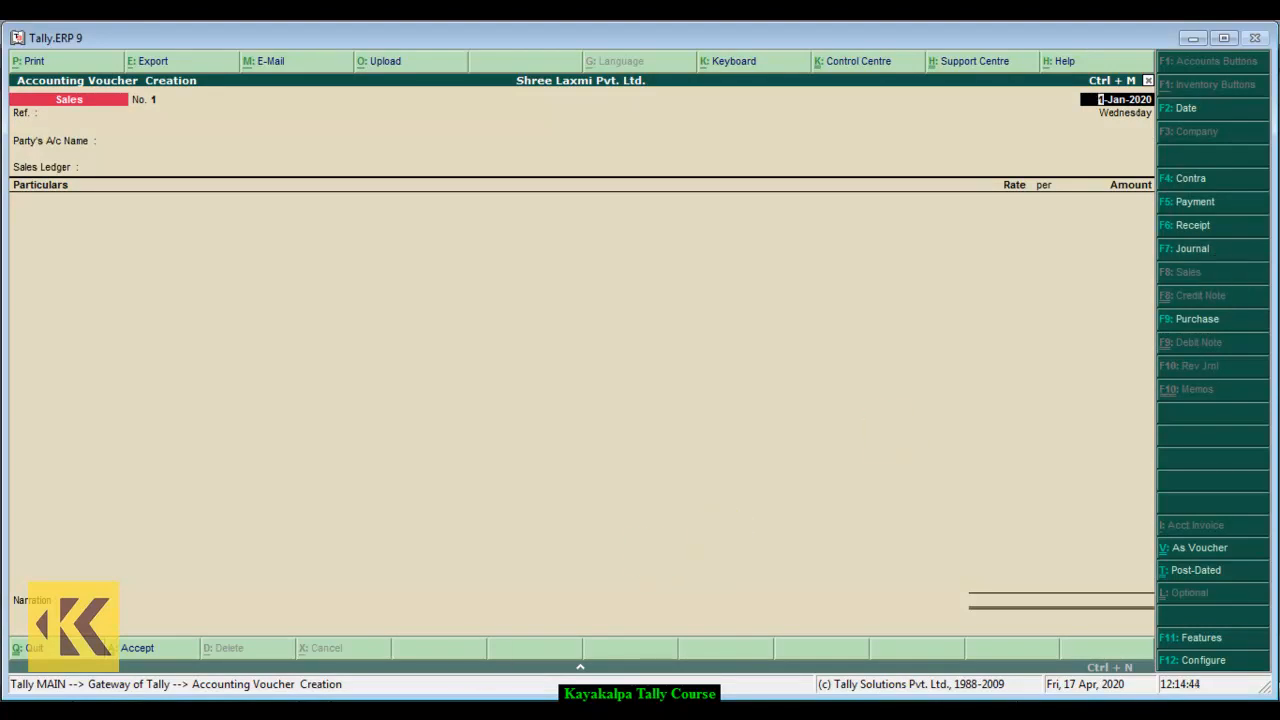
click(370, 714)
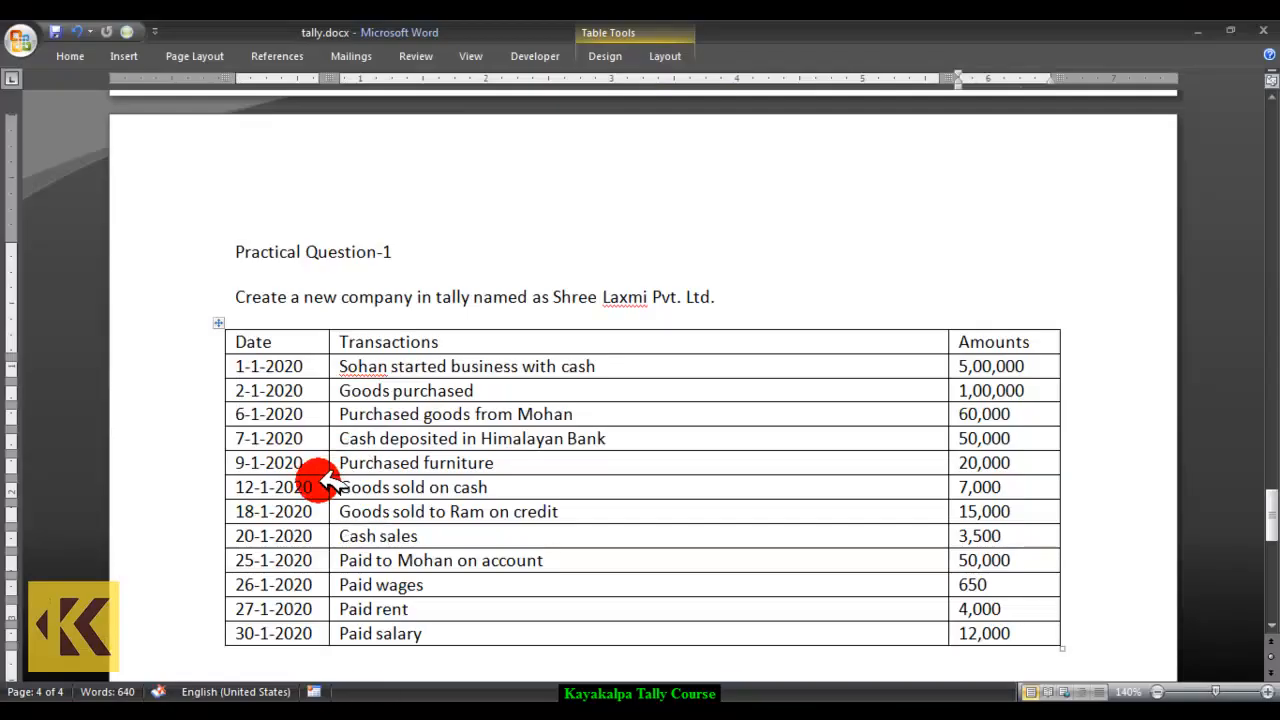
click(450, 713)
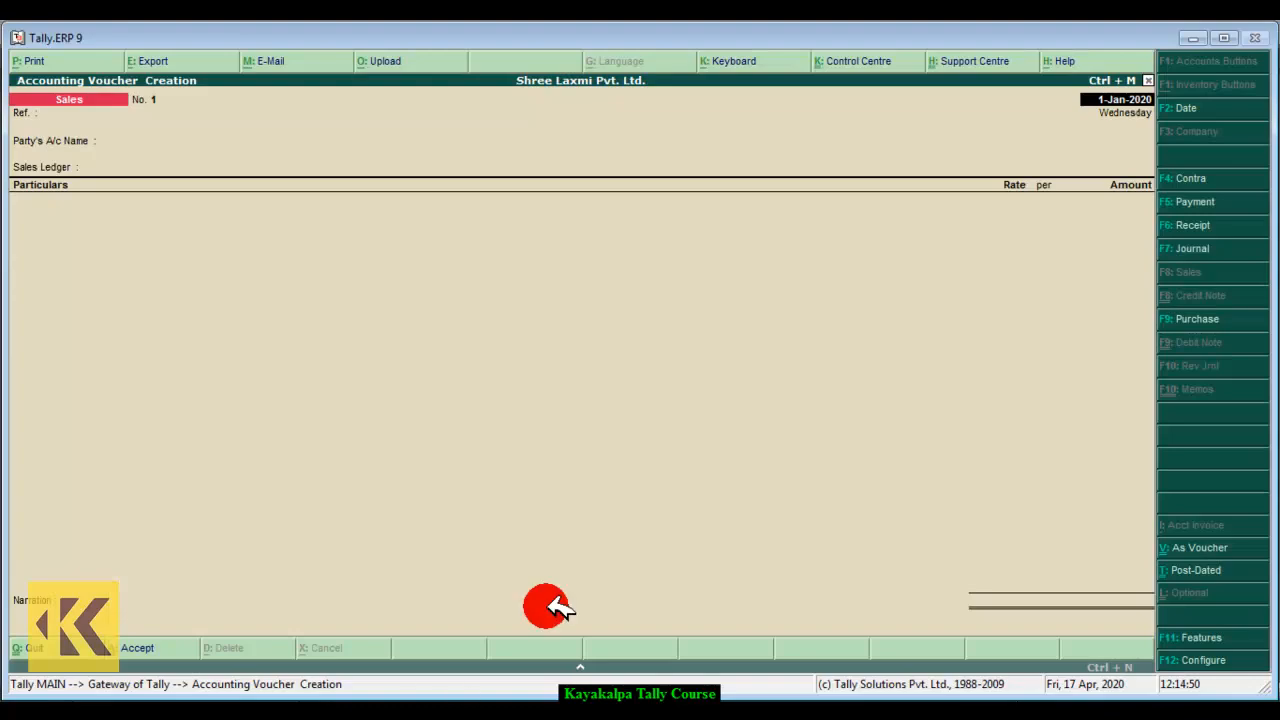
text(12 1 2020)
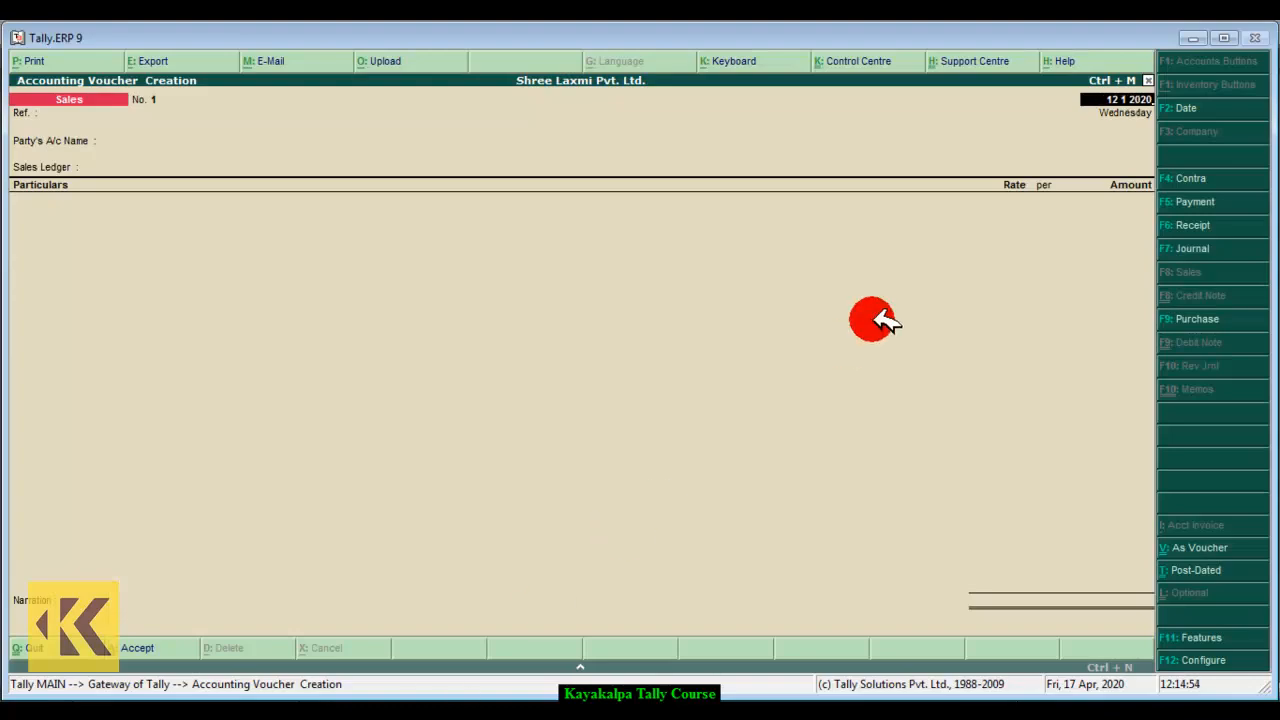
key(Return)
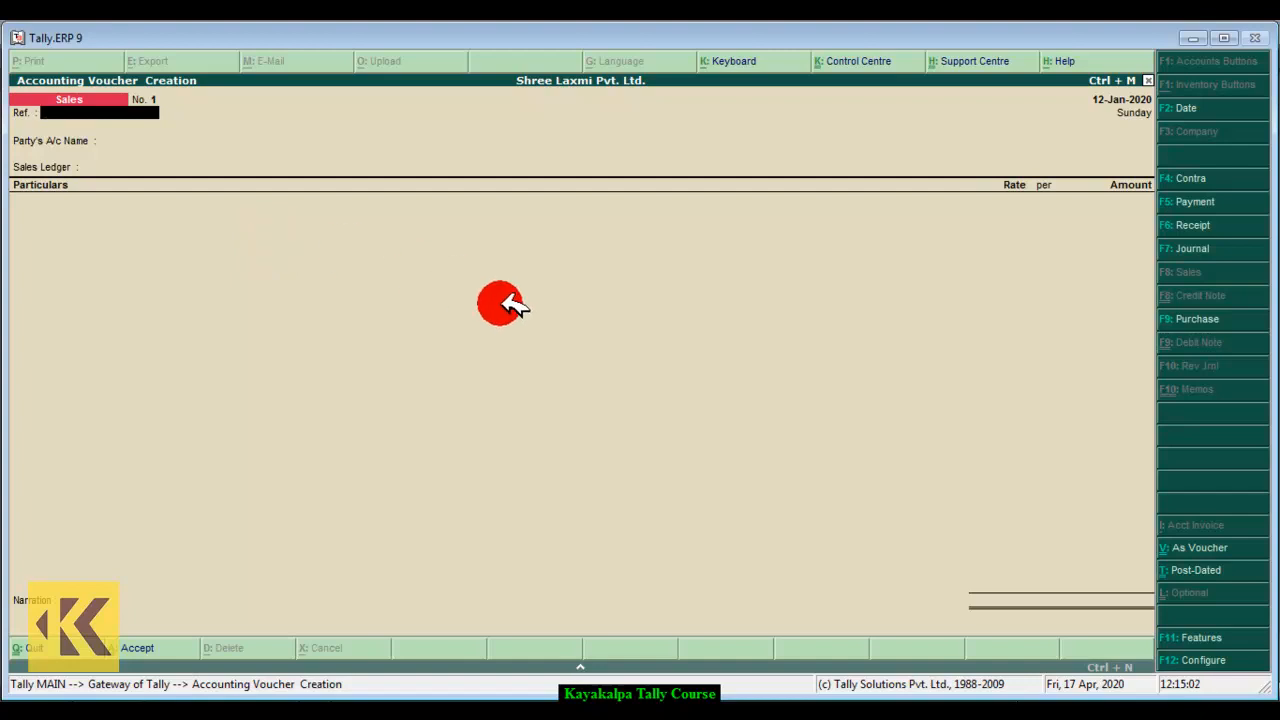
Switch the sales entry from invoice to voucher mode, leave the reference blank and debit Cash with 7000
click(1245, 548)
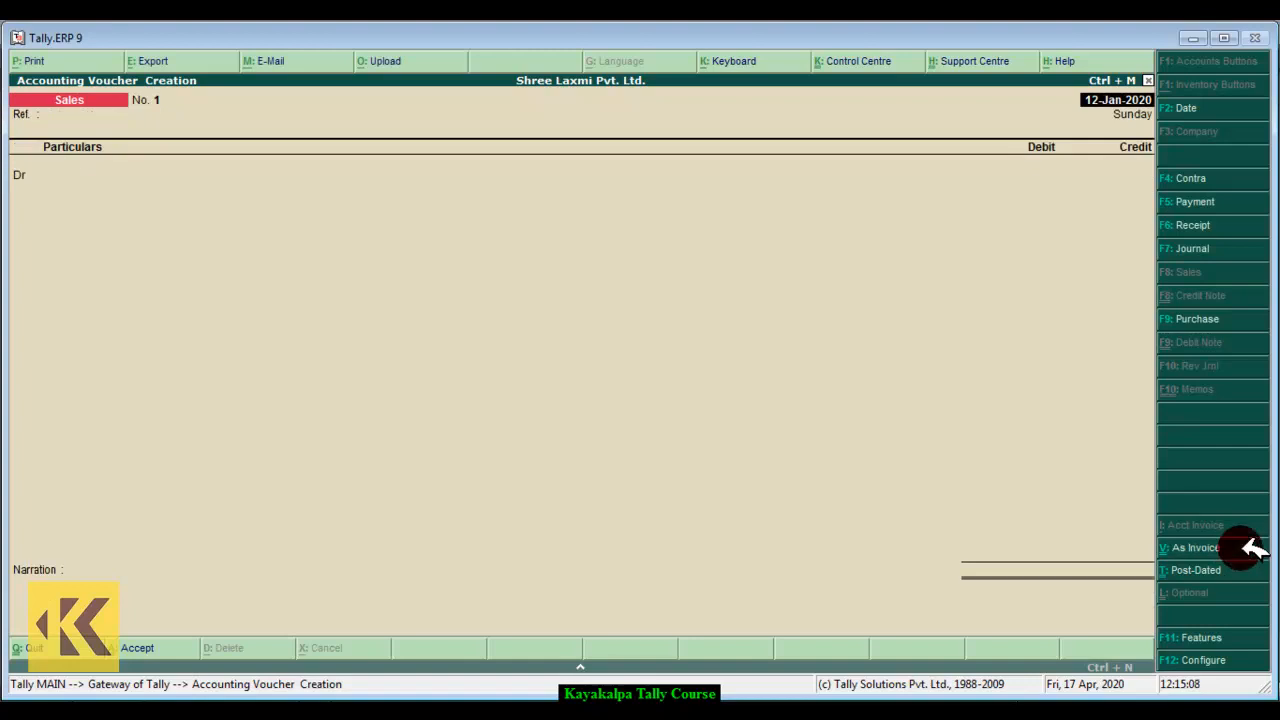
key(Return)
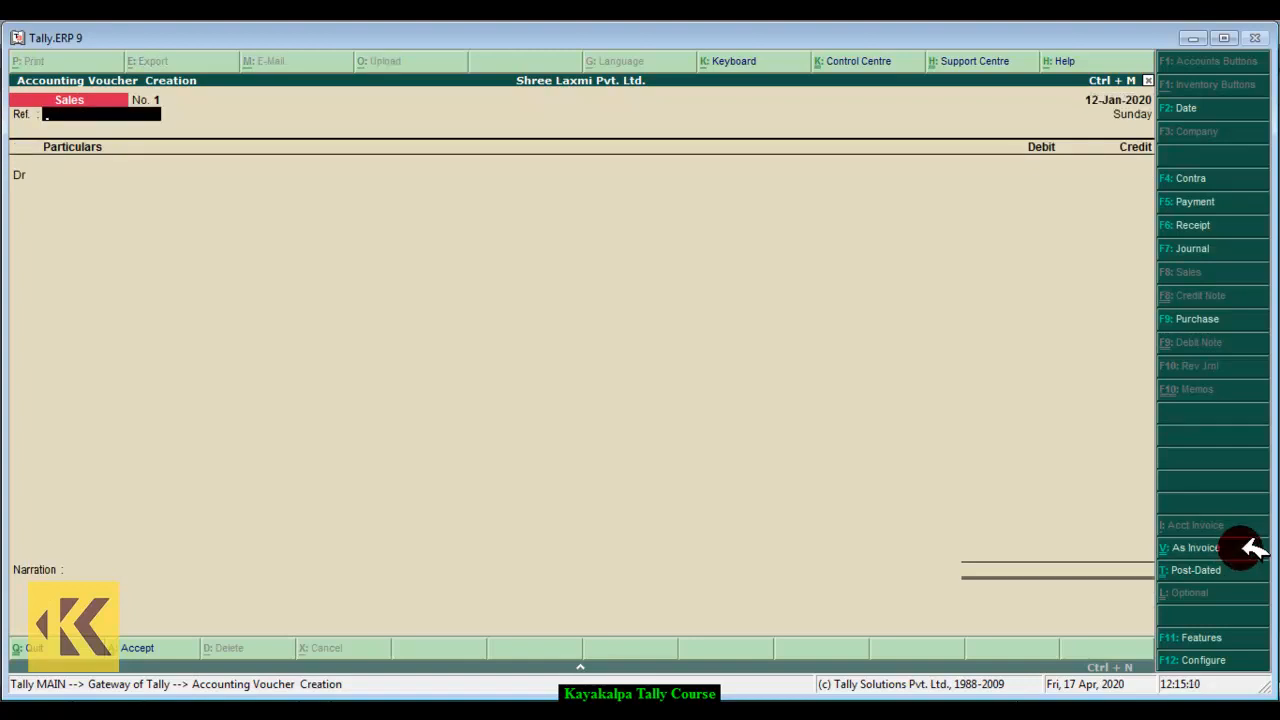
key(Return)
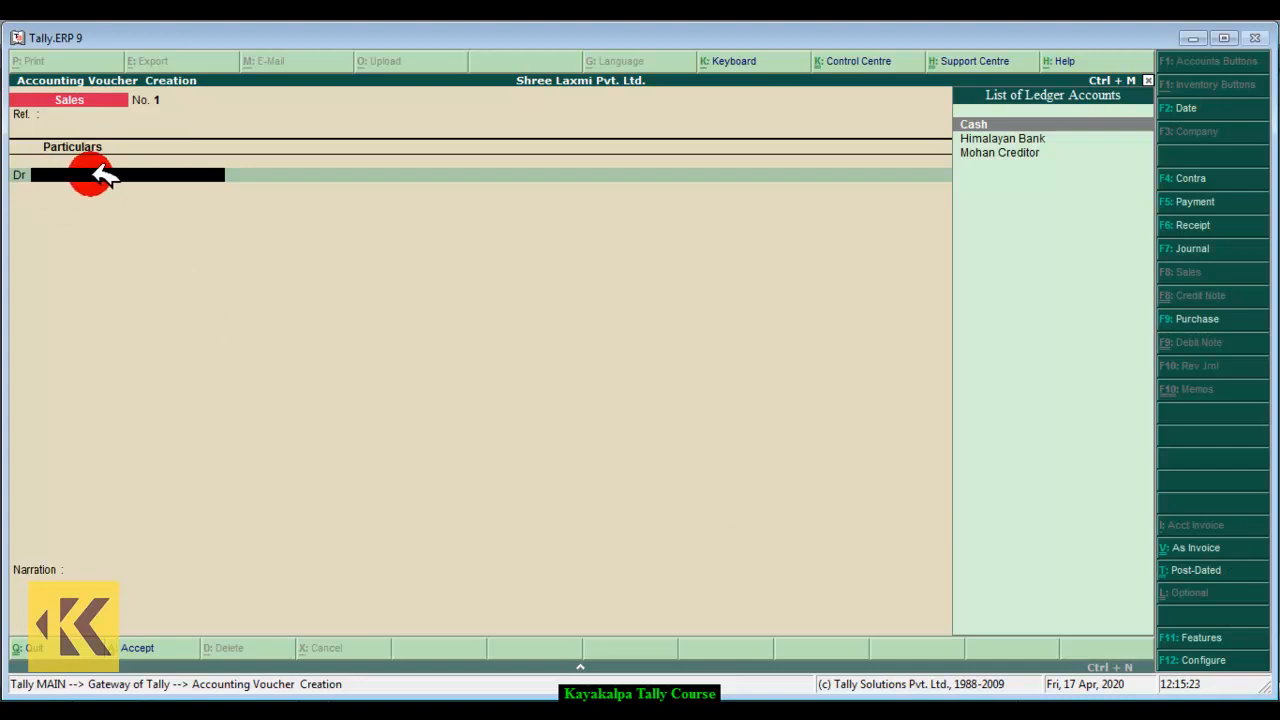
click(1013, 123)
text(7000)
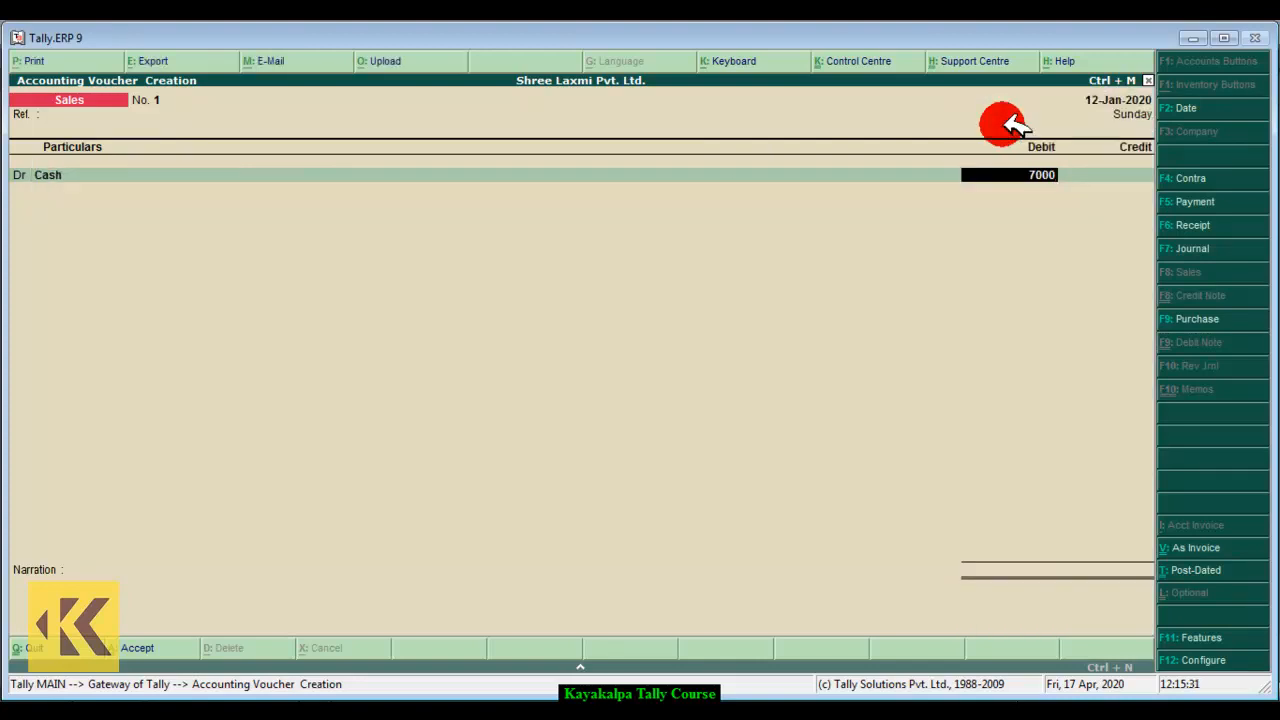
key(Return)
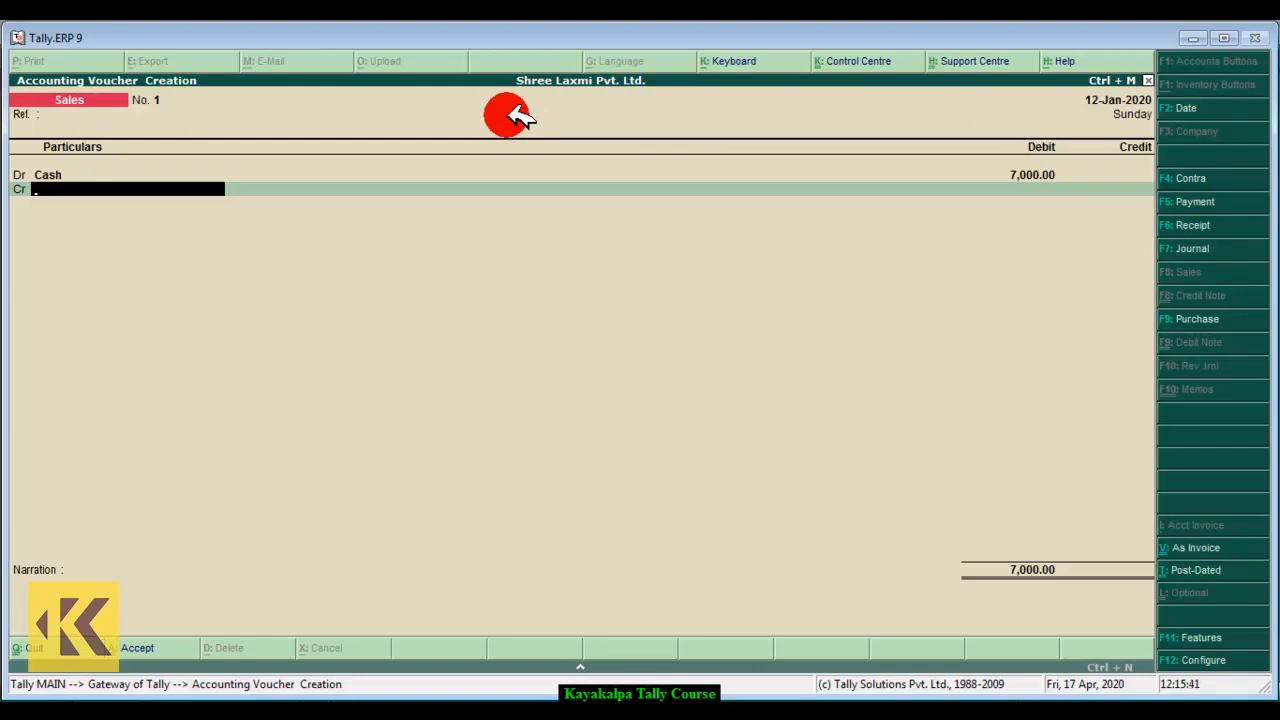
Create a ledger named Sales under the Sales Accounts group for the voucher's credit line
key(alt+c)
text(Sales)
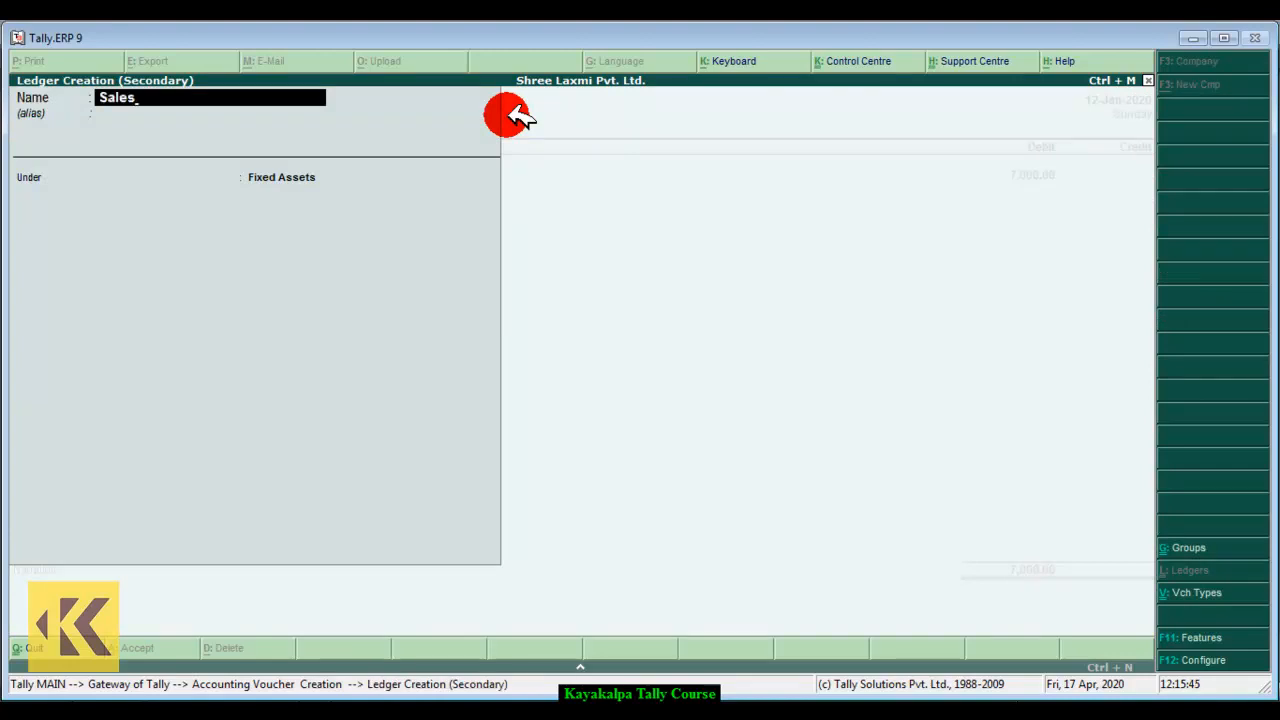
key(Return)
key(Return)
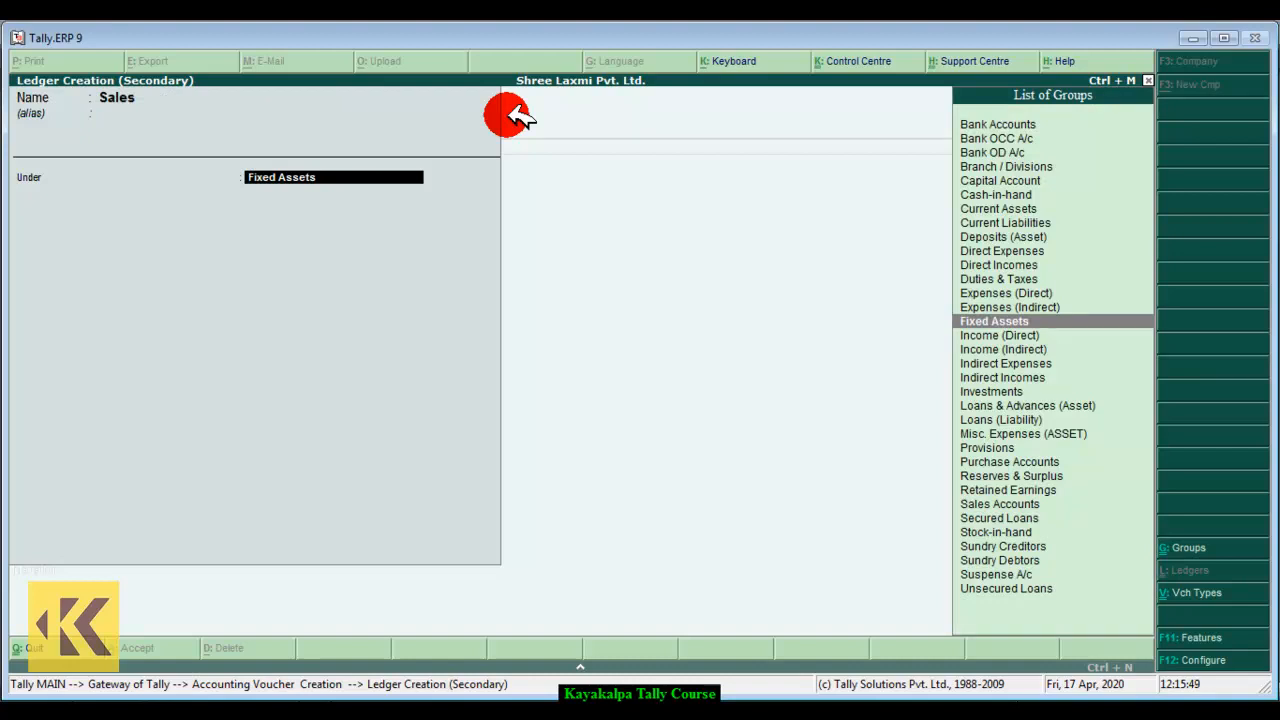
click(1064, 503)
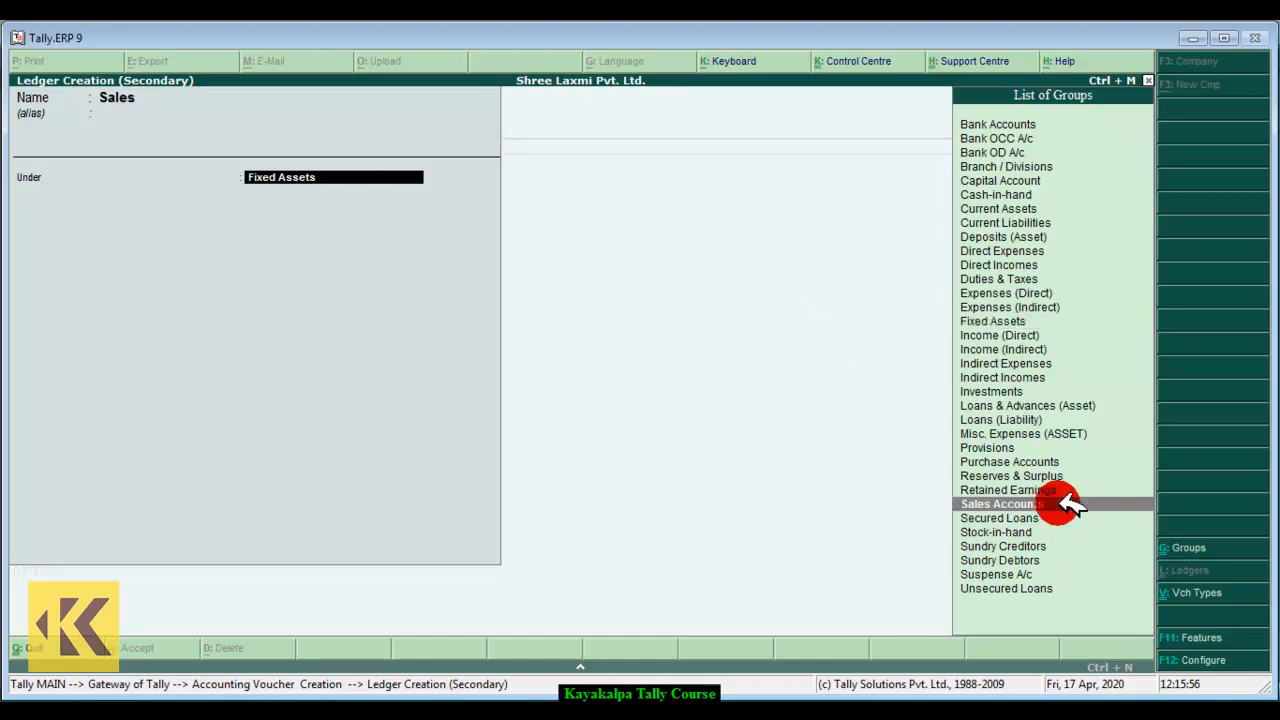
key(Return)
key(Return)
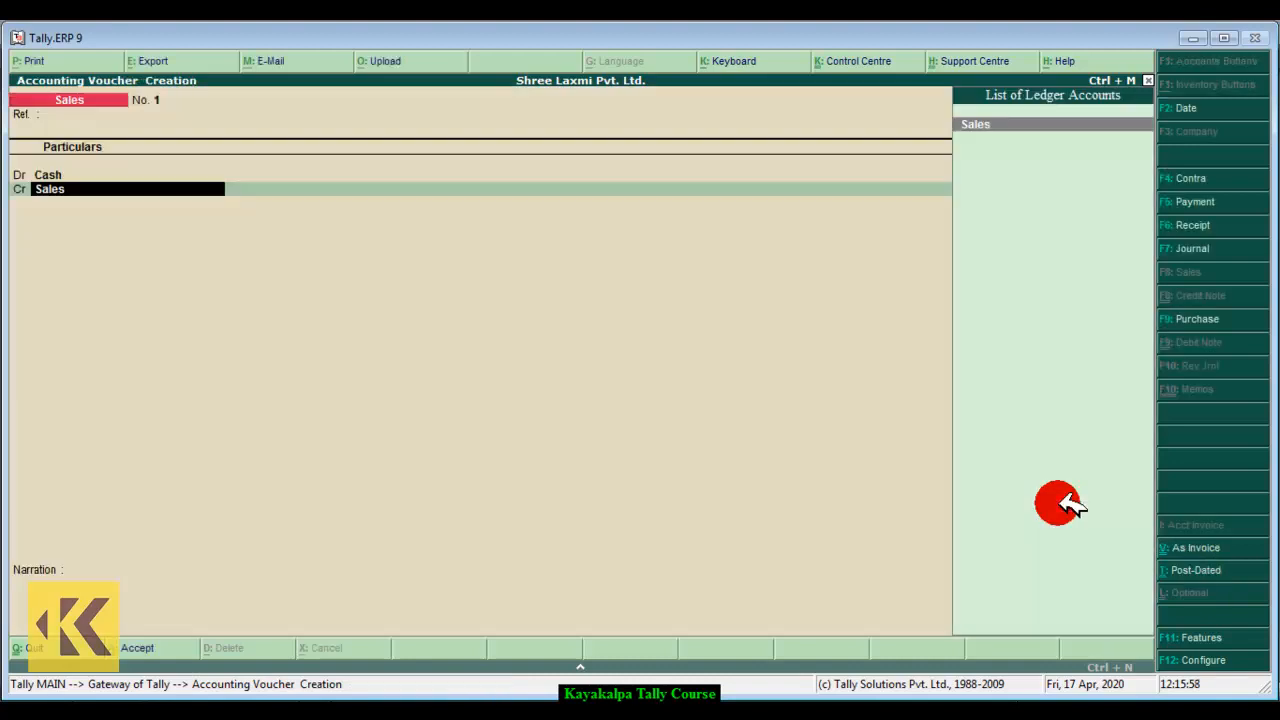
Credit Sales with the proposed matching amount, add the narration "being goods sold on cash." and accept the voucher
key(Return)
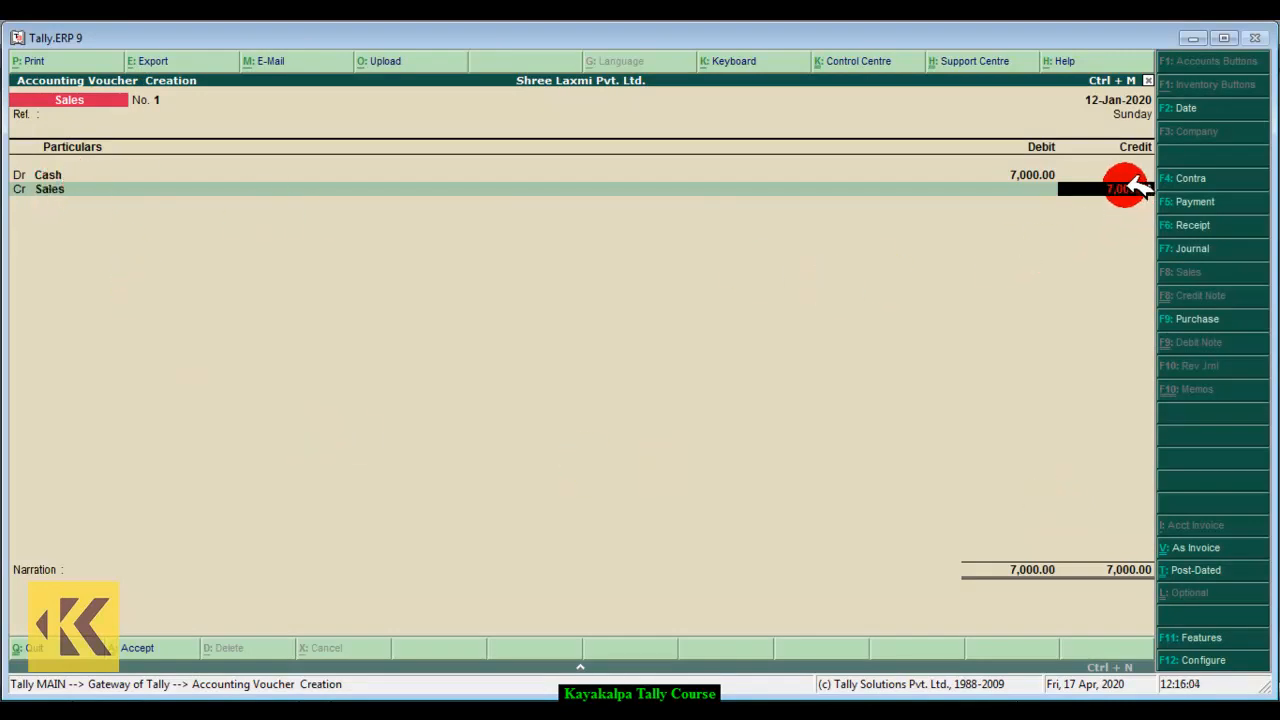
key(Return)
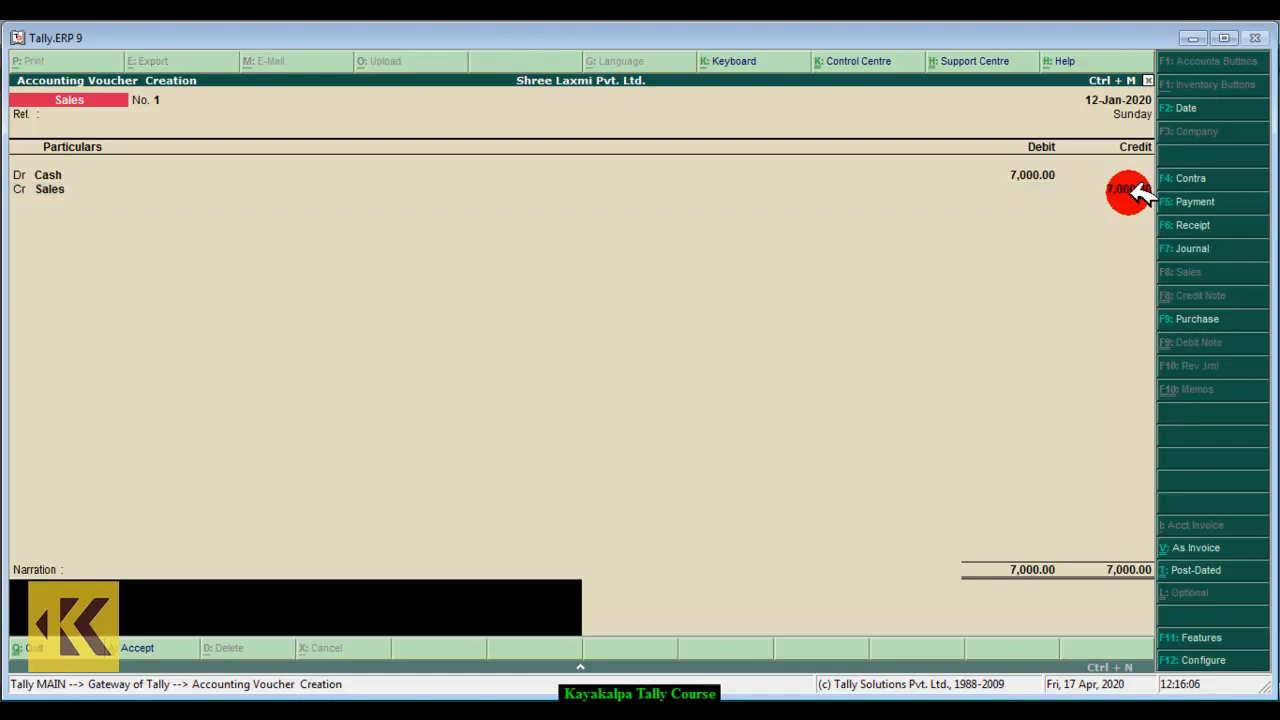
text(being goods sold on cash.)
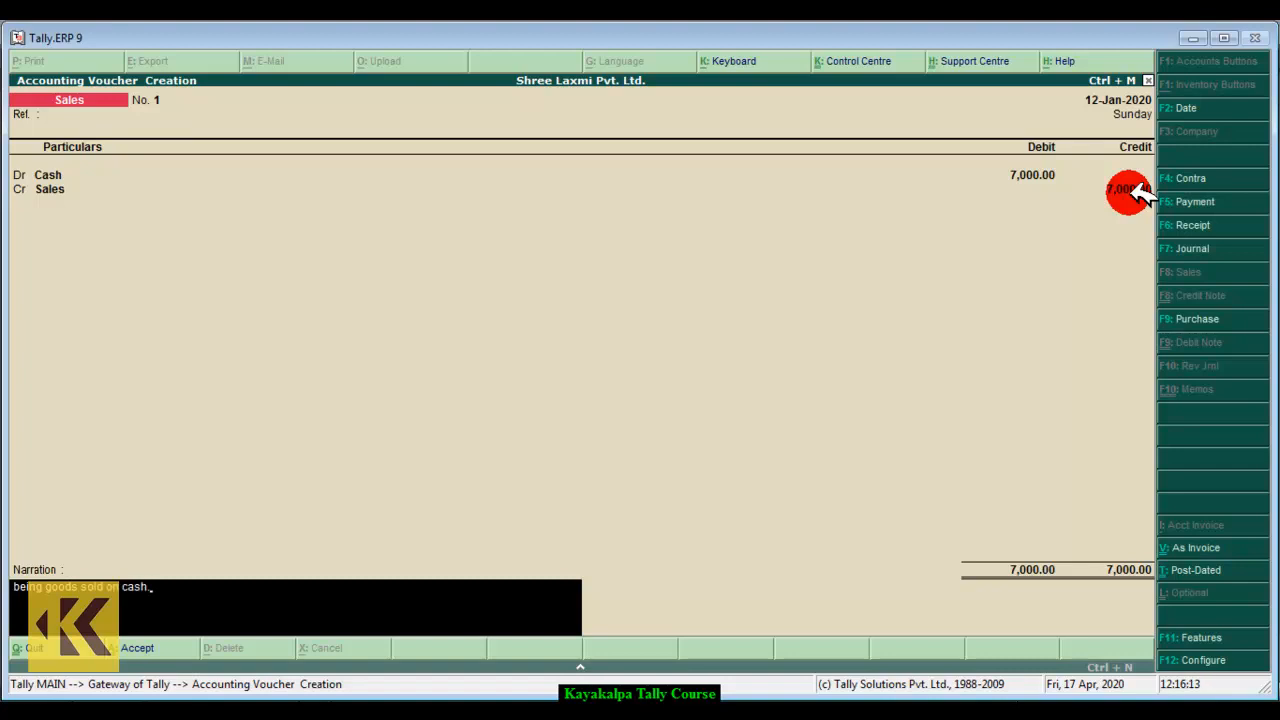
key(Return)
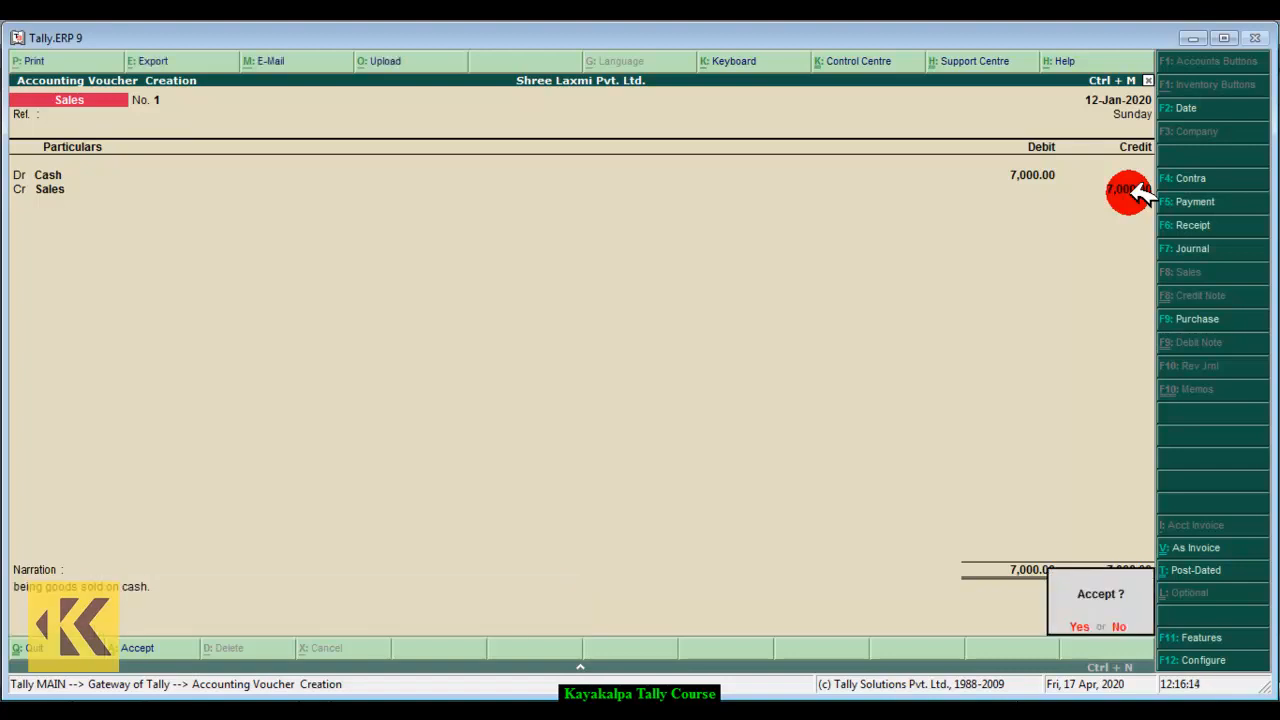
key(Return)
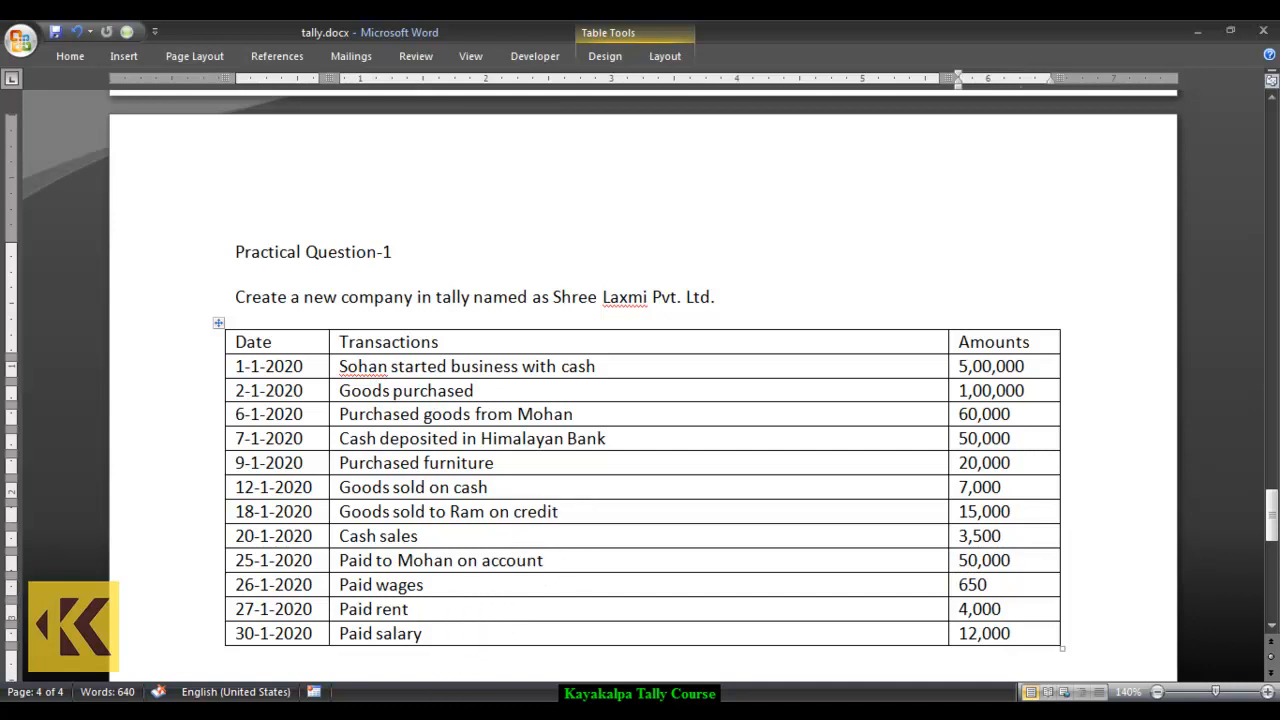
Switch from Word to Tally.ERP 9, date the sales voucher 18-1-2020 and leave its reference blank
click(432, 712)
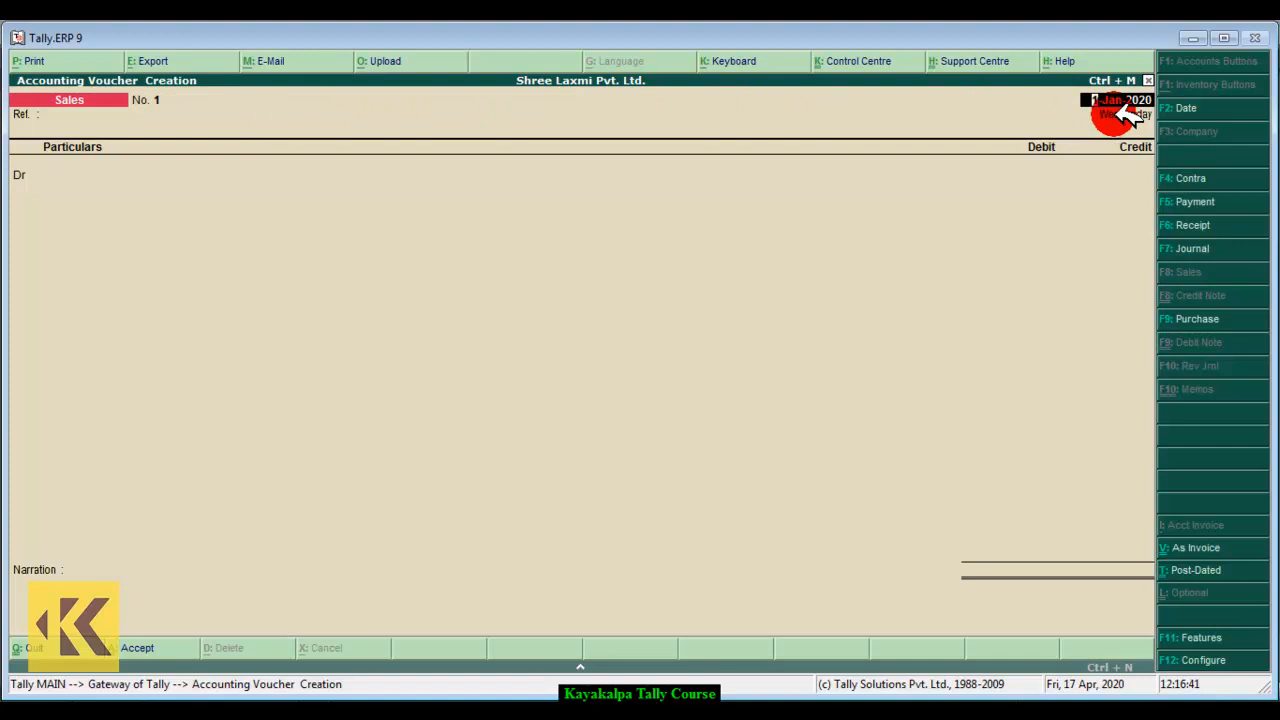
text(18-1-2020)
key(Return)
key(Return)
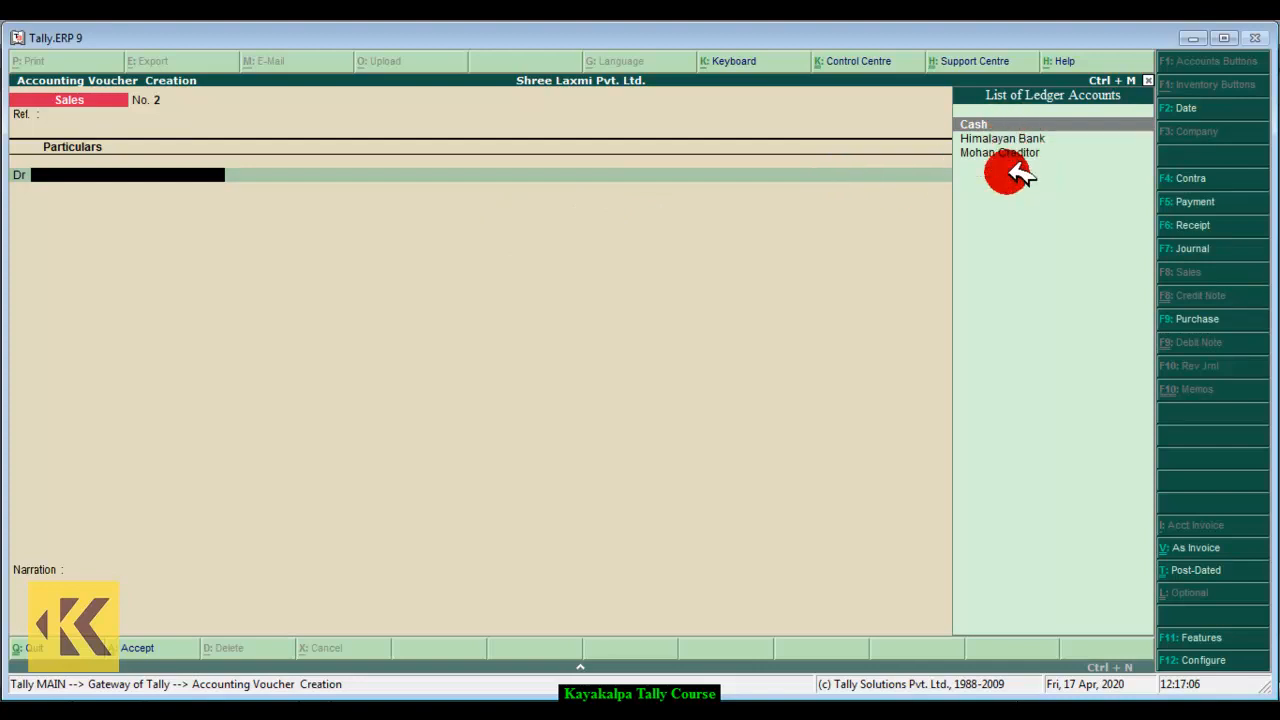
Start a new ledger for the debit line, named with the credit customer's name plus "Debtor", leaving the alias blank
key(alt+c)
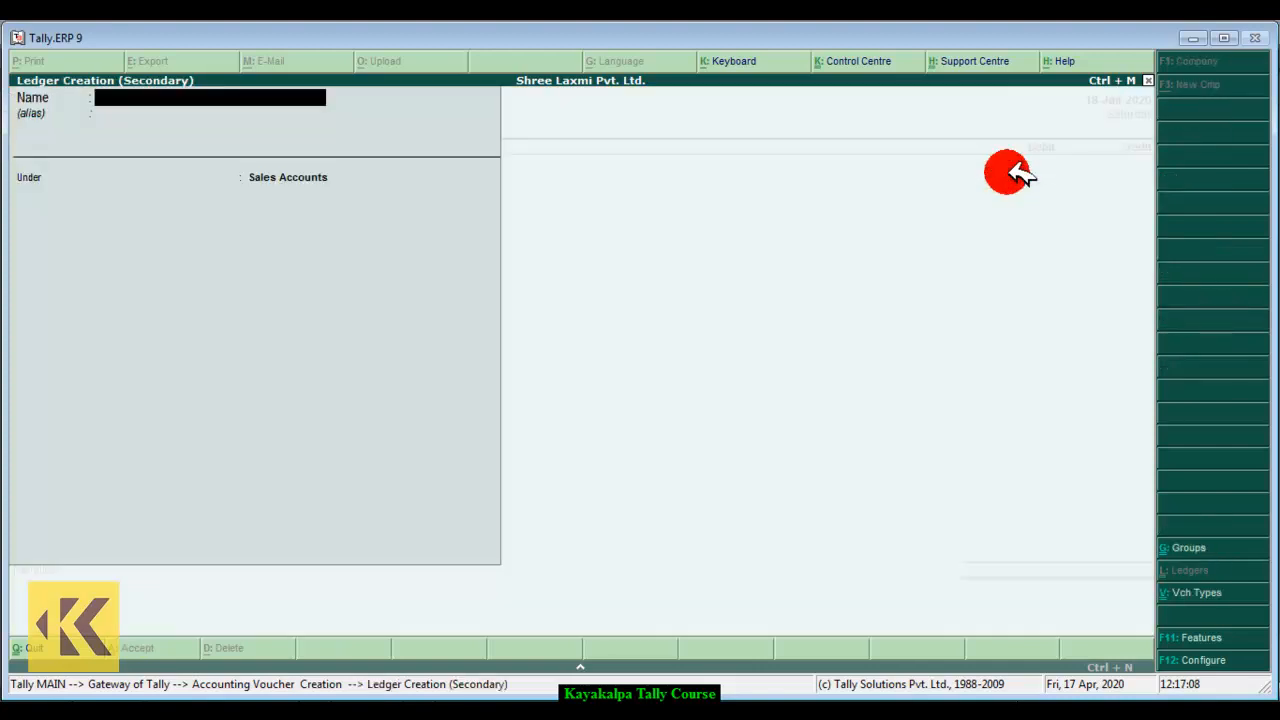
text(Ram De)
text(bot)
key(BackSpace)
key(BackSpace)
text(tor)
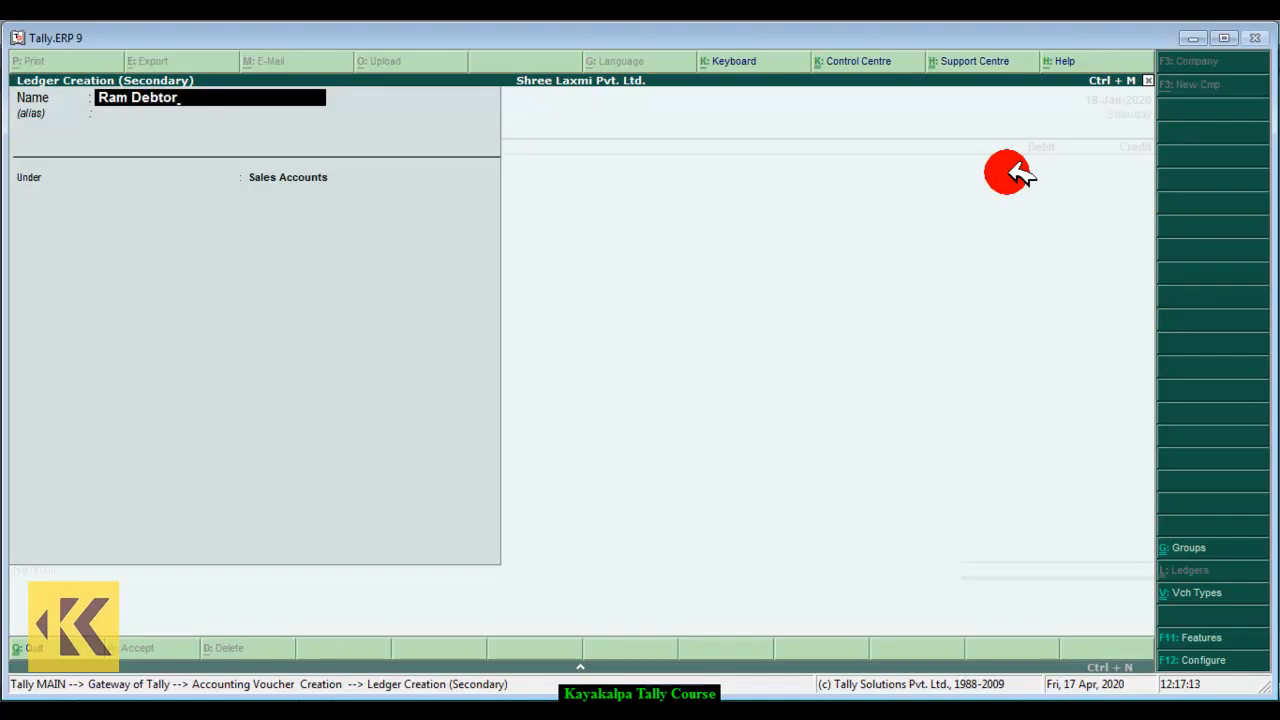
key(Return)
key(Return)
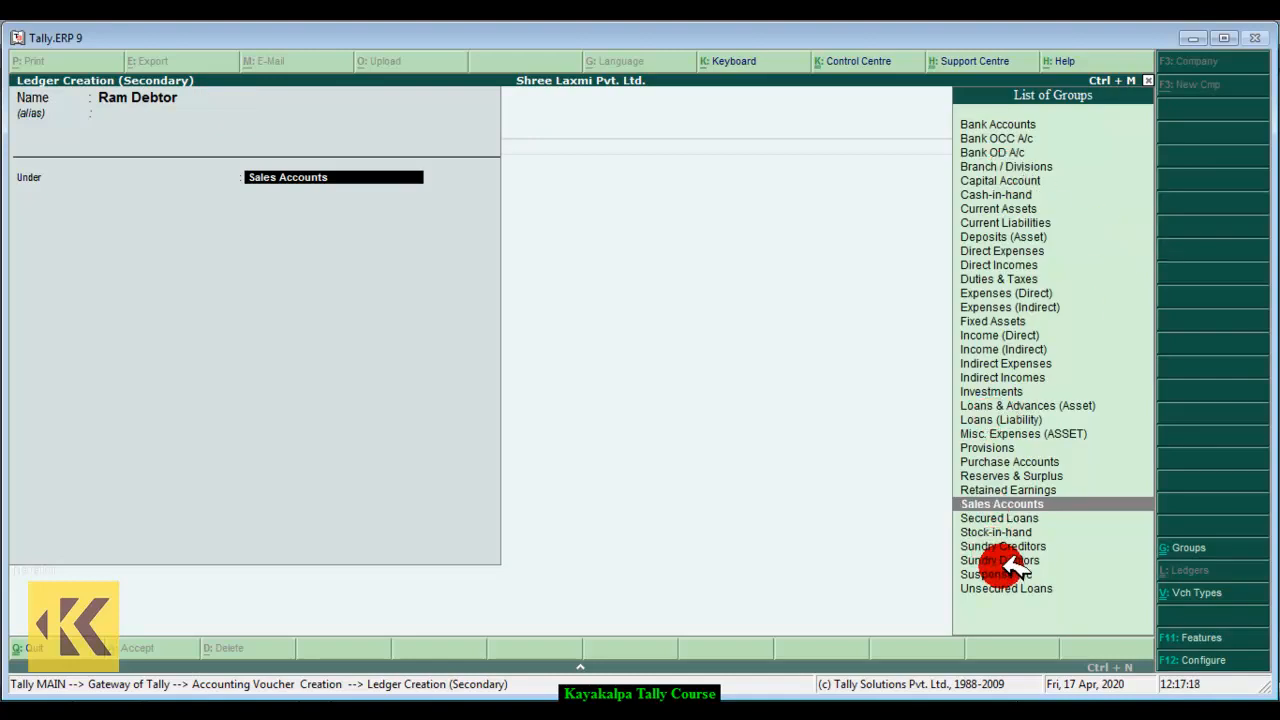
Place the customer's ledger under Sundry Debtors, set bill-by-bill balances to No and accept the ledger
click(1055, 560)
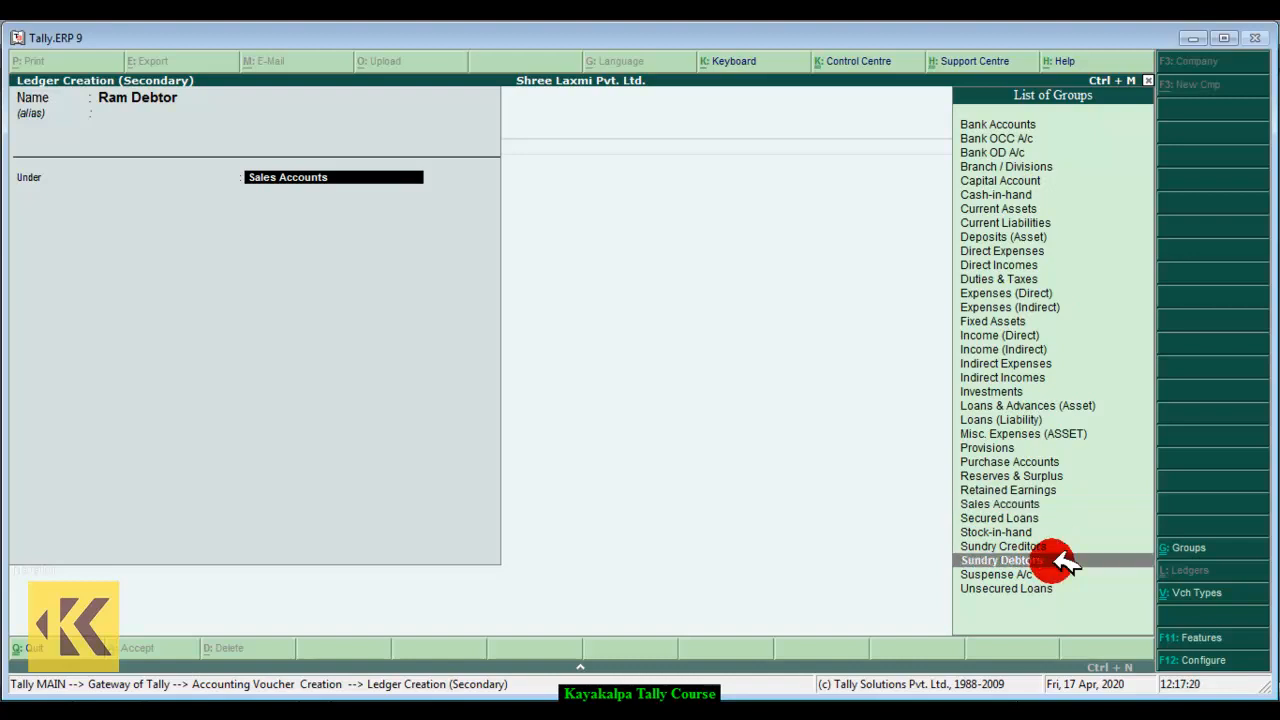
click(1055, 560)
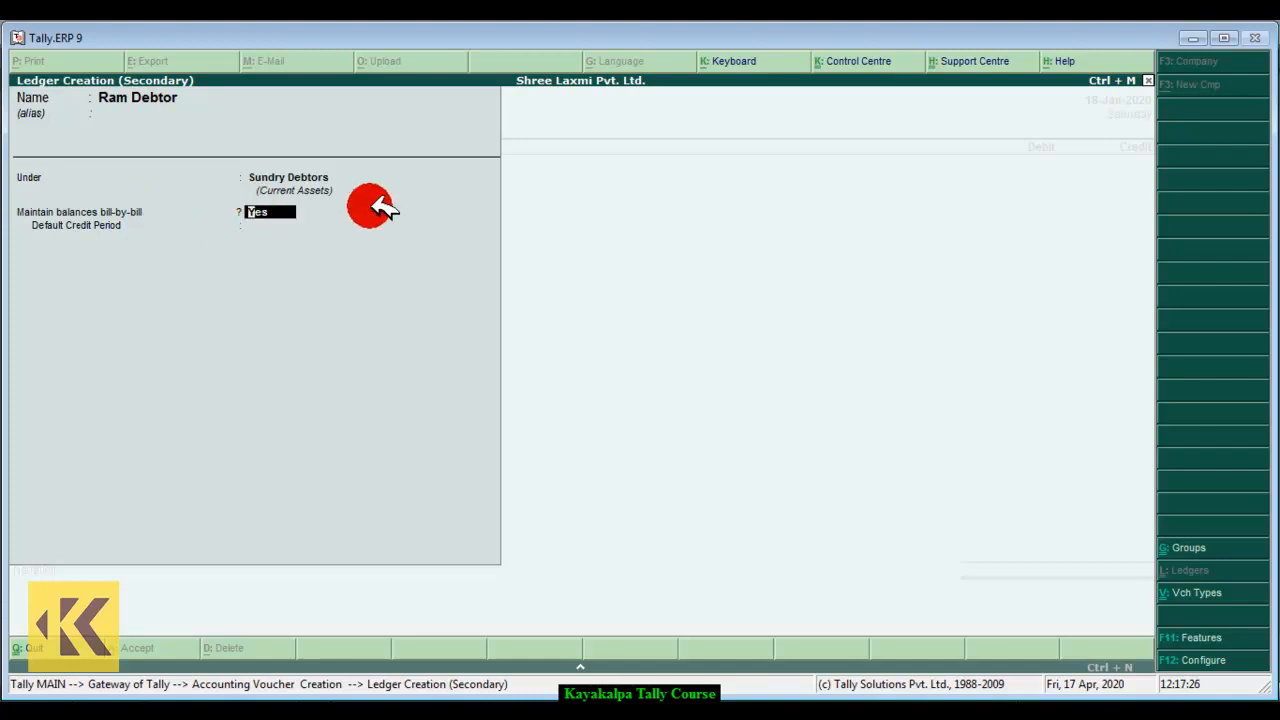
text(no)
key(Return)
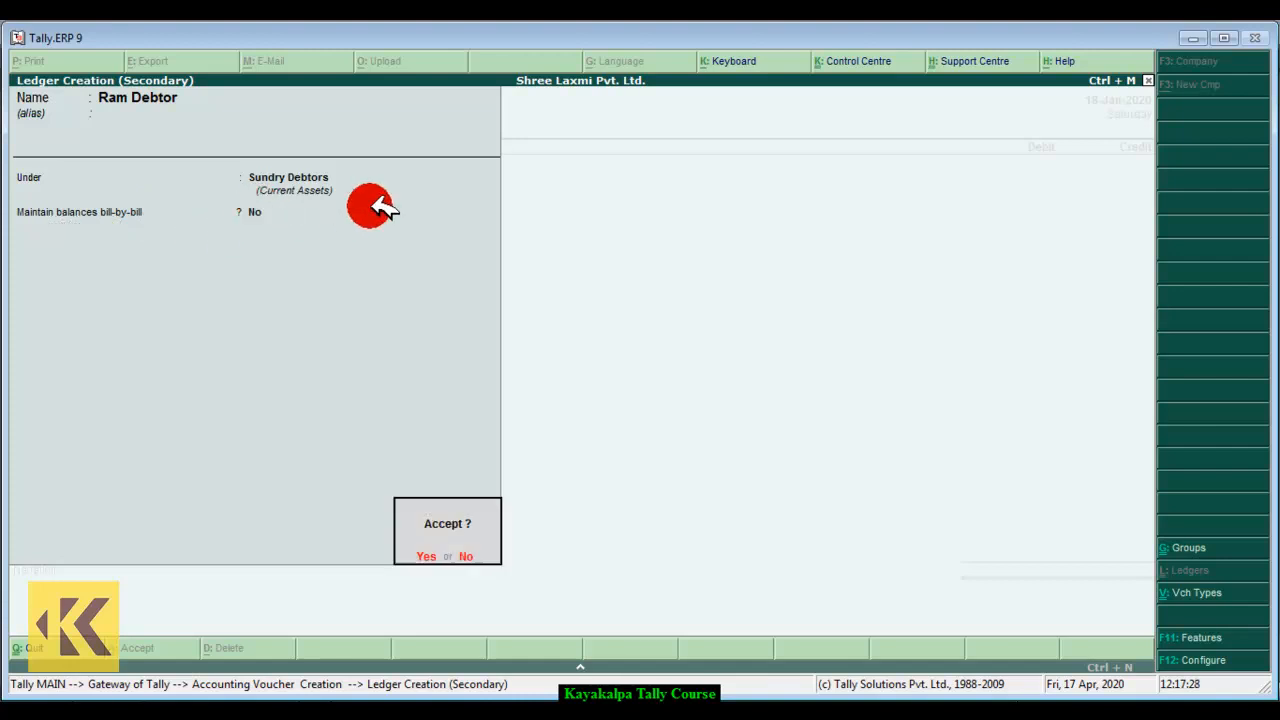
key(Return)
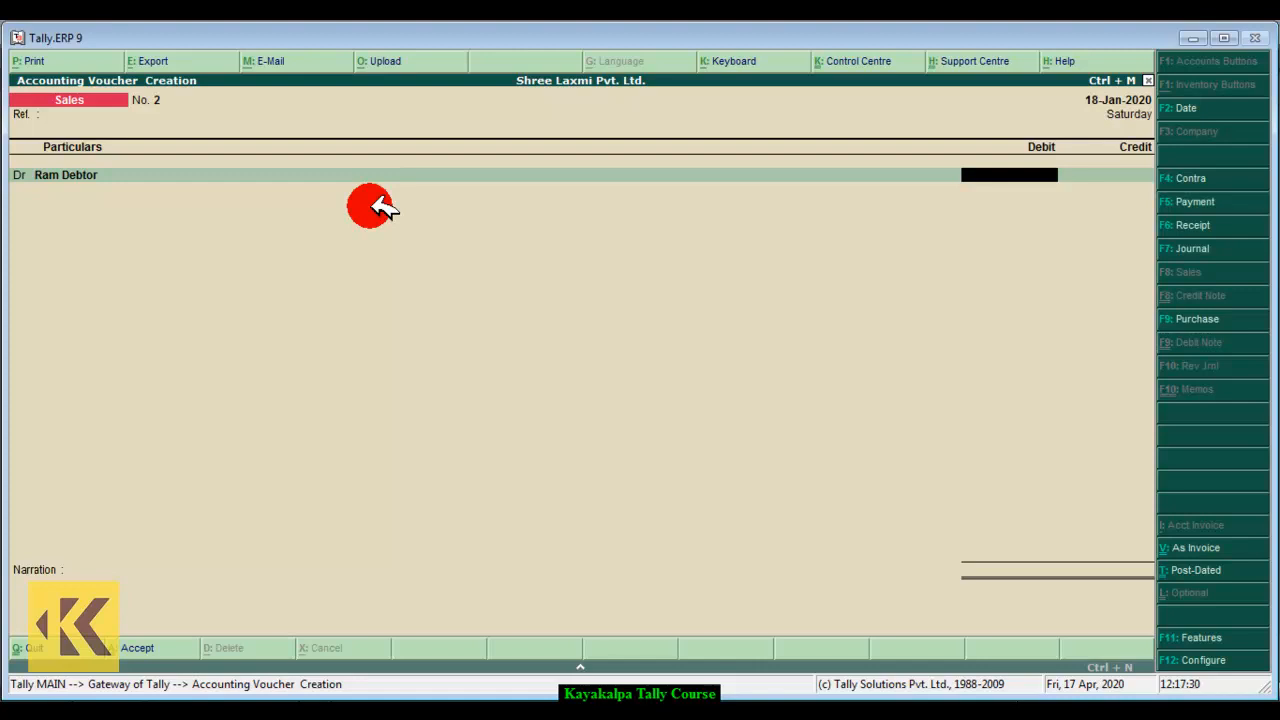
Debit the customer's debtor ledger with 15000 and credit Sales with the proposed matching amount
text(15000)
key(Return)
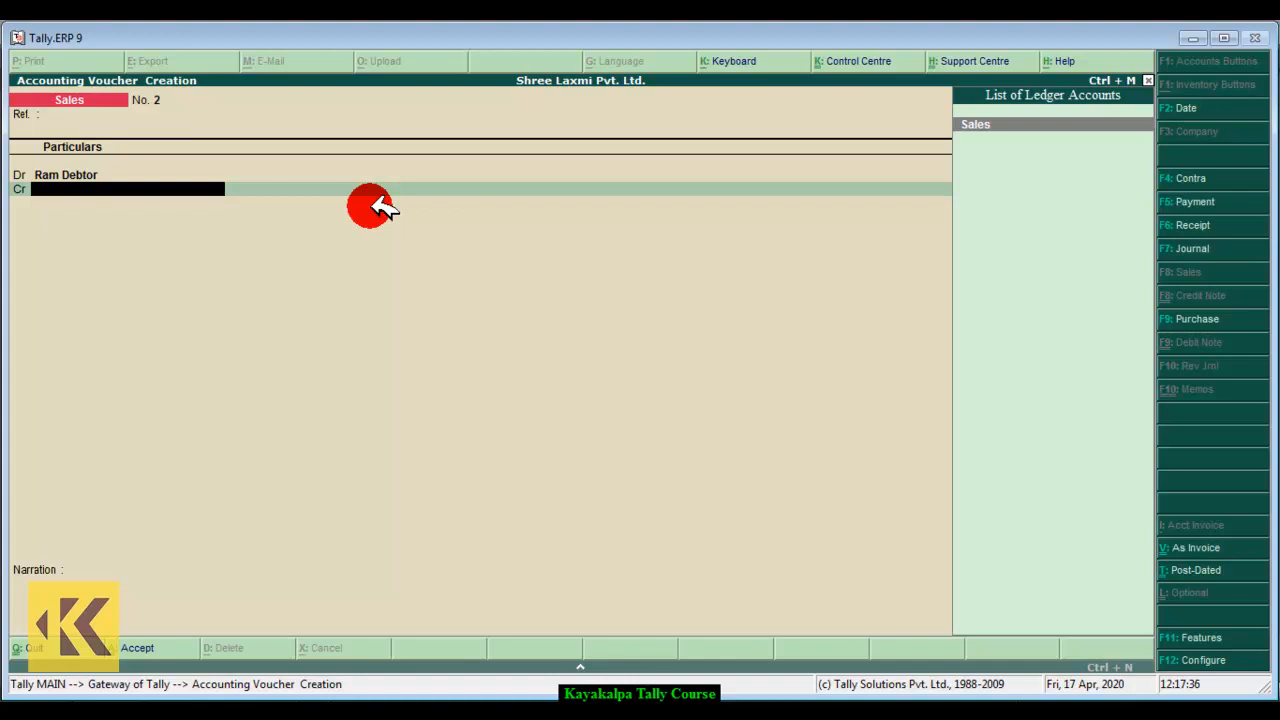
key(Return)
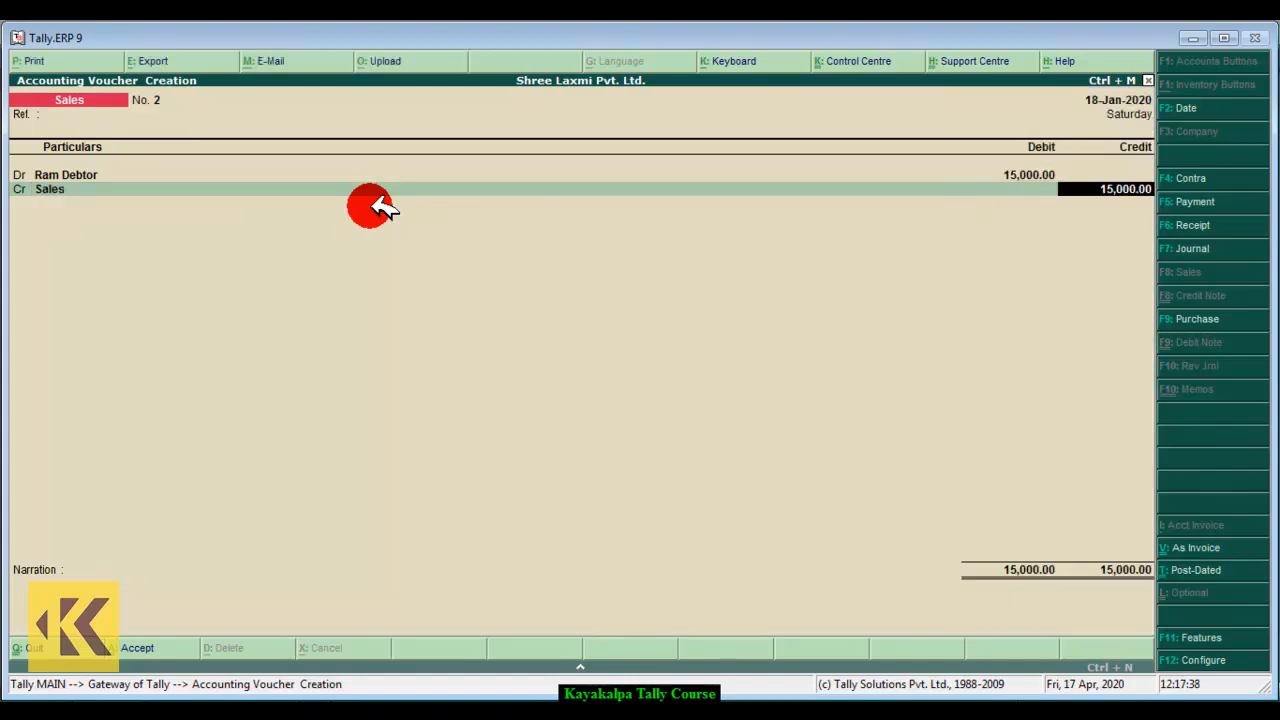
key(Return)
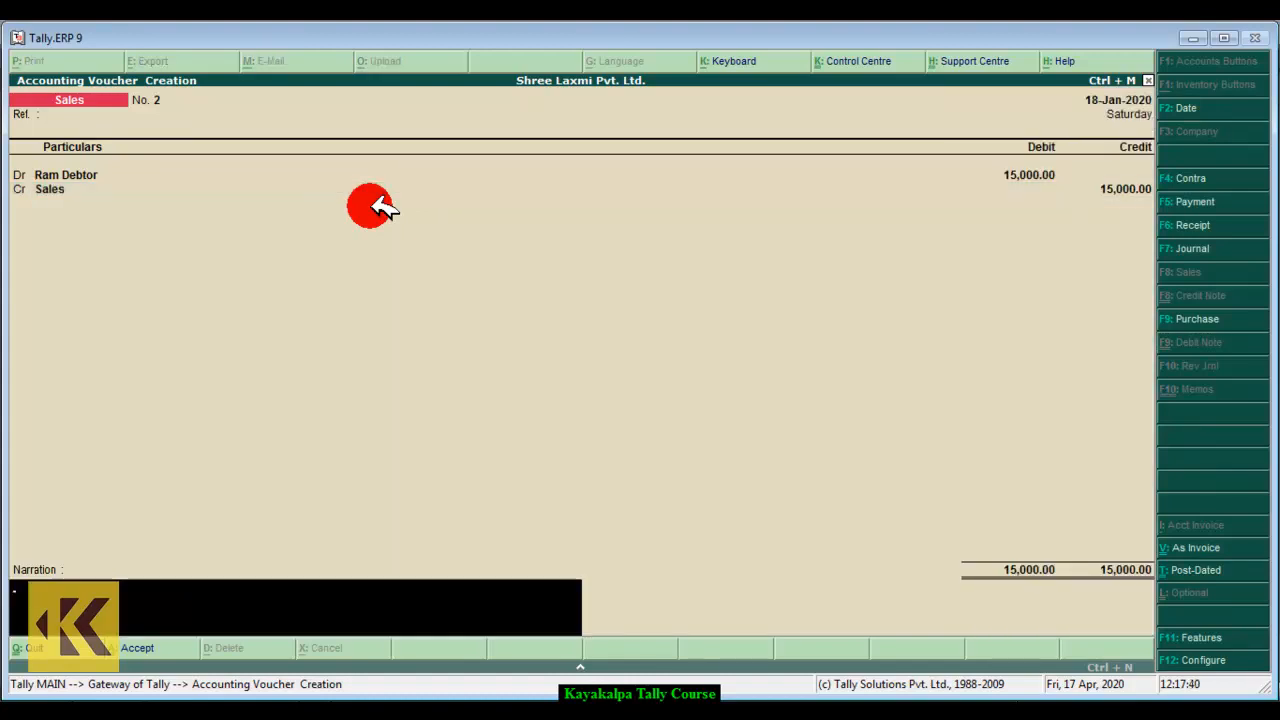
Enter the narration "being goods sold on credit." and accept the credit sales voucher
text(being goods s)
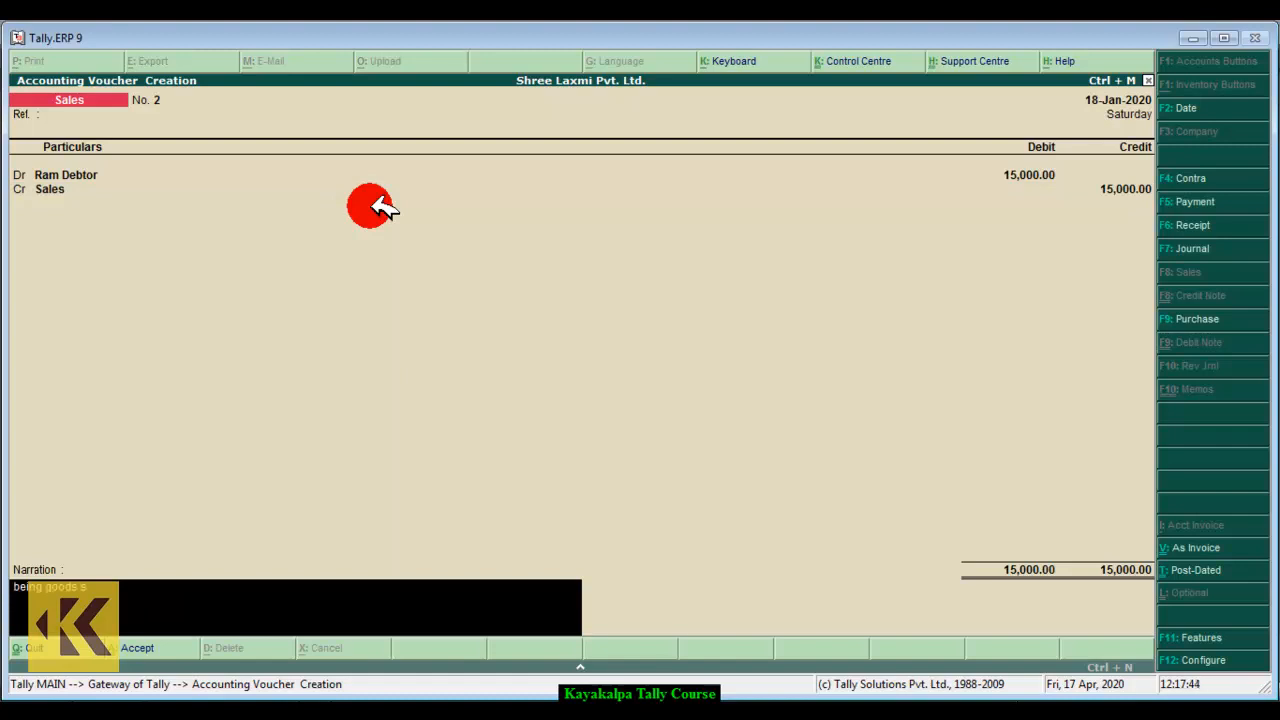
text(old on credit)
key(Return)
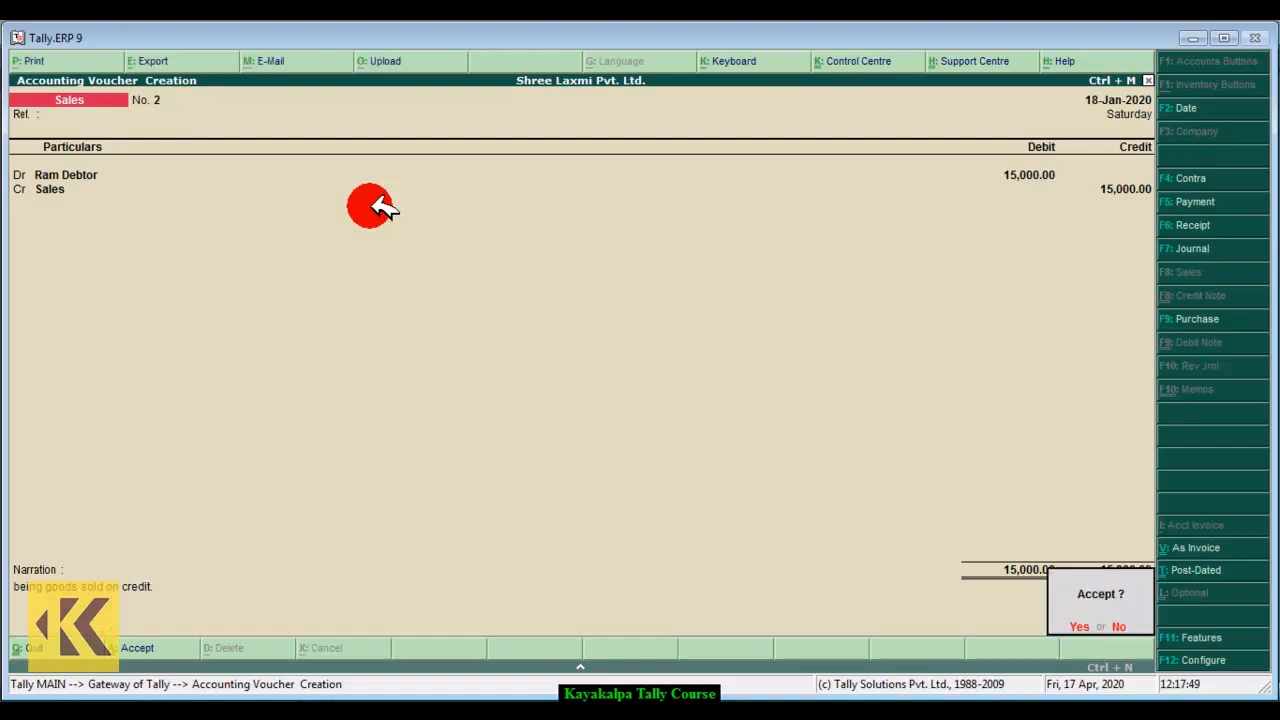
key(Return)
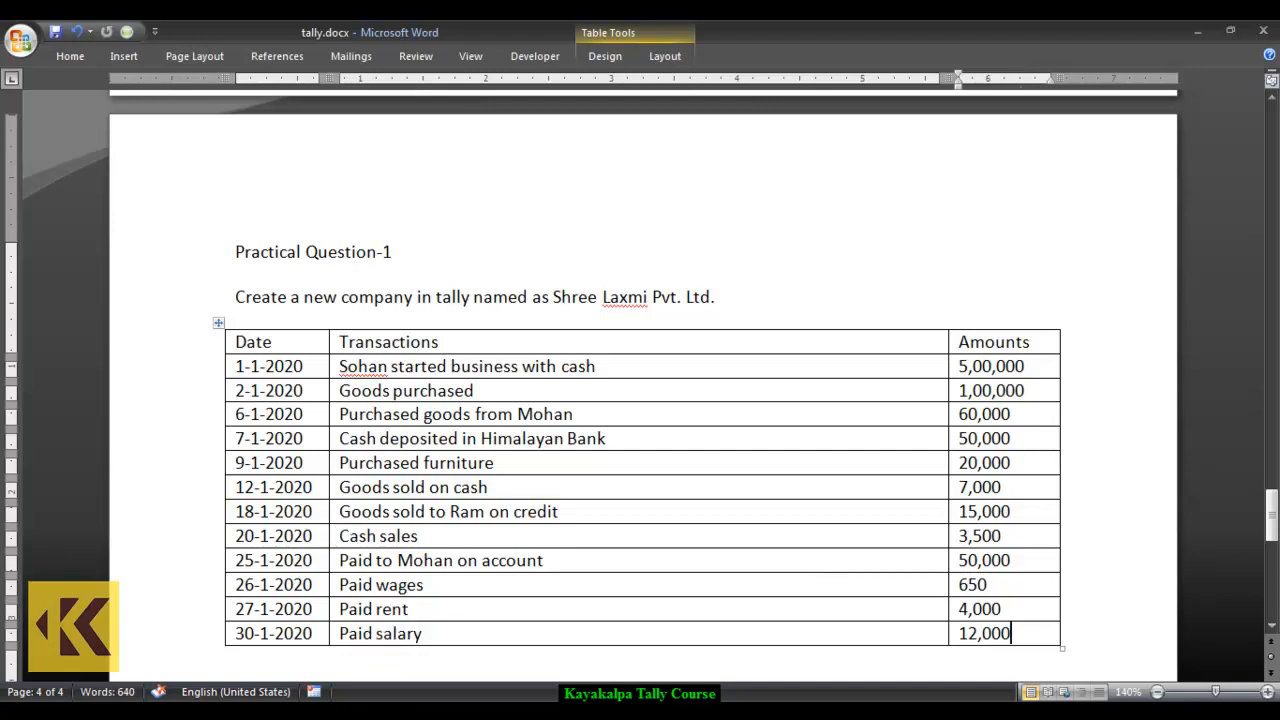
Check the cash sales transaction in Word, return to Tally.ERP 9, date the sales voucher 20-1-2020 and leave its reference blank
click(404, 711)
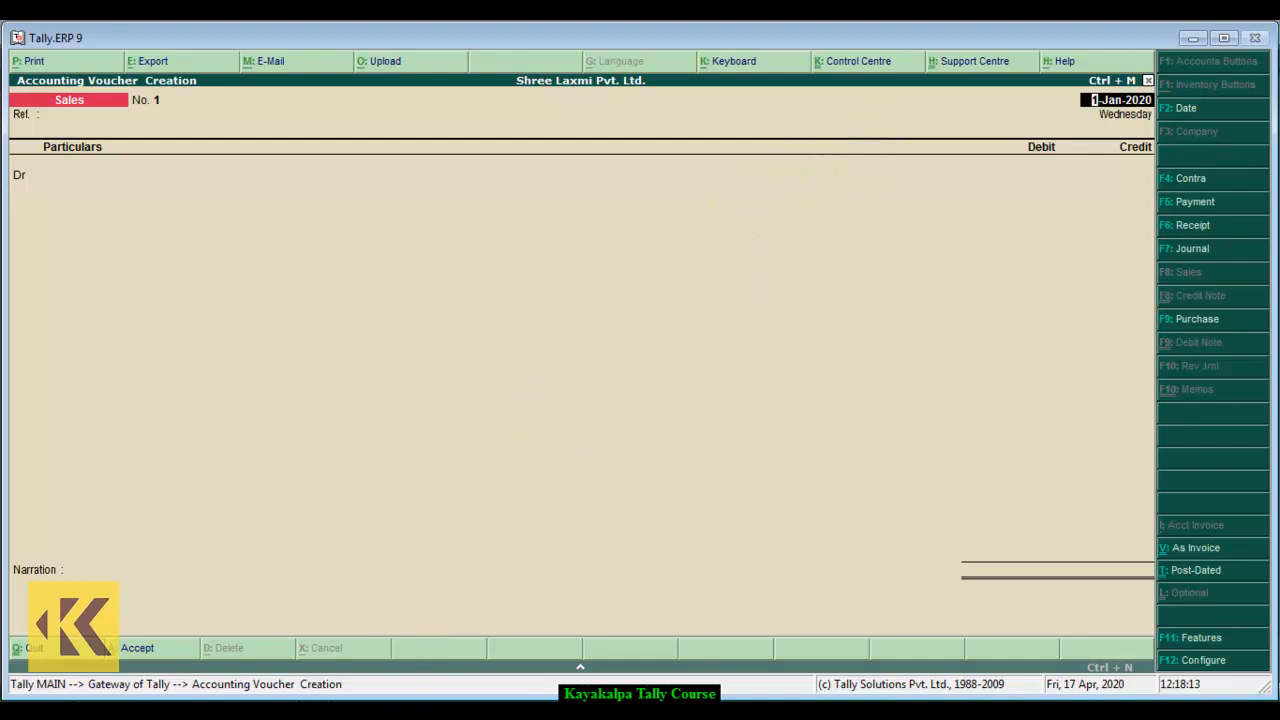
click(391, 711)
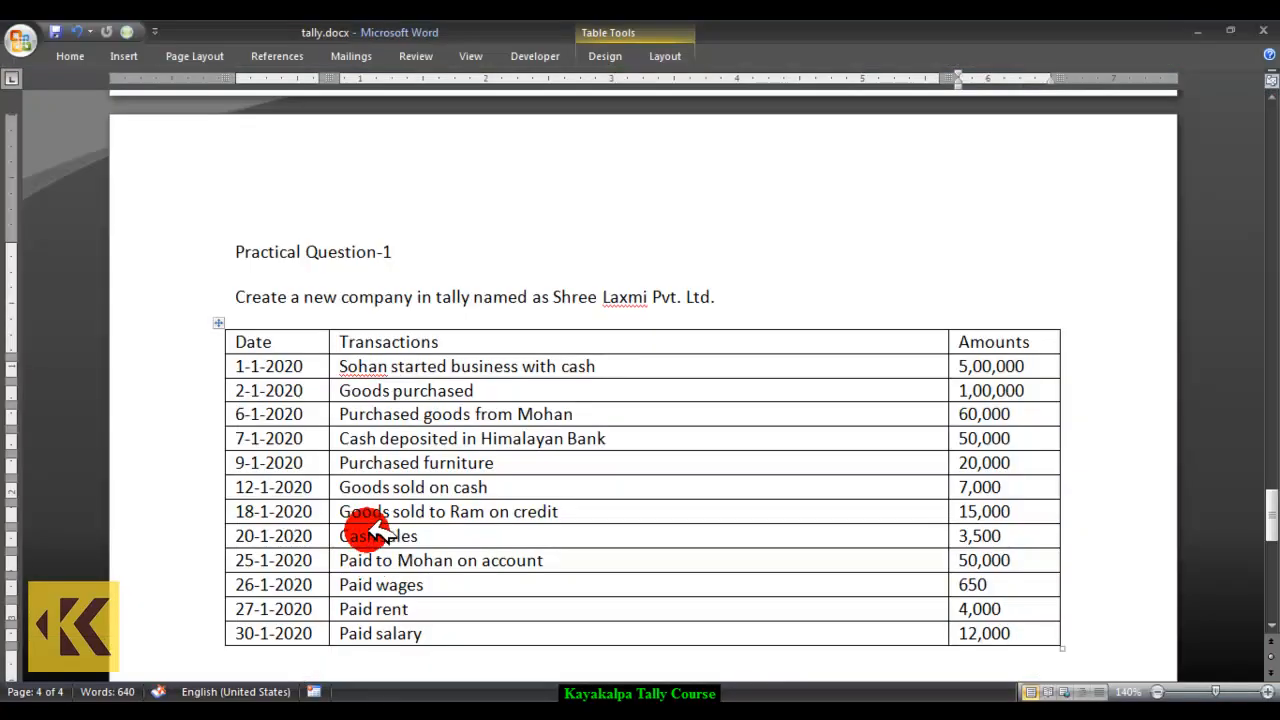
click(440, 711)
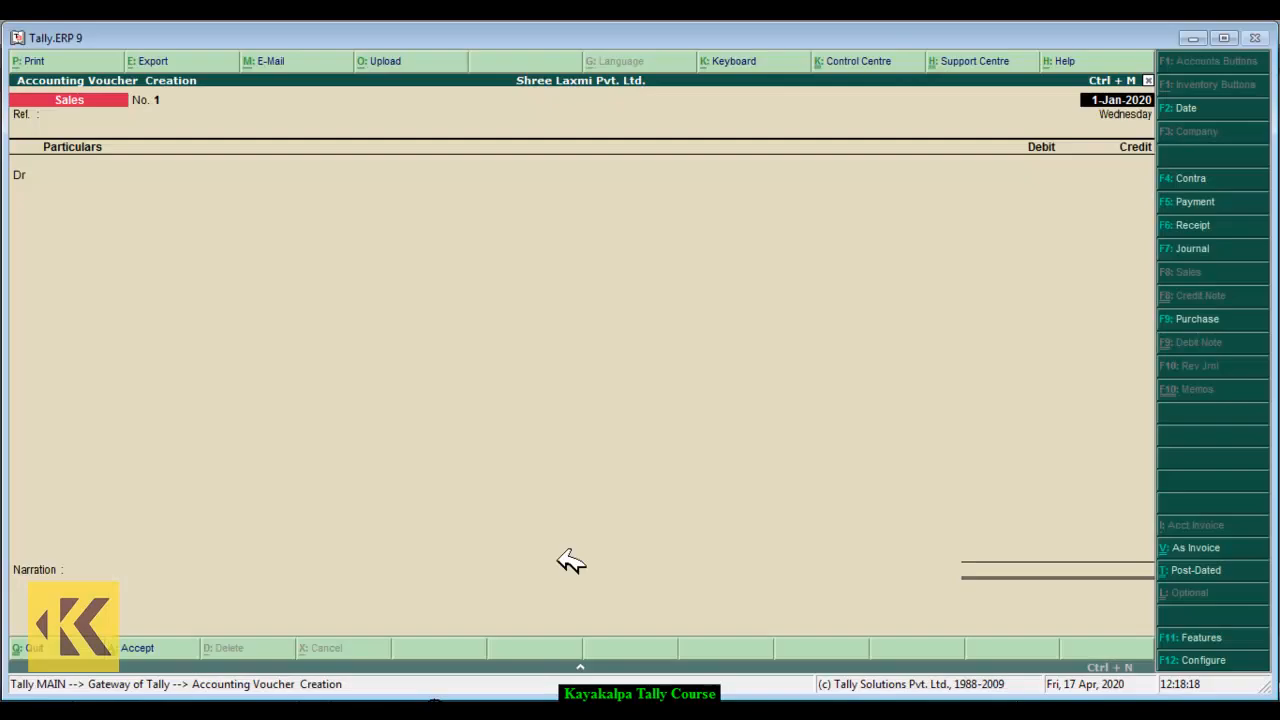
text(20 1)
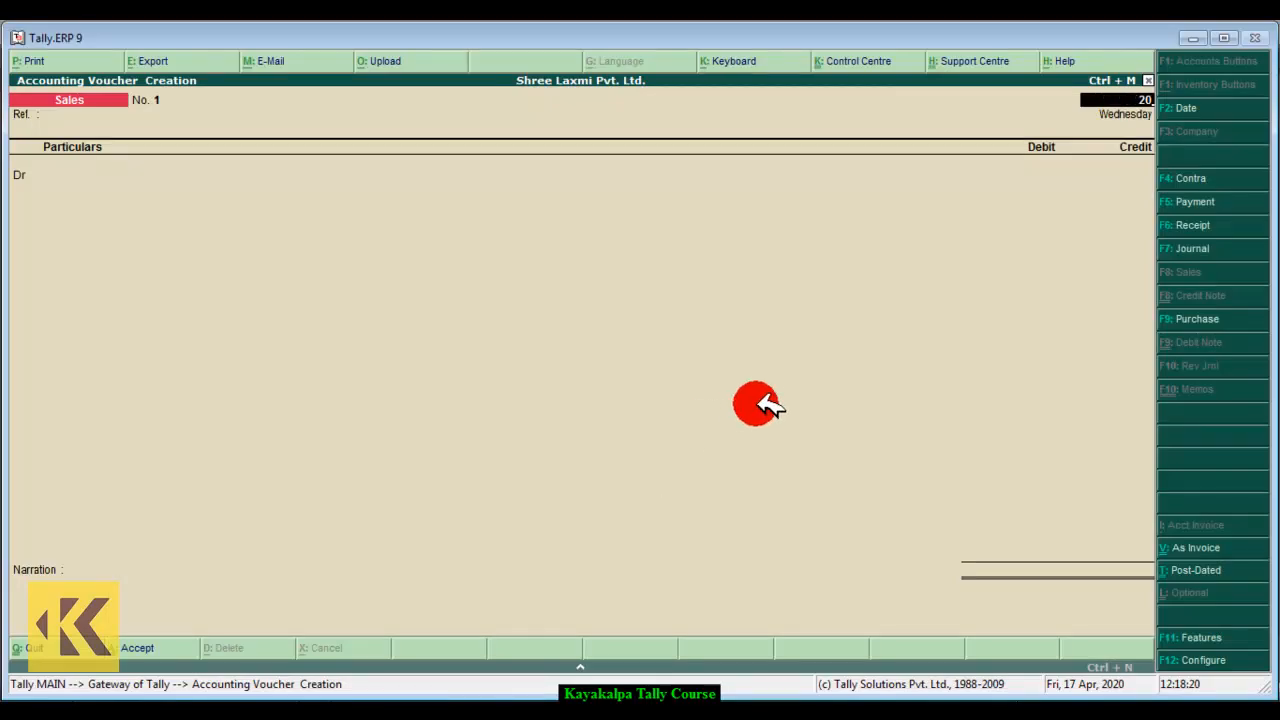
text( 10)
key(BackSpace)
key(BackSpace)
key(BackSpace)
text(2020)
key(Return)
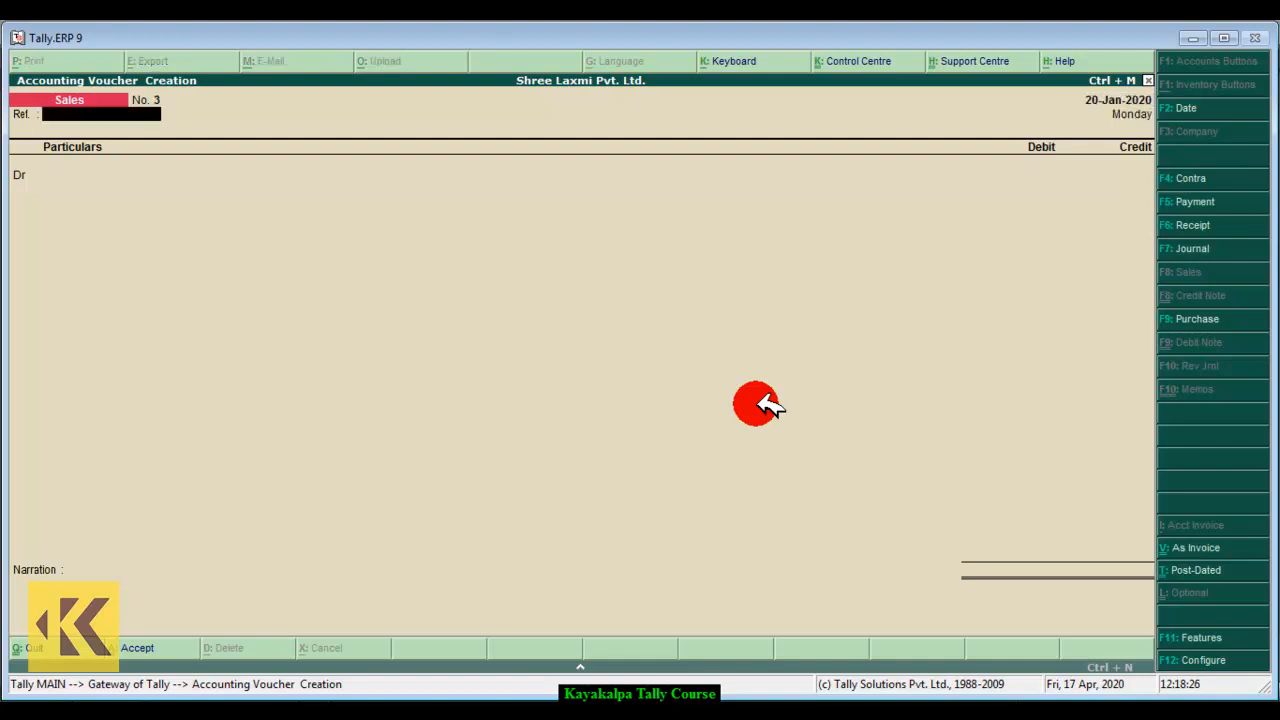
key(Return)
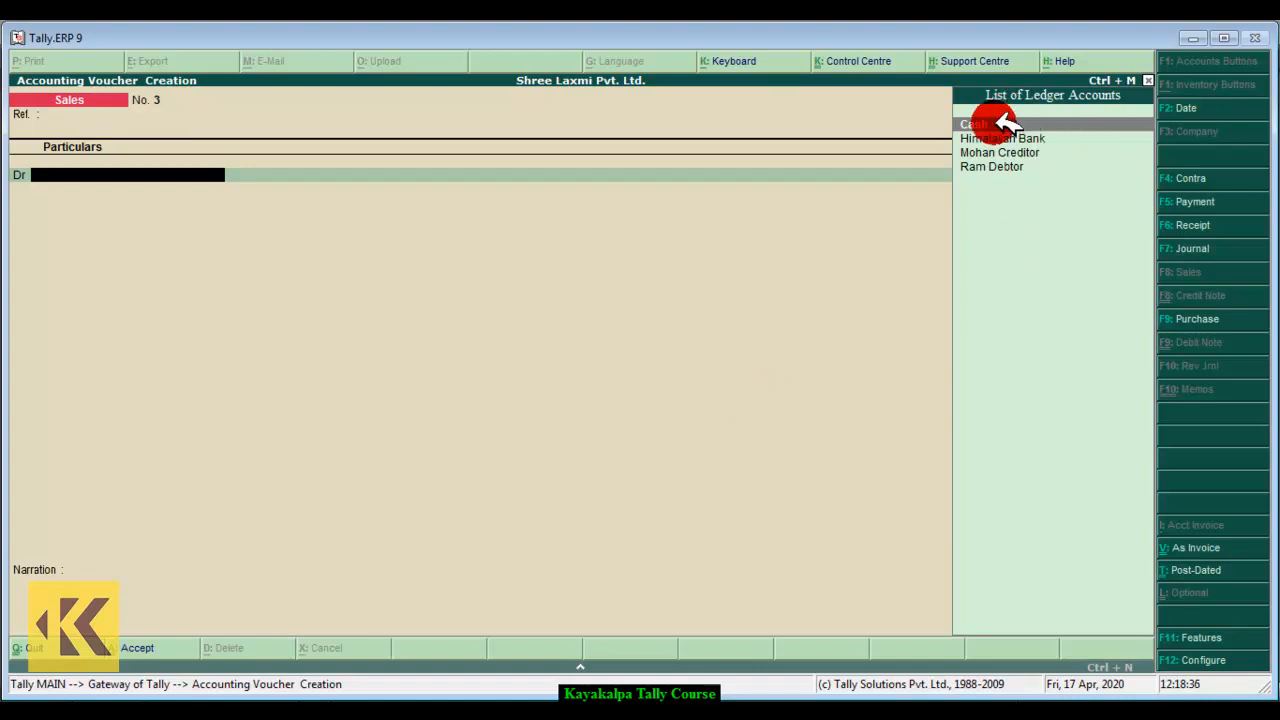
Debit Cash with 3500 and credit Sales with the proposed matching amount in the sales voucher
click(1046, 124)
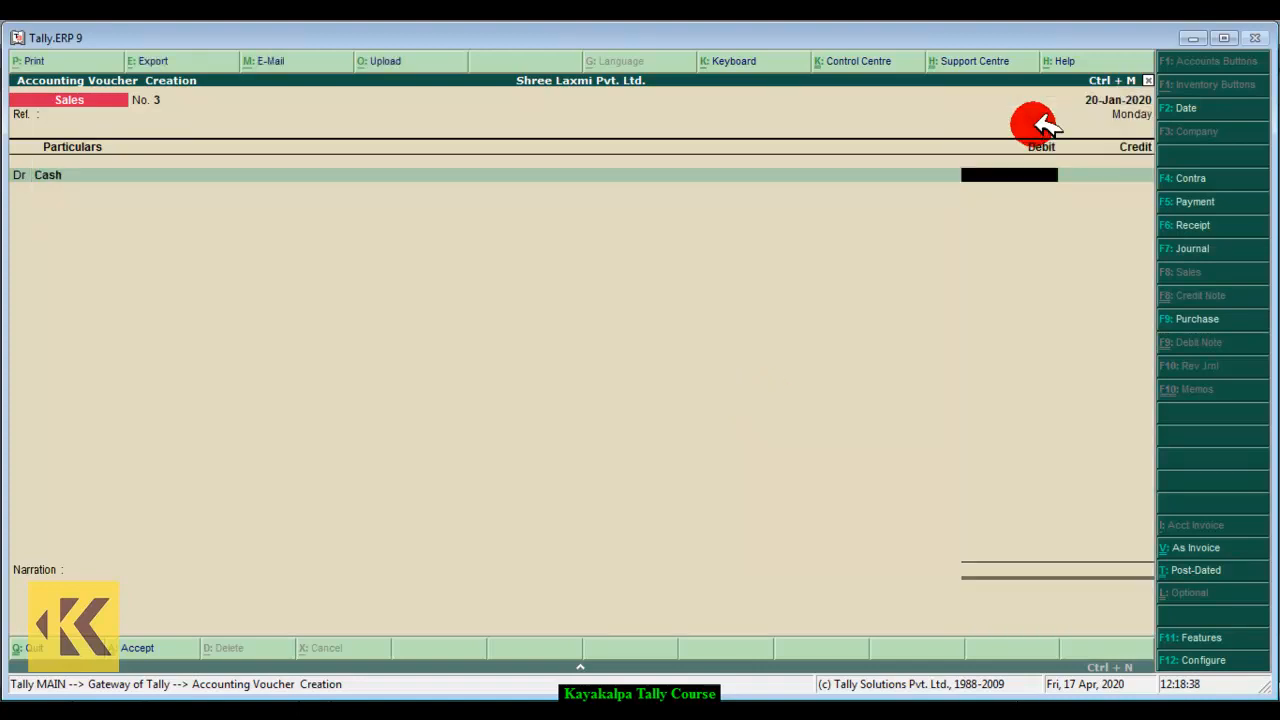
text(3500)
key(Return)
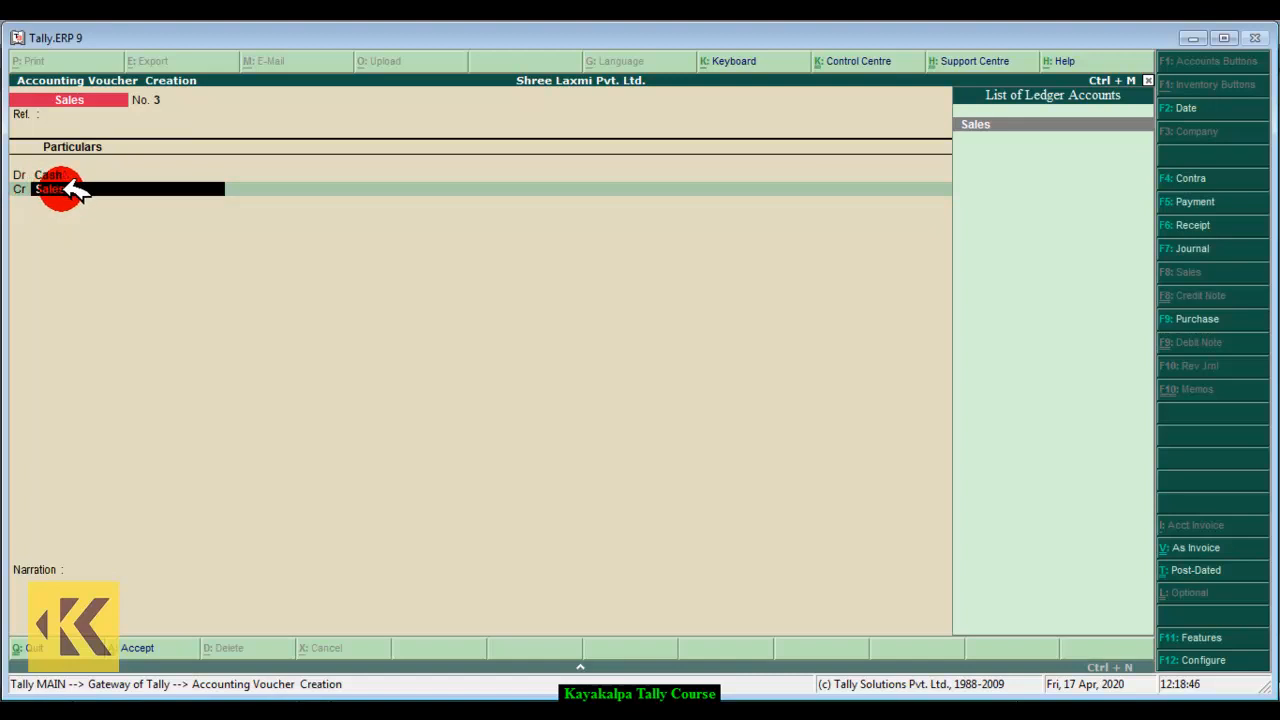
key(Return)
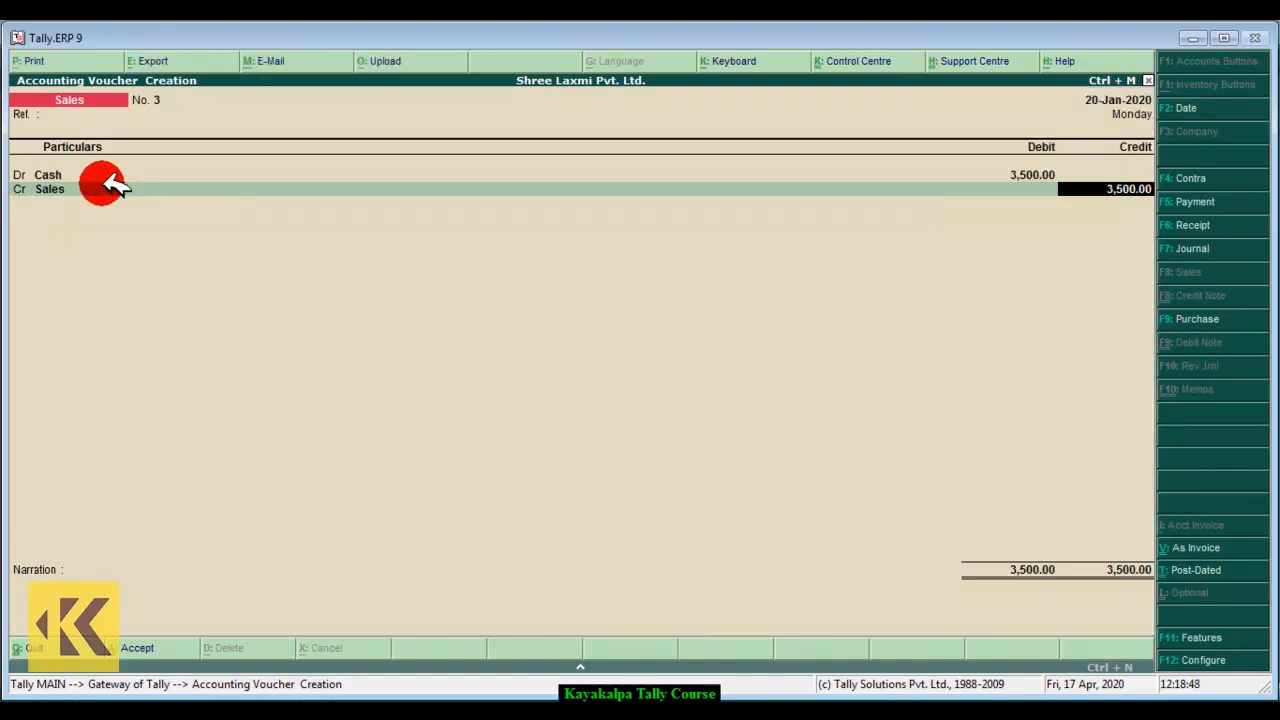
key(Return)
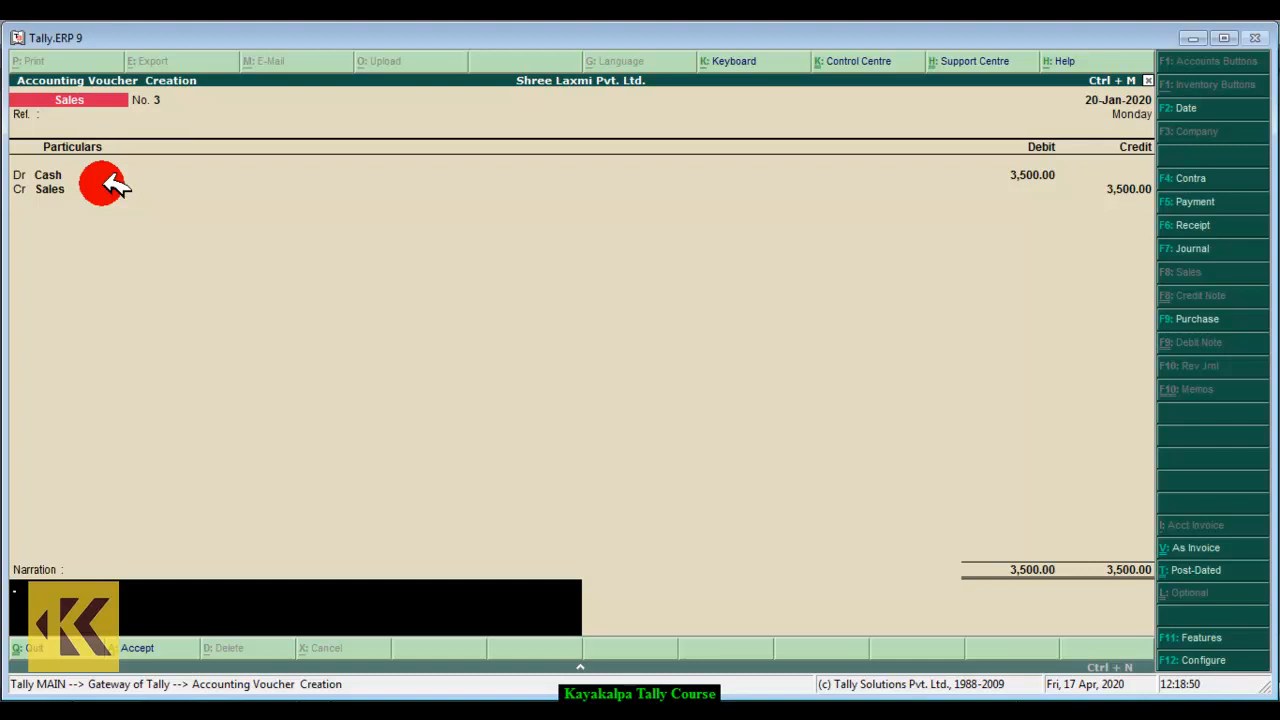
Enter the narration "being goods sold on cash." and accept the cash sales voucher
text(being goods sold on cash.)
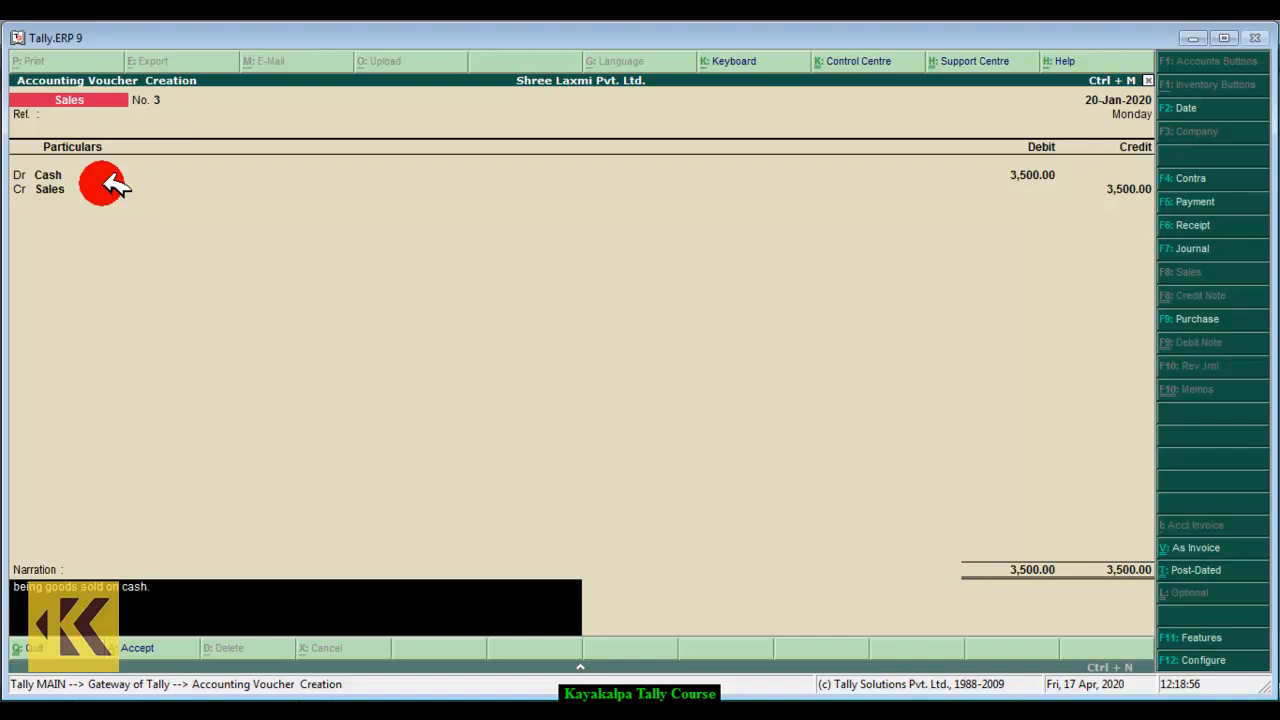
key(Return)
key(Return)
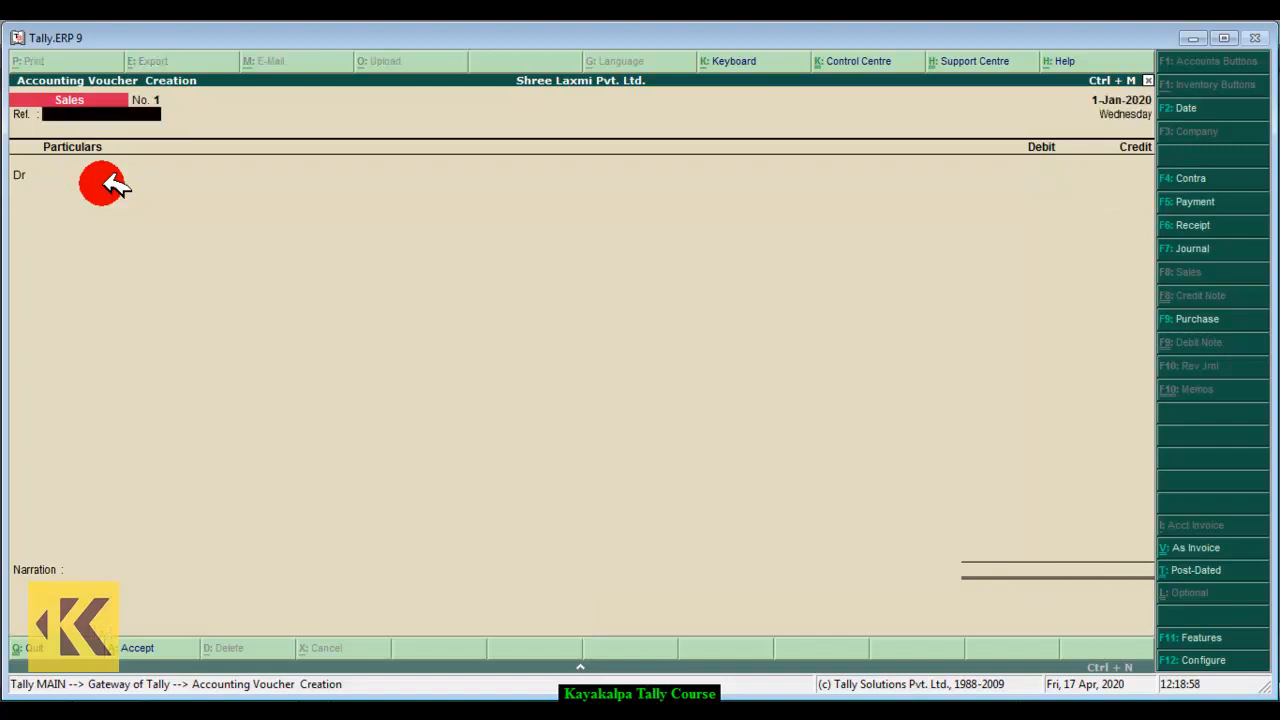
Check the supplier payment transaction in Word, return to Tally.ERP 9 and start a Payment voucher dated 25-1-2020
key(F2)
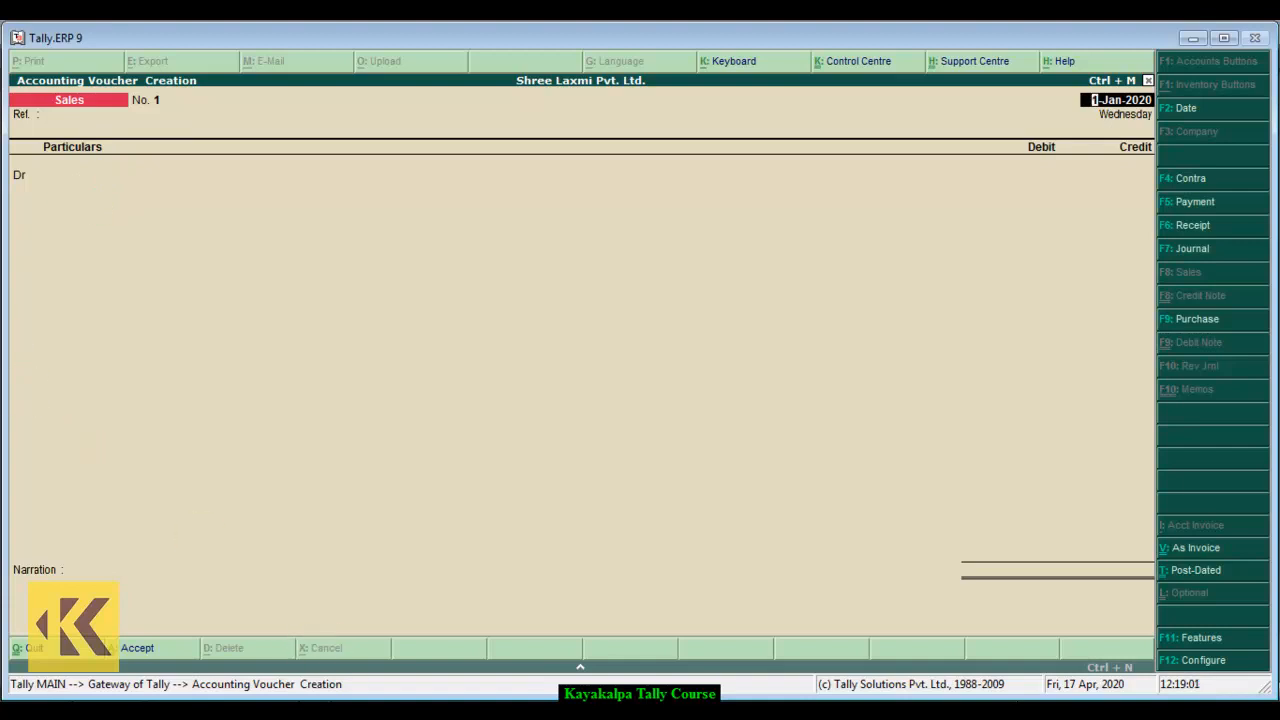
key(alt+Tab)
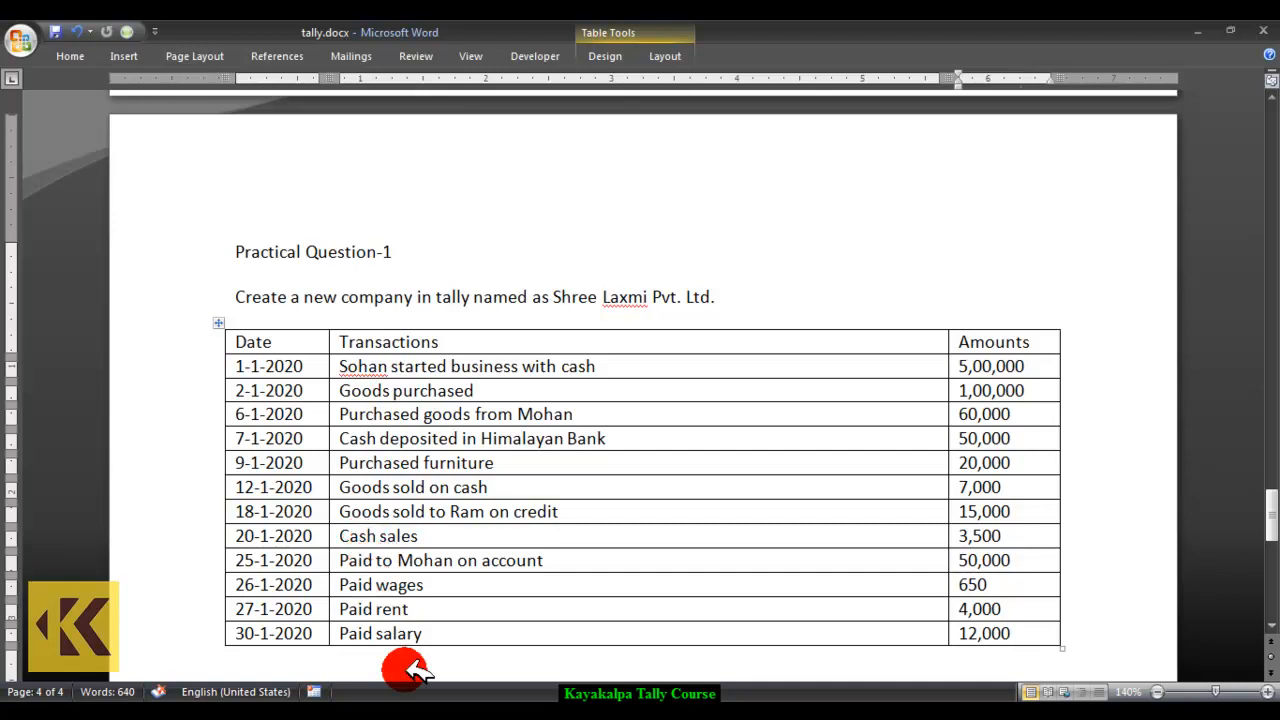
click(431, 712)
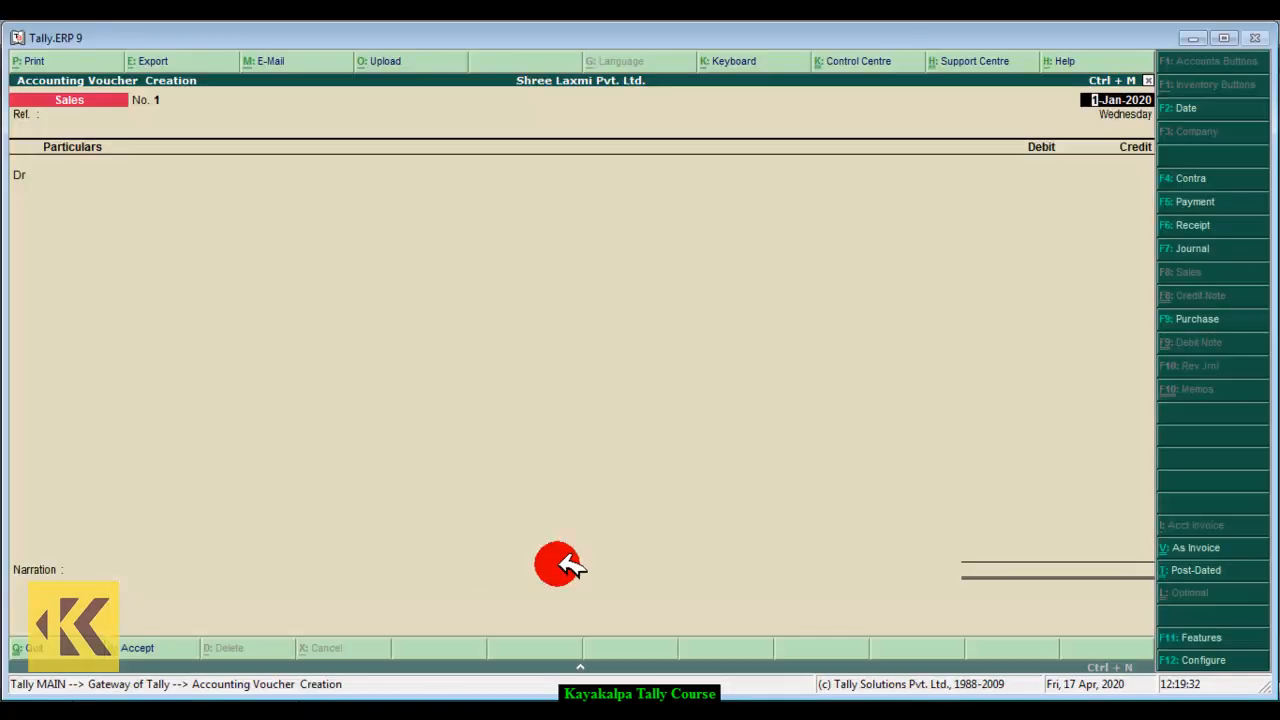
click(1242, 204)
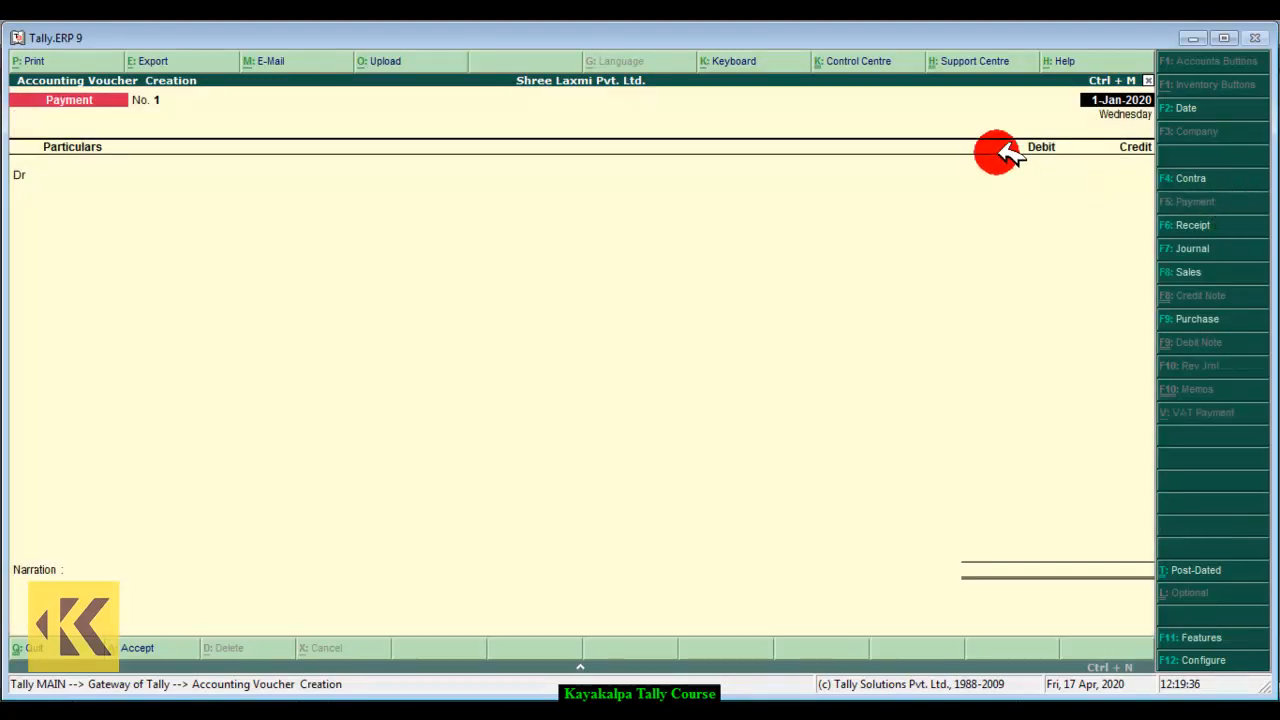
text(25 1 2020)
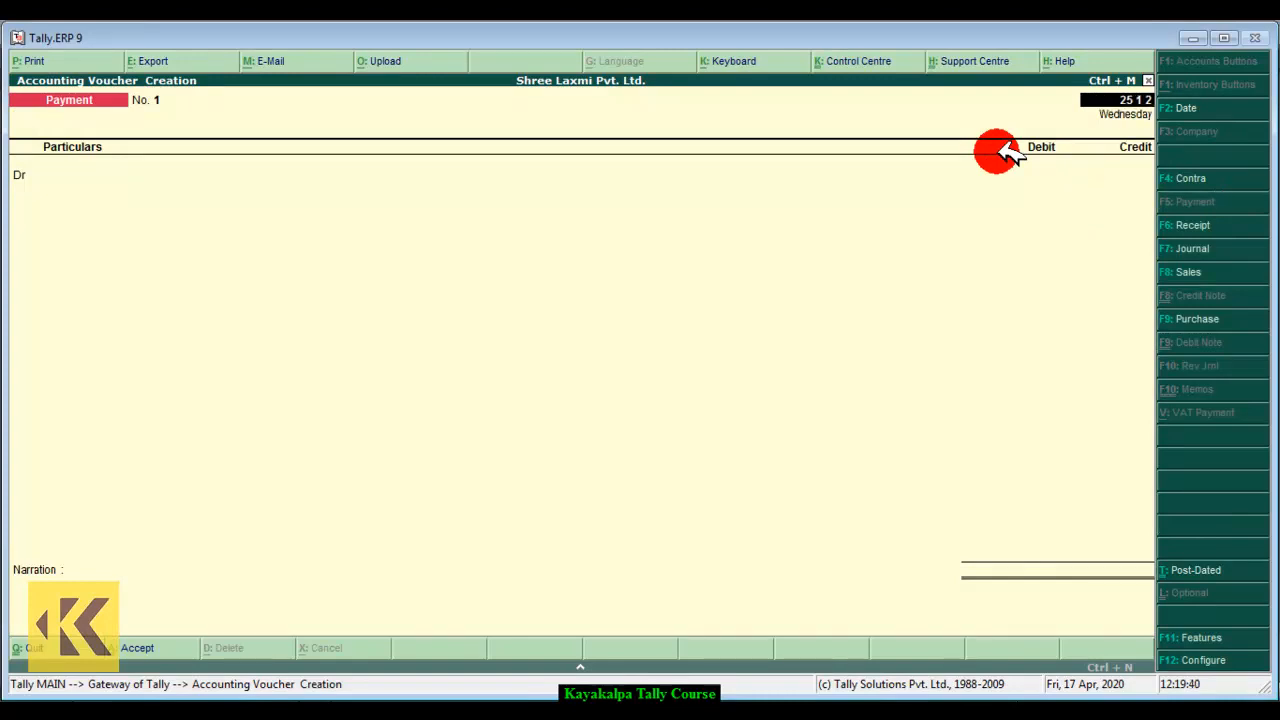
key(Return)
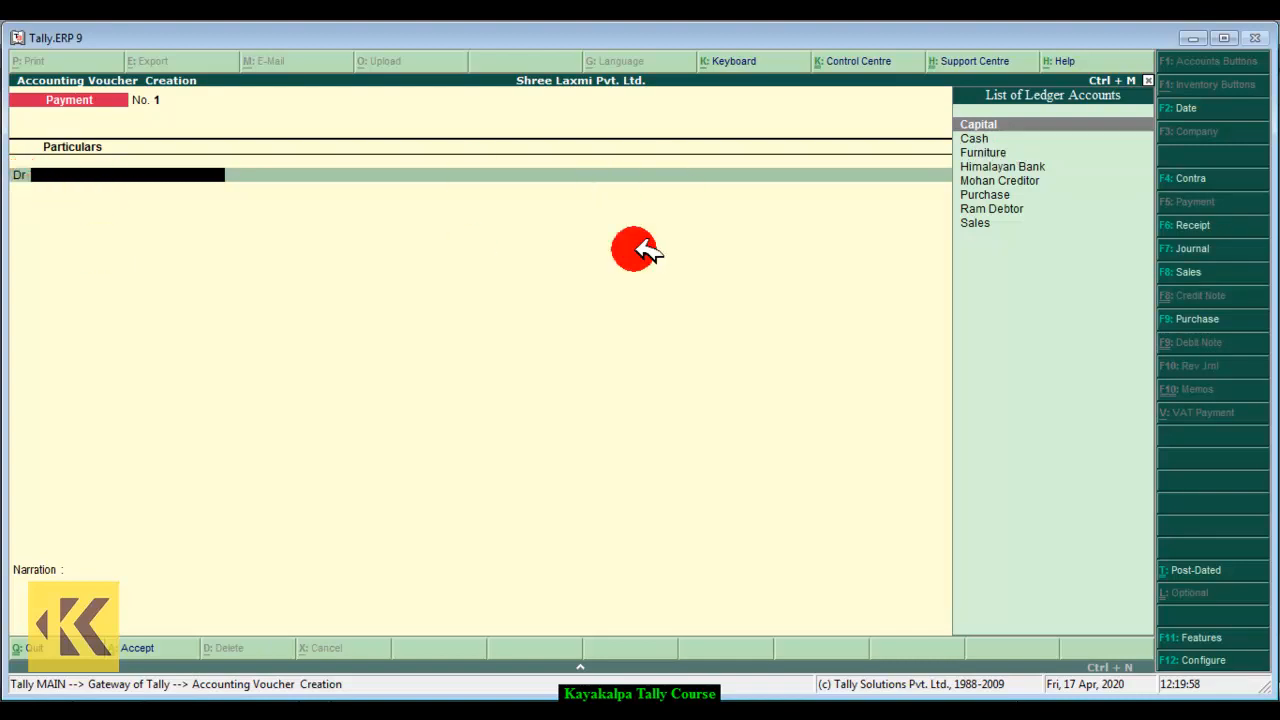
Debit the supplier's creditor ledger with 50000 and credit Cash with the proposed matching amount
click(1060, 180)
click(1064, 179)
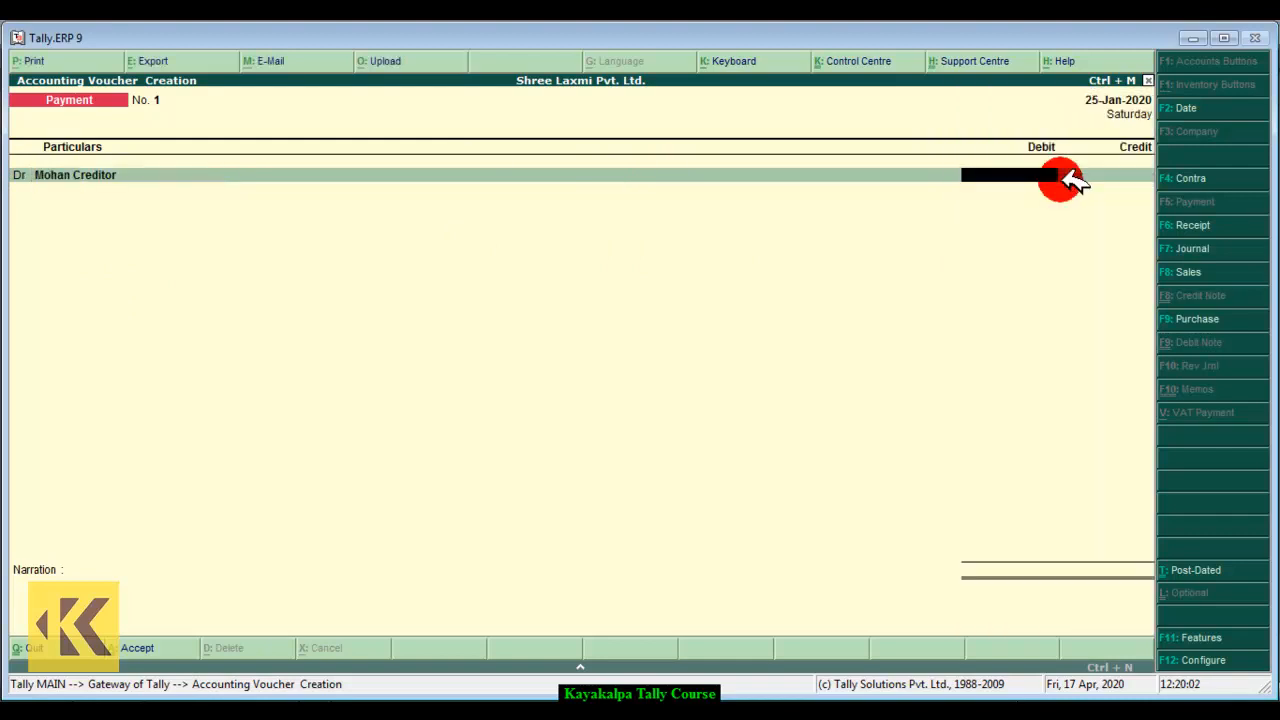
text(50000)
key(Return)
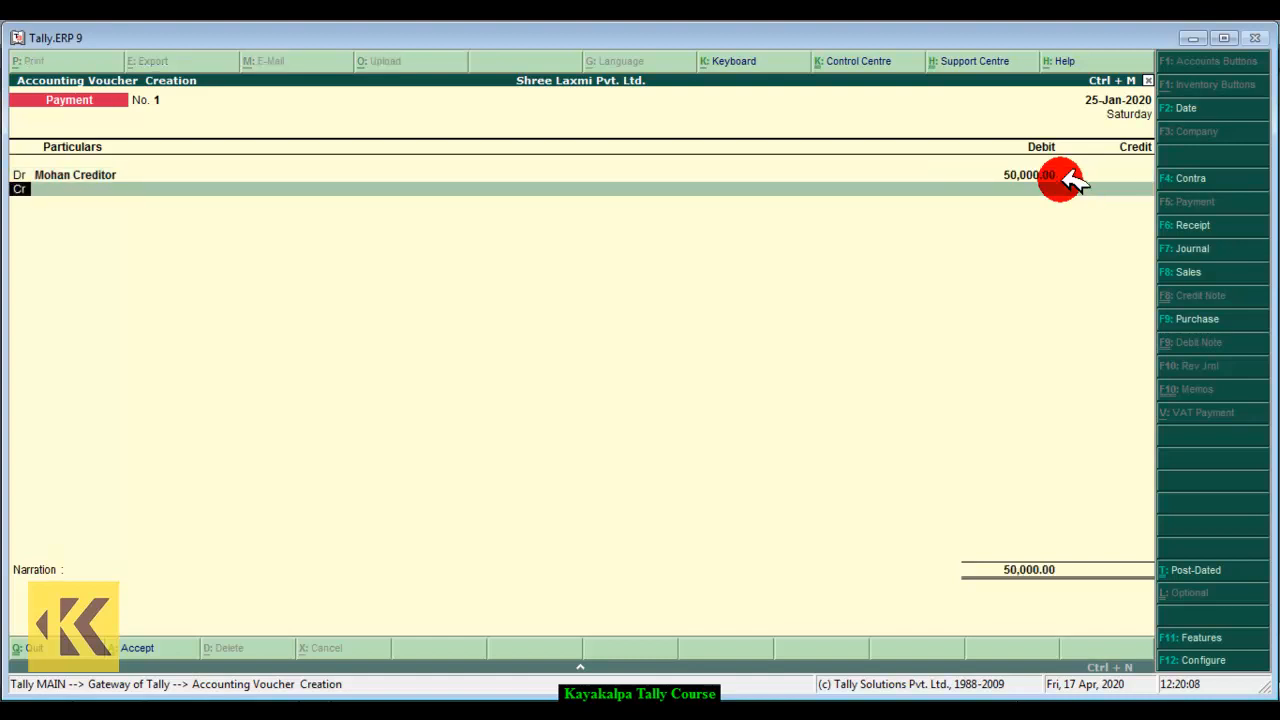
key(Return)
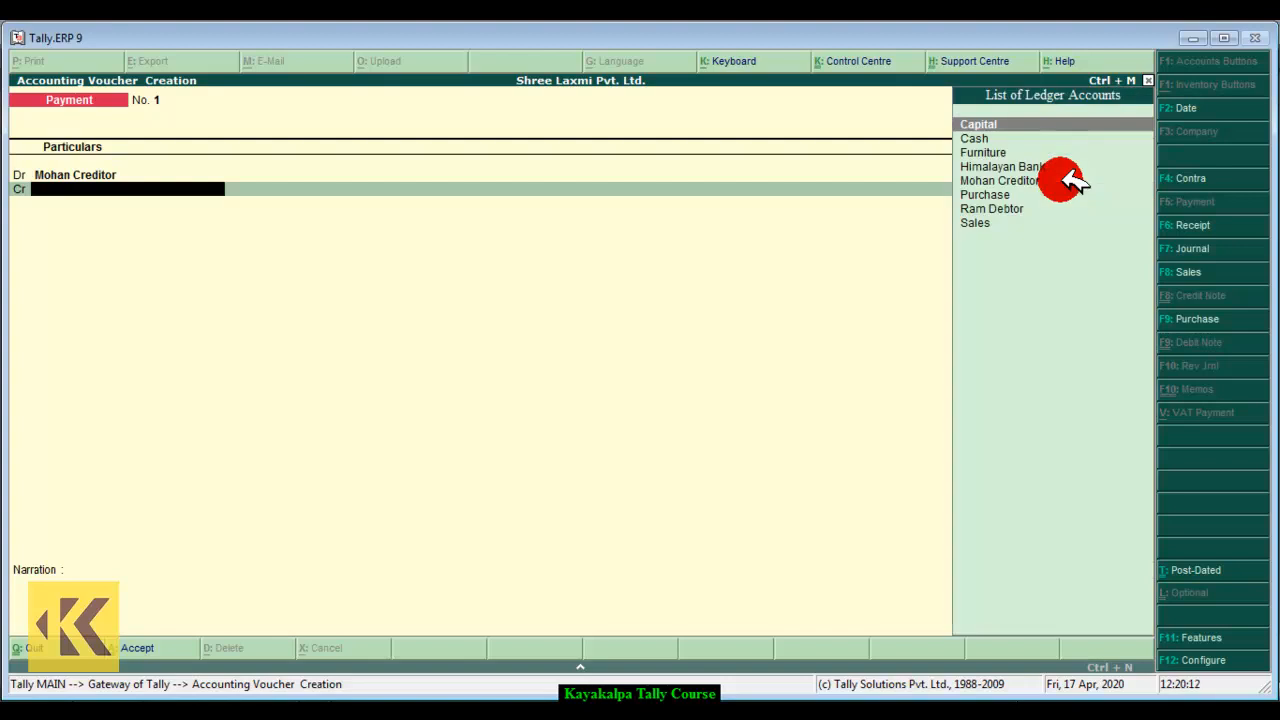
click(1000, 138)
click(1000, 138)
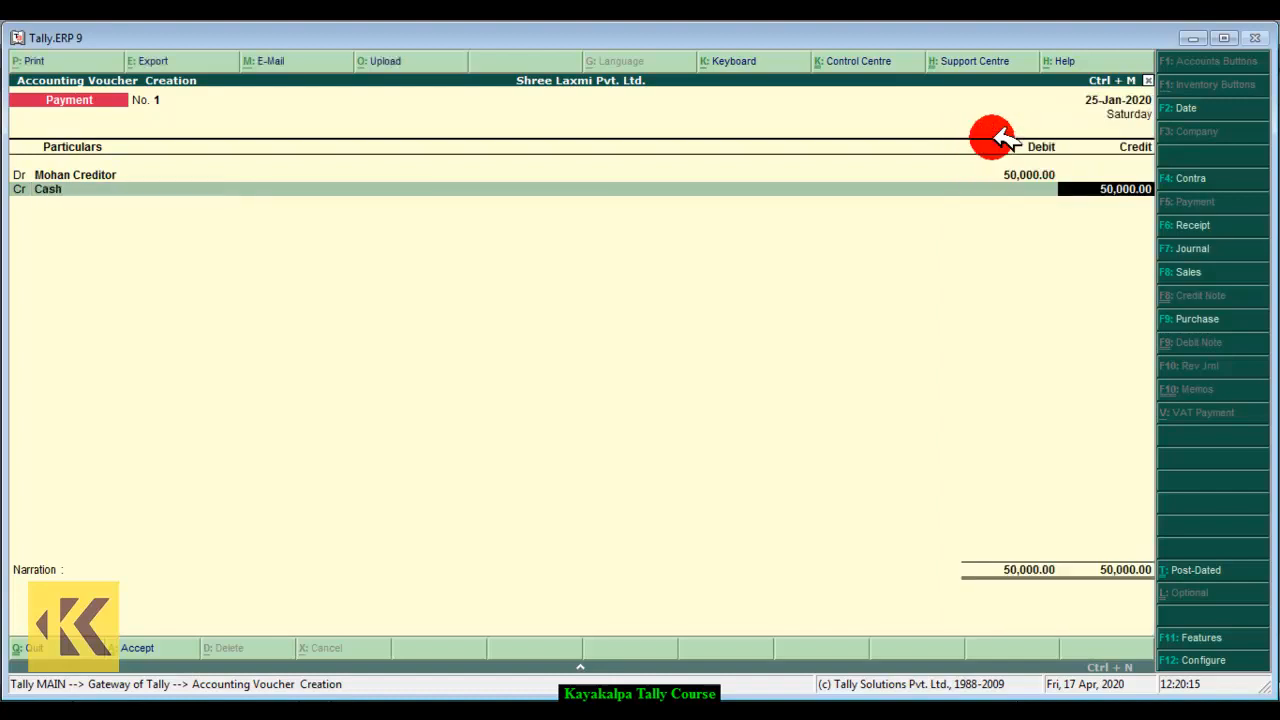
key(Return)
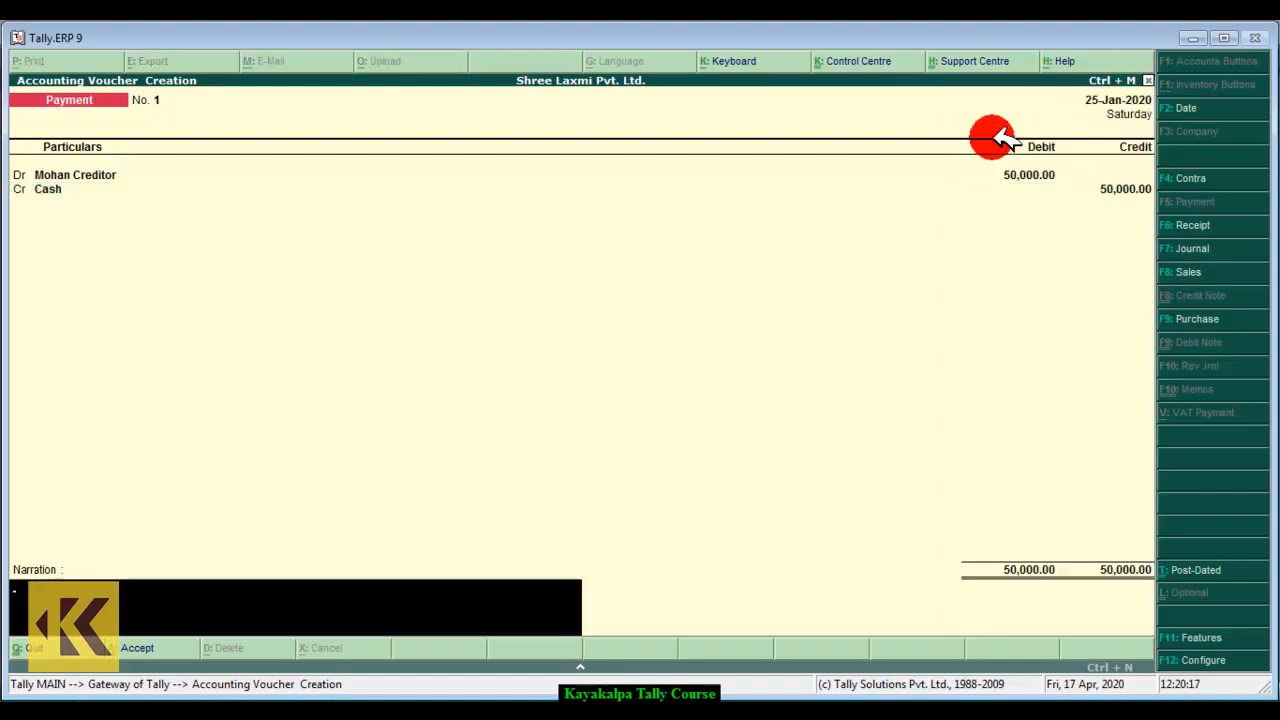
Enter the narration "being cash paid to supplier." and accept the payment voucher
text(being cash paid t)
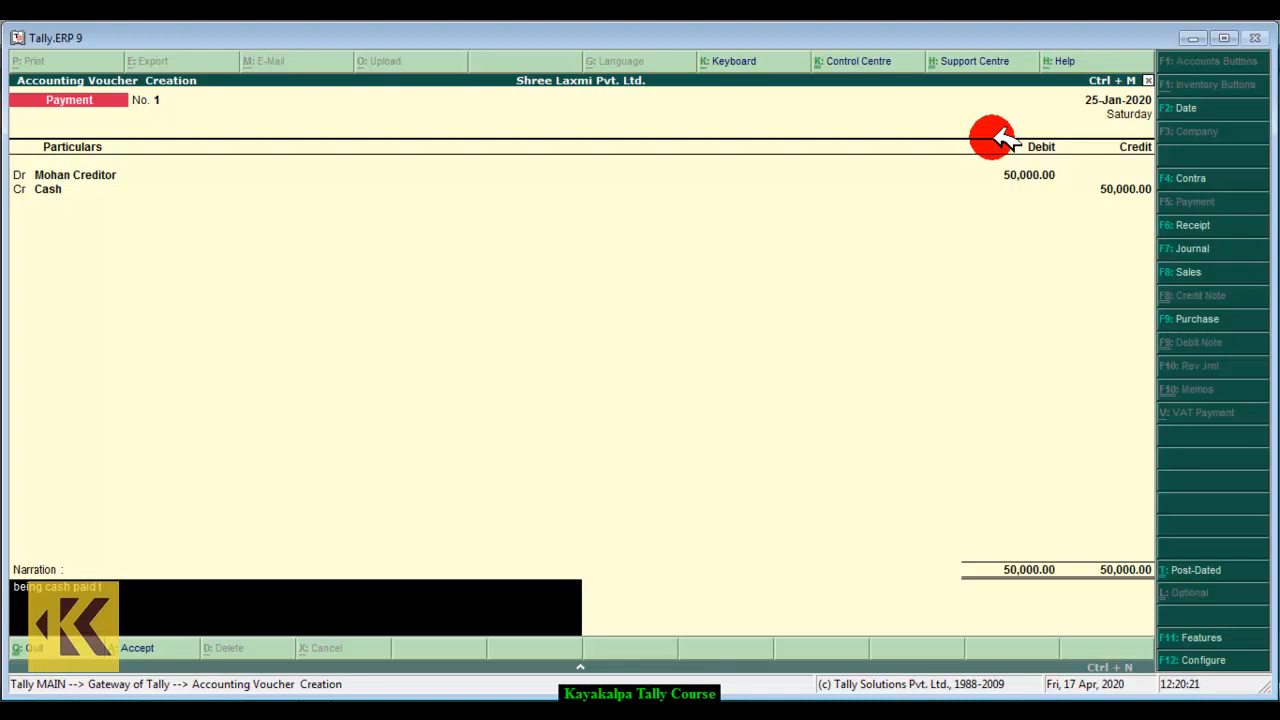
text(o supplier.)
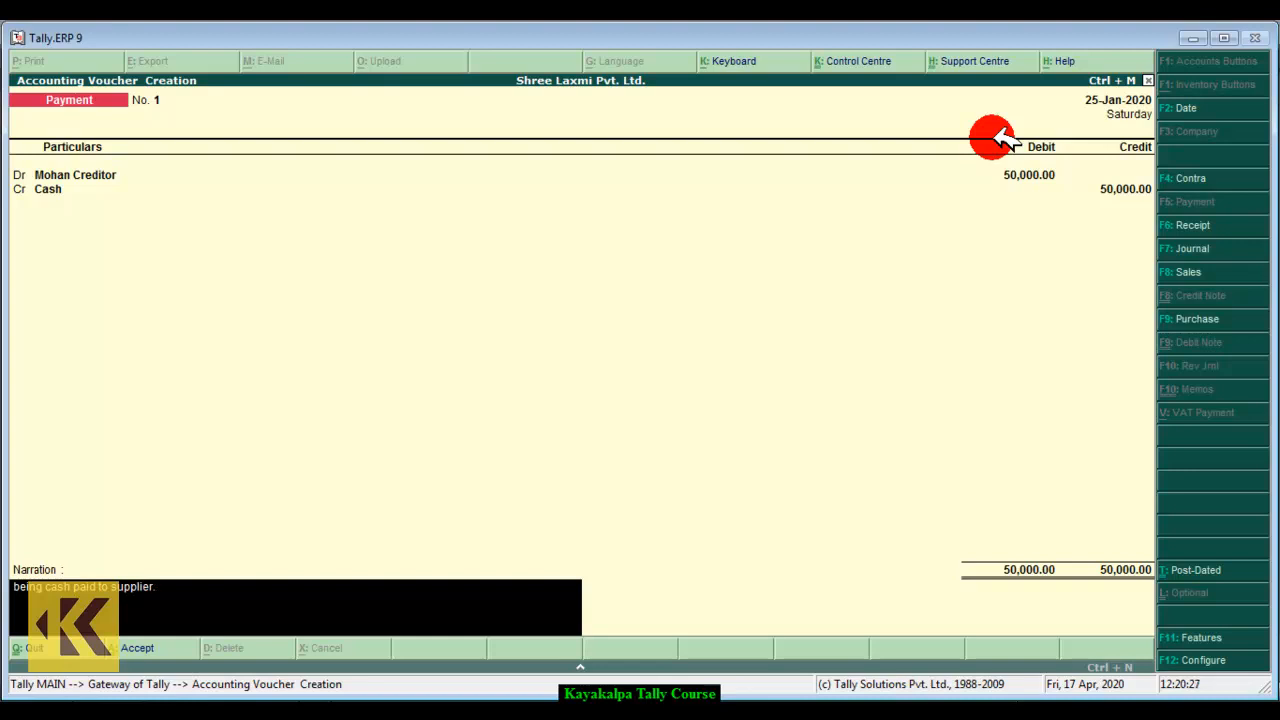
key(Return)
key(Return)
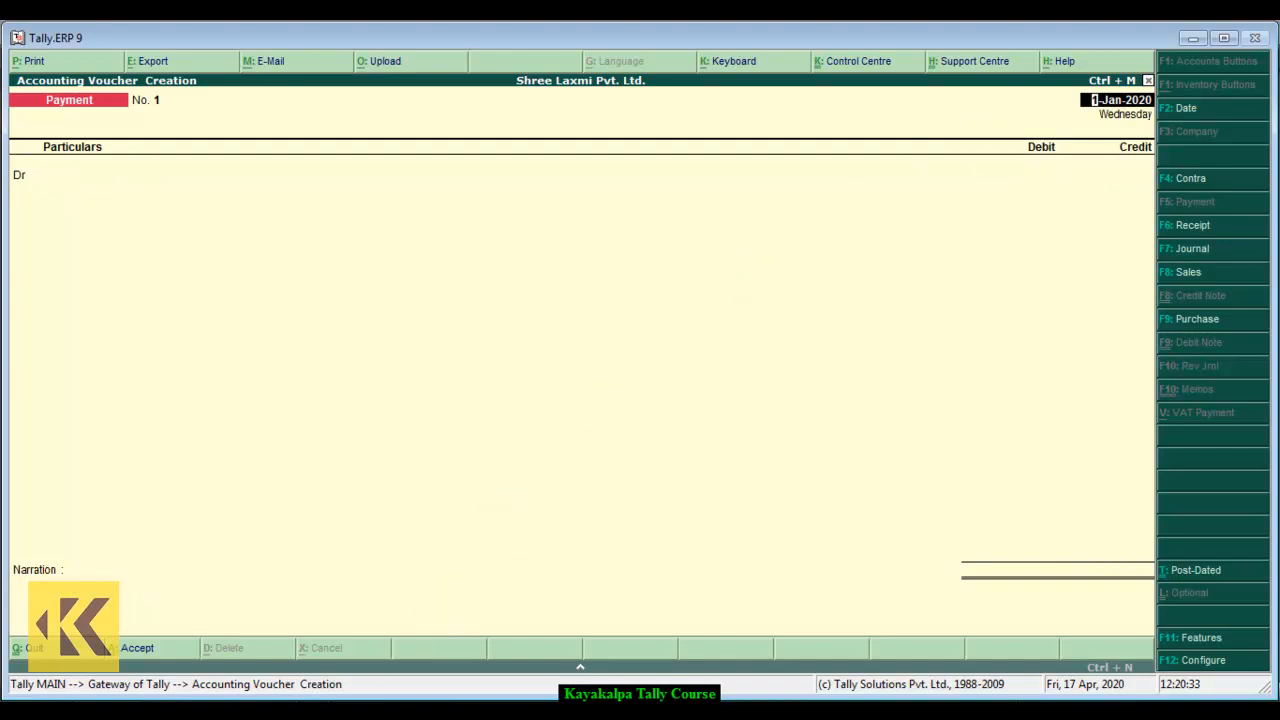
Check the wages transaction in Word, return to Tally.ERP 9 and date the new payment voucher 26-1-2020
key(alt+Tab)
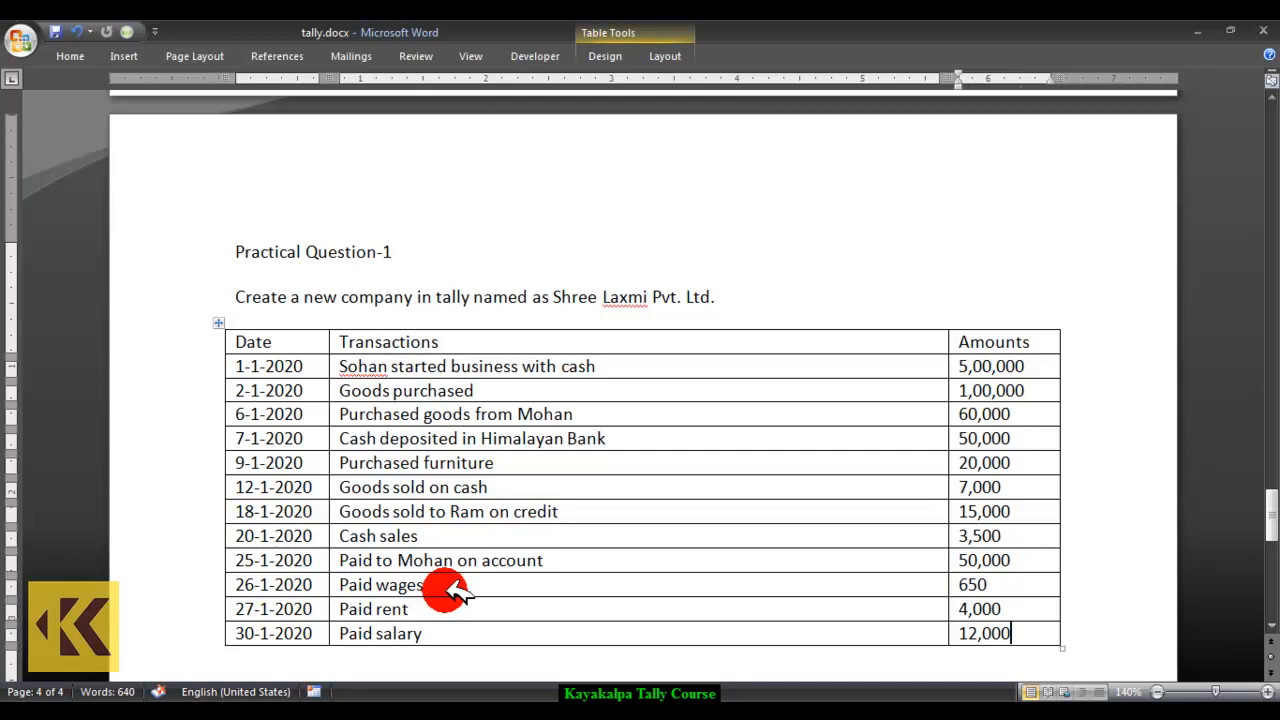
click(452, 711)
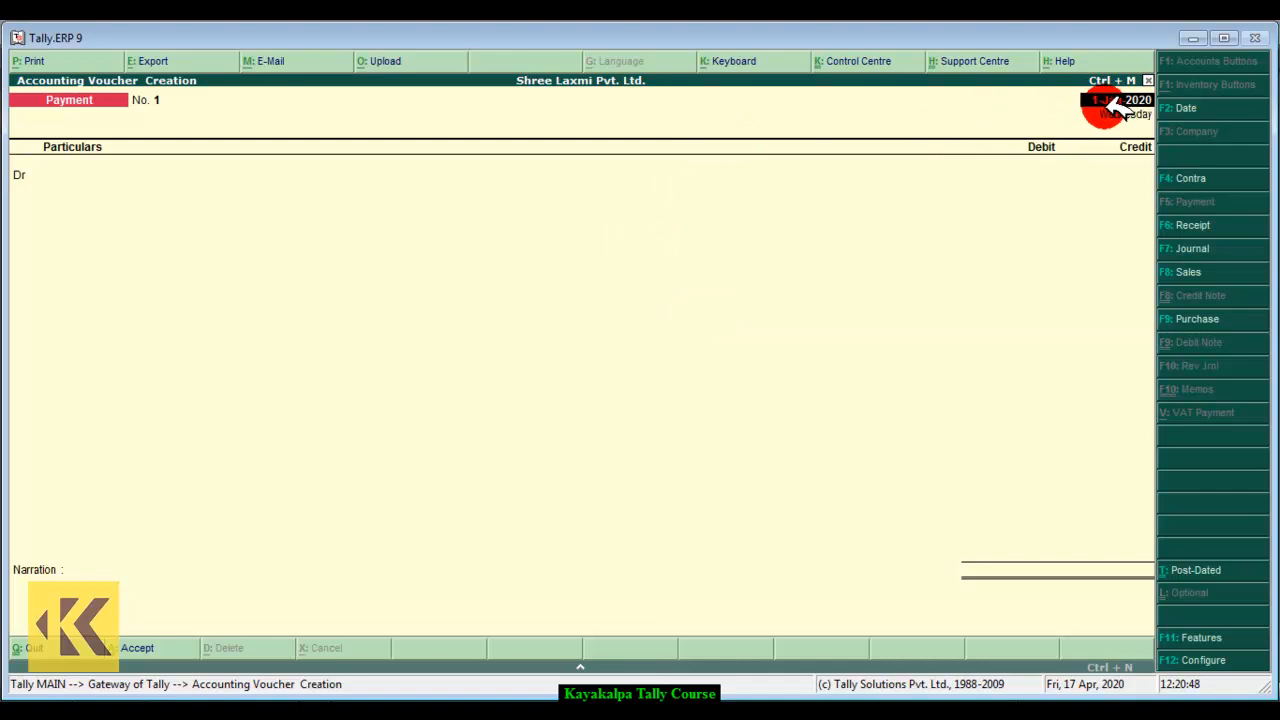
text(26 1)
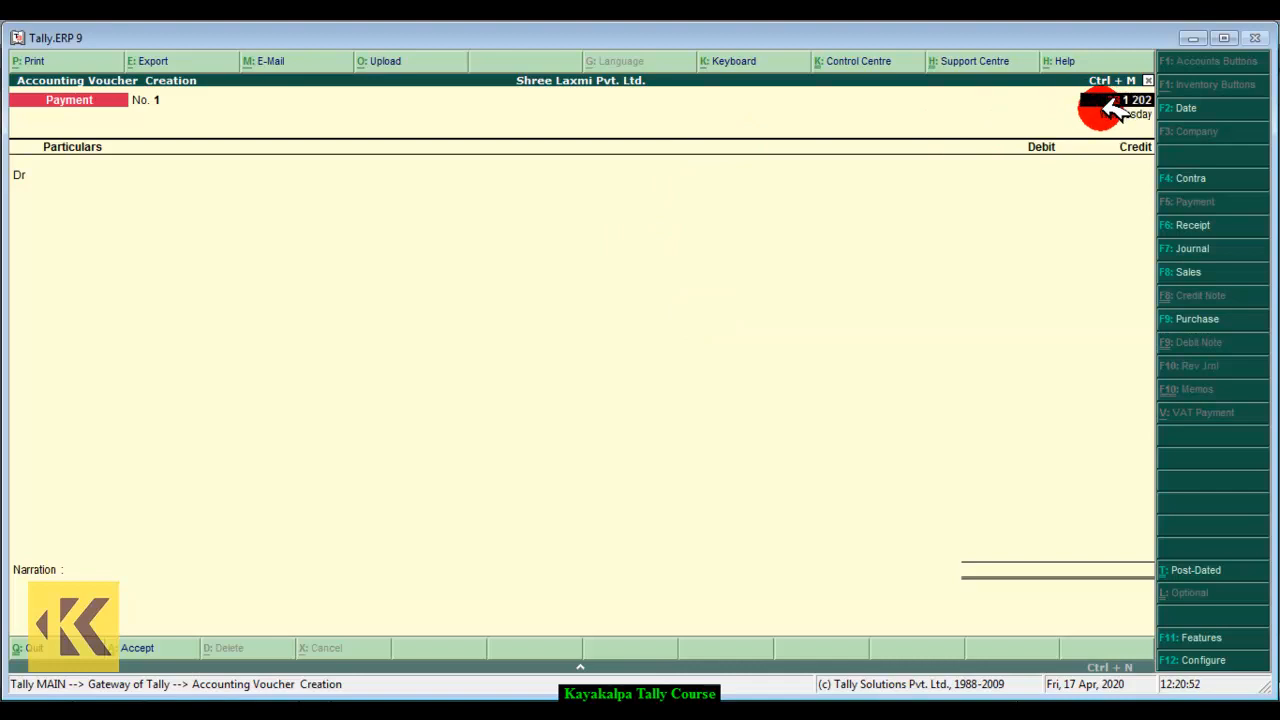
key(Return)
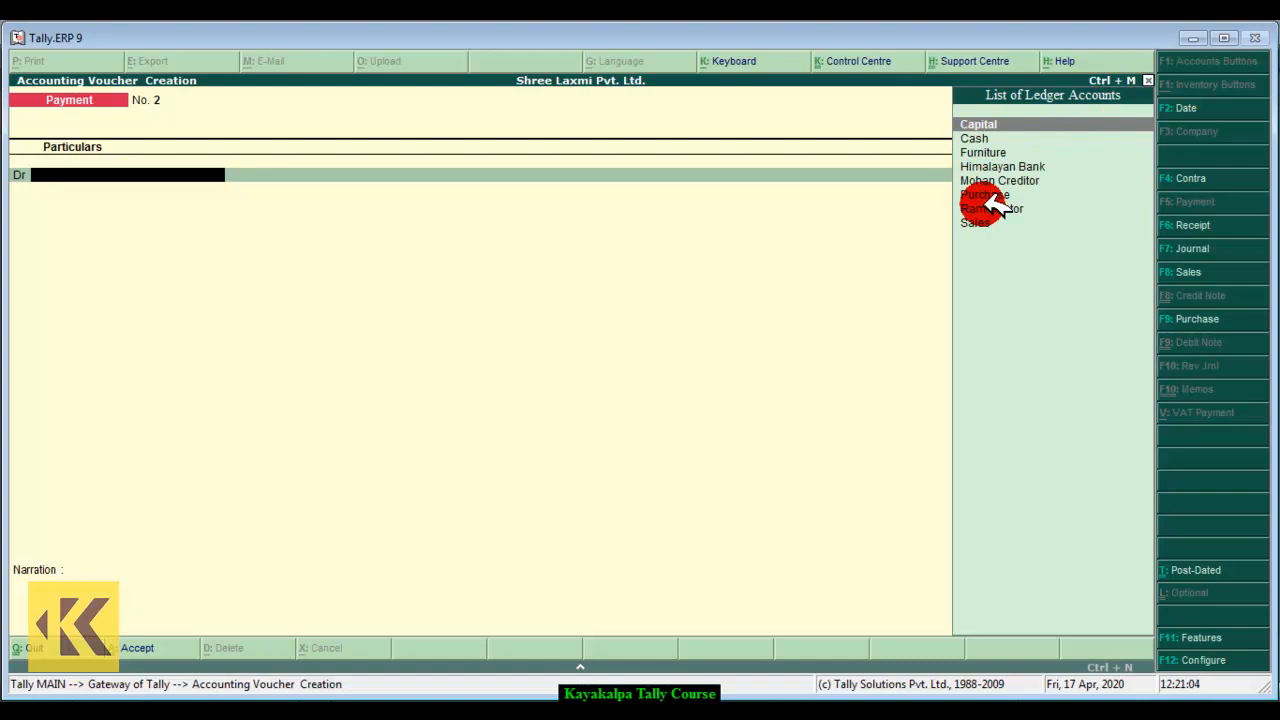
Create a Wages ledger under Direct Expenses from within the payment voucher, without an alias, and use it as the debit account
key(alt+c)
text(Wages)
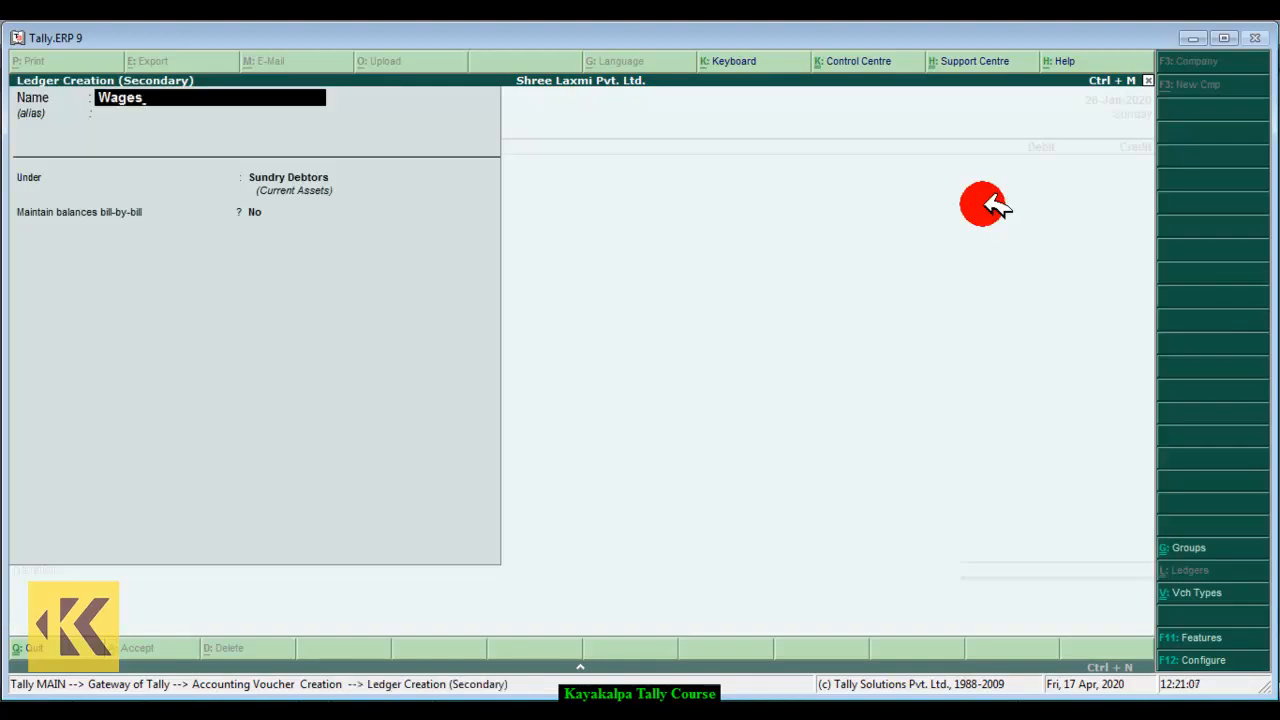
key(Return)
key(Return)
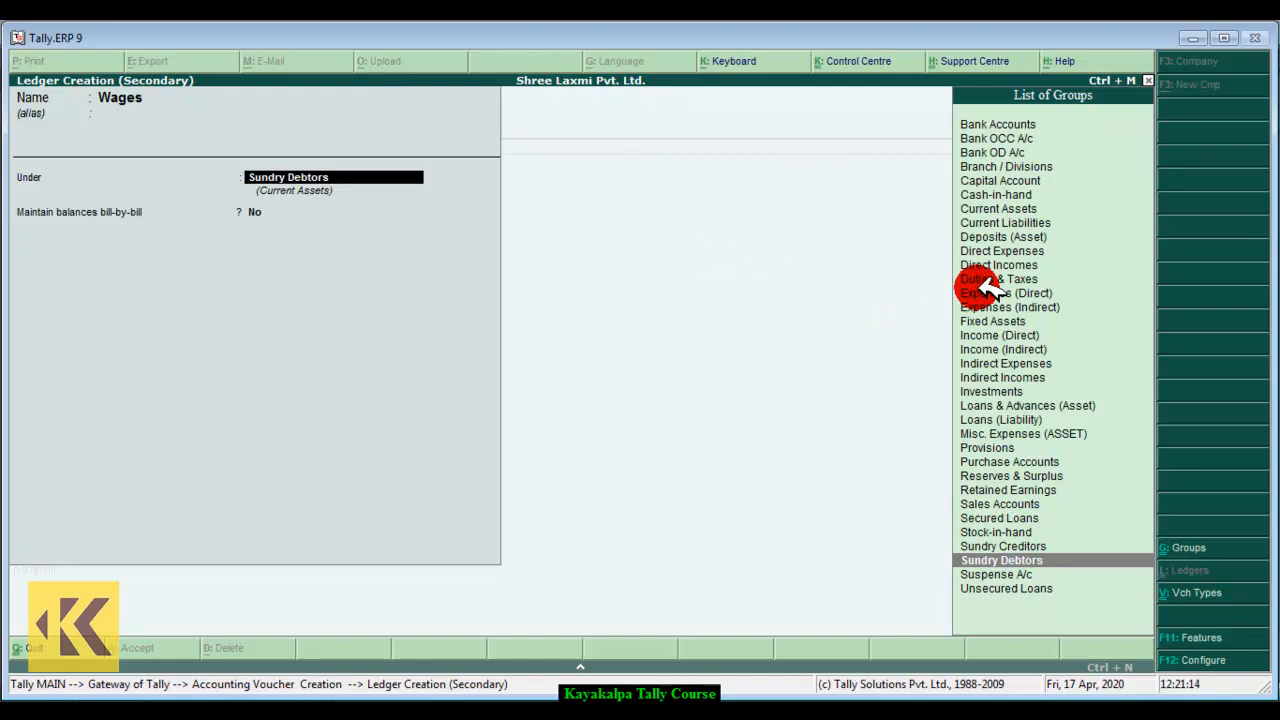
click(1010, 250)
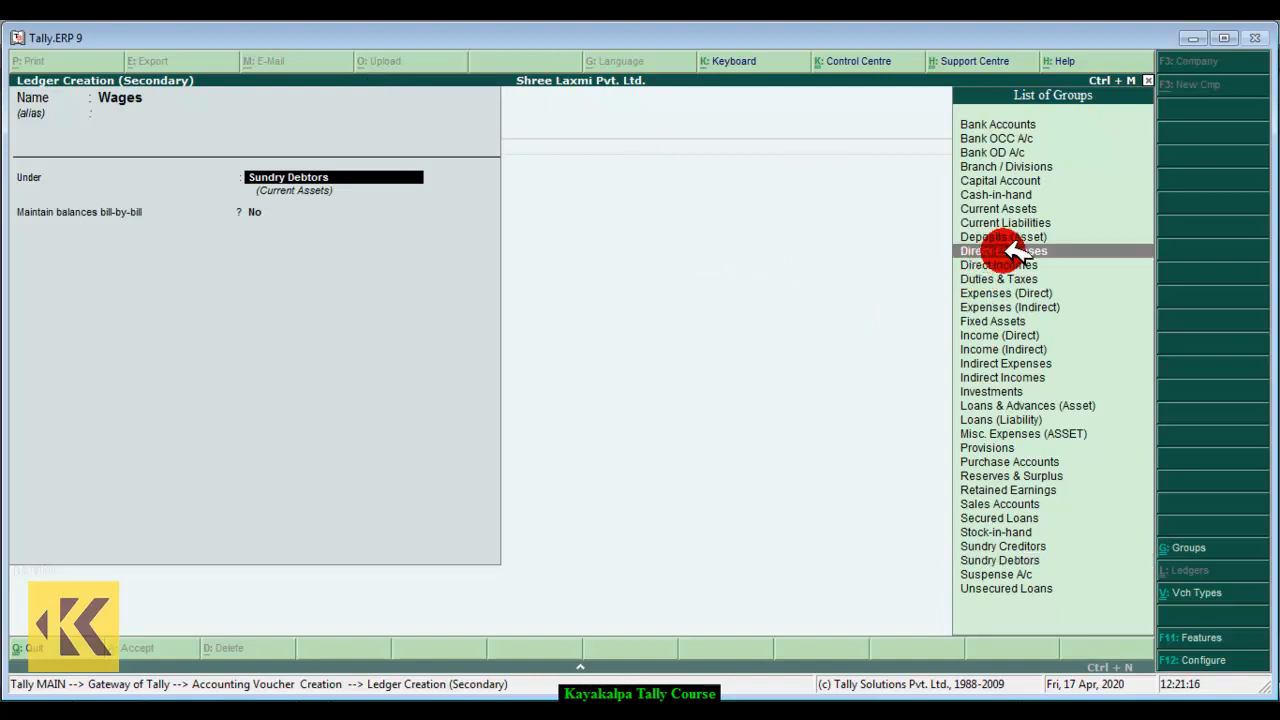
key(Return)
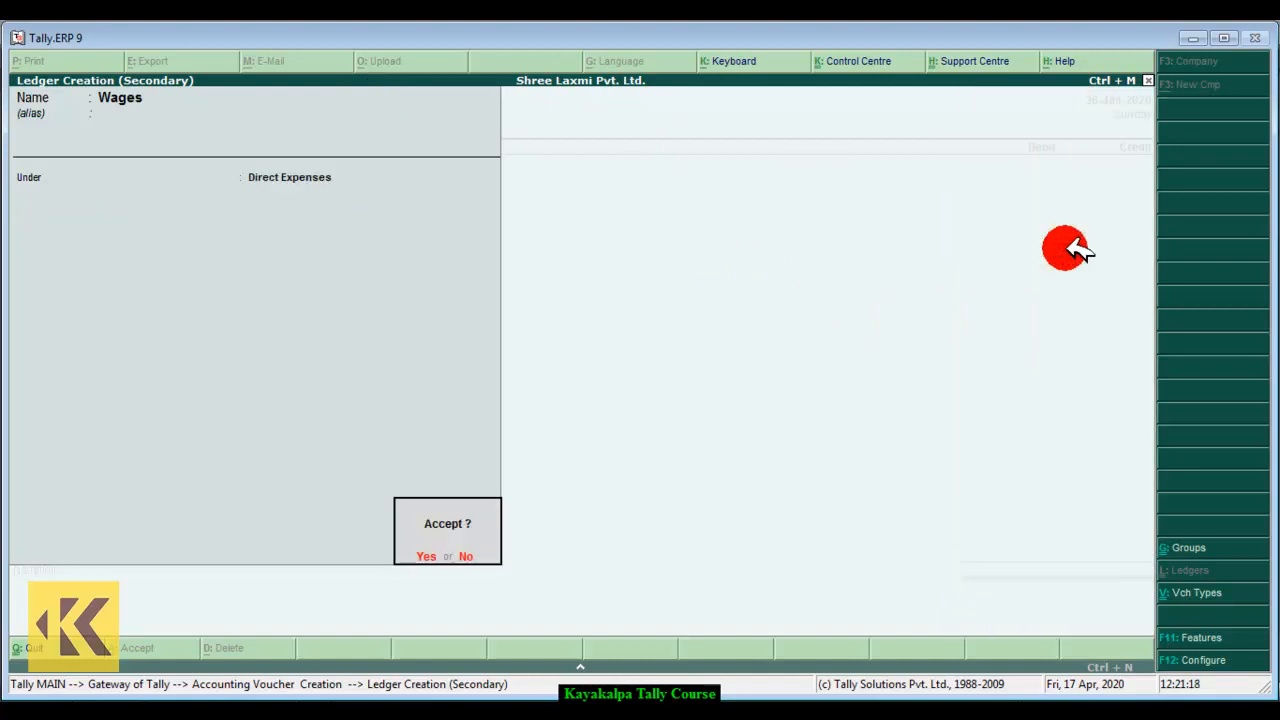
key(Return)
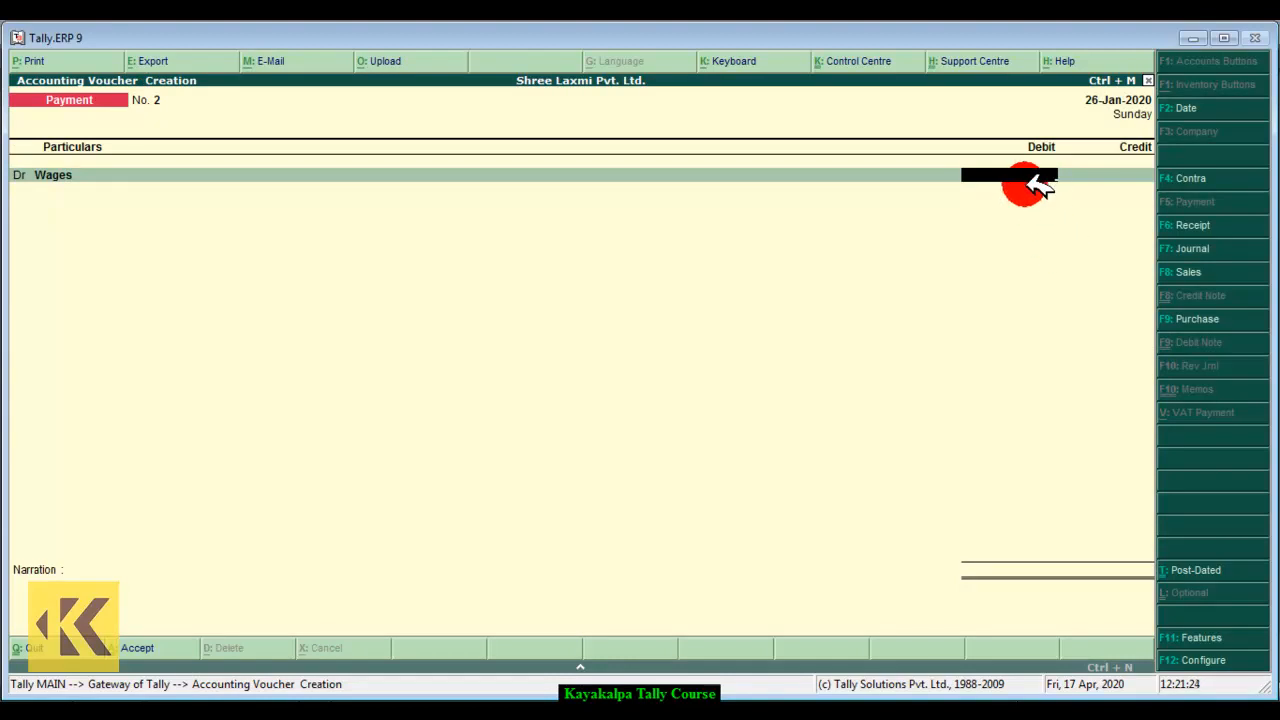
Debit Wages with 650 and credit Cash with the proposed matching amount in the payment voucher
text(650)
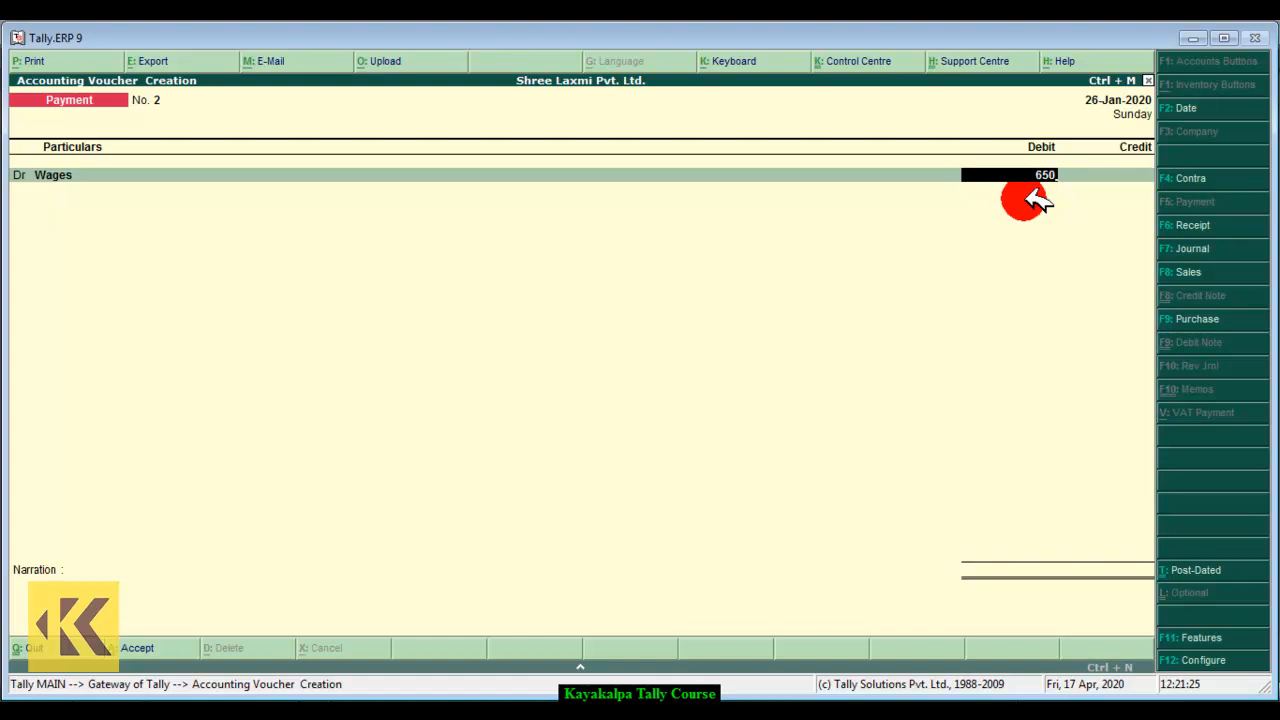
key(Return)
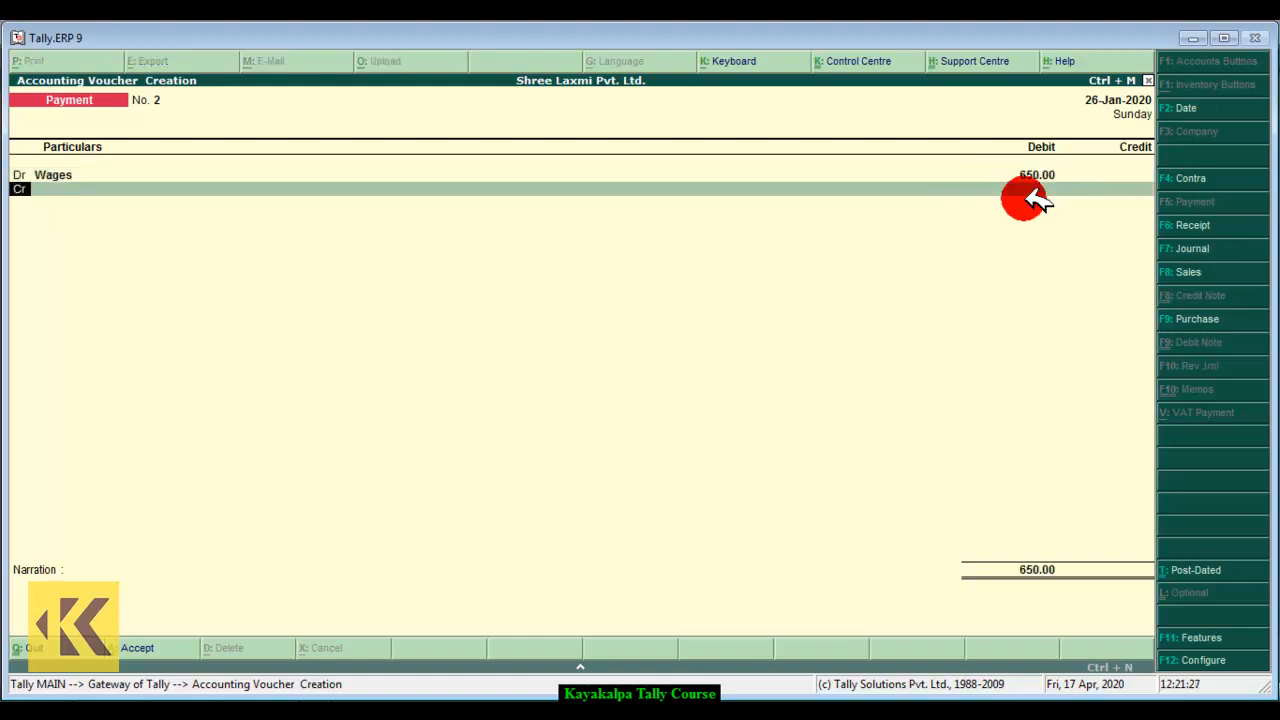
key(Return)
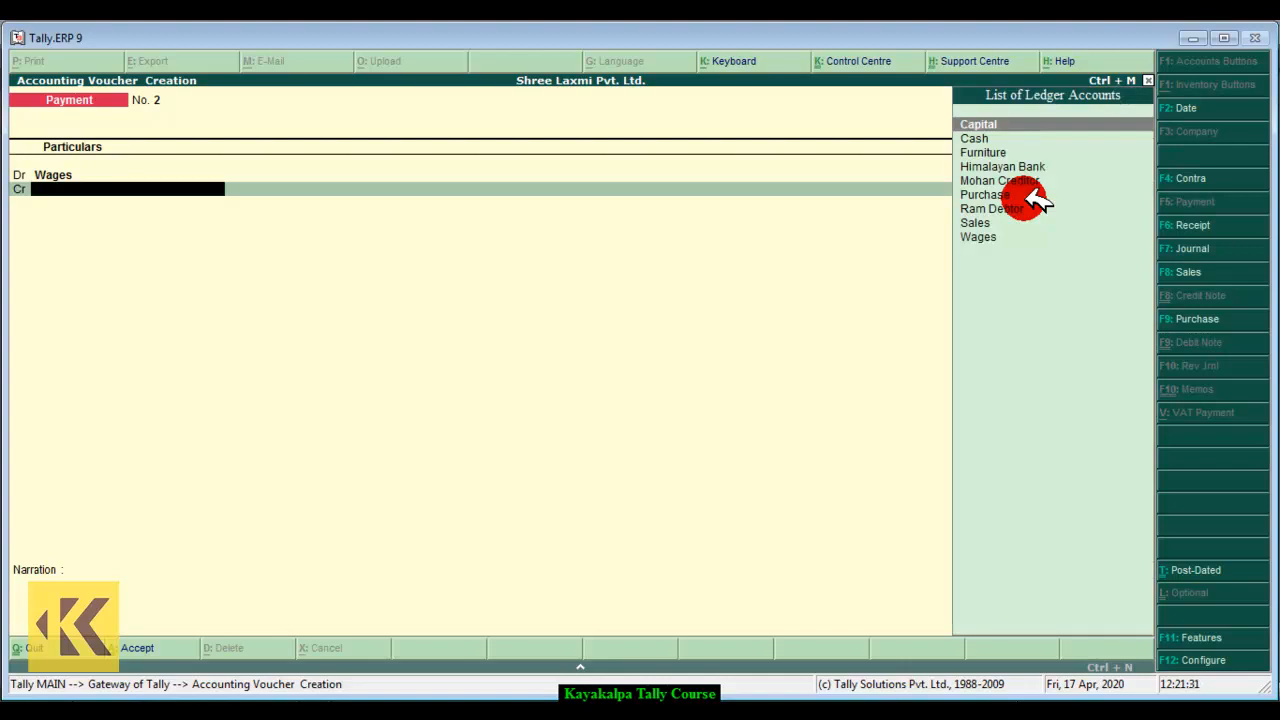
click(996, 138)
click(1000, 139)
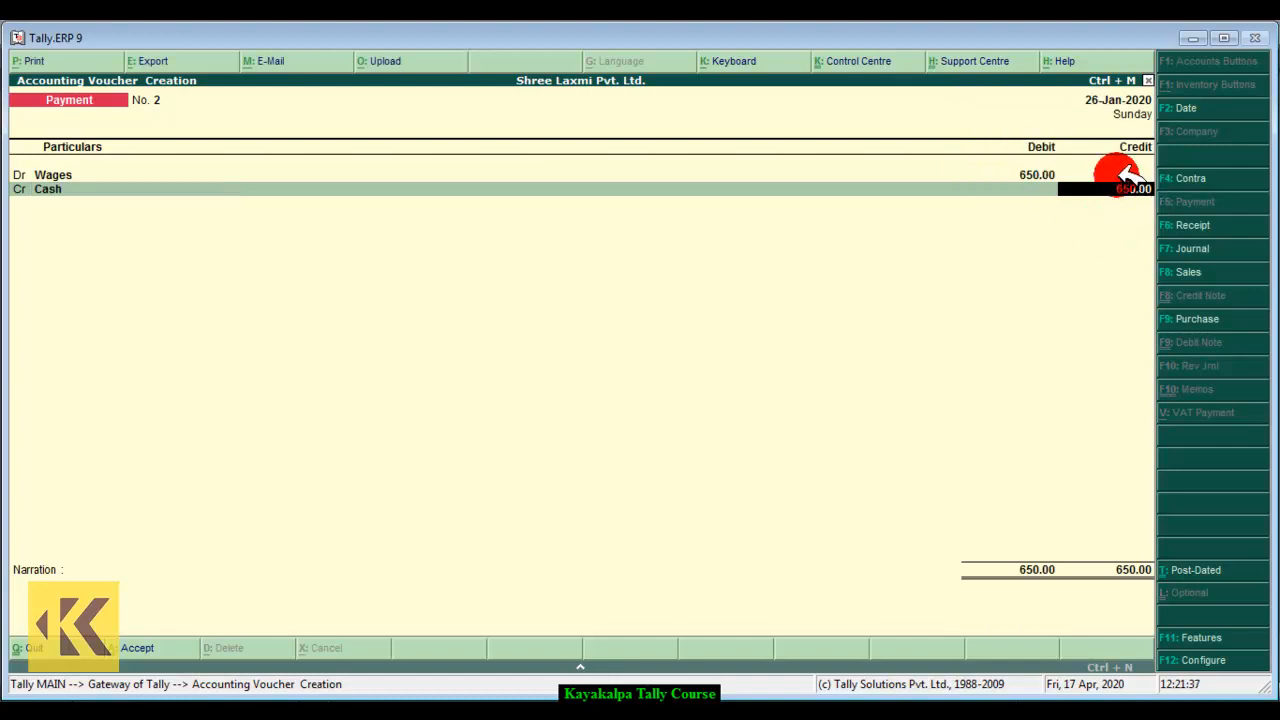
key(Return)
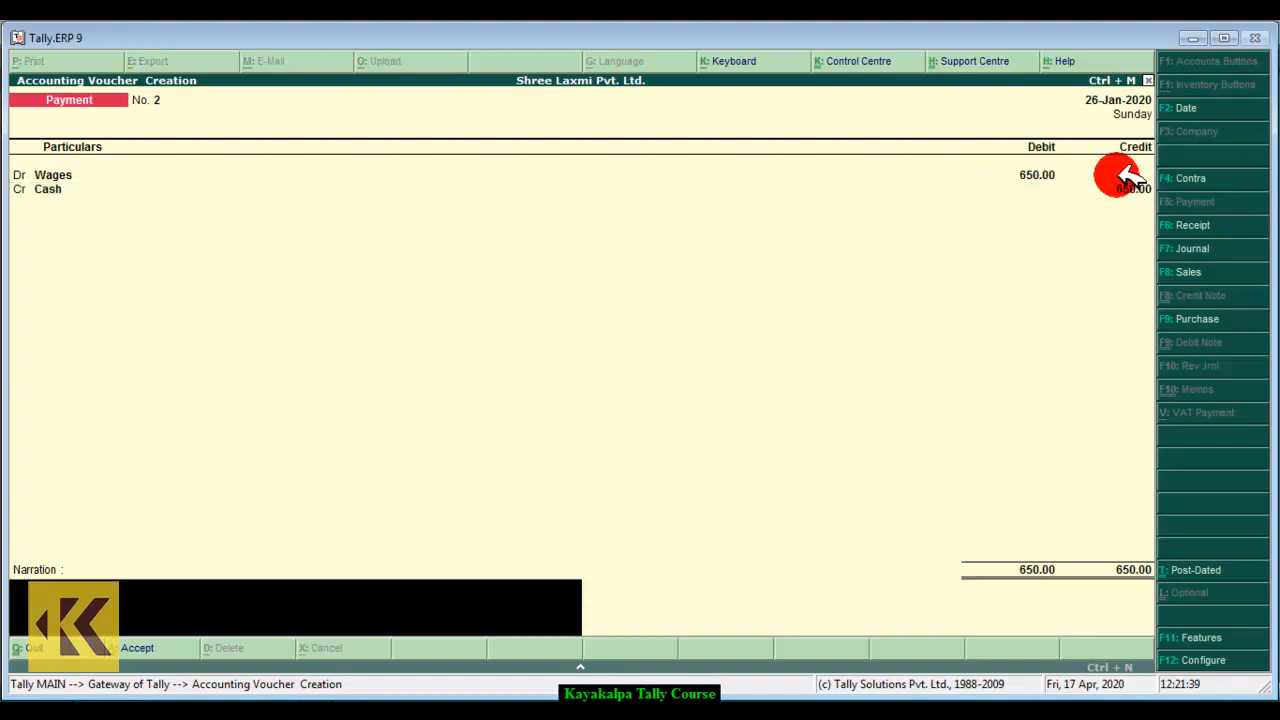
Enter the narration "being wages paid on cash." and accept the wages payment voucher
text(being wages paid)
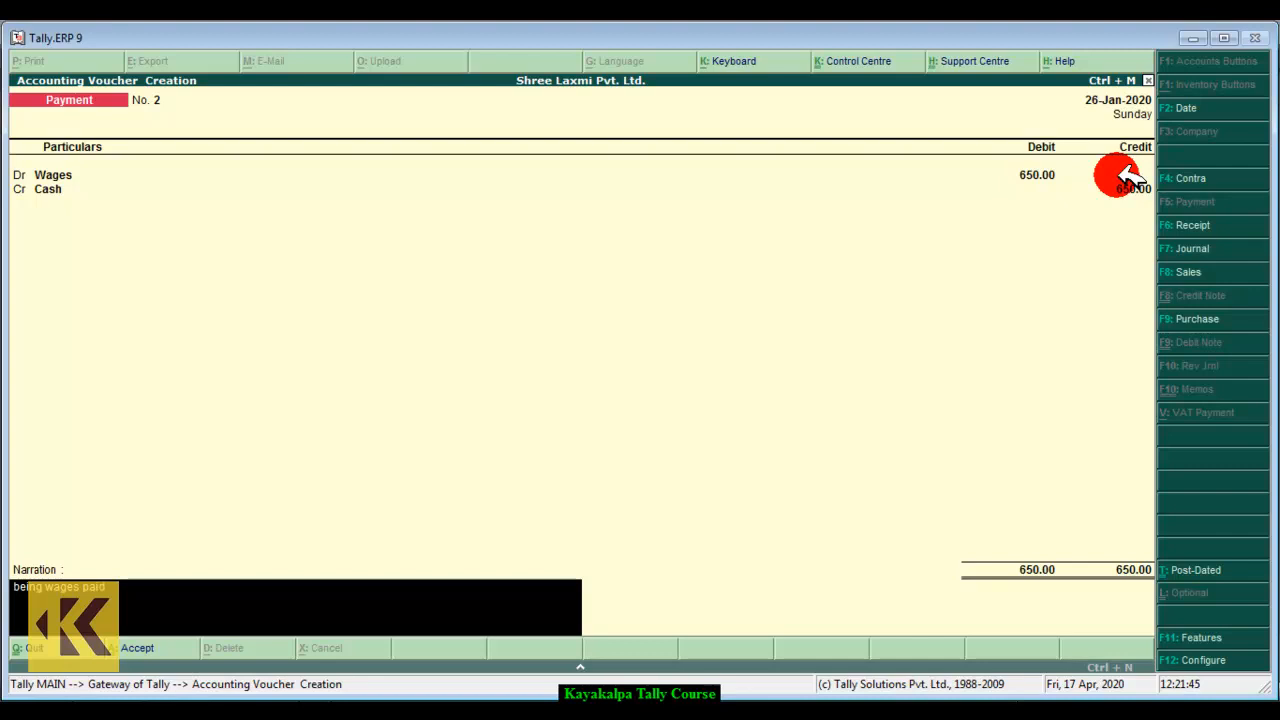
text( on cash.)
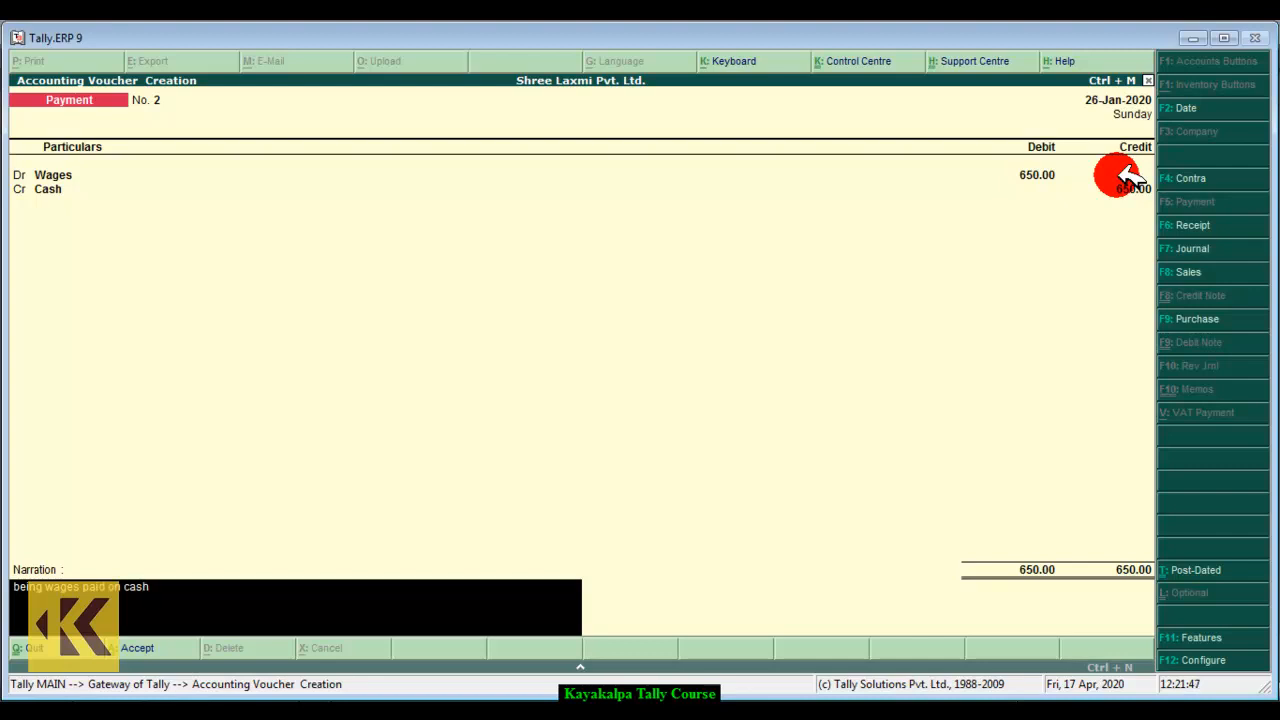
key(Return)
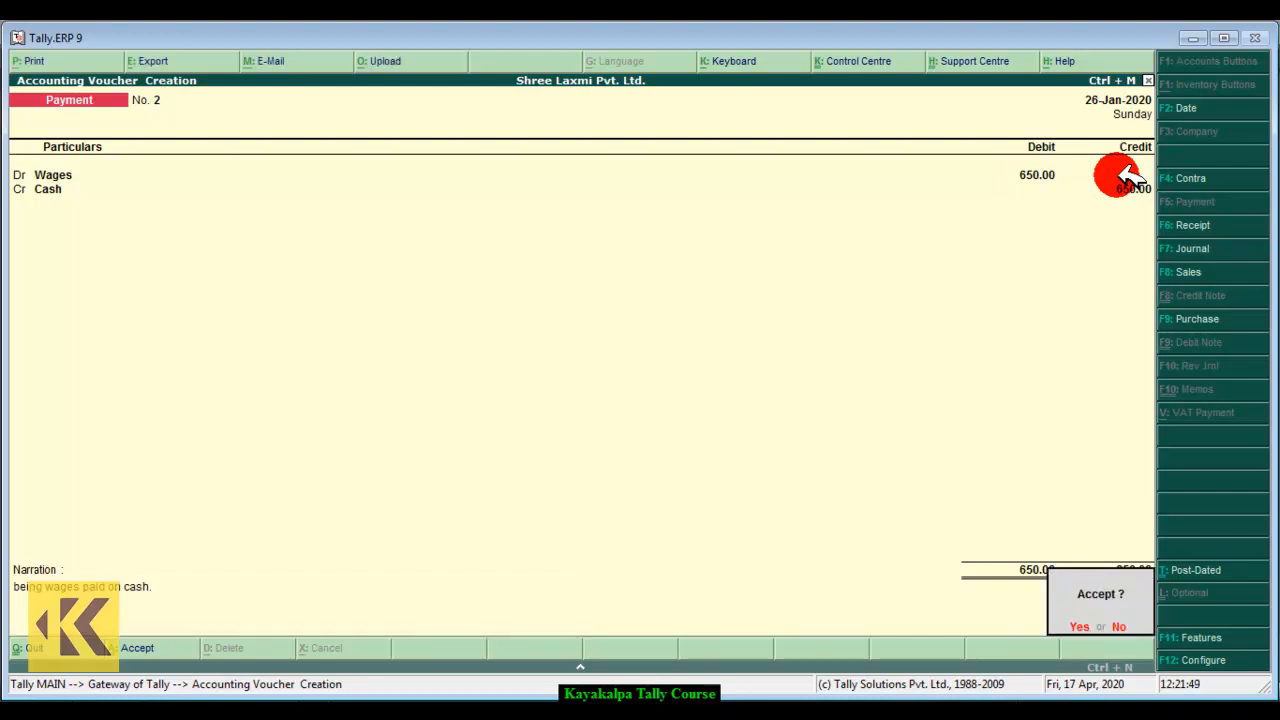
key(Return)
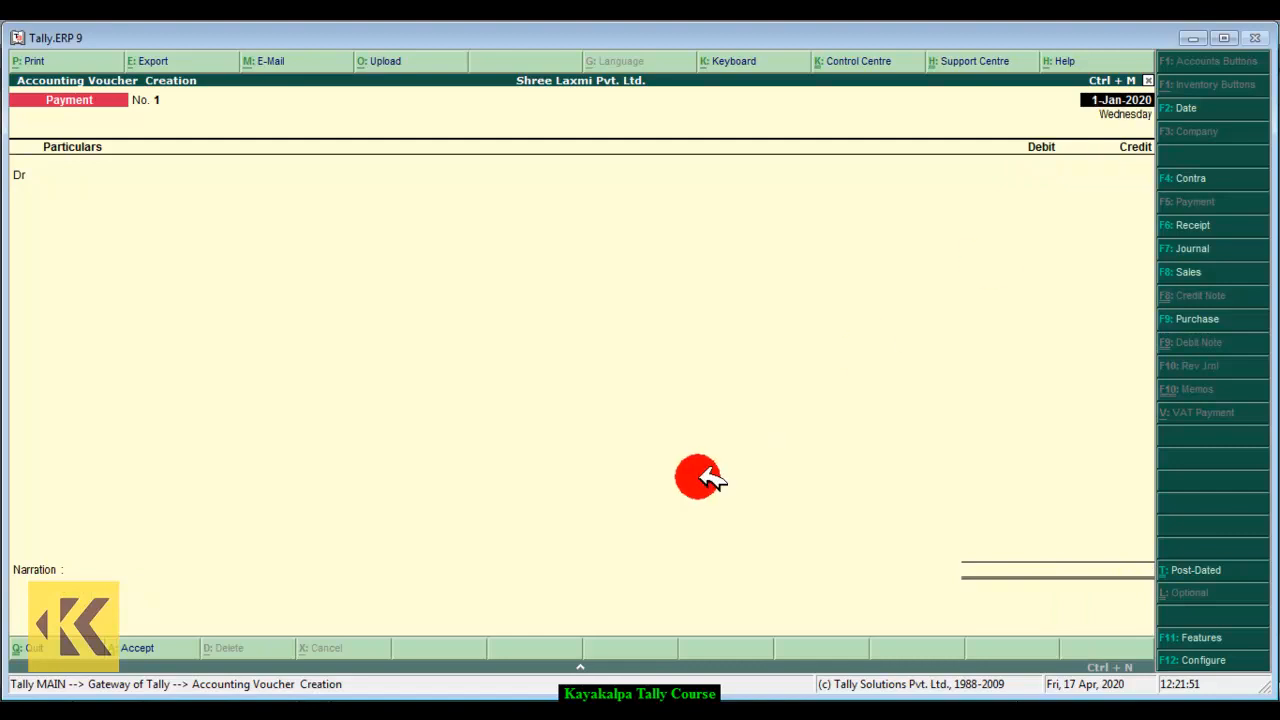
Check the rent transaction in Word, return to Tally.ERP 9 and date the new payment voucher 27-1-2020
click(430, 712)
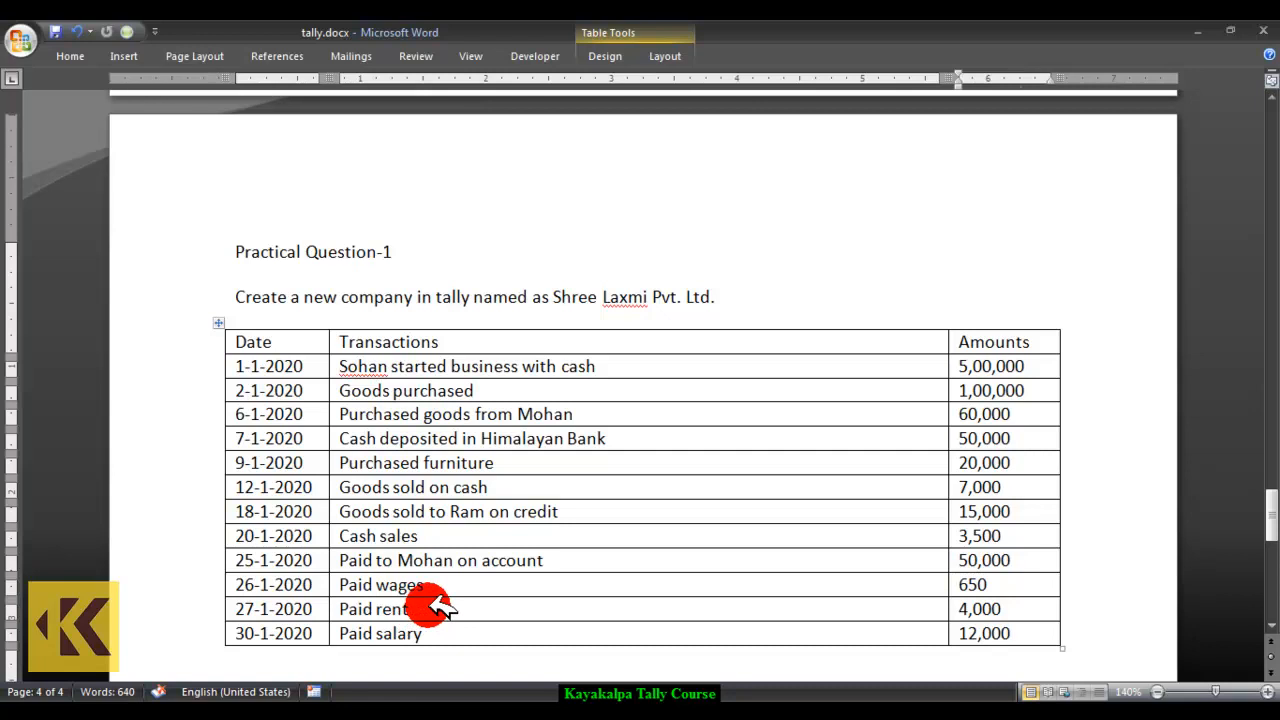
key(alt+Tab)
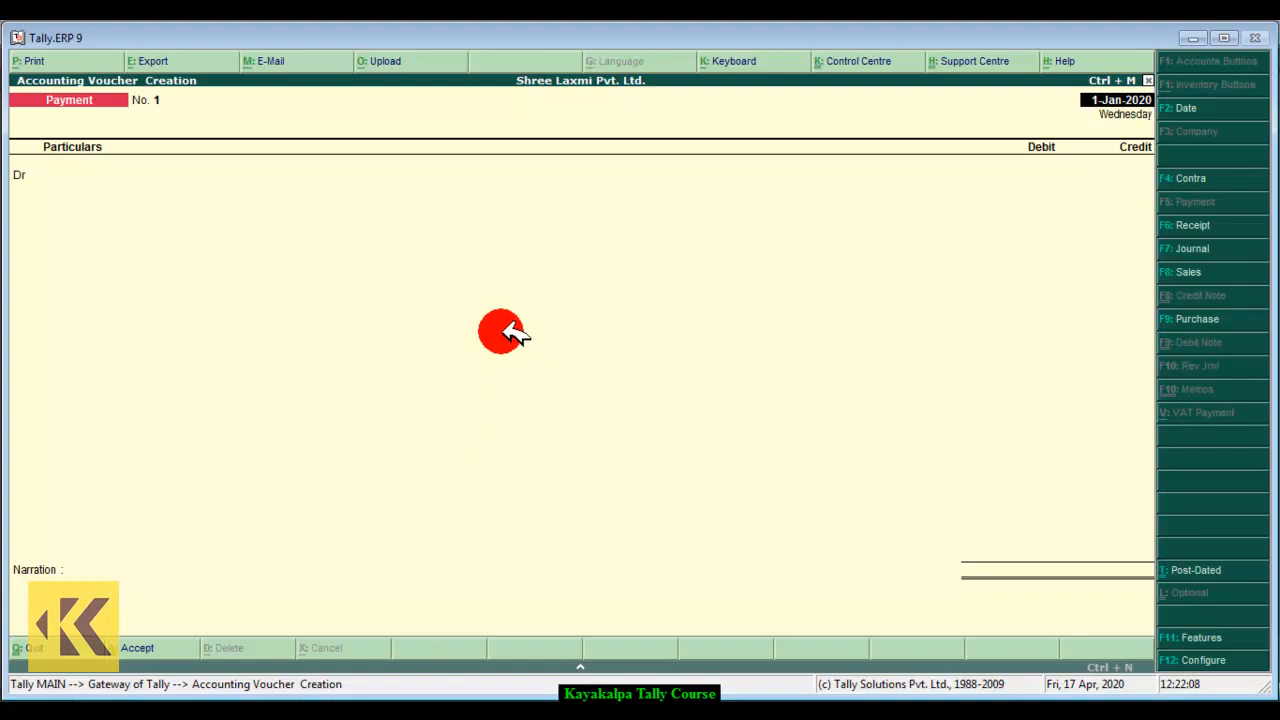
text(27 1 2020)
key(Return)
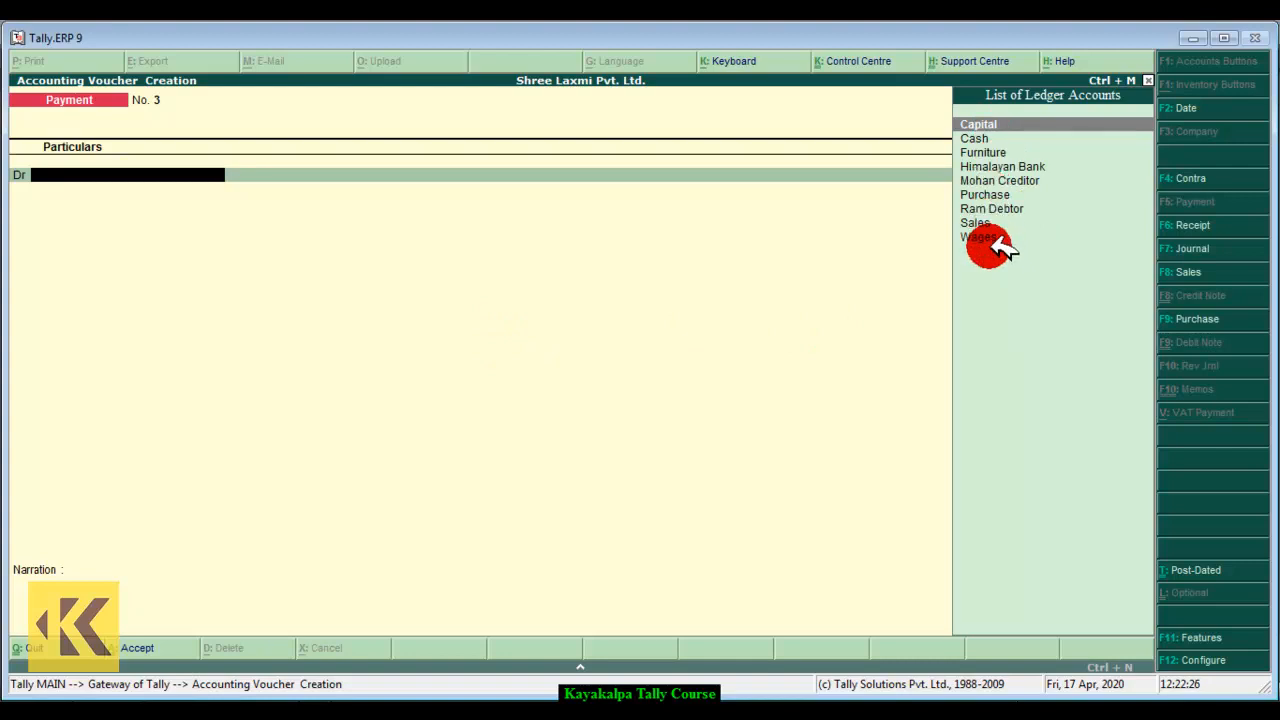
Create a Rent ledger under Indirect Expenses from within the payment voucher, without an alias, and use it as the debit account
key(alt+c)
text(Rent)
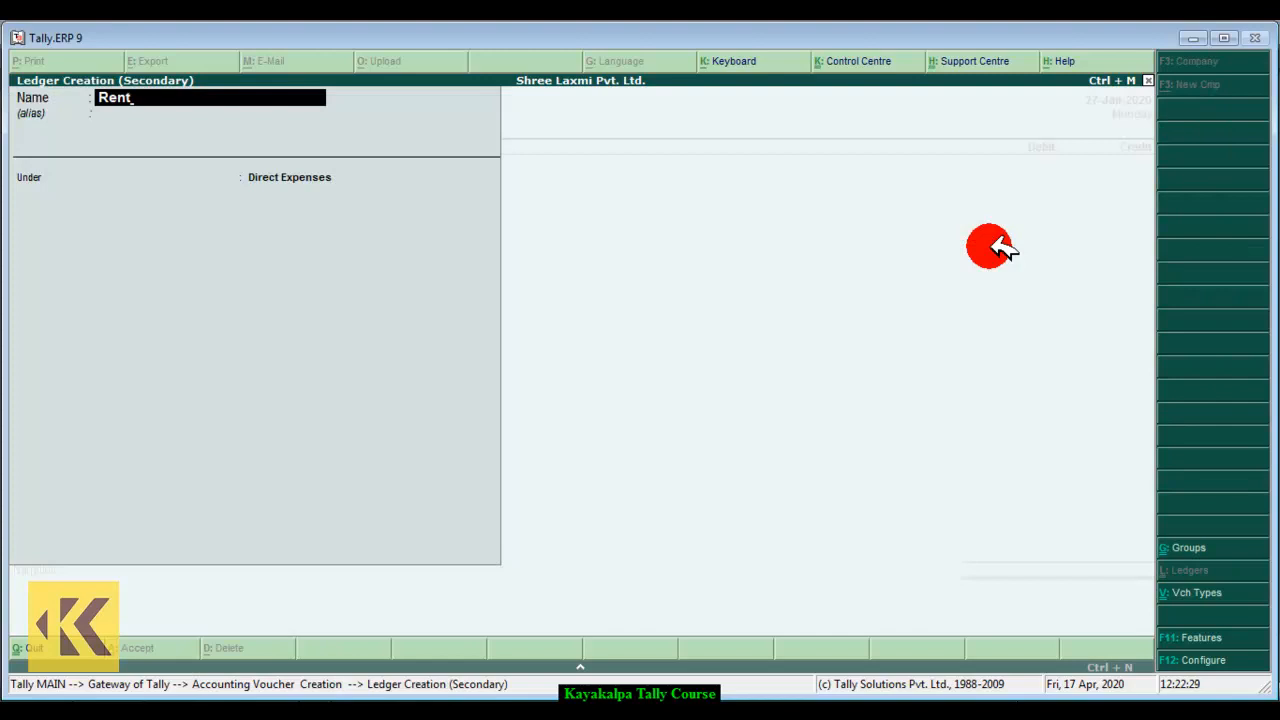
key(Return)
key(Return)
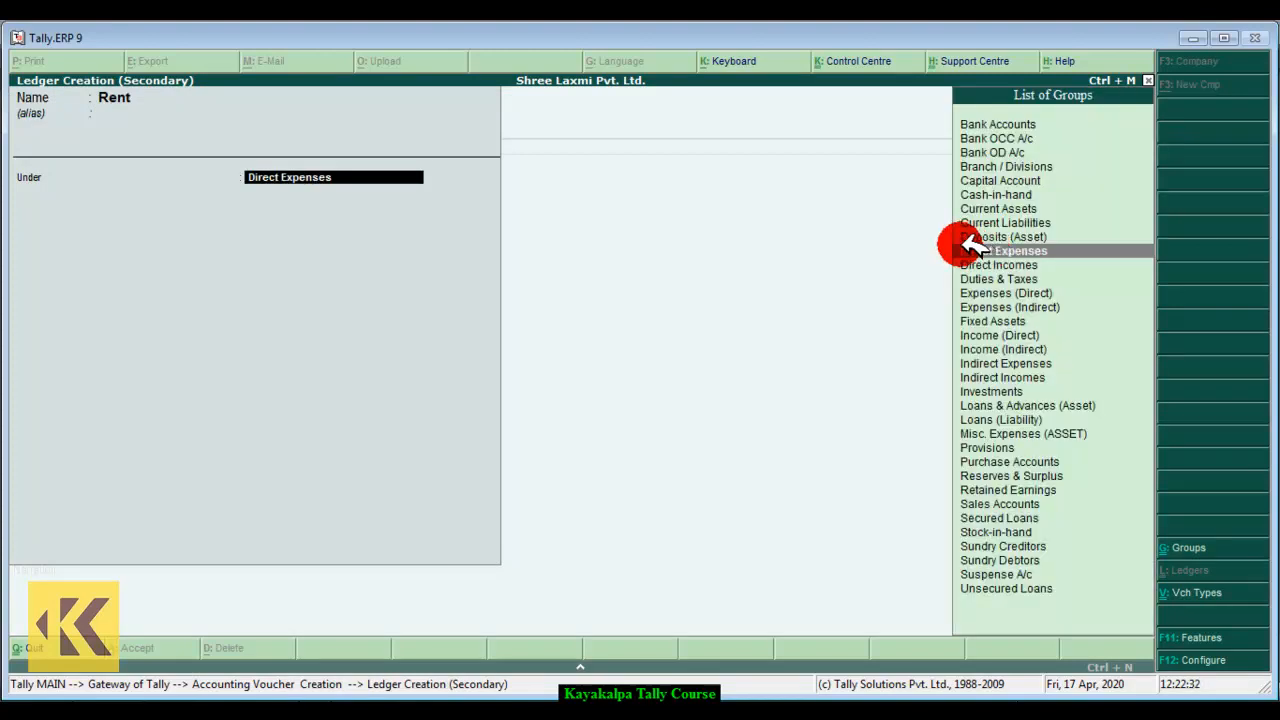
click(1070, 362)
click(1070, 362)
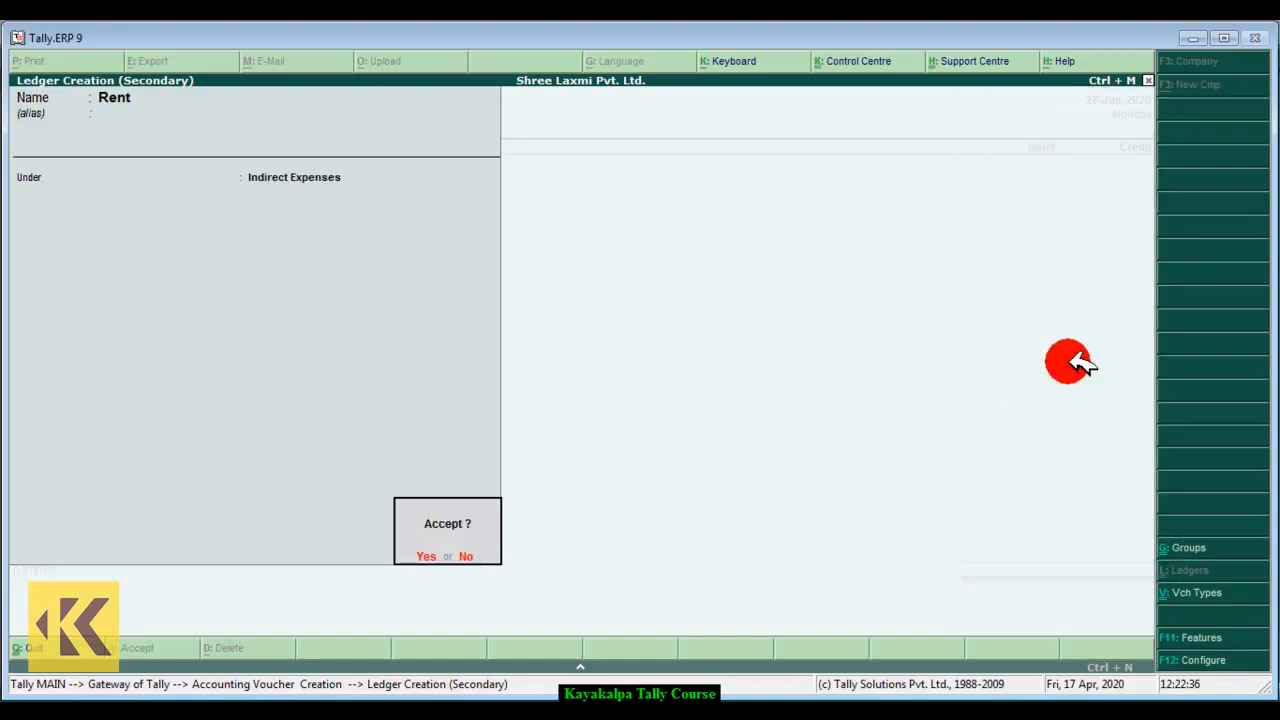
key(Return)
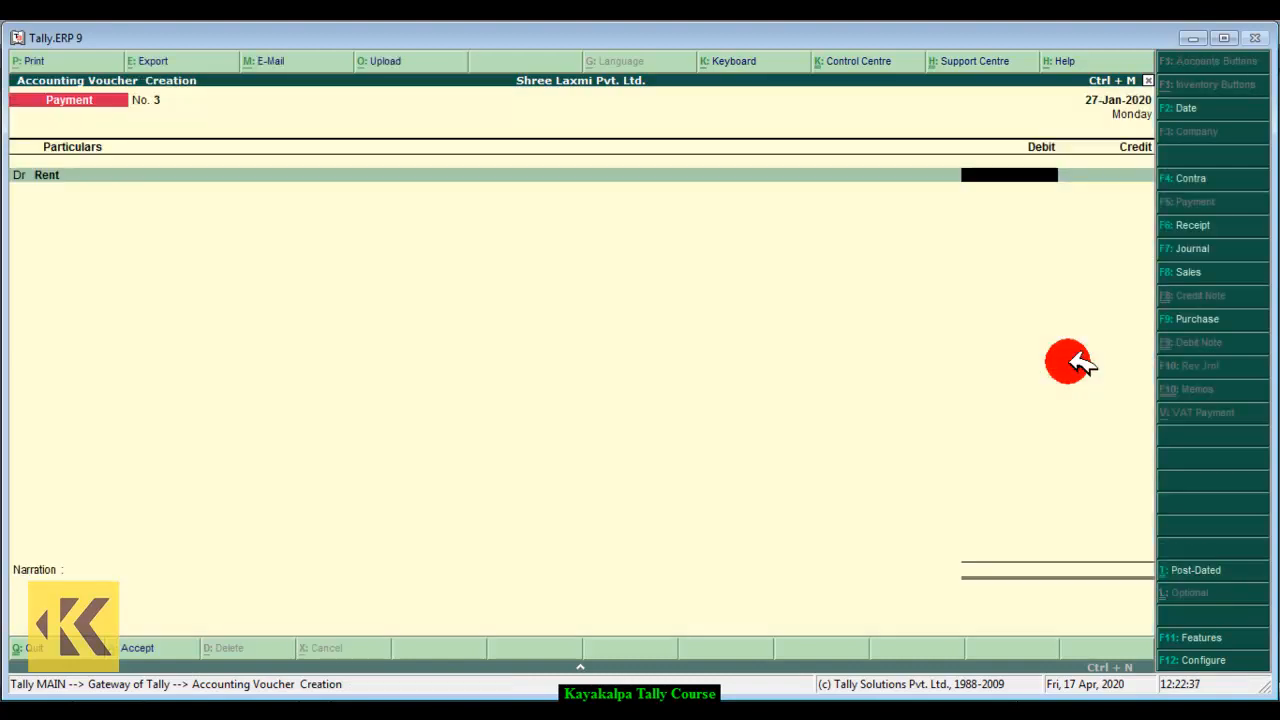
Debit Rent with 4000 and credit Cash with the proposed matching amount in the payment voucher
text(4000)
key(Return)
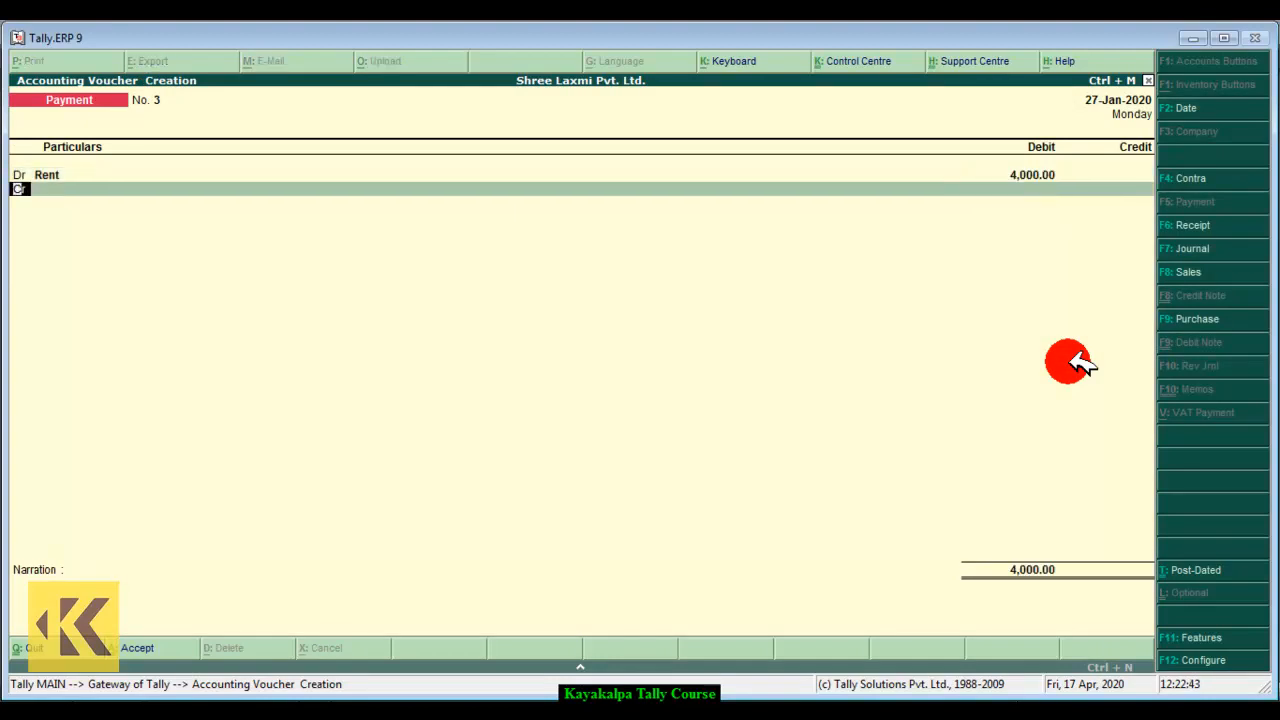
key(Return)
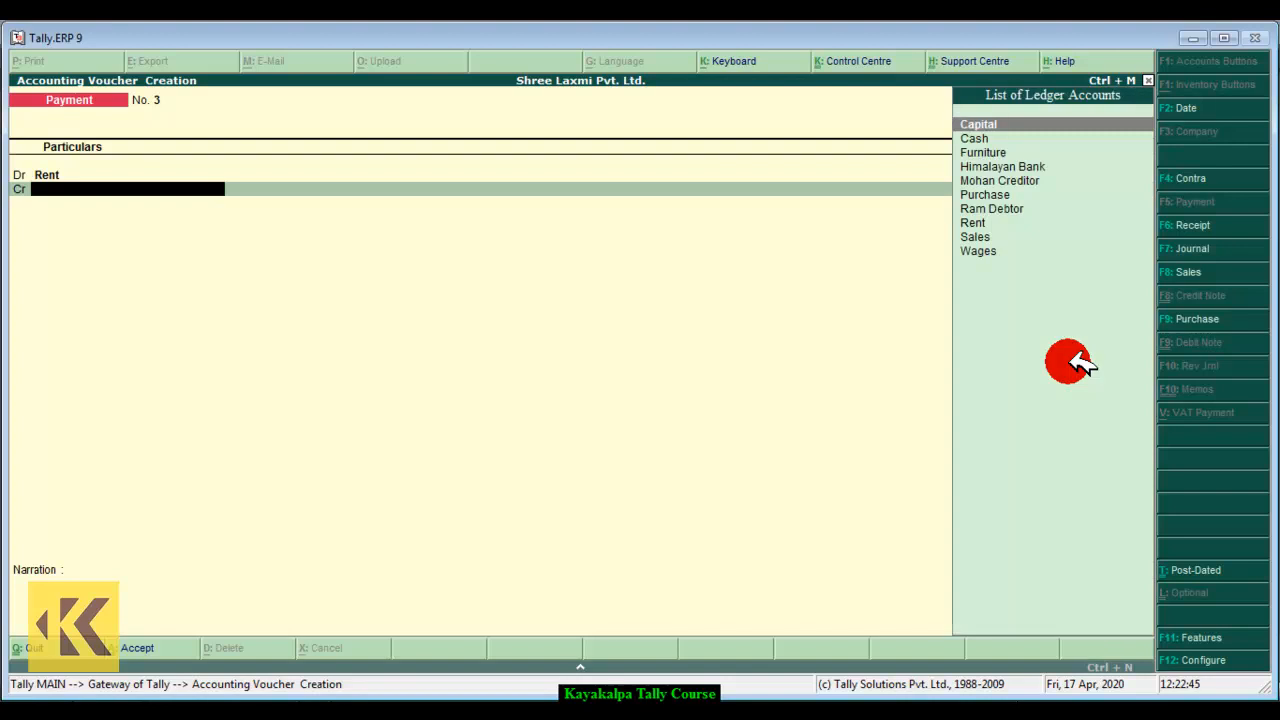
click(1006, 137)
click(1008, 138)
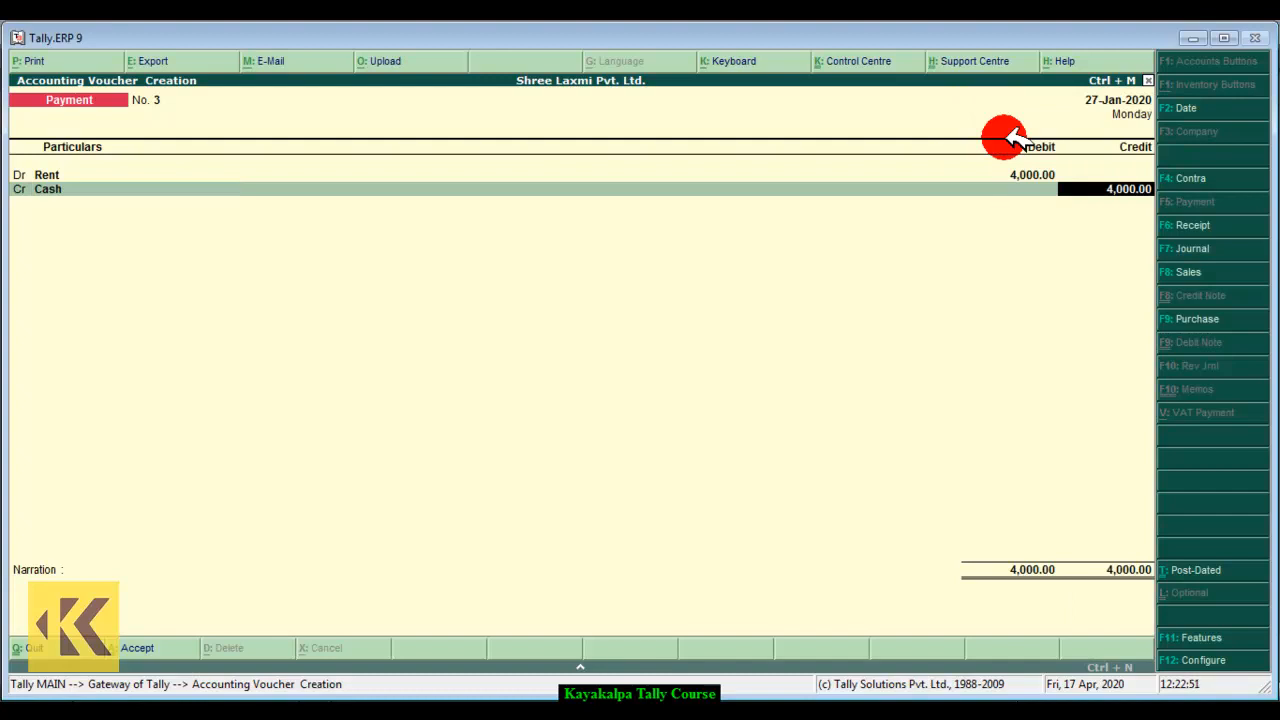
key(Return)
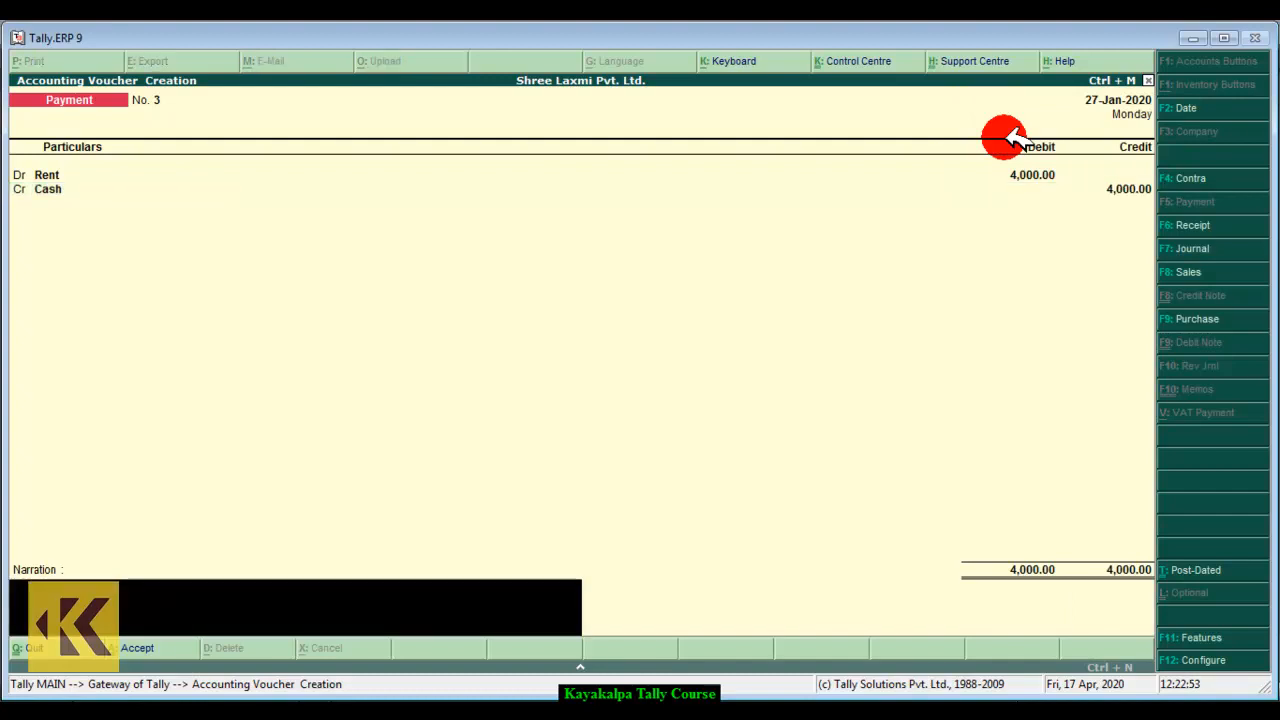
Enter the narration "being rent paid on cash." and accept the rent payment voucher
text(being)
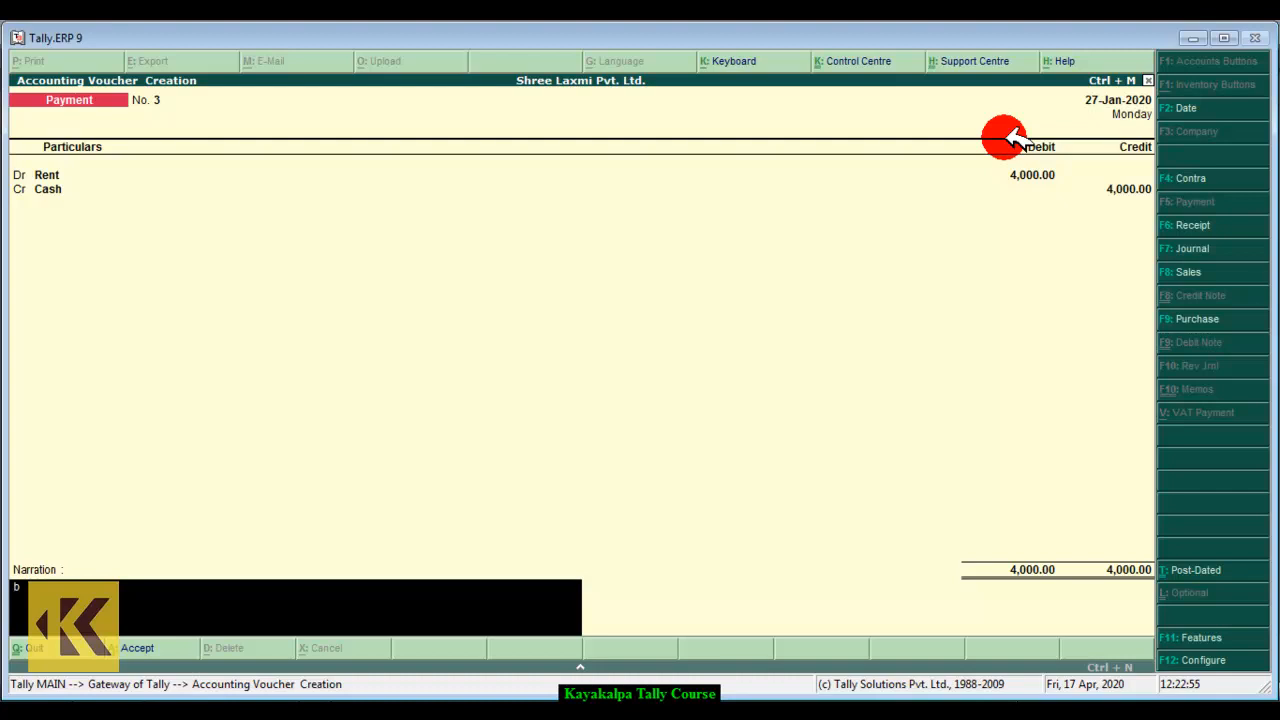
text(paid on cash.)
key(Return)
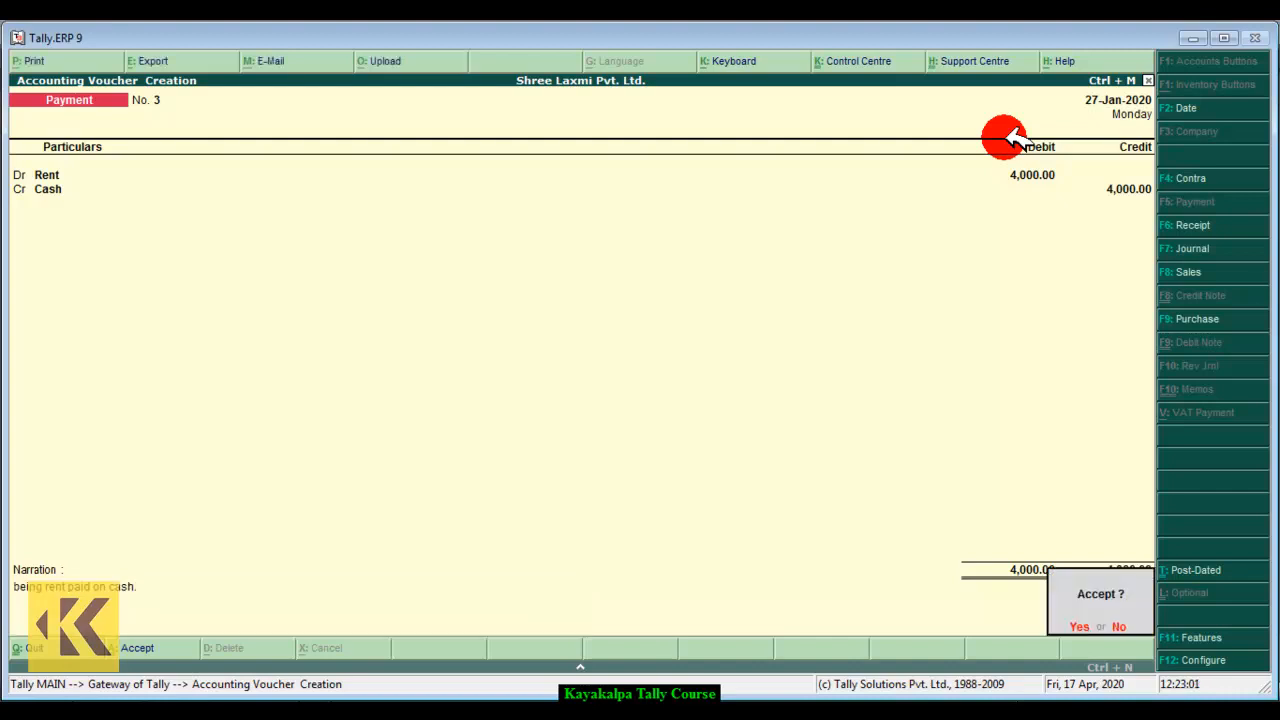
key(y)
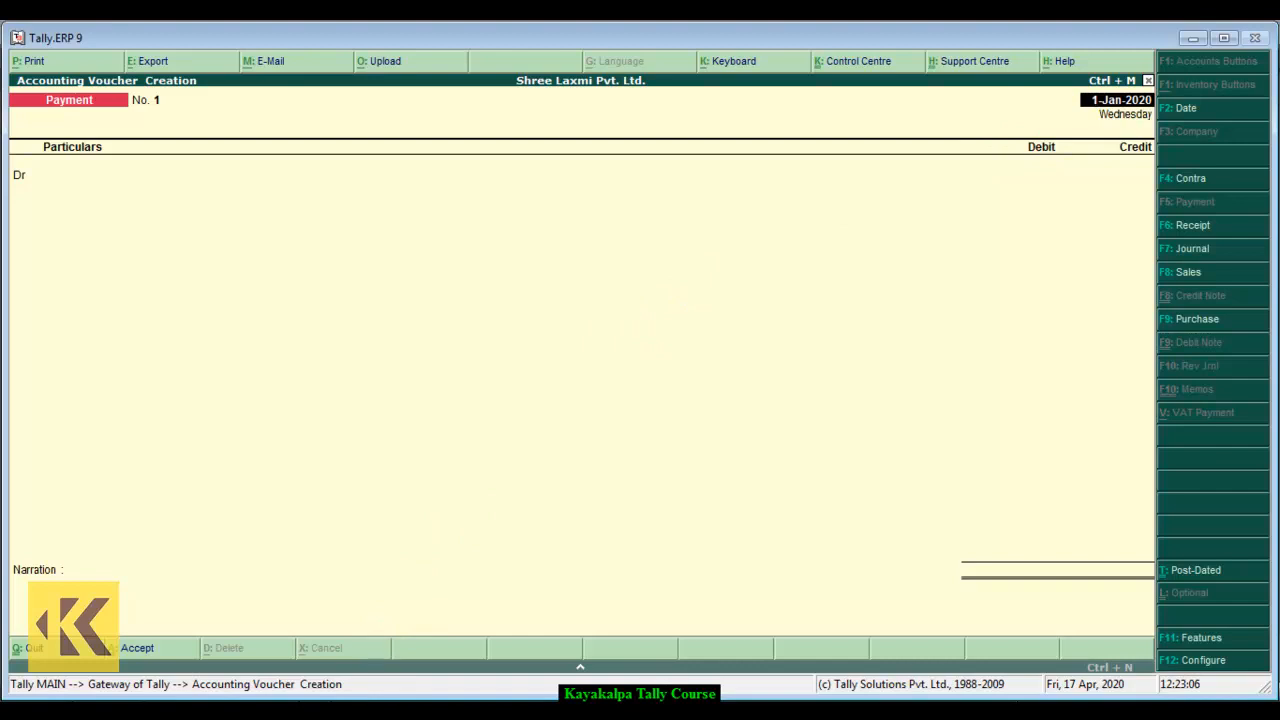
Check the salary transaction in Word, return to Tally.ERP 9 and date the new payment voucher 30-1-2020
click(338, 715)
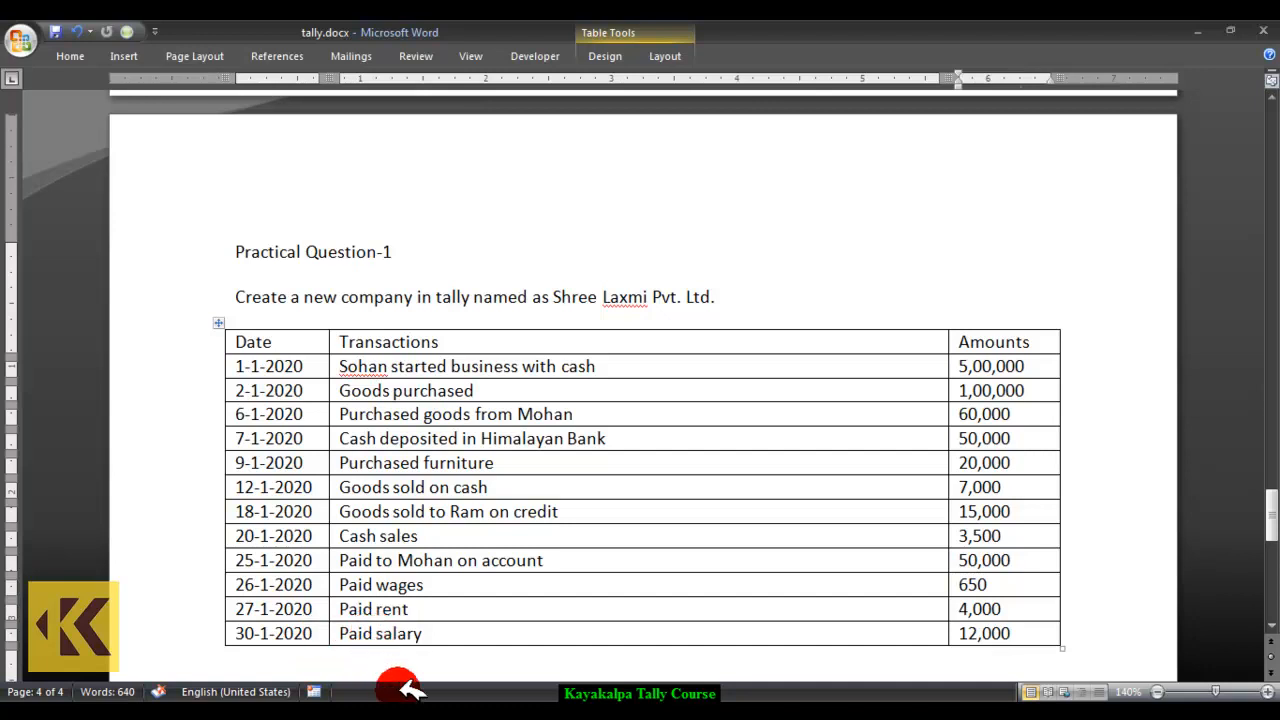
click(430, 680)
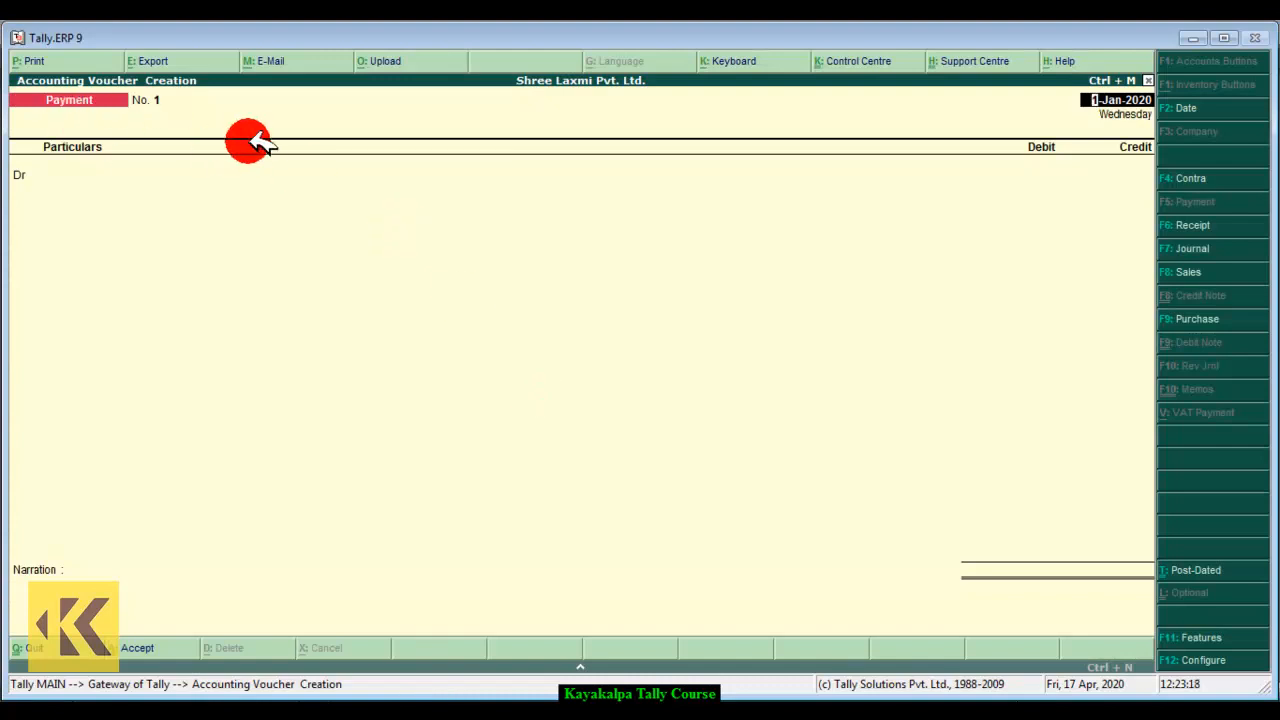
text(30)
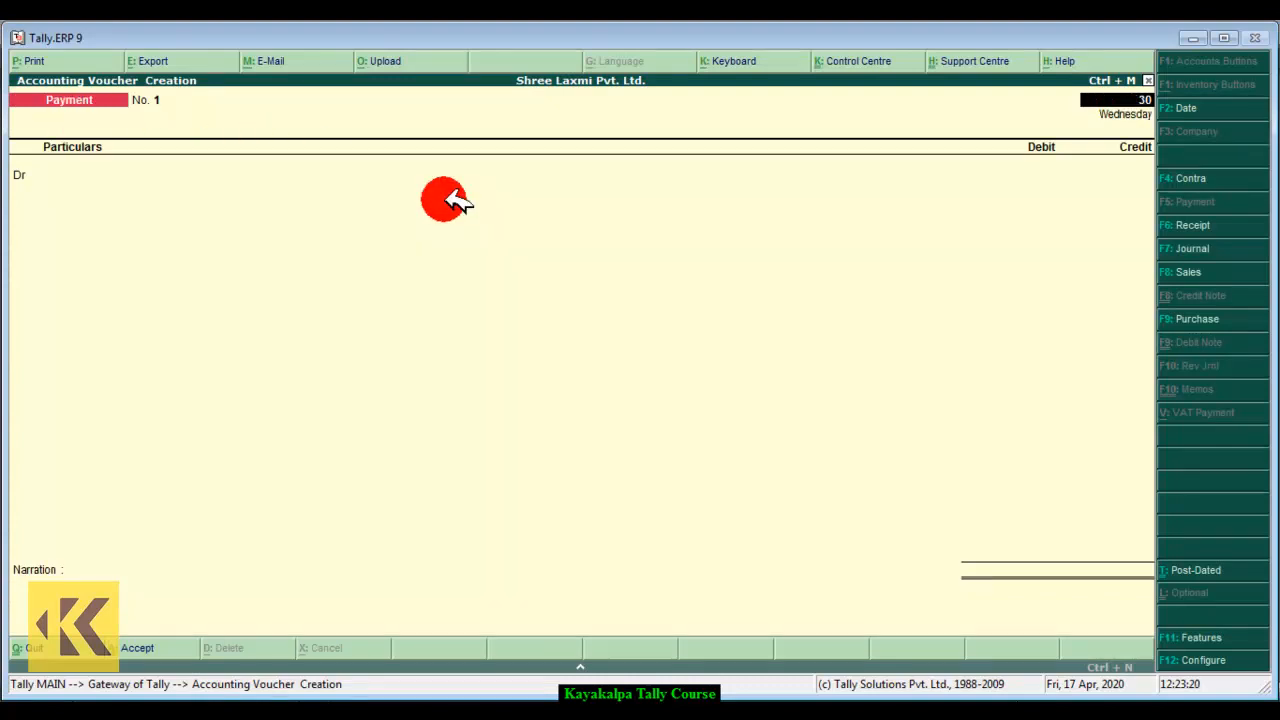
text(-1-2020)
key(Return)
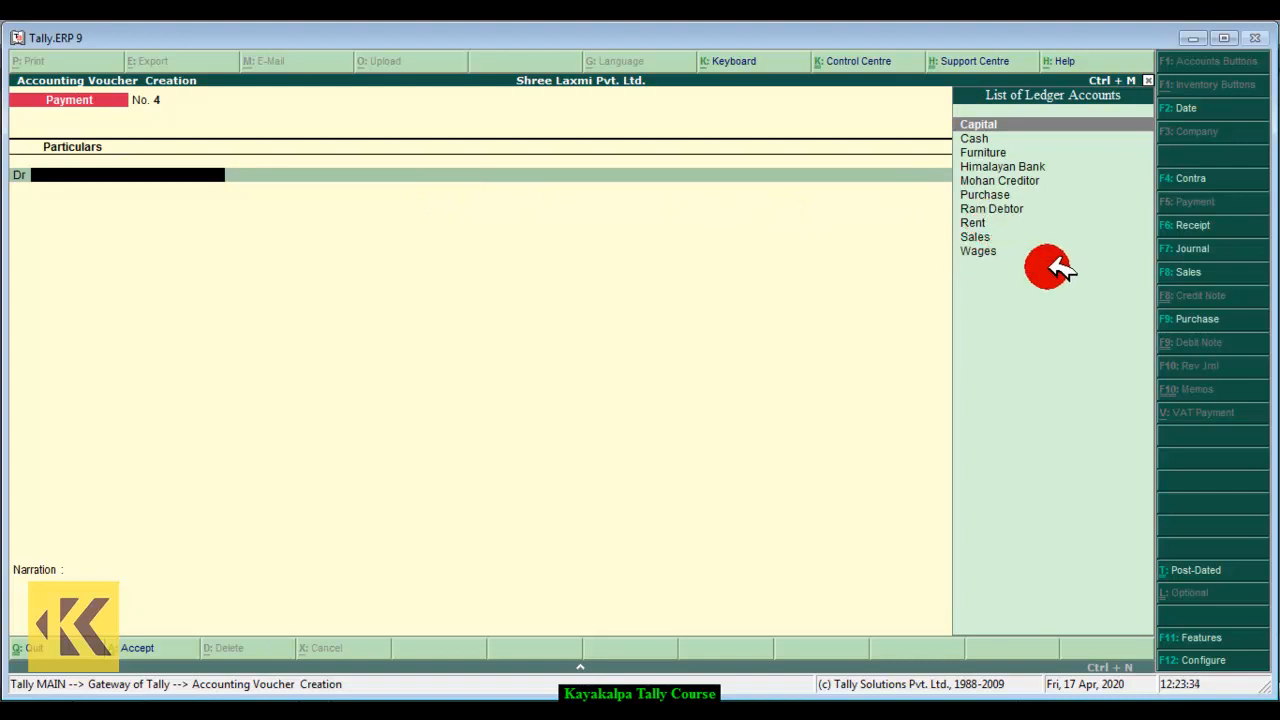
Create a Salary ledger under Indirect Expenses from within the payment voucher, without an alias, and use it as the debit account
key(alt+c)
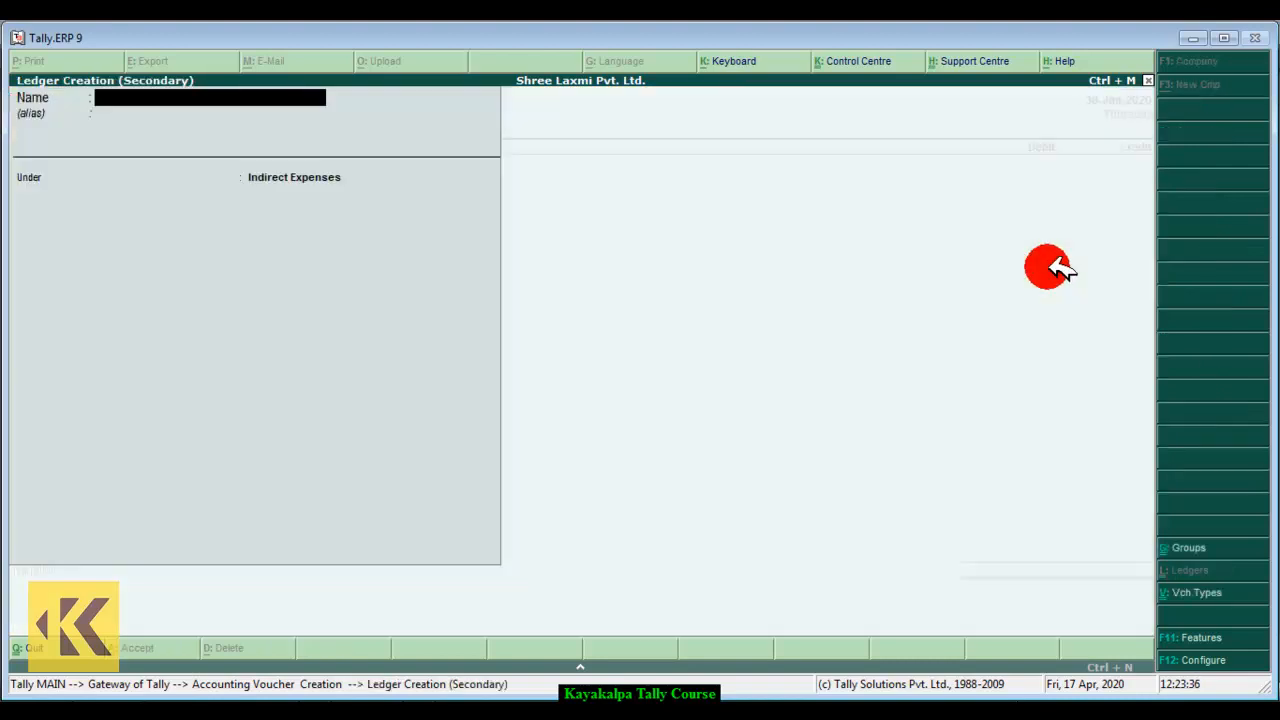
text(Salary)
key(Return)
key(Return)
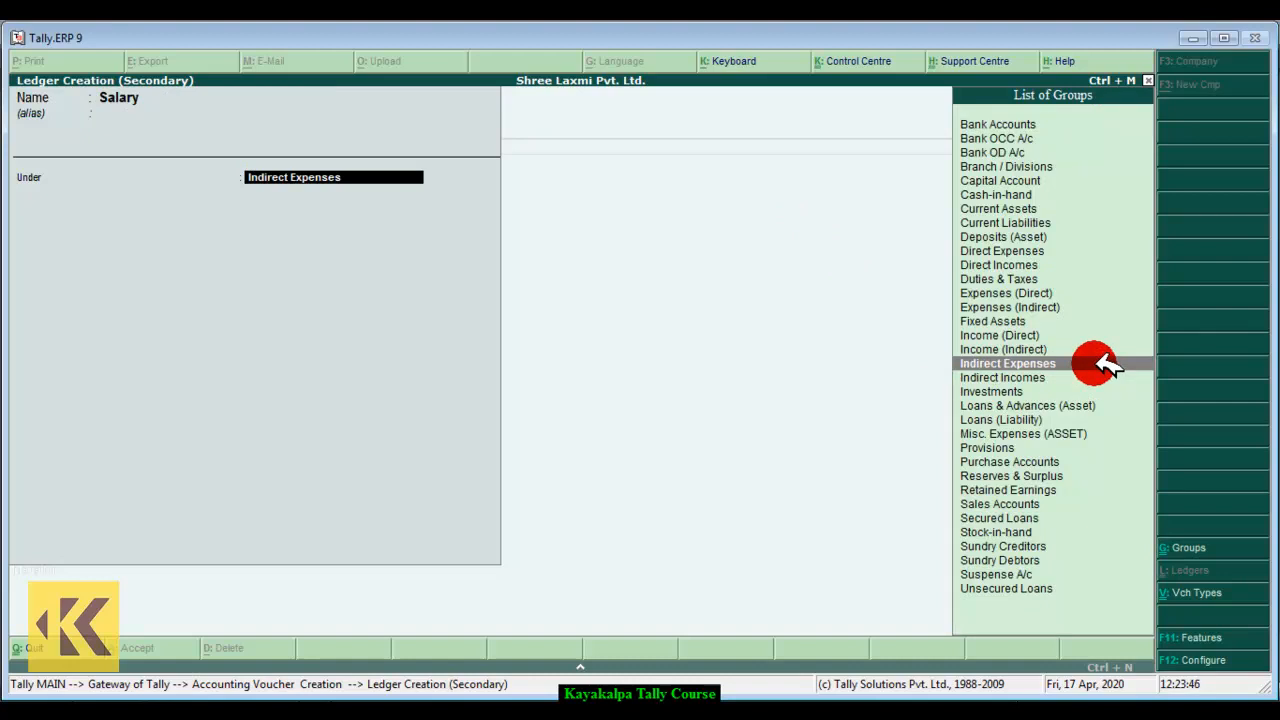
key(Return)
key(Return)
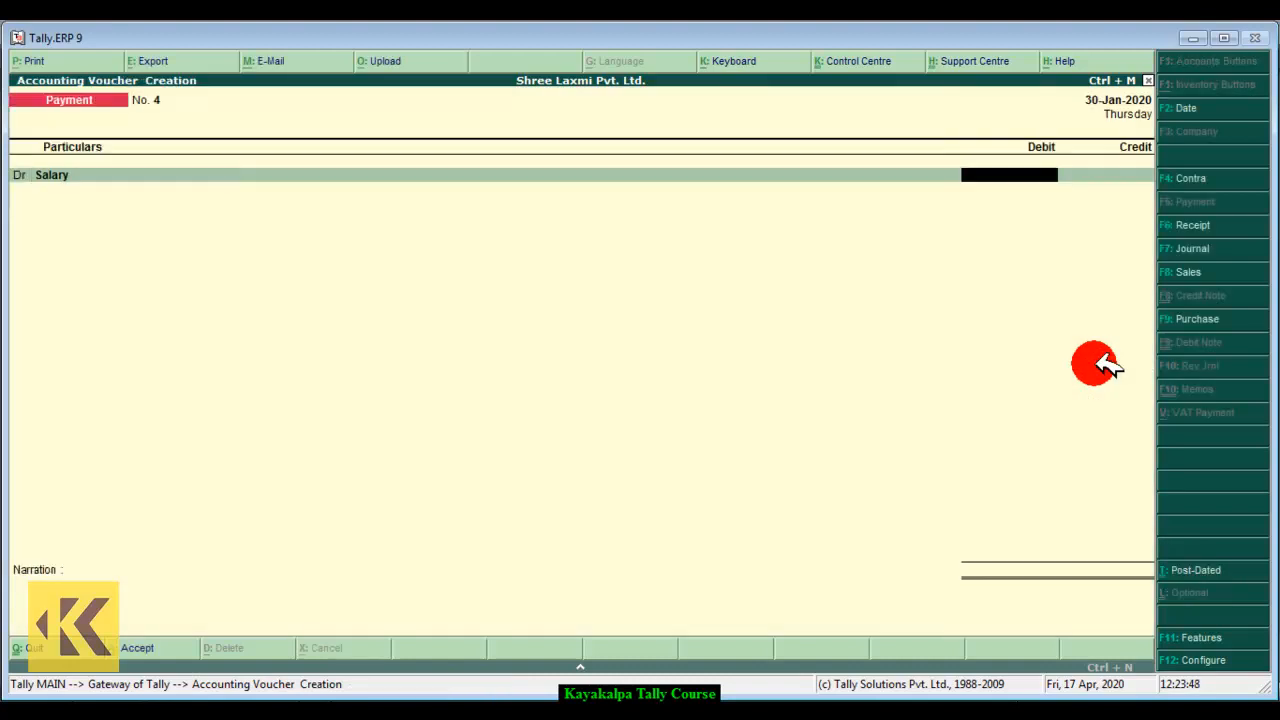
Debit Salary with 12000 and credit Cash with the proposed matching amount in the payment voucher
text(12000)
key(Return)
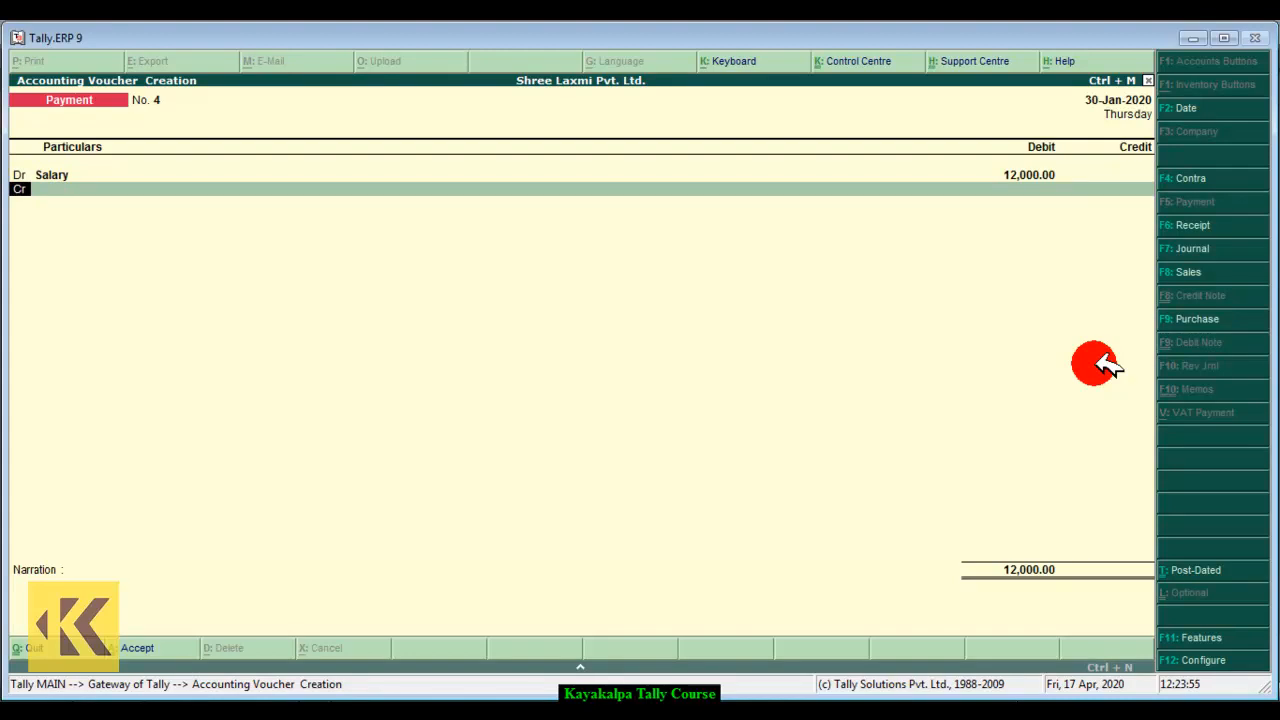
key(Return)
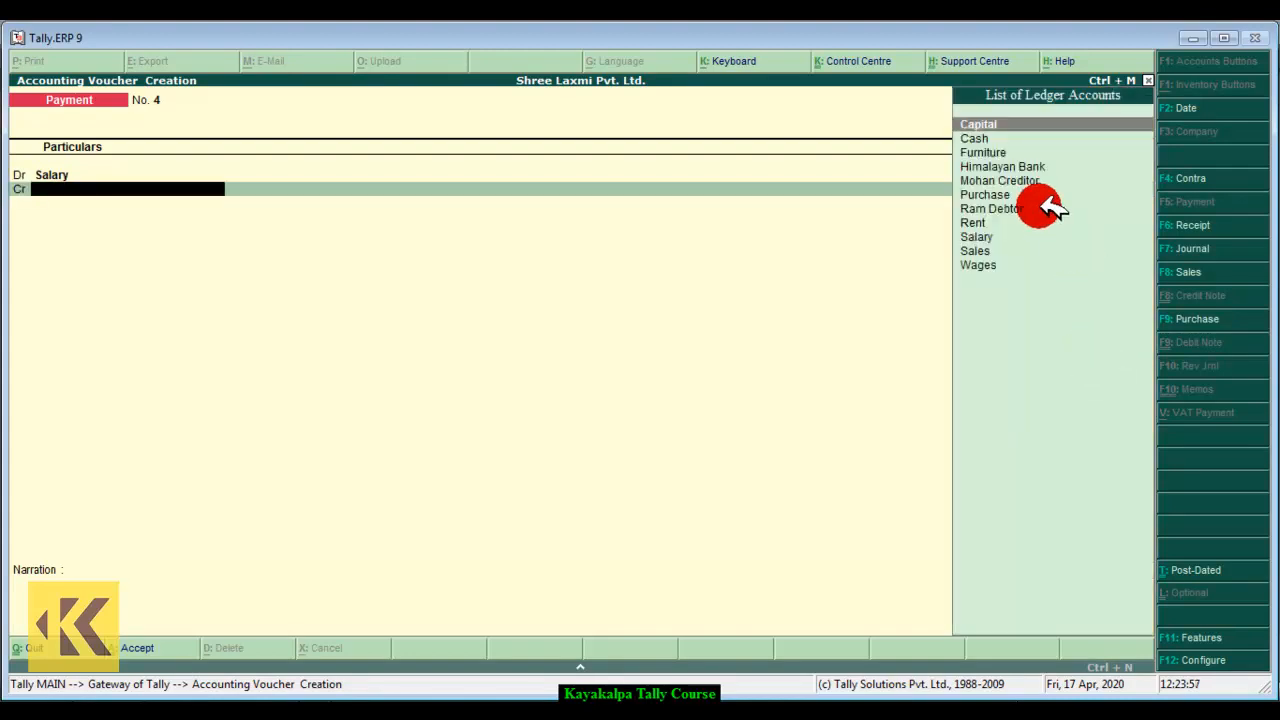
click(1020, 138)
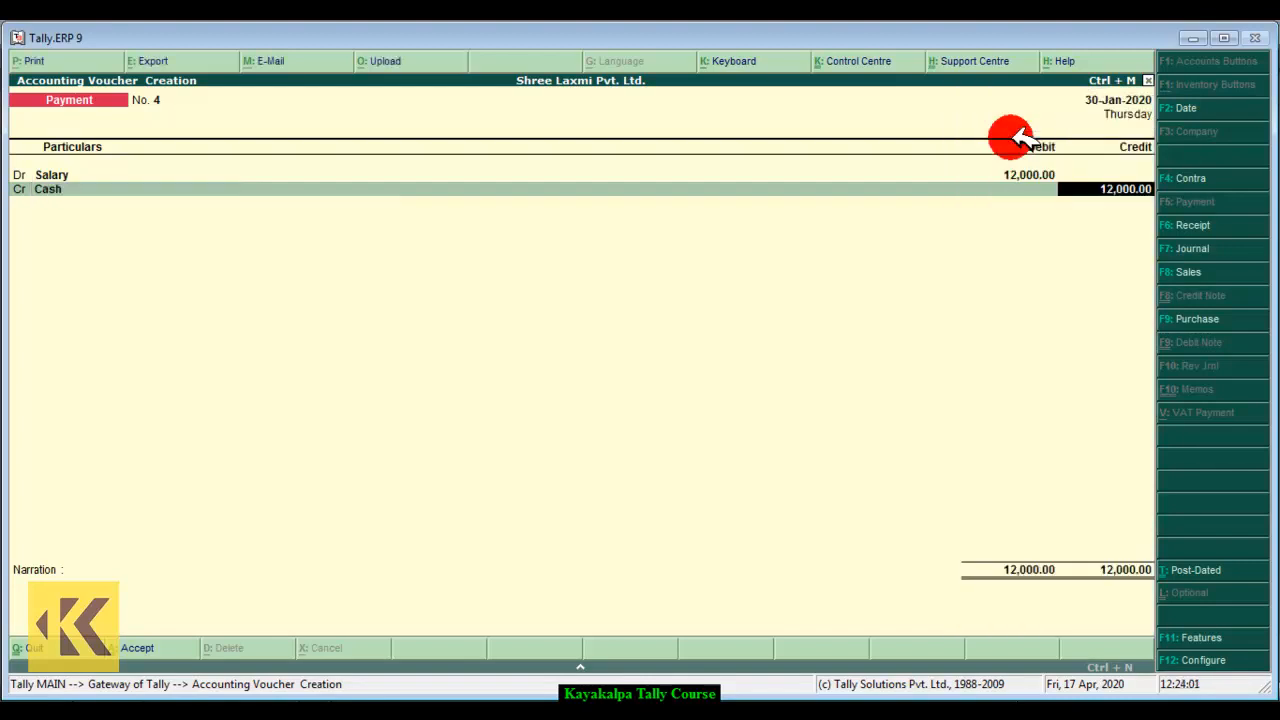
key(Return)
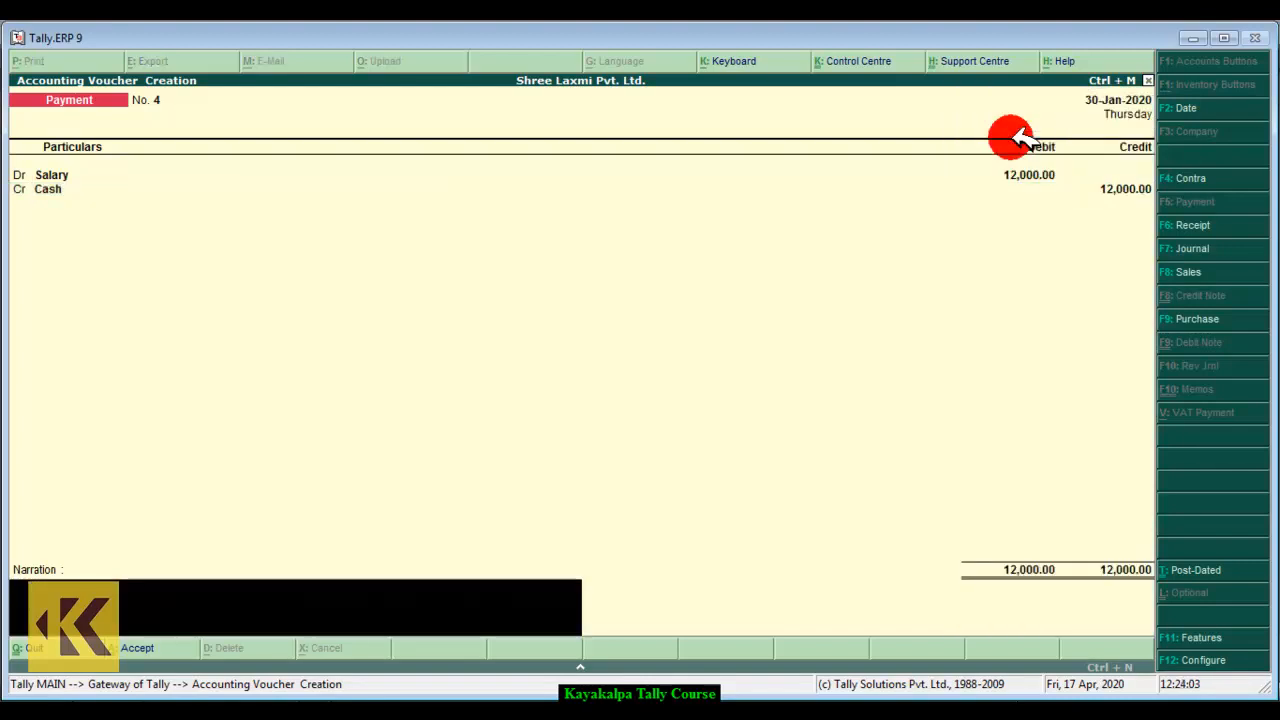
Enter the narration "being salary paid on cash." and accept the salary payment voucher
text(bein)
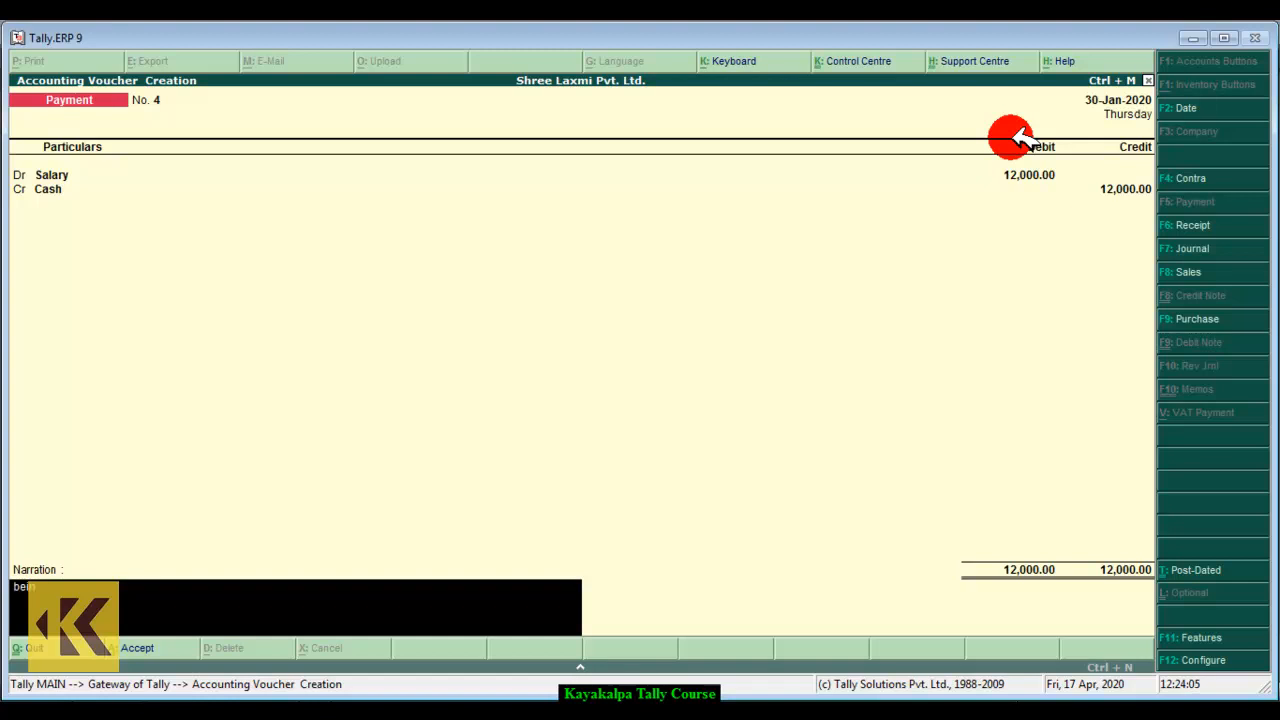
text(g salary paid on cash.)
key(Return)
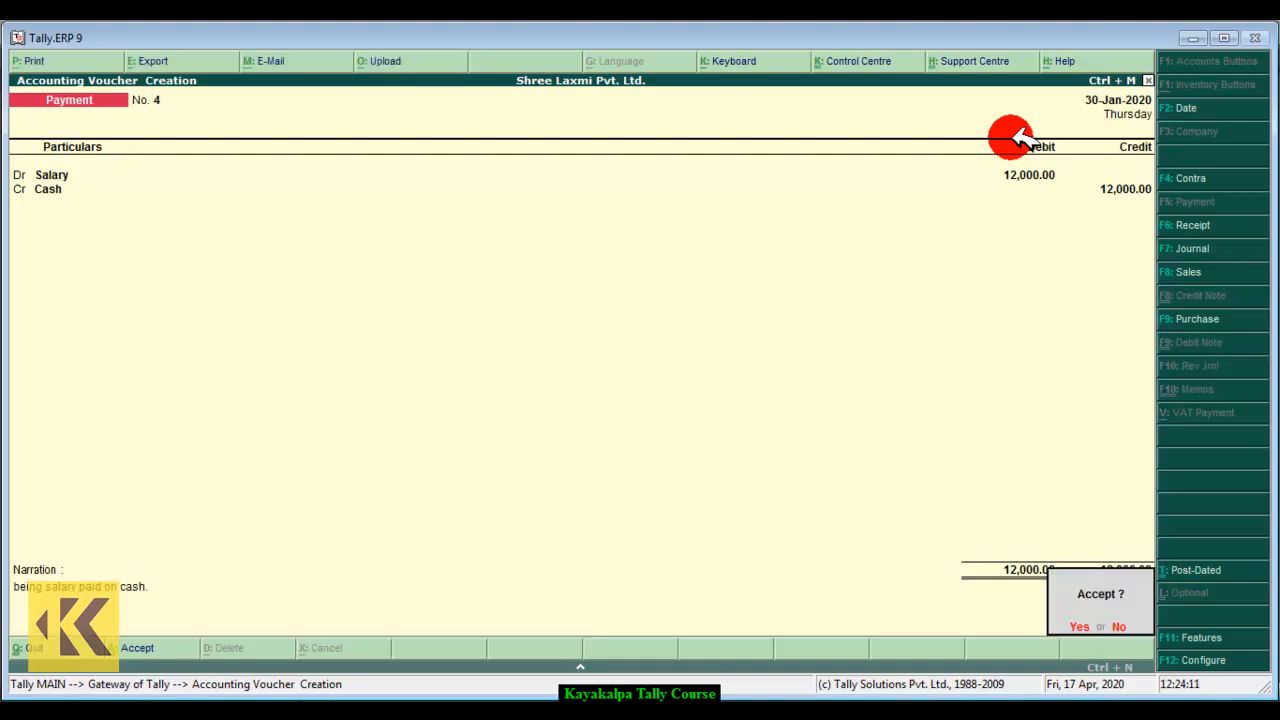
key(Return)
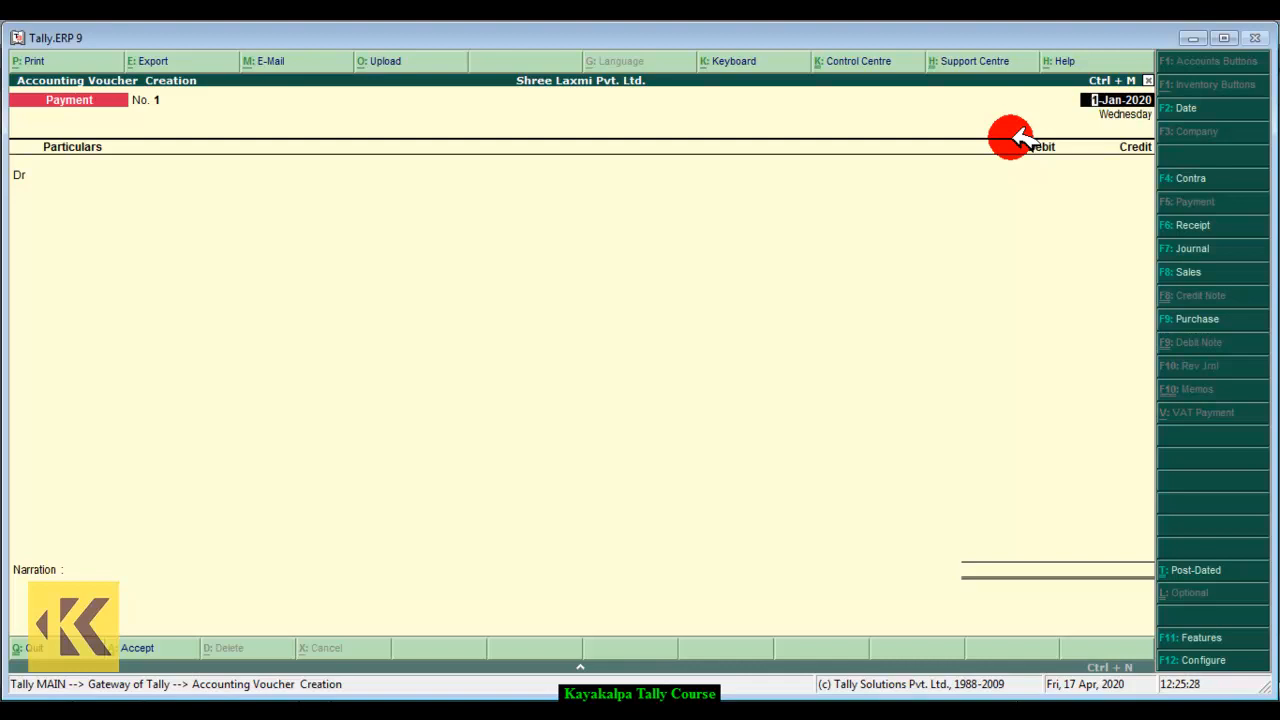
Leave voucher entry for the Gateway of Tally and open the company's Day Book report
key(BackSpace)
key(Escape)
key(Return)
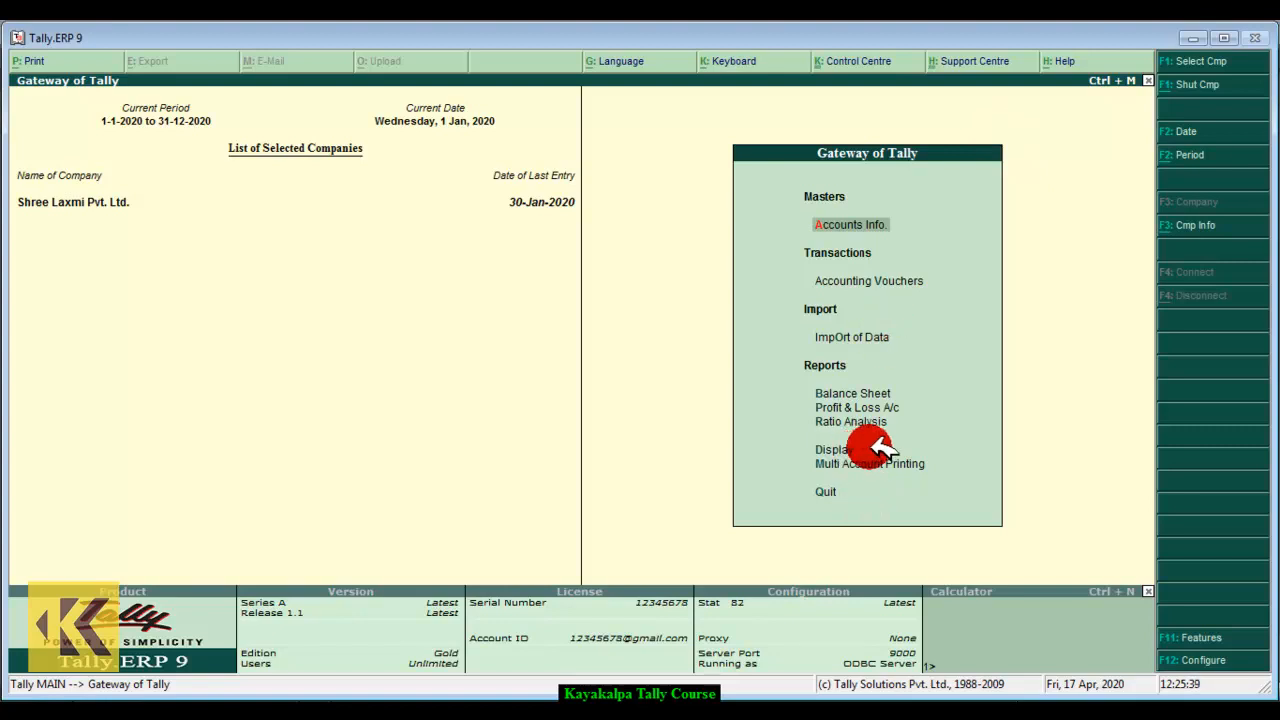
key(Down)
key(Down)
key(Down)
key(Down)
key(Down)
key(Down)
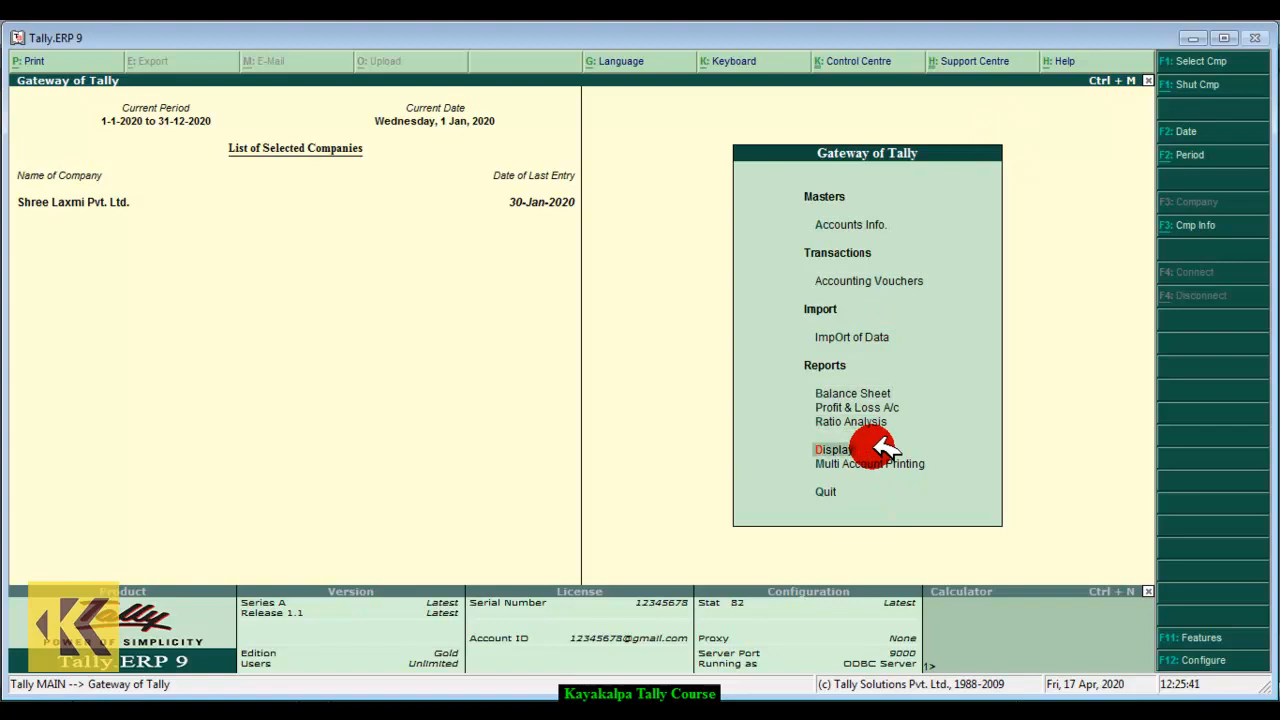
key(Return)
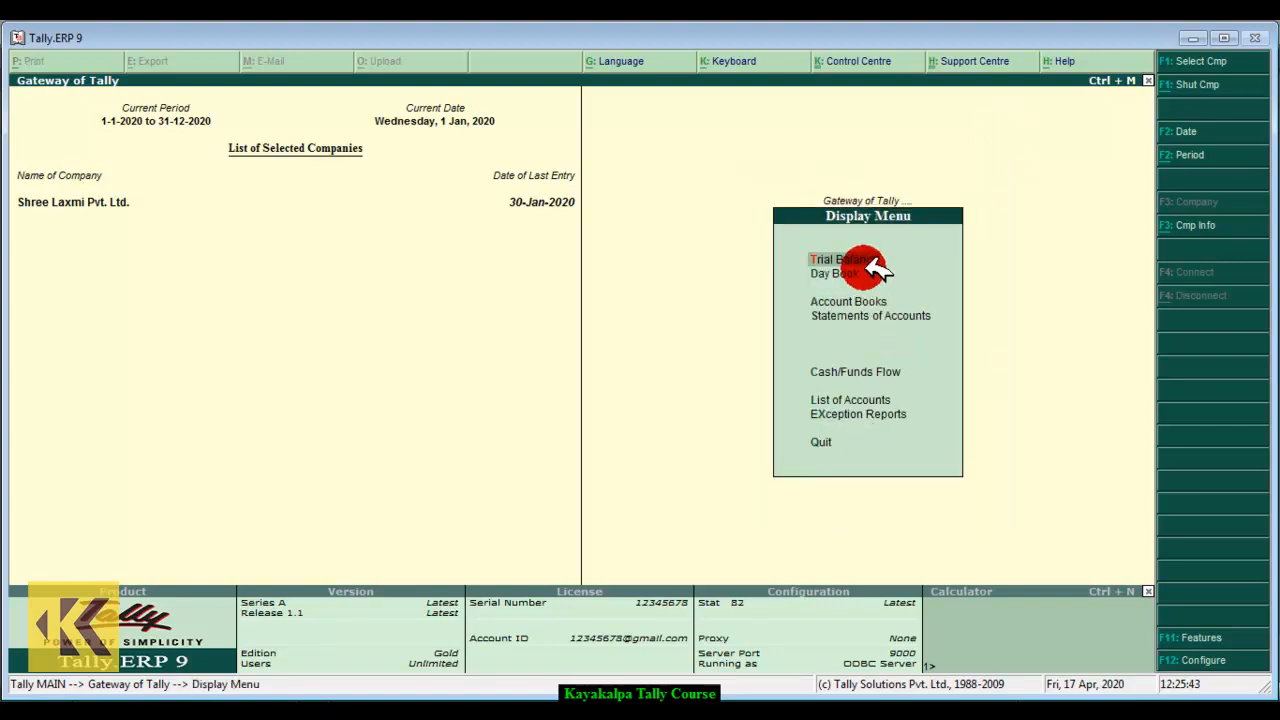
key(Down)
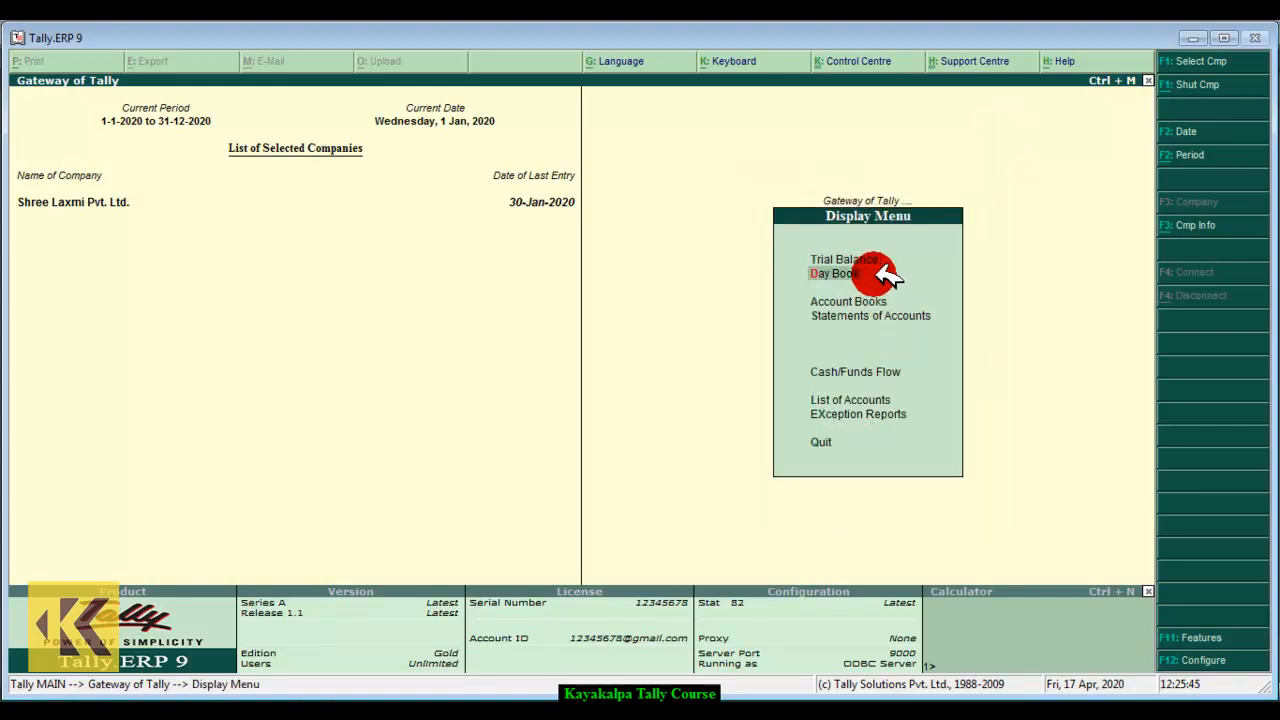
key(Return)
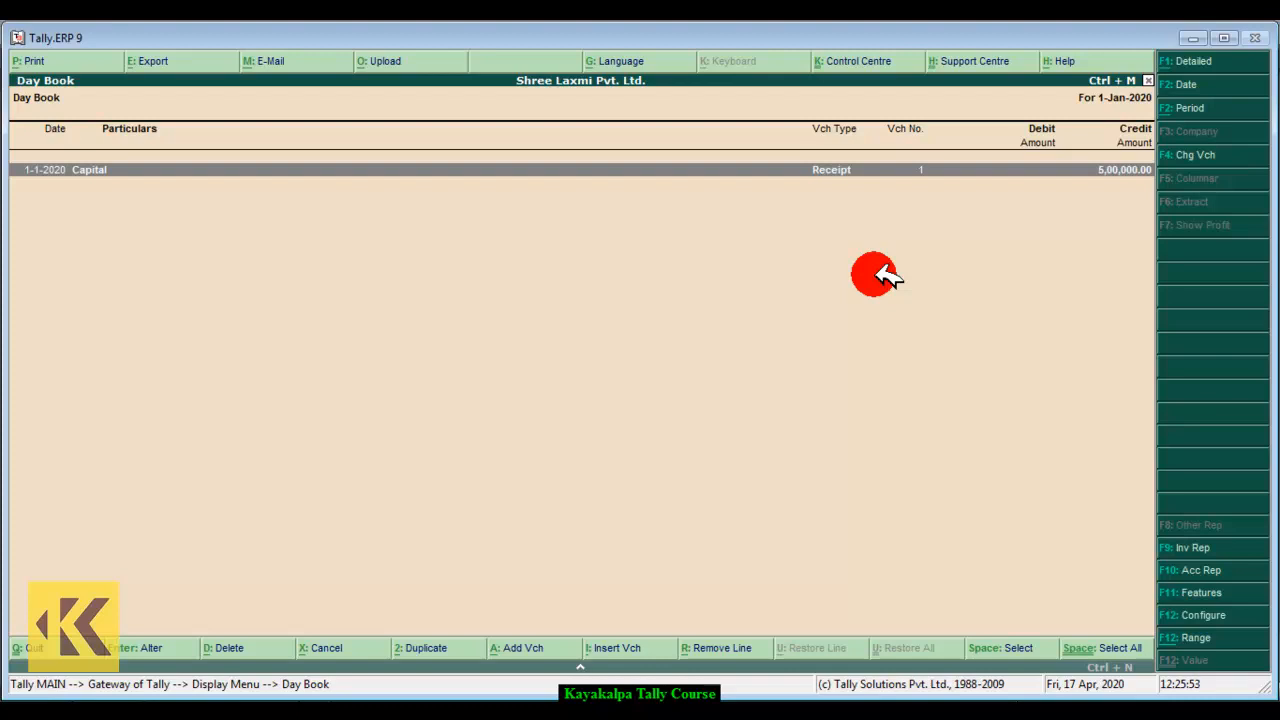
Set the Day Book period from 1-1-2020 to 31-1-2020
click(1226, 108)
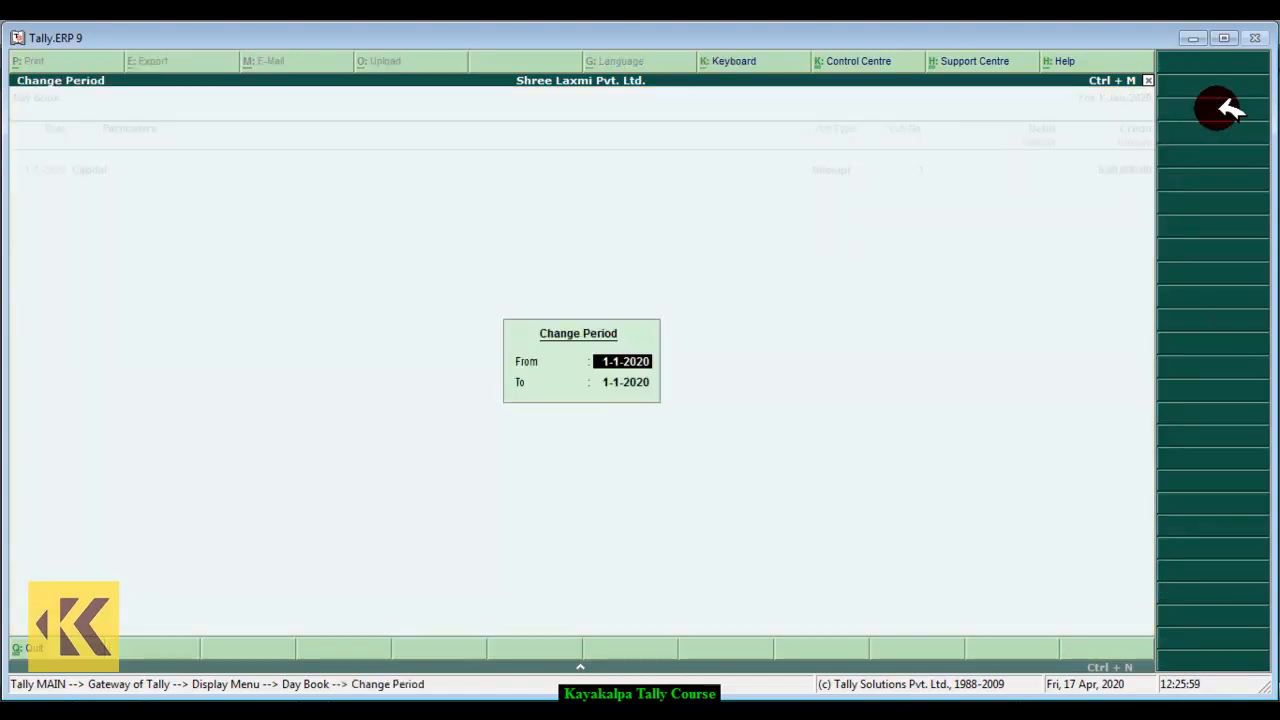
text(1-1-2020)
key(Return)
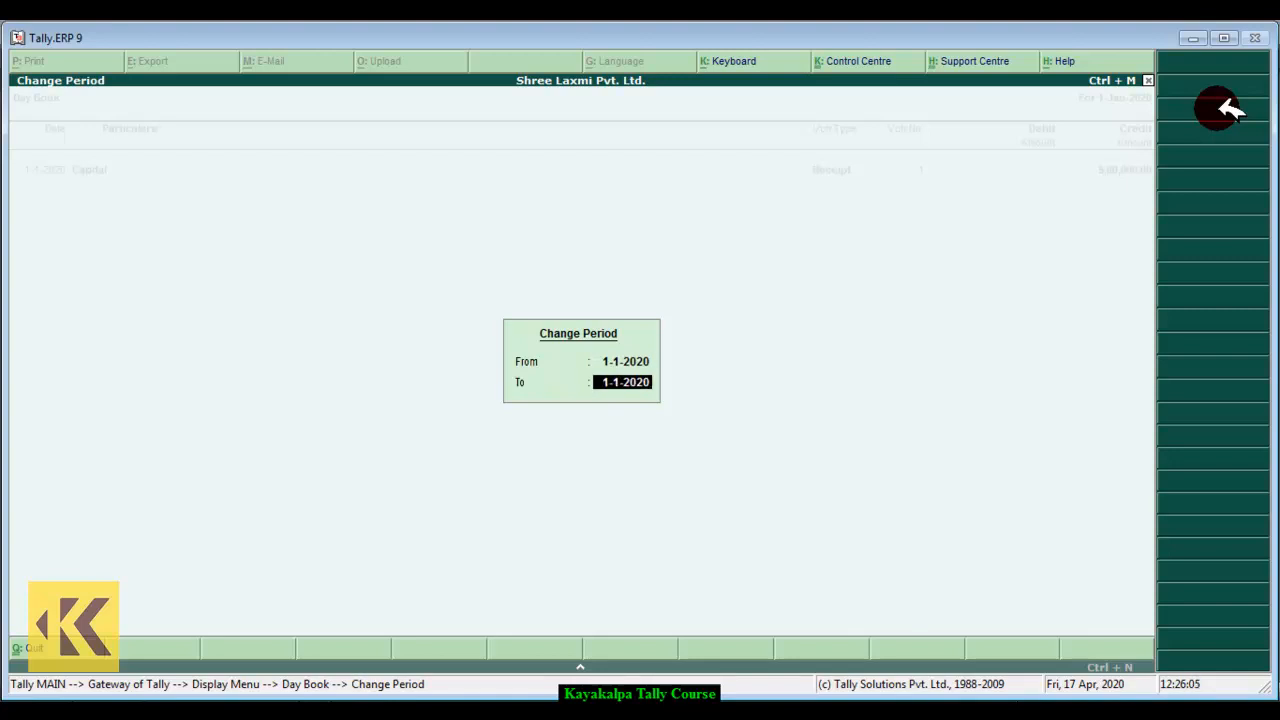
text(31 1 2020)
key(Return)
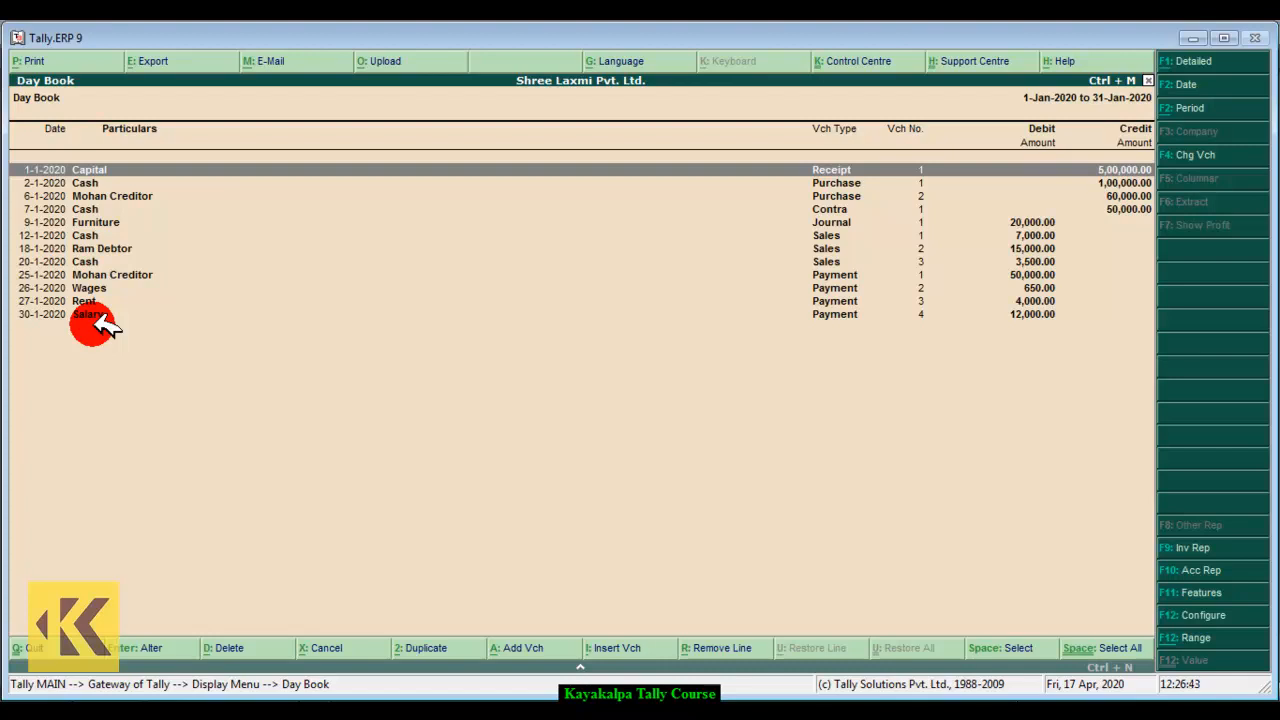
Leave the Day Book and open the Trial Balance in detailed form
key(Escape)
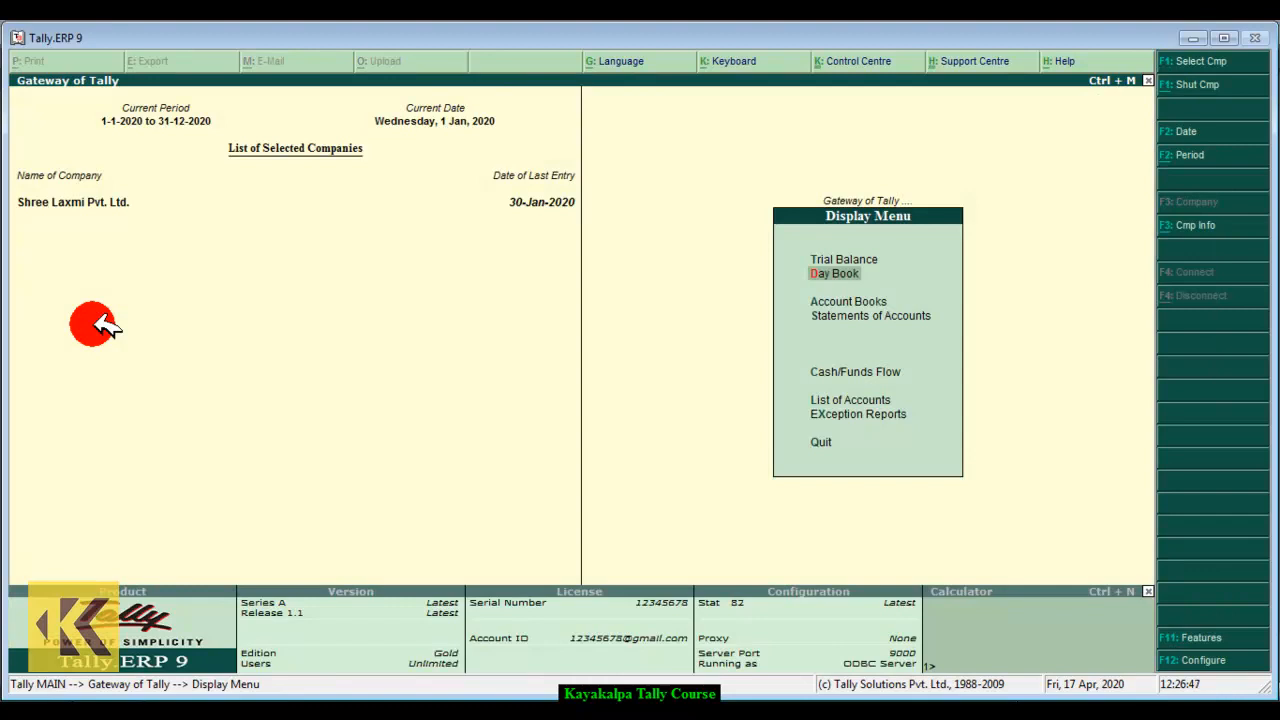
key(Up)
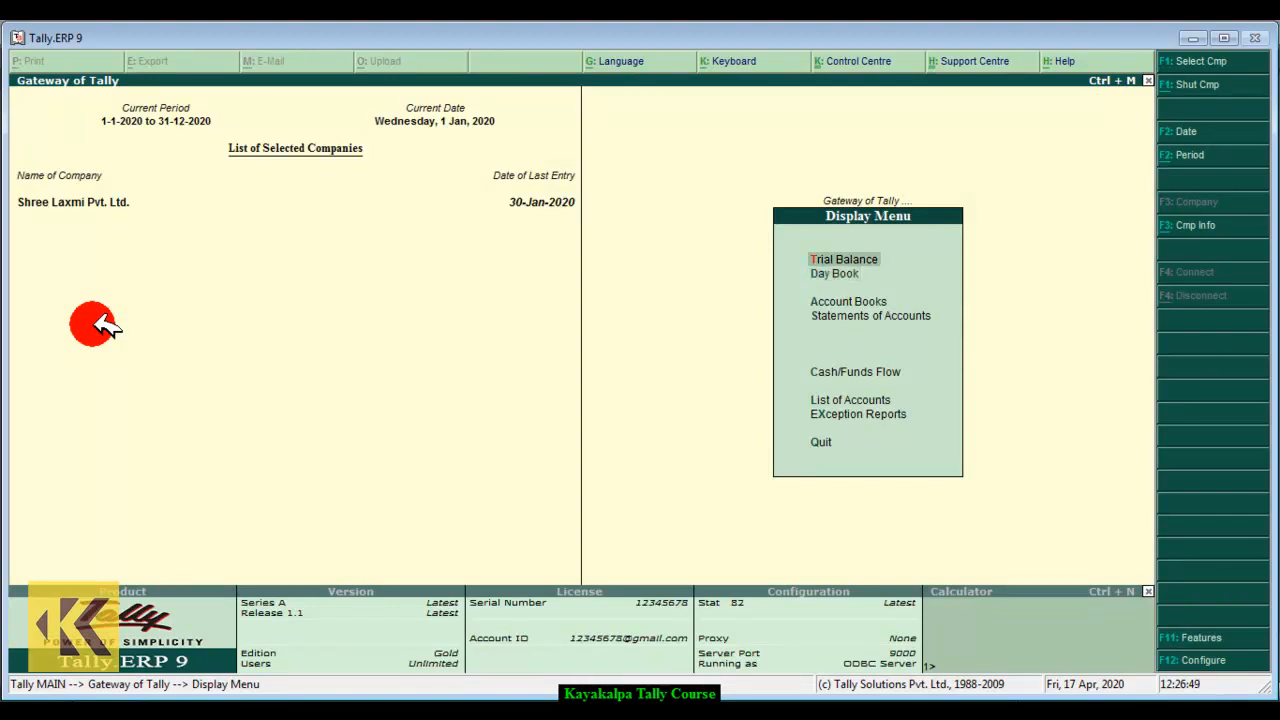
key(Return)
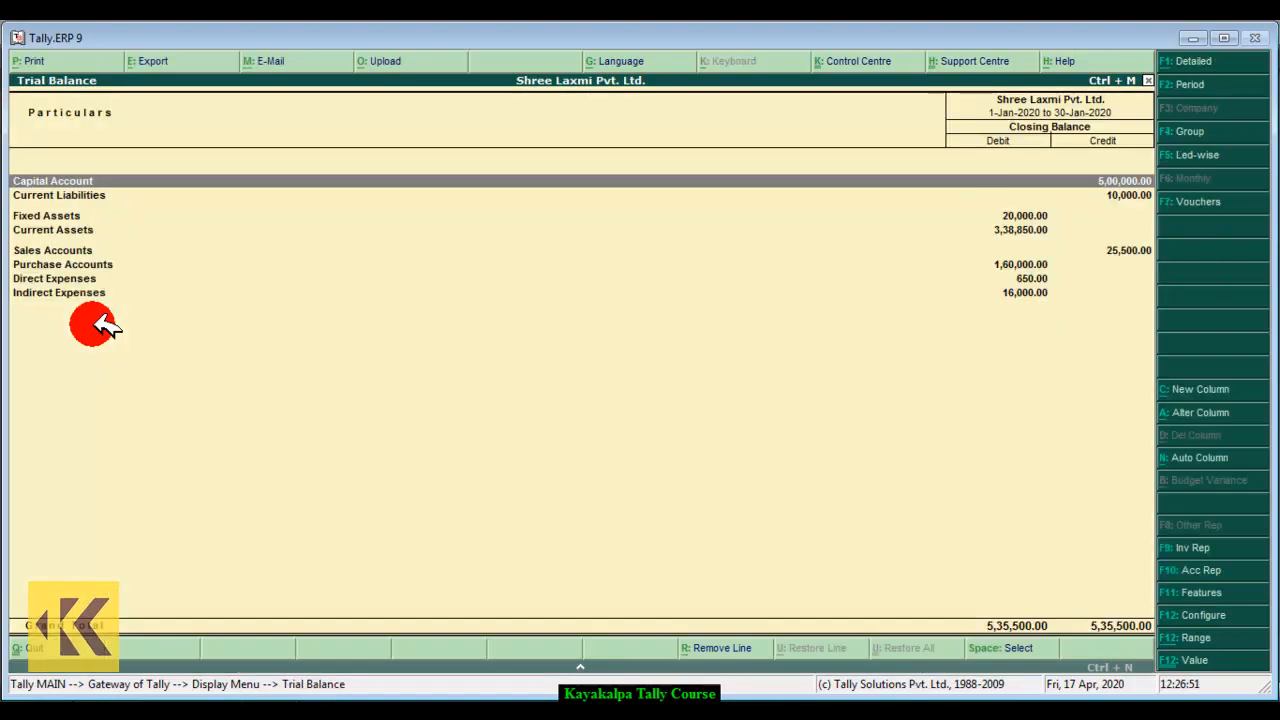
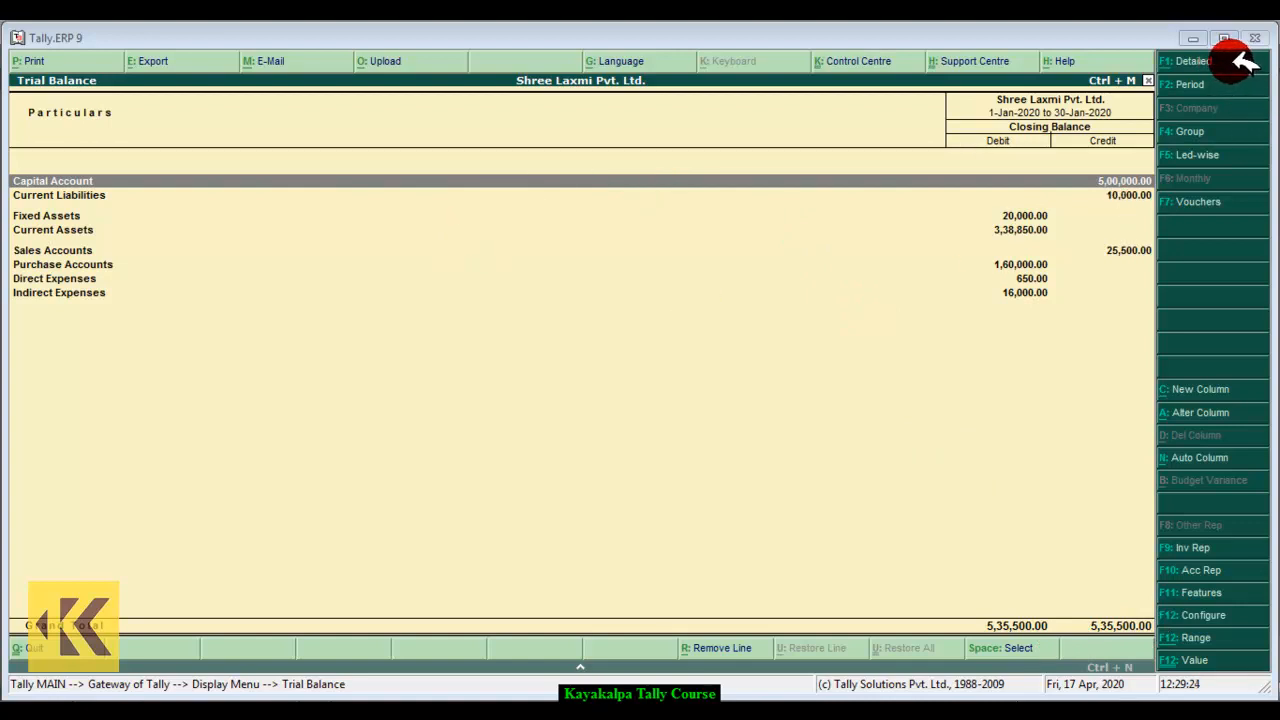
click(1235, 62)
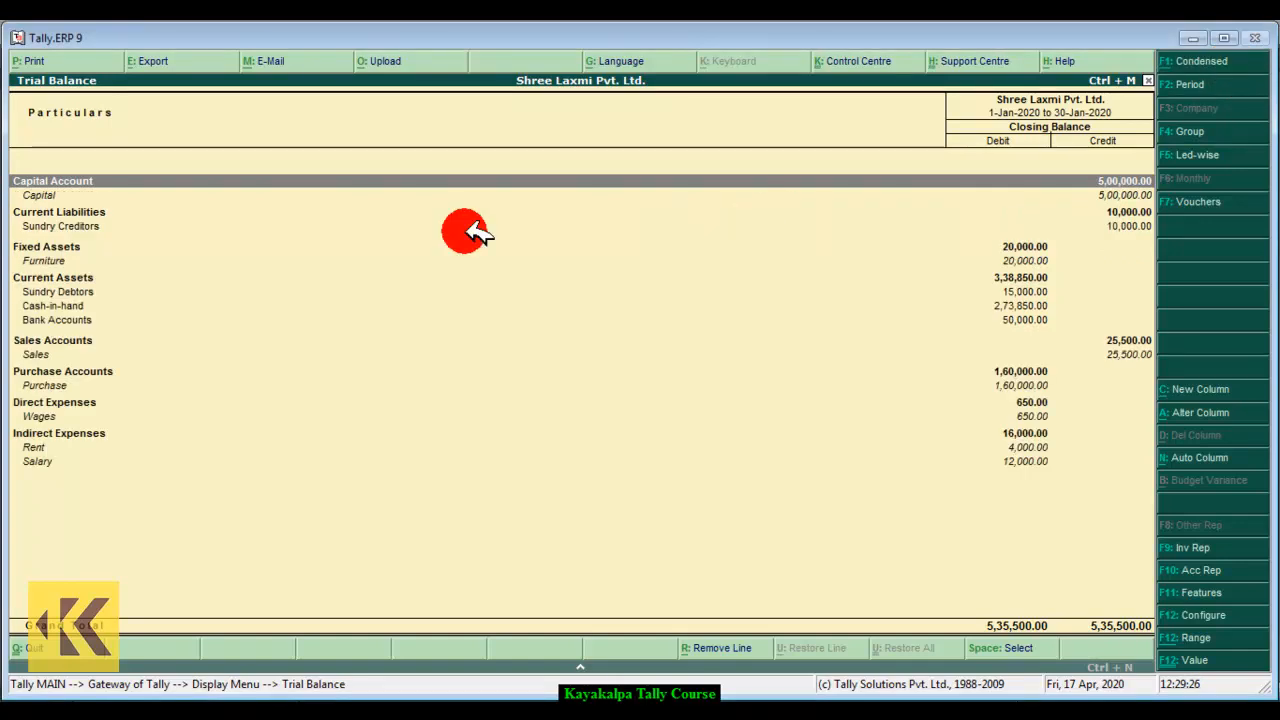
Examine the Trial Balance line by line, from Capital through creditors, assets, sales, purchases and wages to Rent and Salary
click(40, 196)
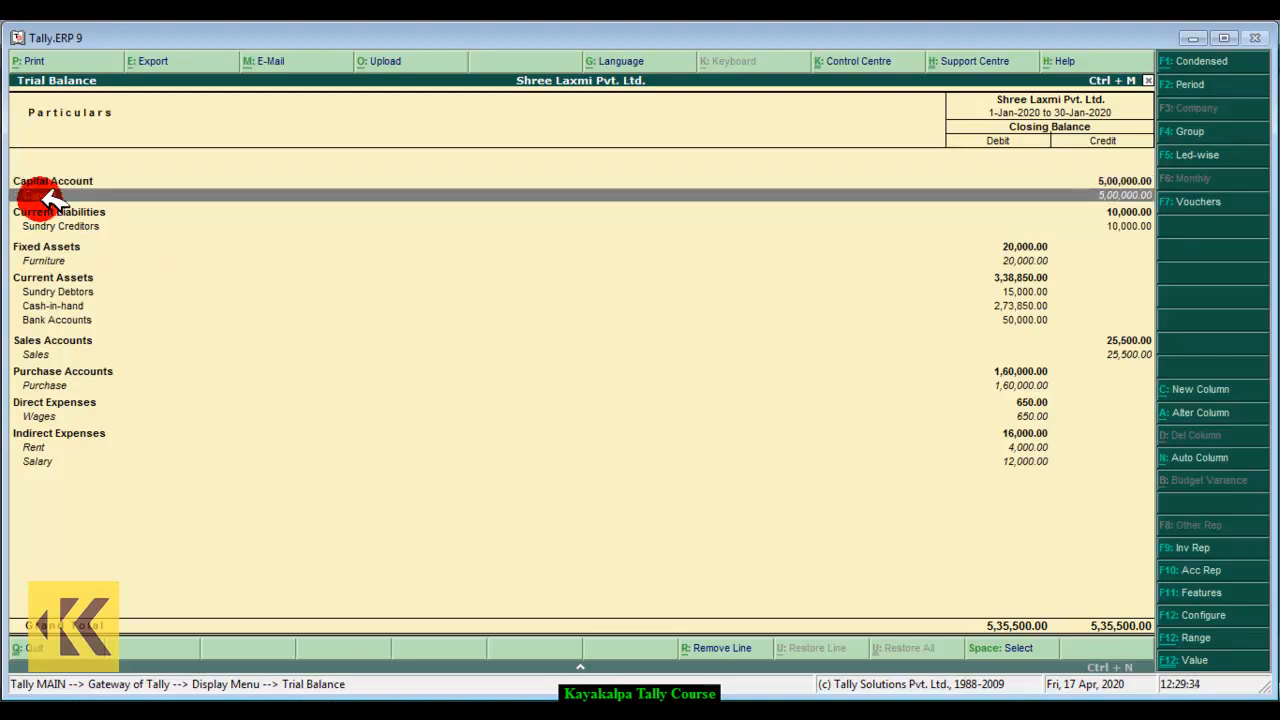
key(Down)
key(Down)
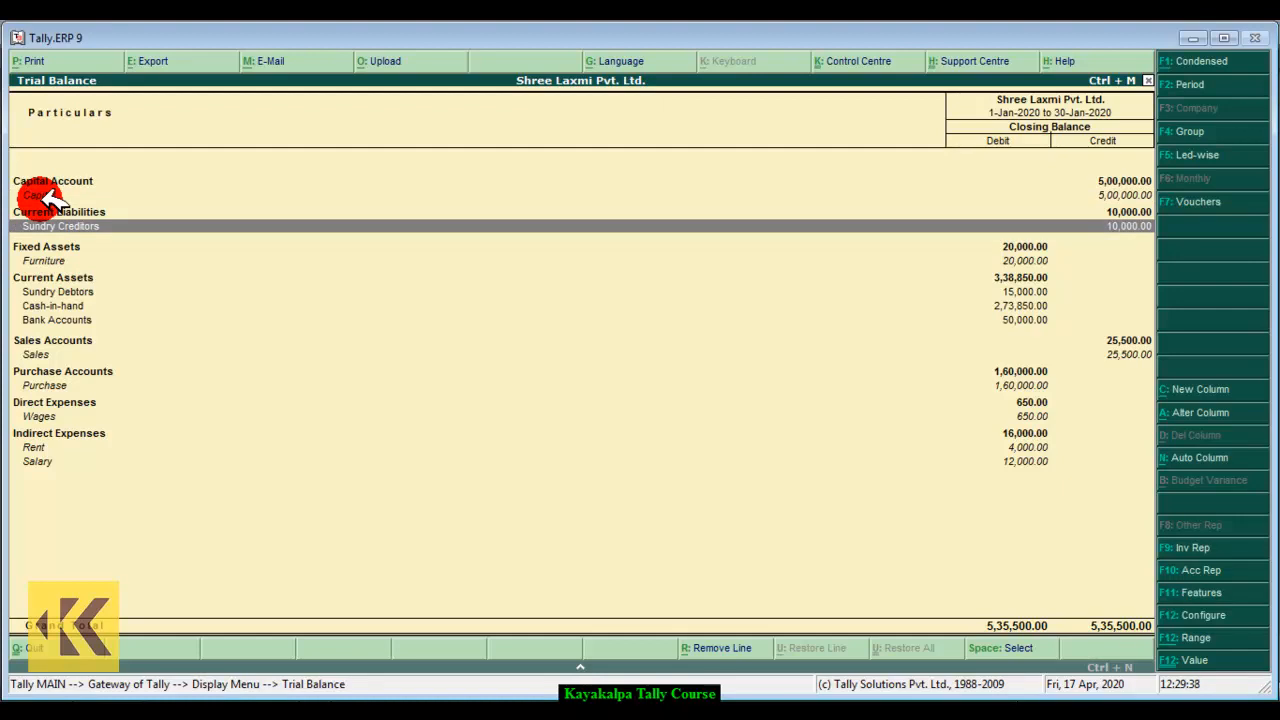
key(Down)
key(Down)
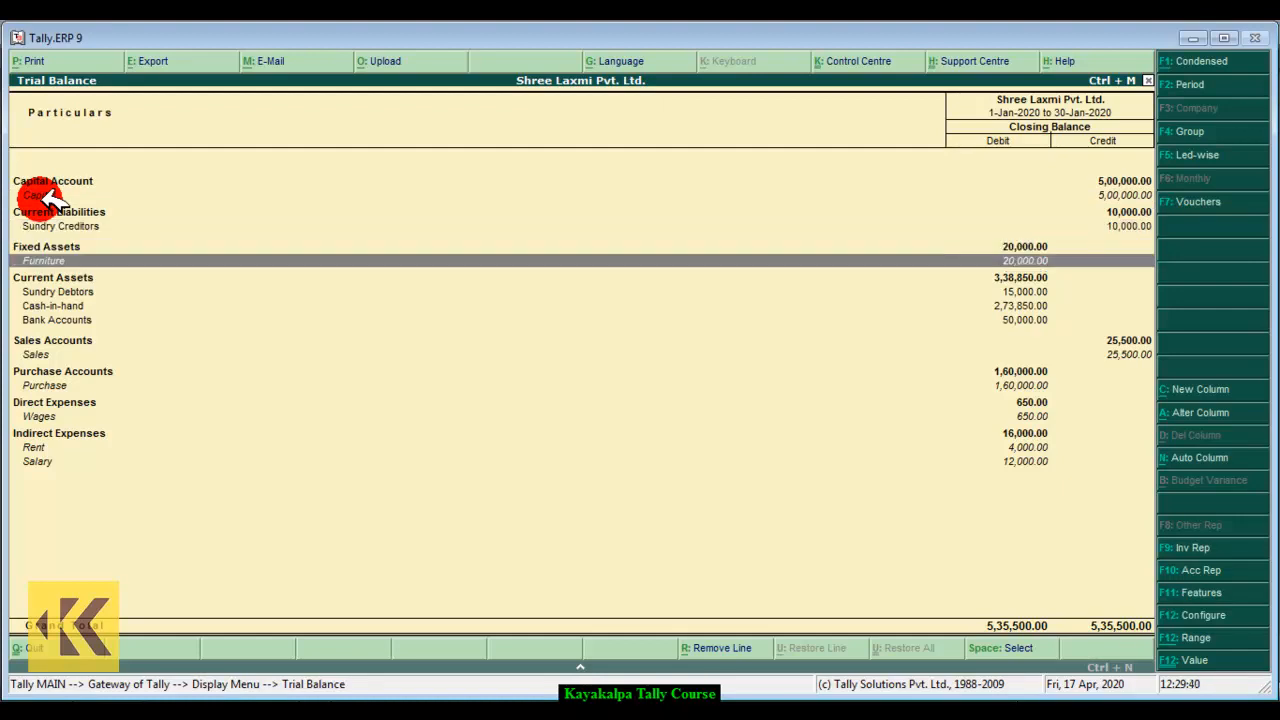
key(Down)
key(Down)
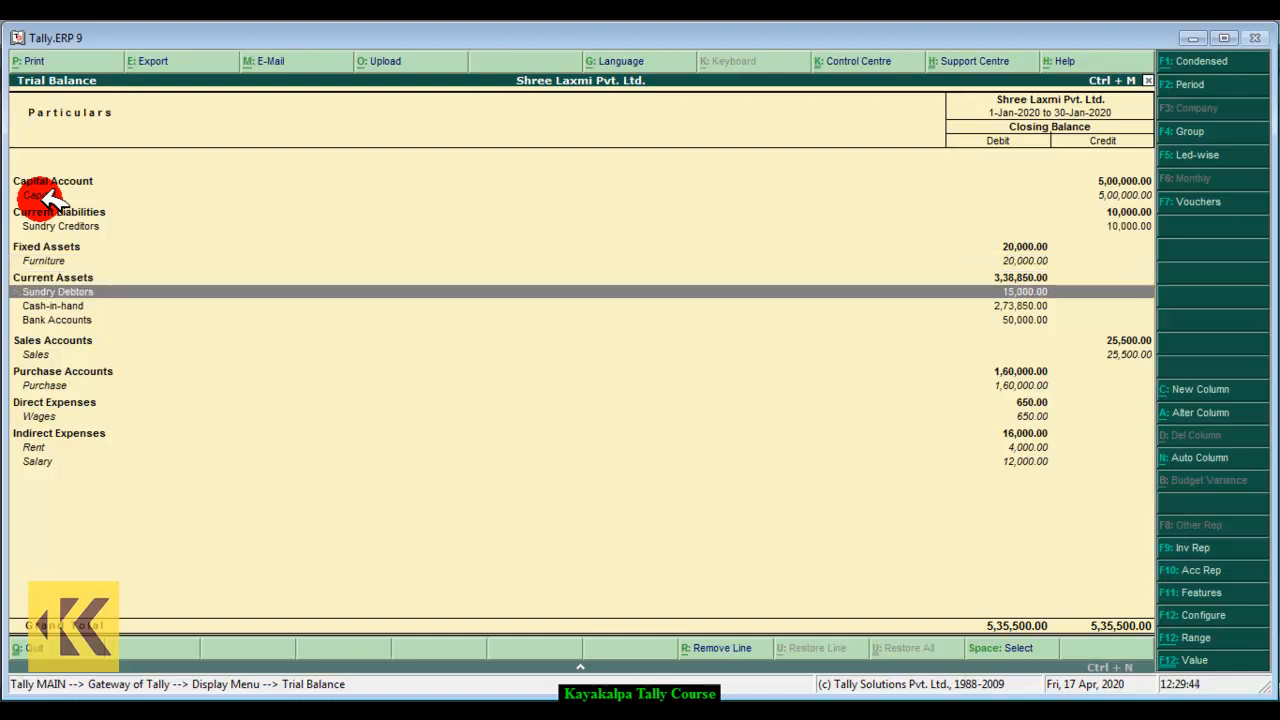
key(Down)
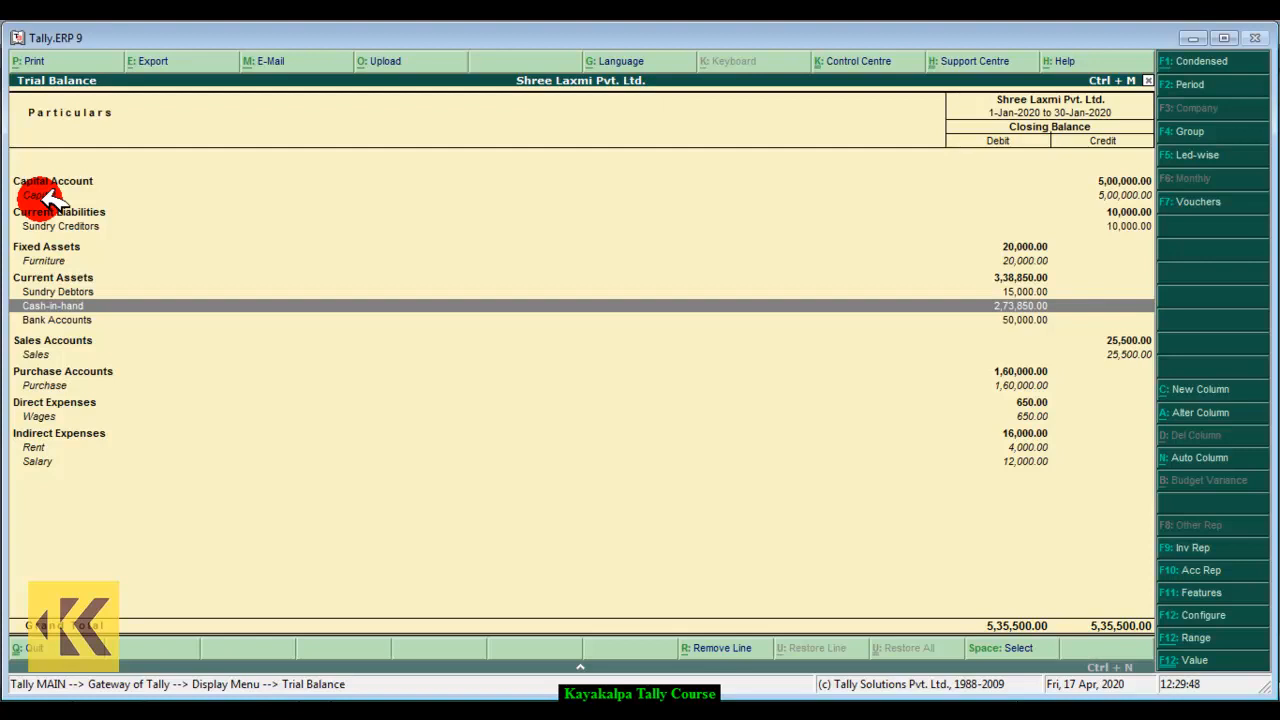
key(Down)
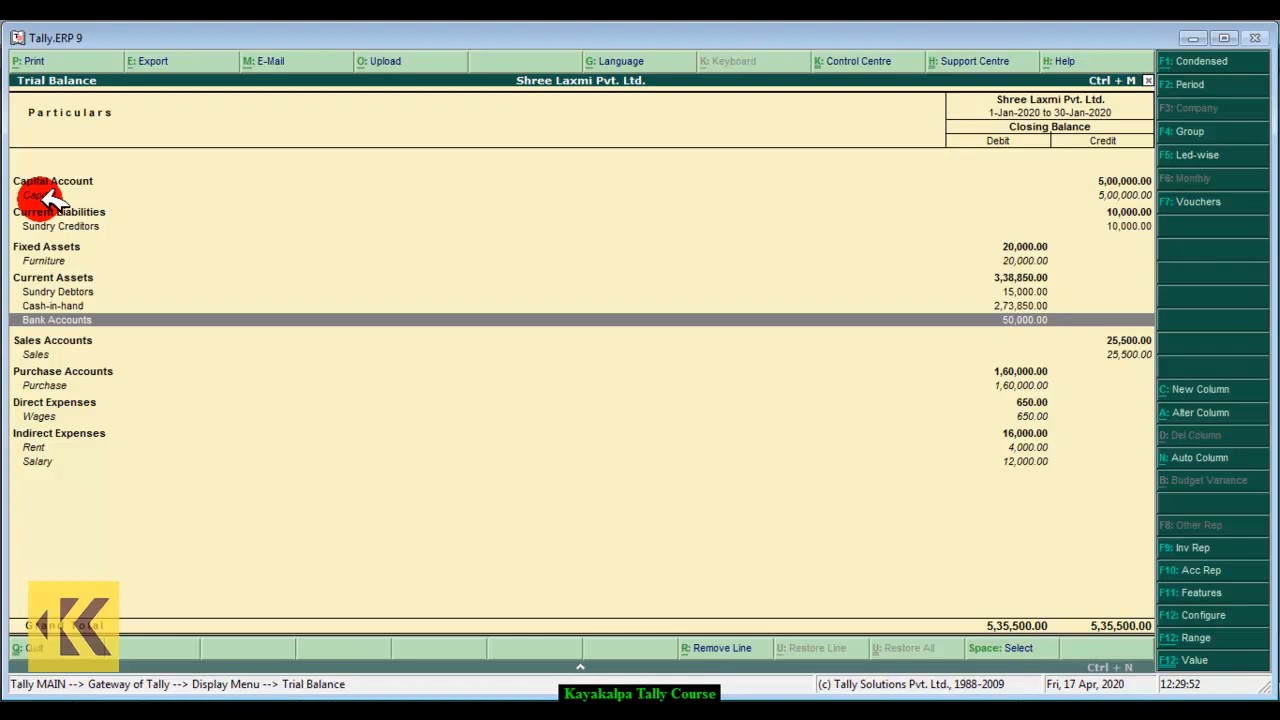
key(Down)
key(Down)
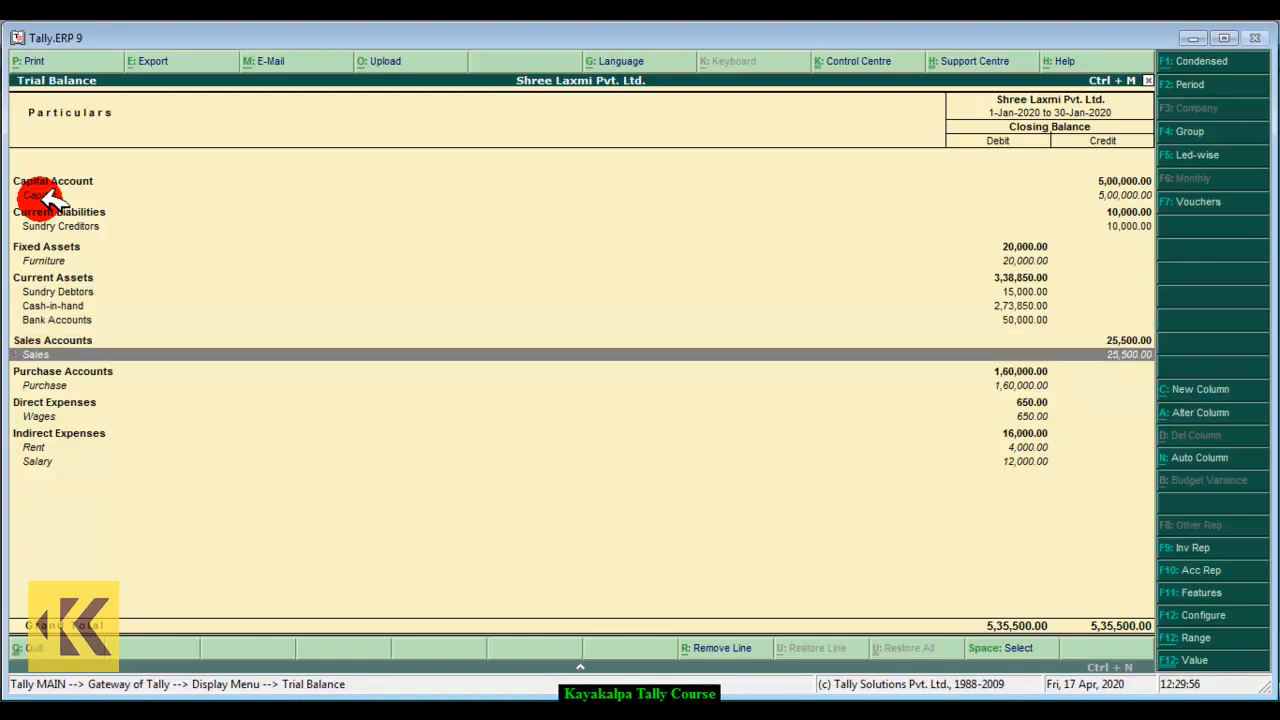
key(Down)
key(Down)
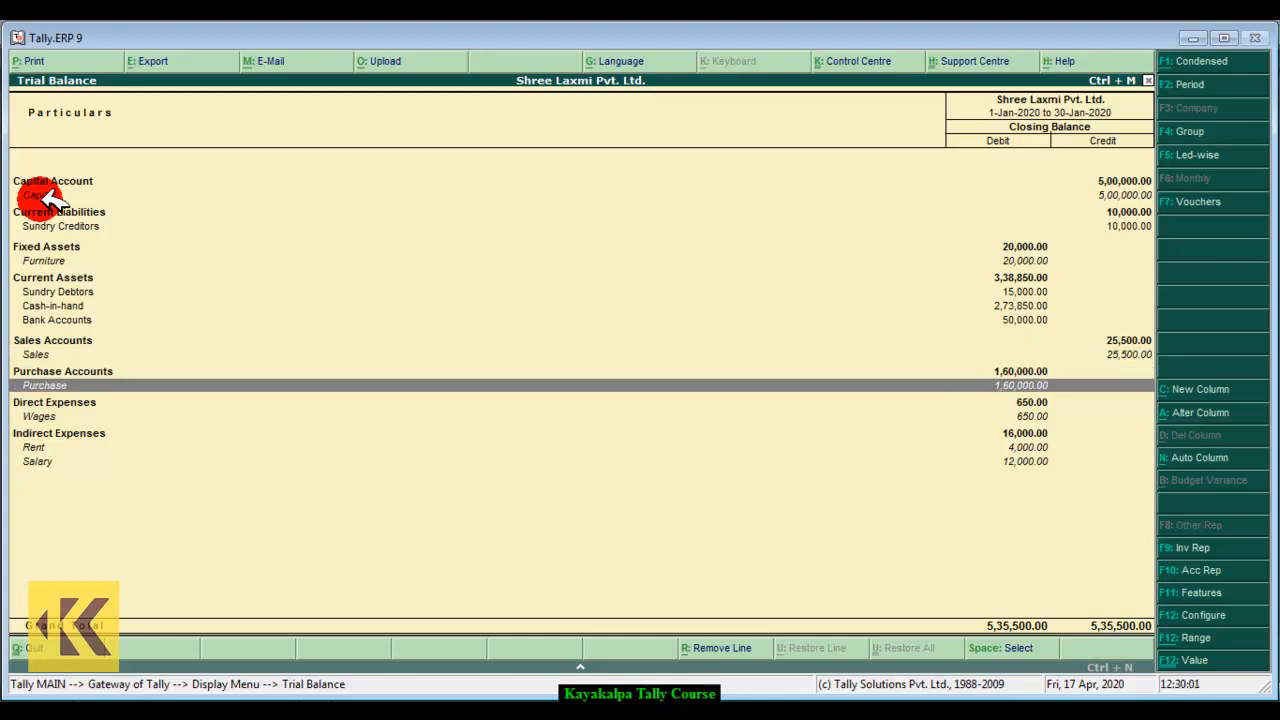
key(Down)
key(Down)
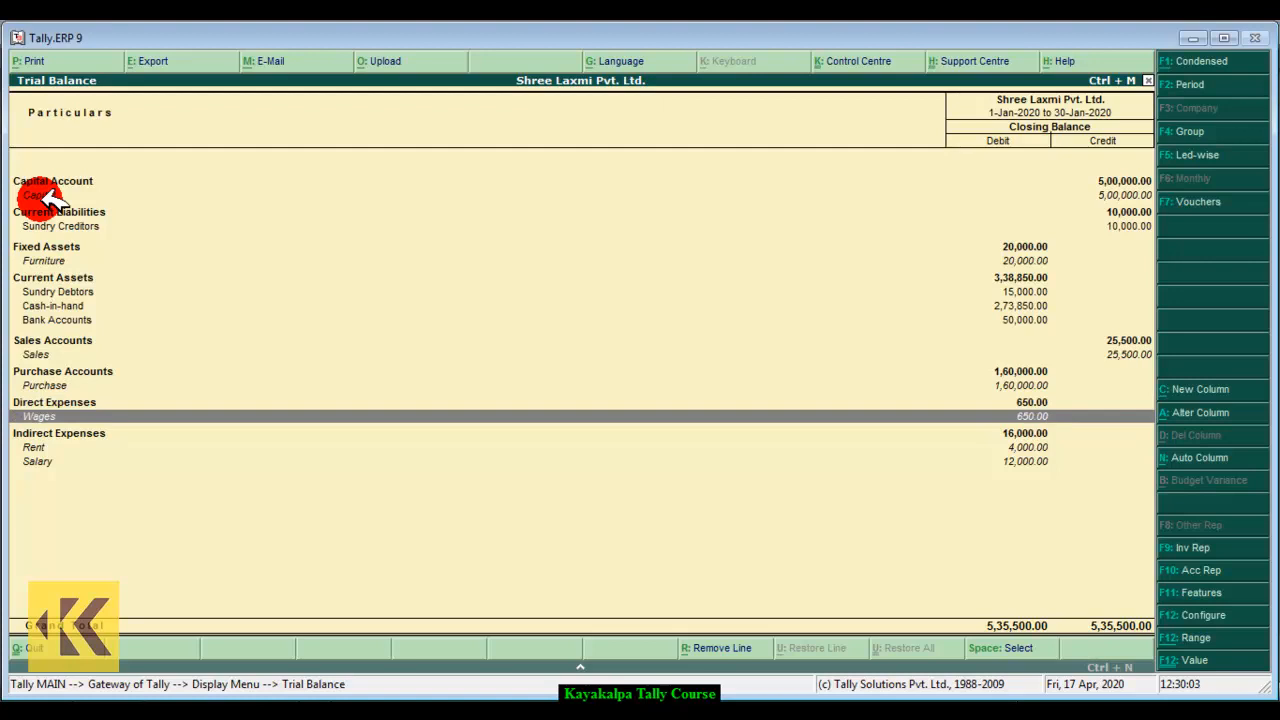
key(Down)
key(Down)
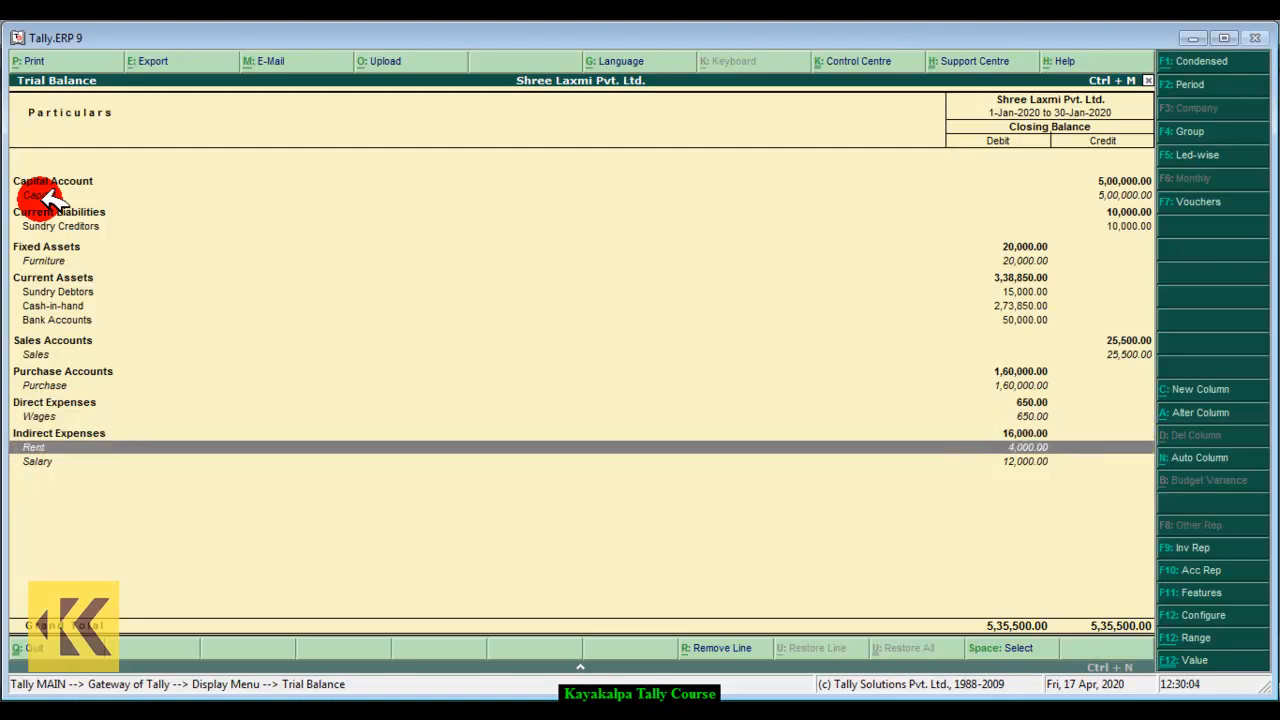
key(Down)
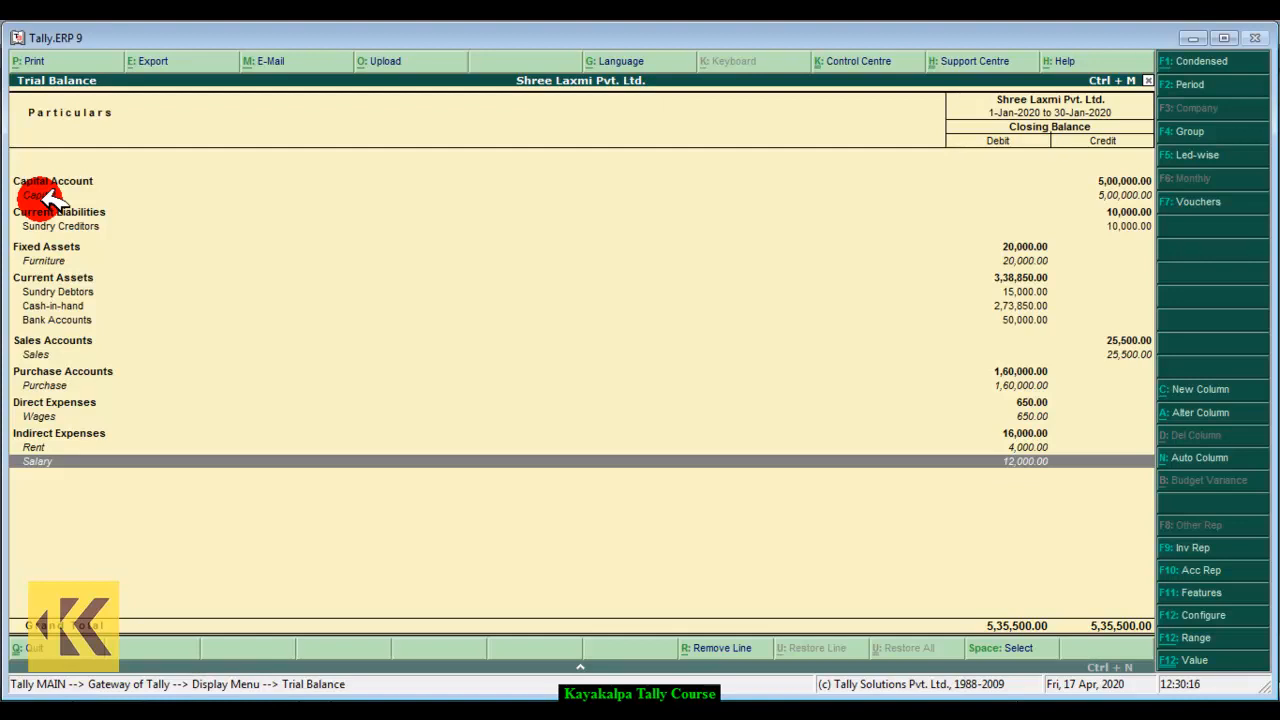
Return to the Gateway of Tally and open the Profit & Loss A/c in detailed form
key(Escape)
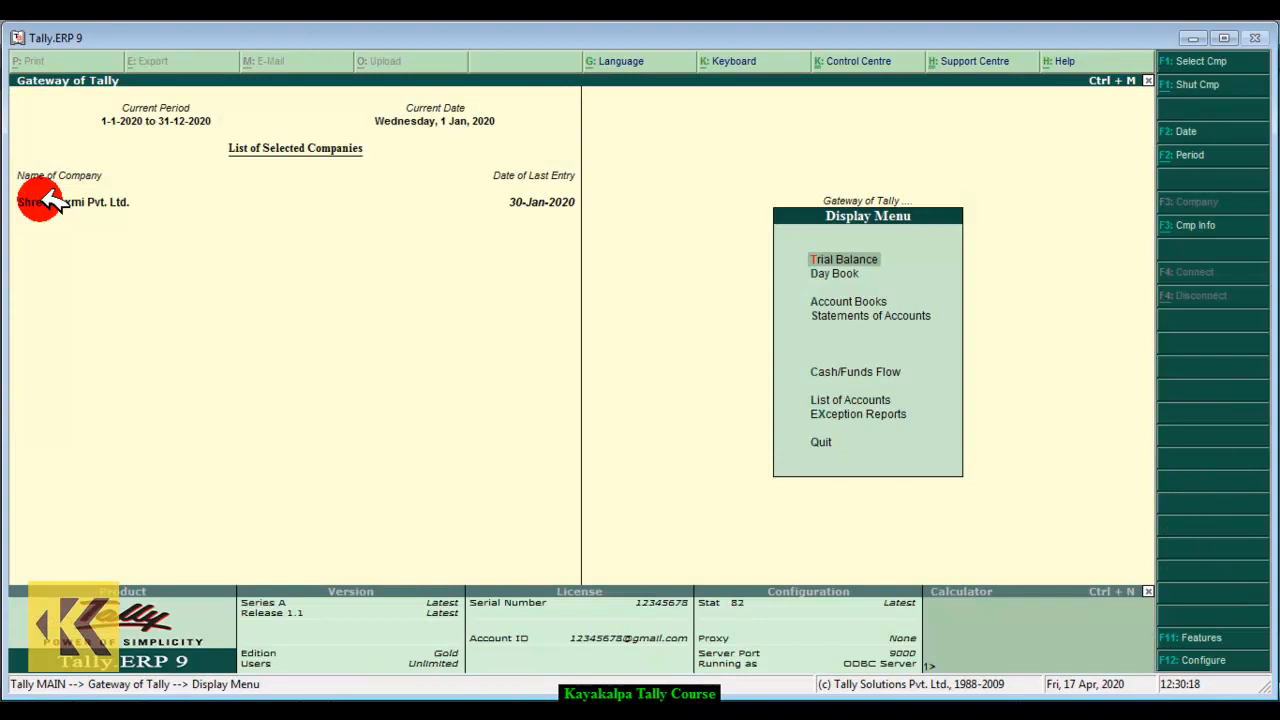
key(Escape)
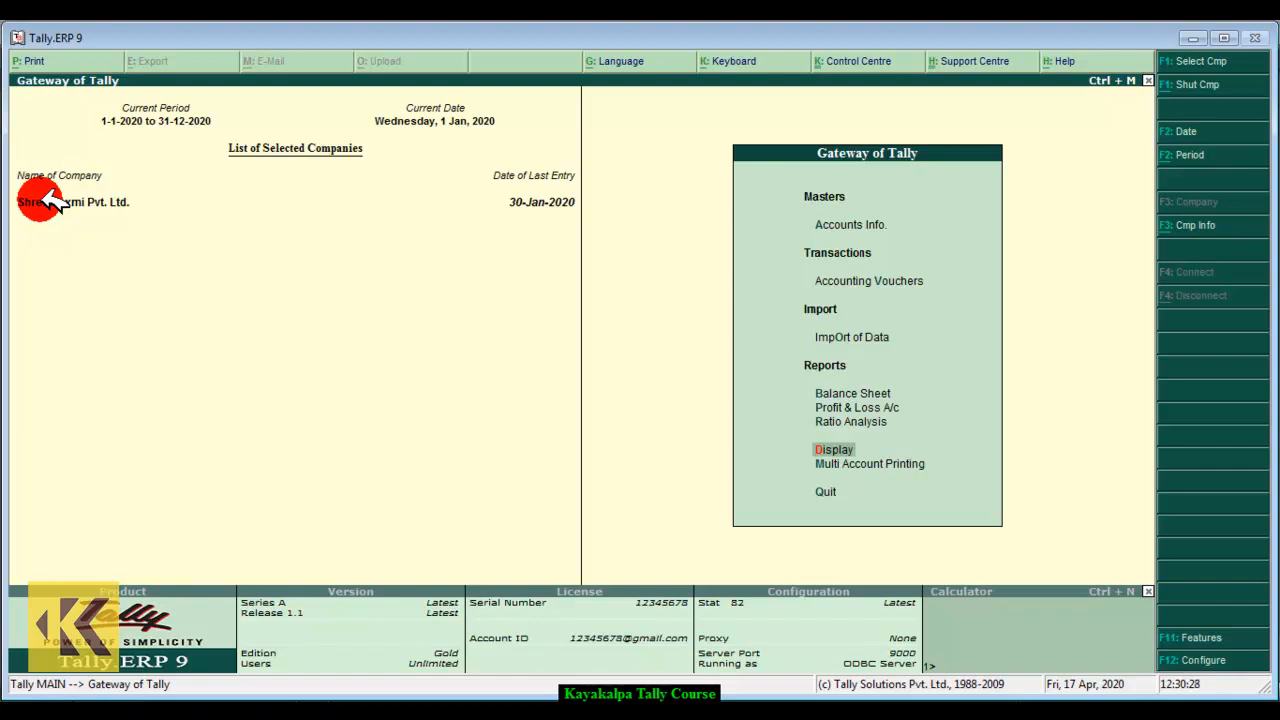
key(Up)
key(Up)
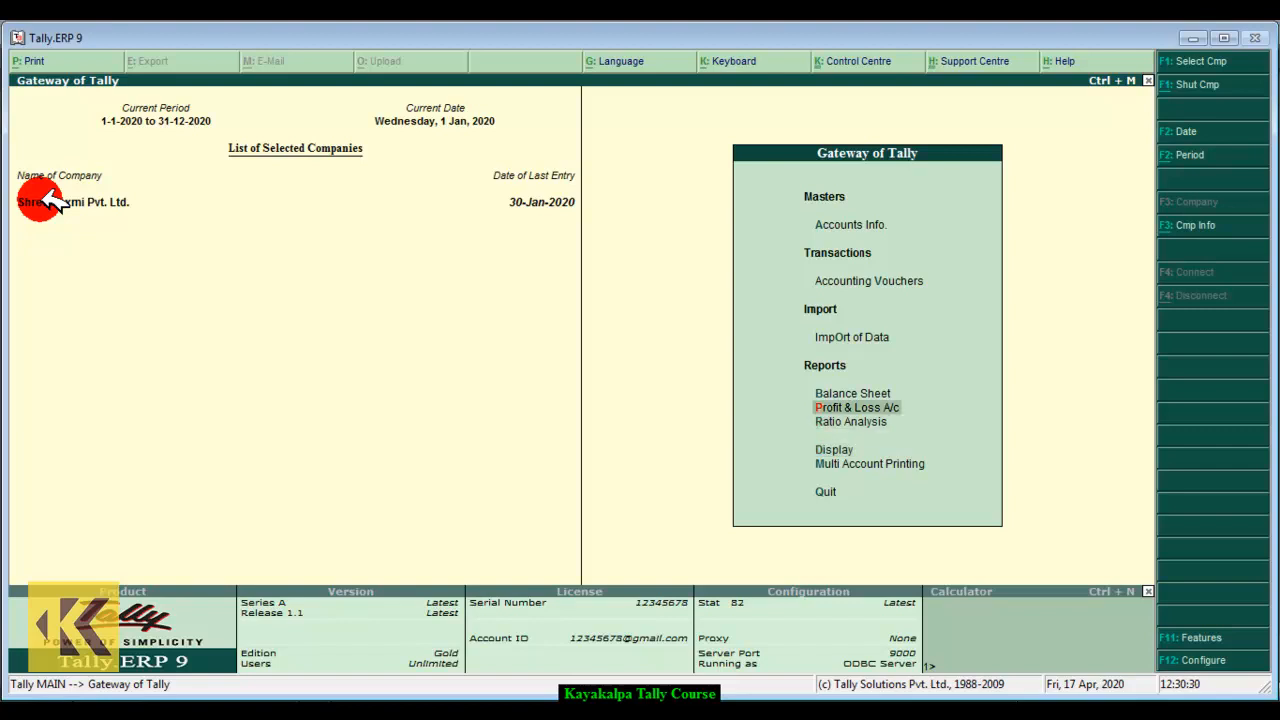
key(Return)
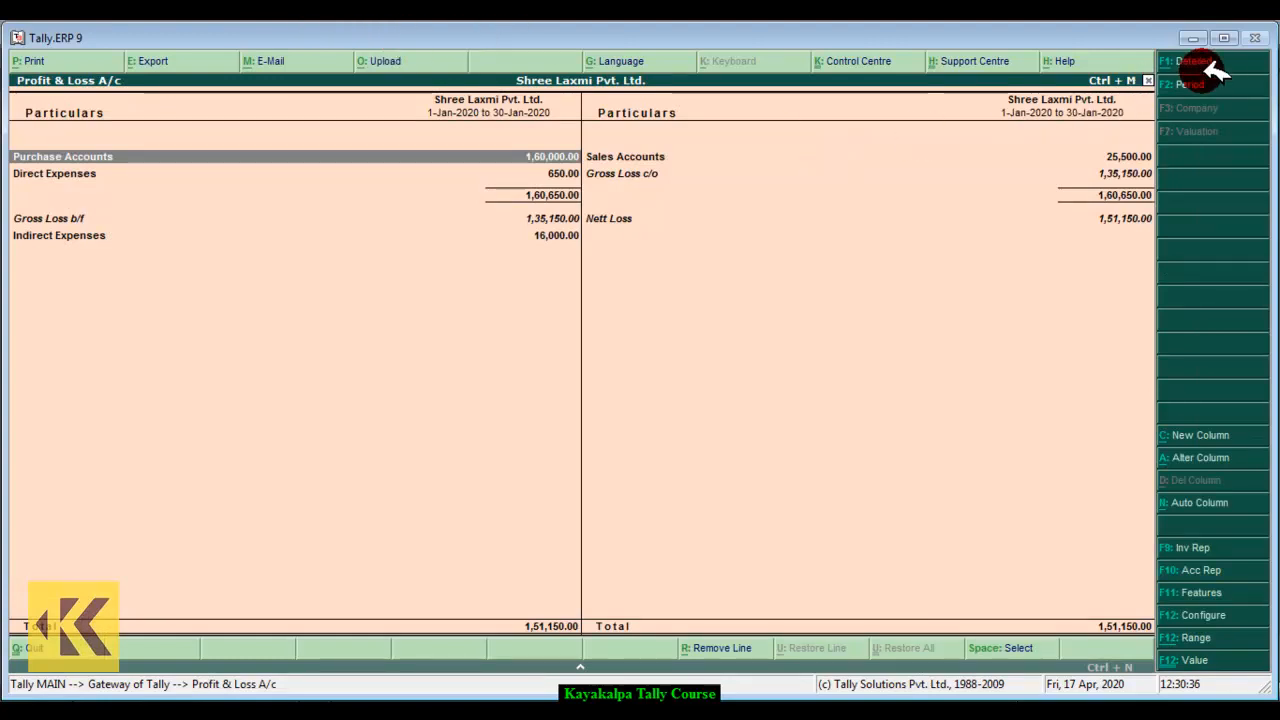
click(1238, 62)
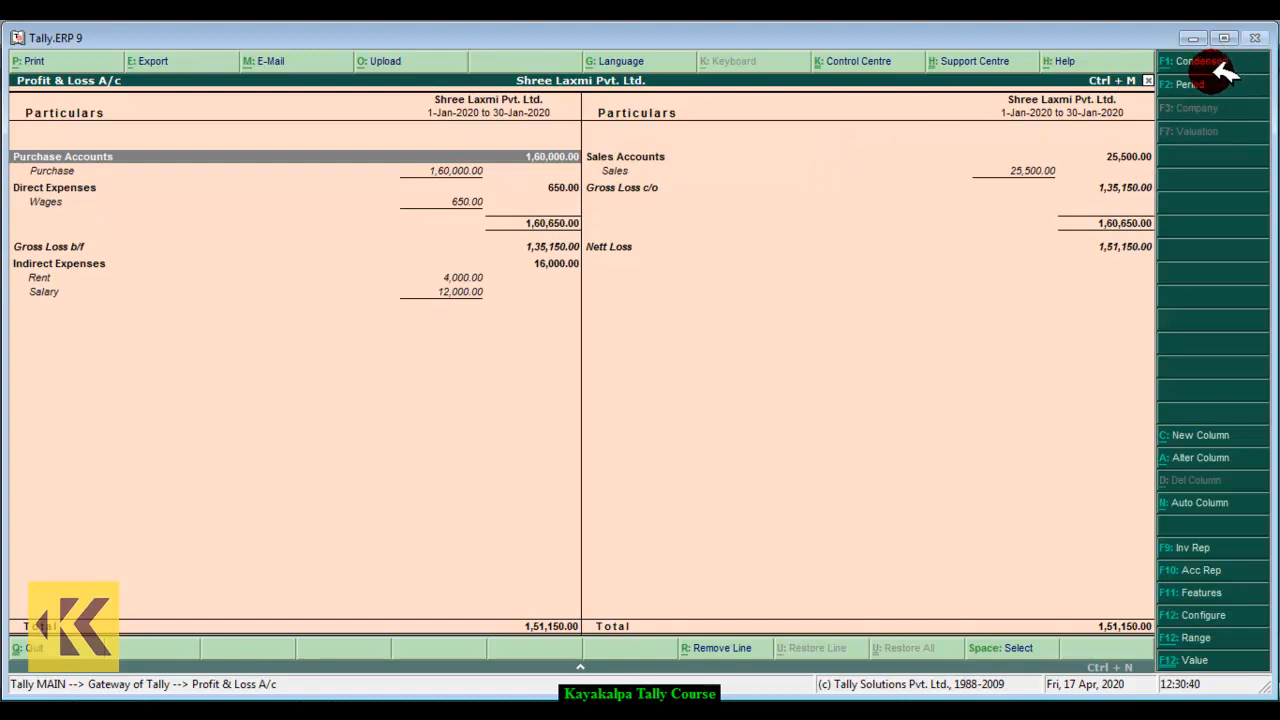
Set the Profit & Loss A/c period from 1-1-2020 to 31-1-2020
click(1232, 86)
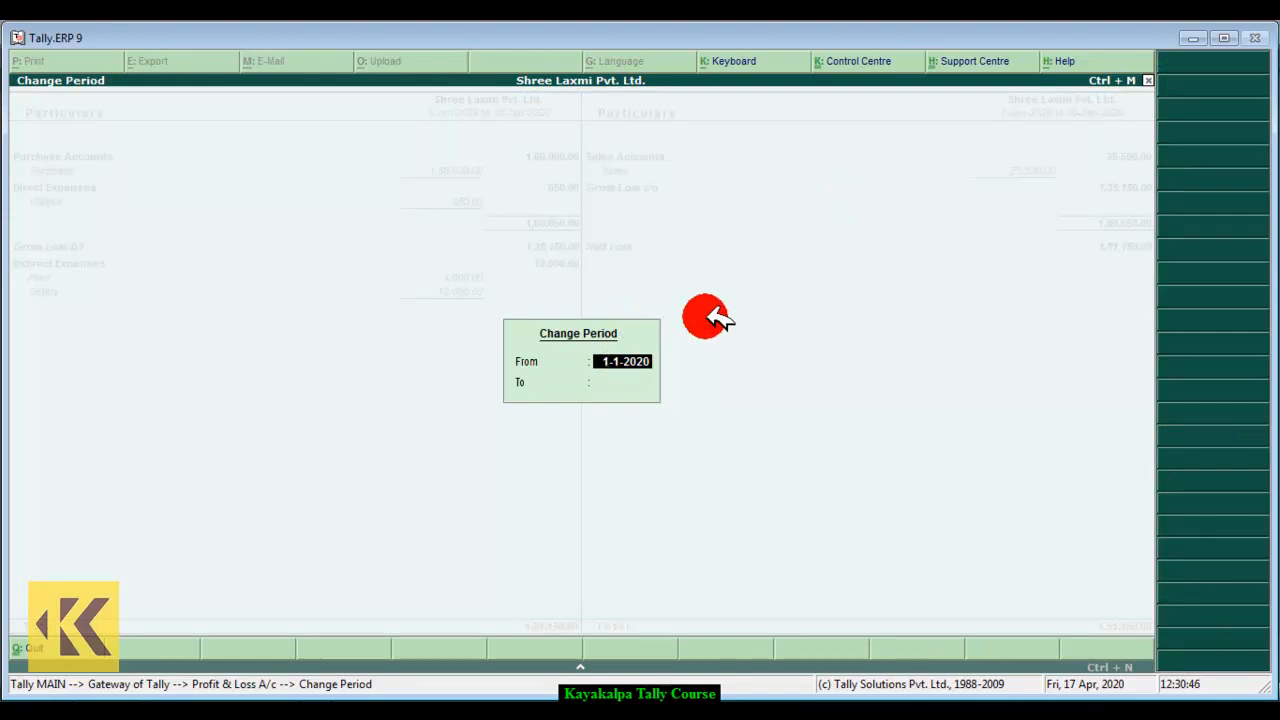
key(BackSpace)
text(1 1 2020)
key(Return)
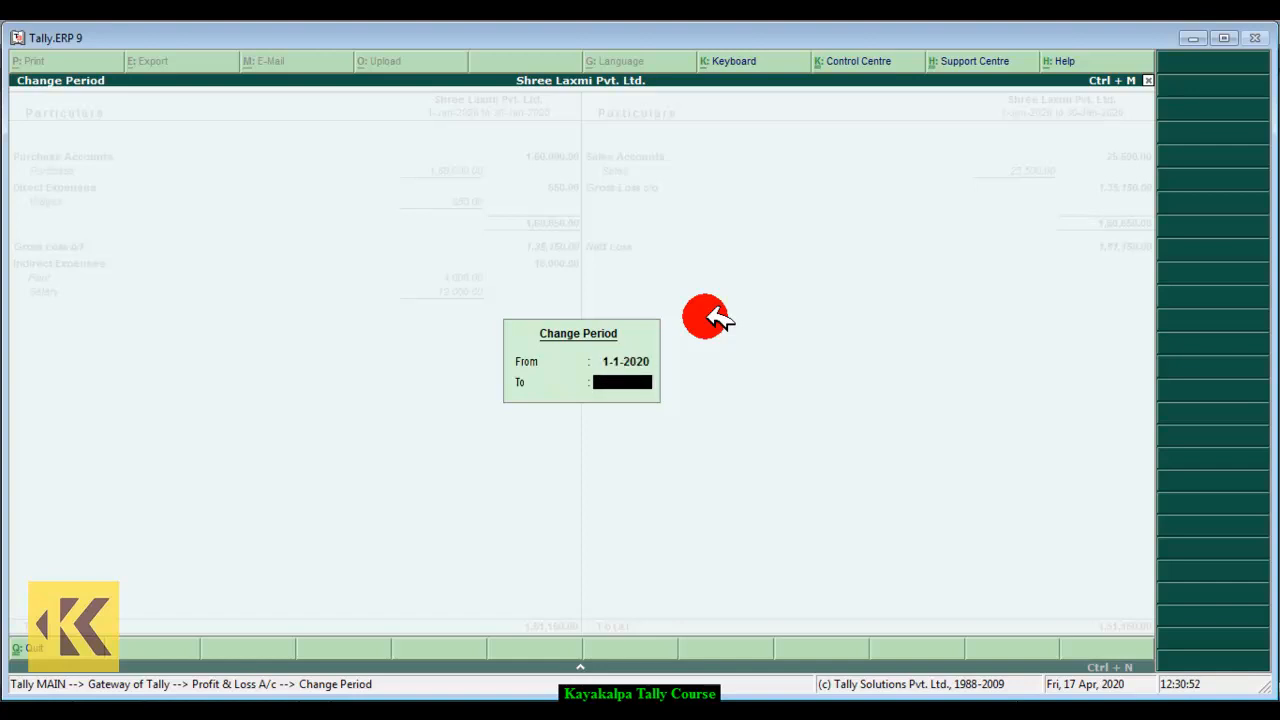
text(31 1 2020)
key(Return)
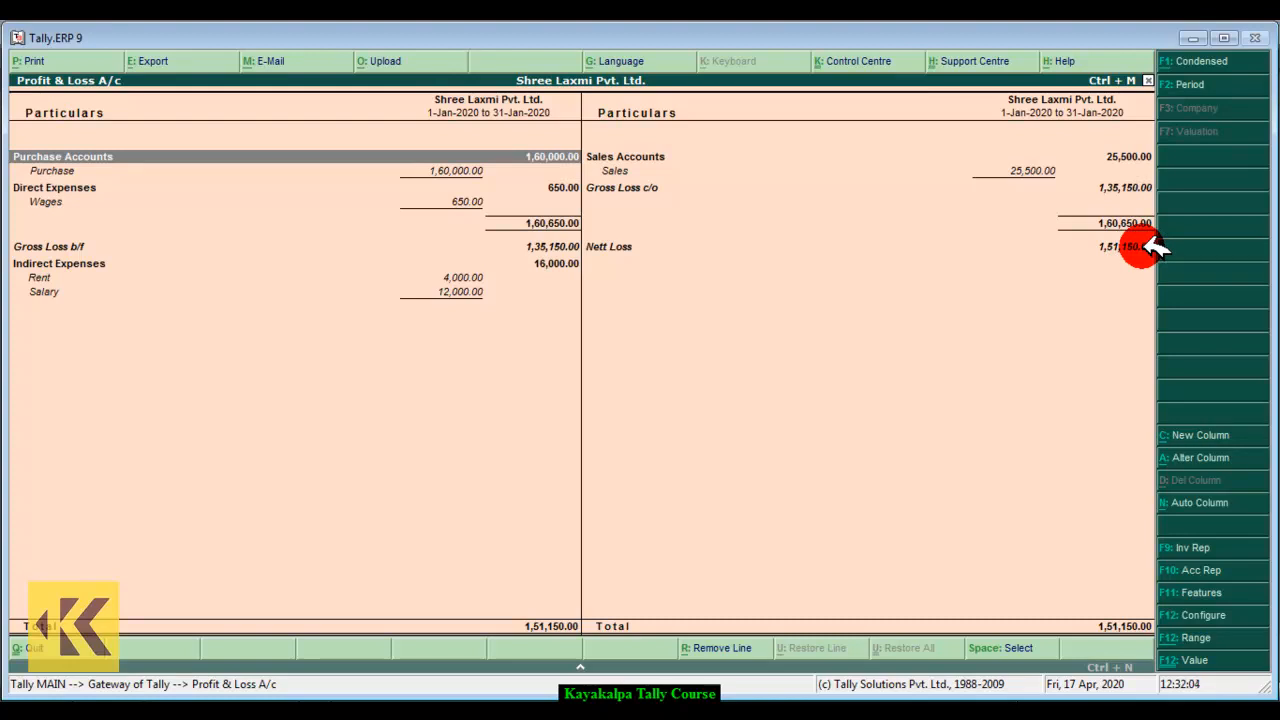
Leave the Profit & Loss A/c and open the Balance Sheet in detailed form
key(Escape)
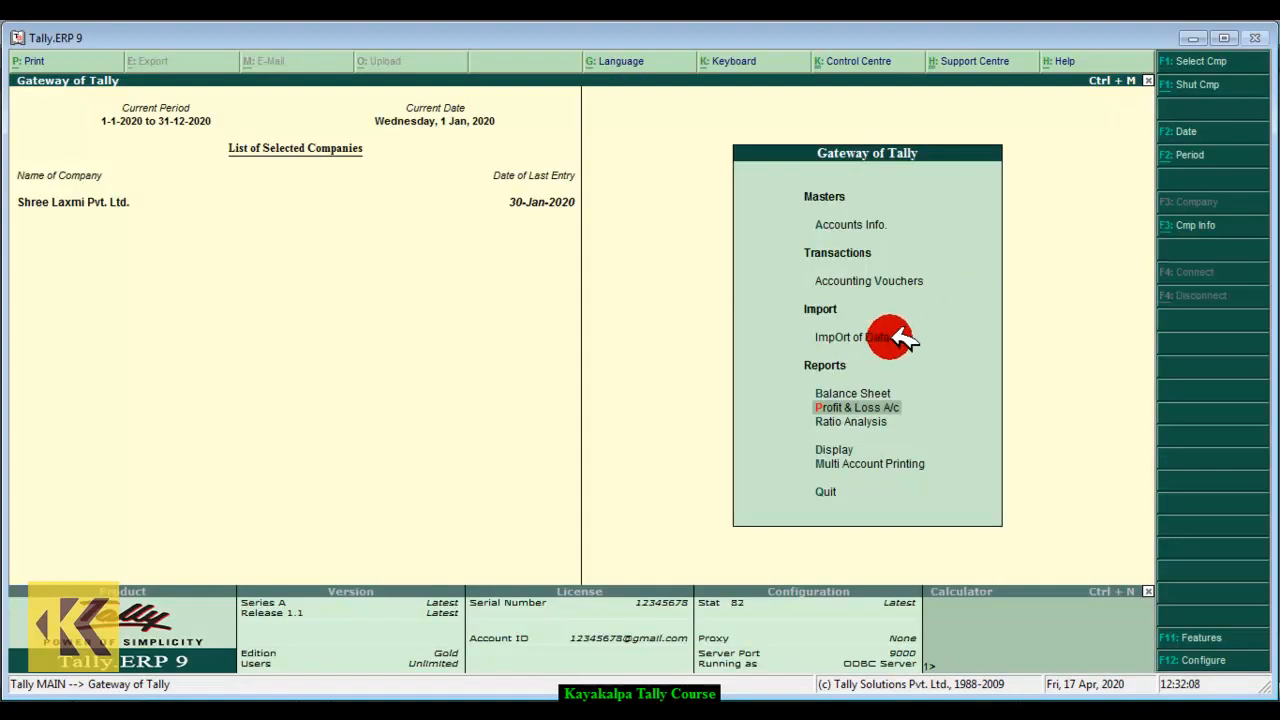
click(905, 393)
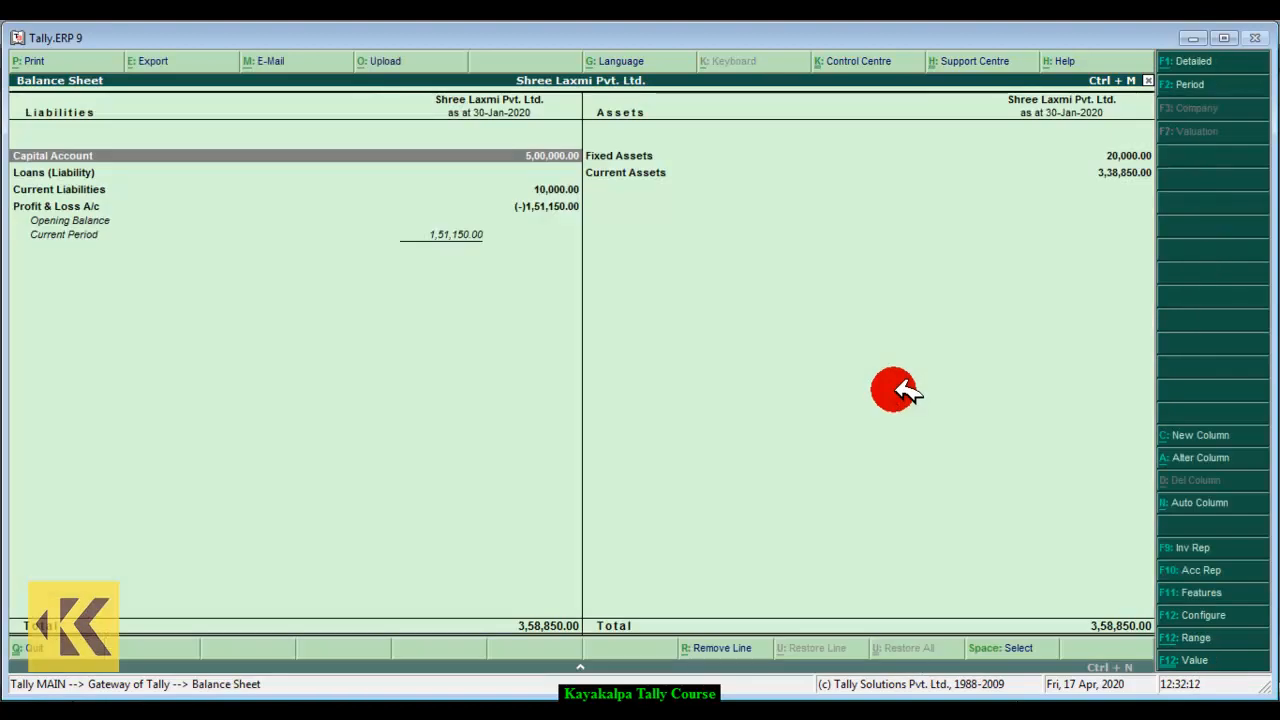
click(1191, 61)
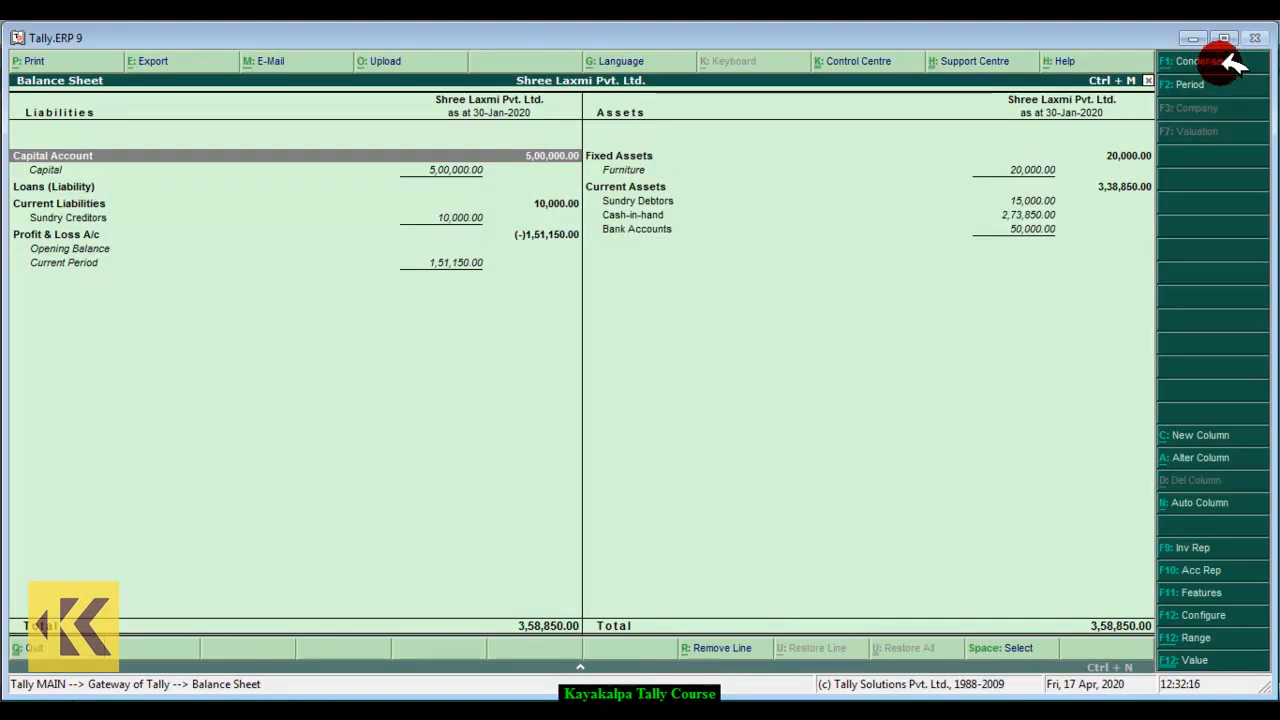
Set the Balance Sheet period from 1-1-2020 to 31-1-2020
click(1201, 84)
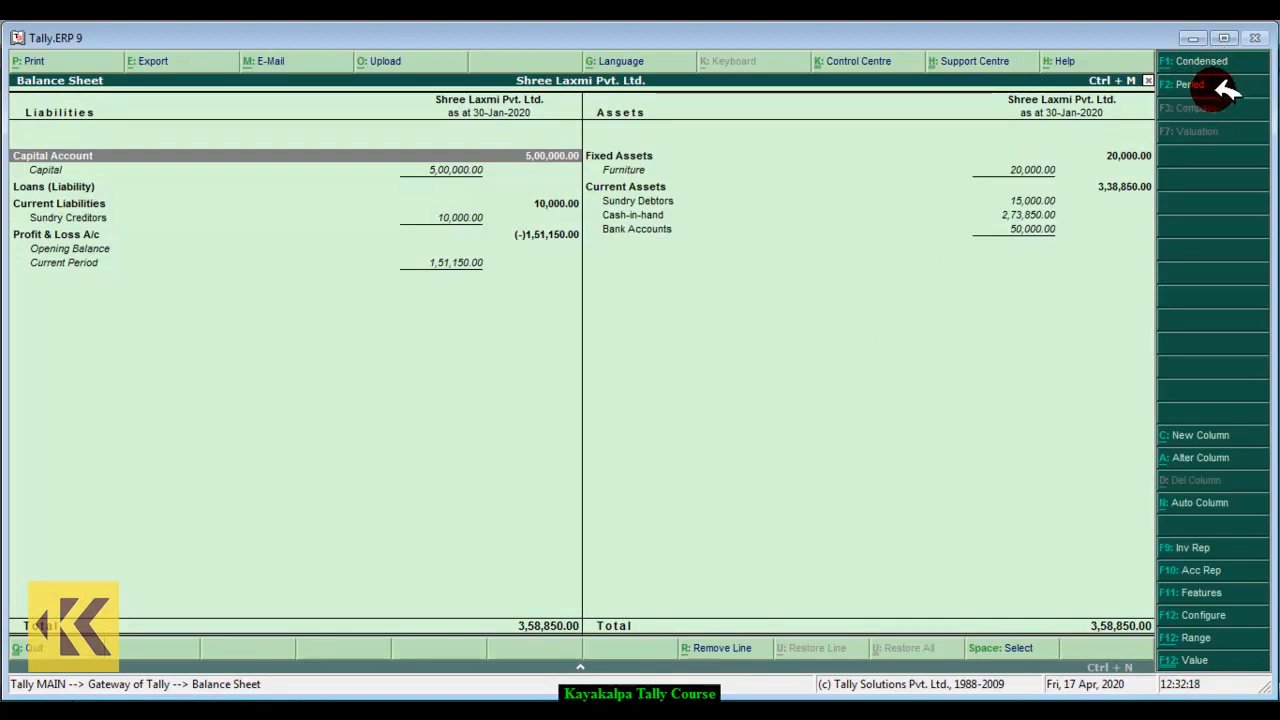
click(1217, 88)
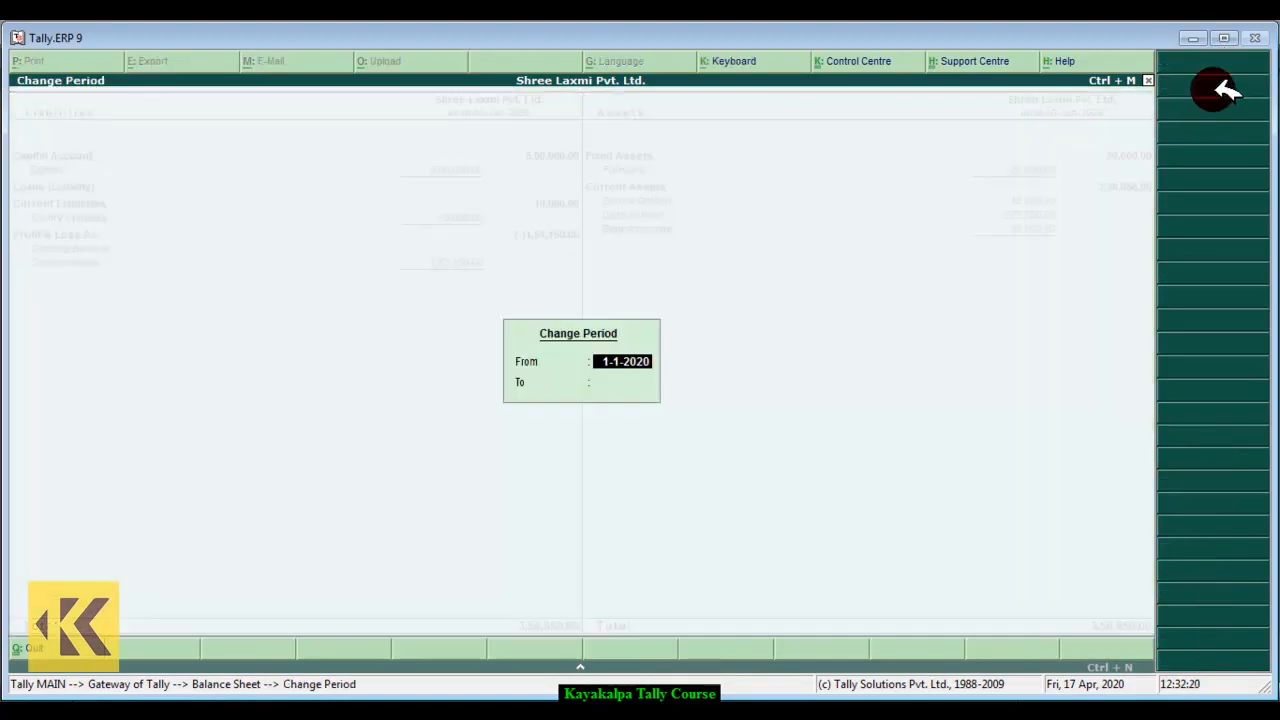
text(11 2020)
key(Return)
text(3)
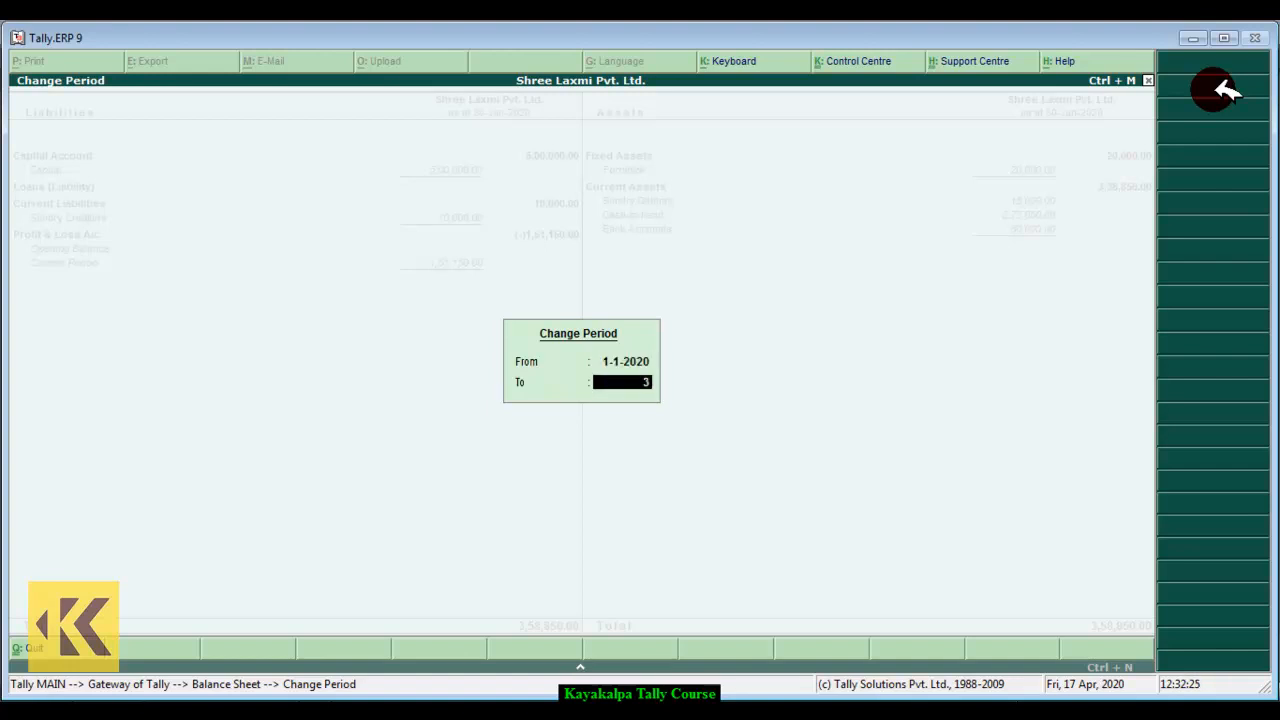
text(1 1 2020)
key(Return)
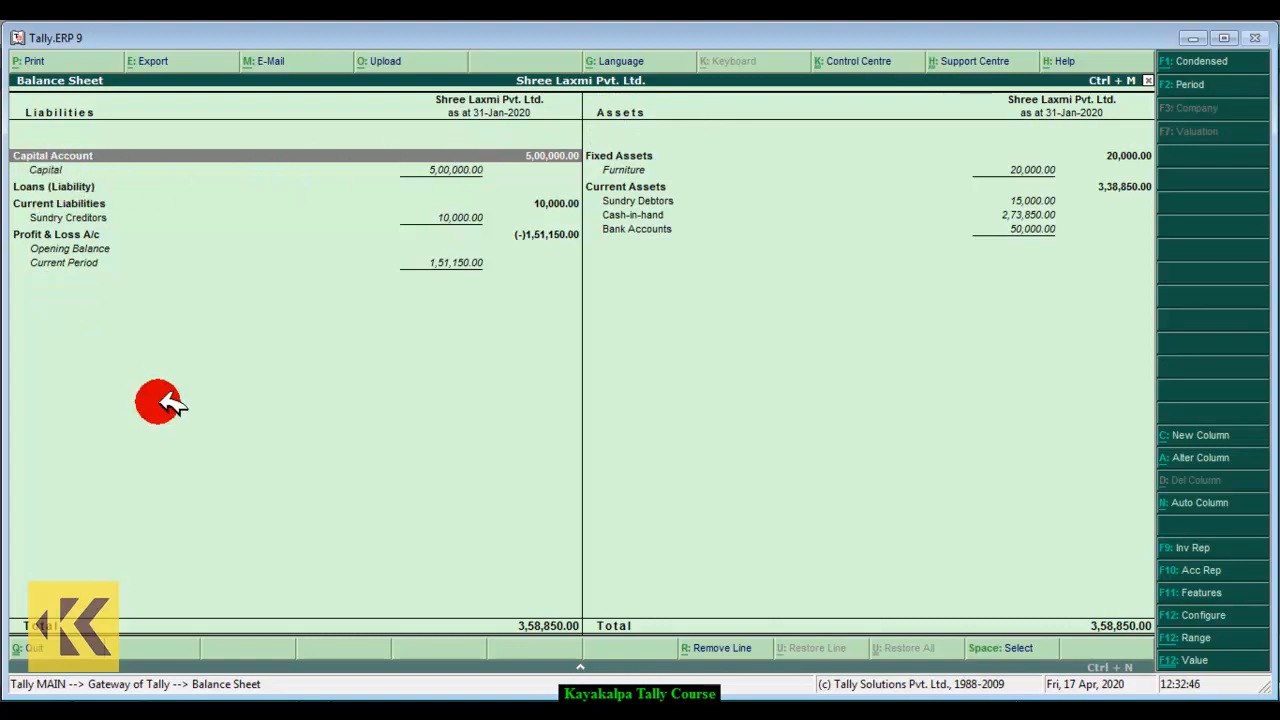
Examine the liabilities side of the Balance Sheet line by line, from Capital Account through Sundry Creditors to Profit & Loss A/c
key(Down)
key(Down)
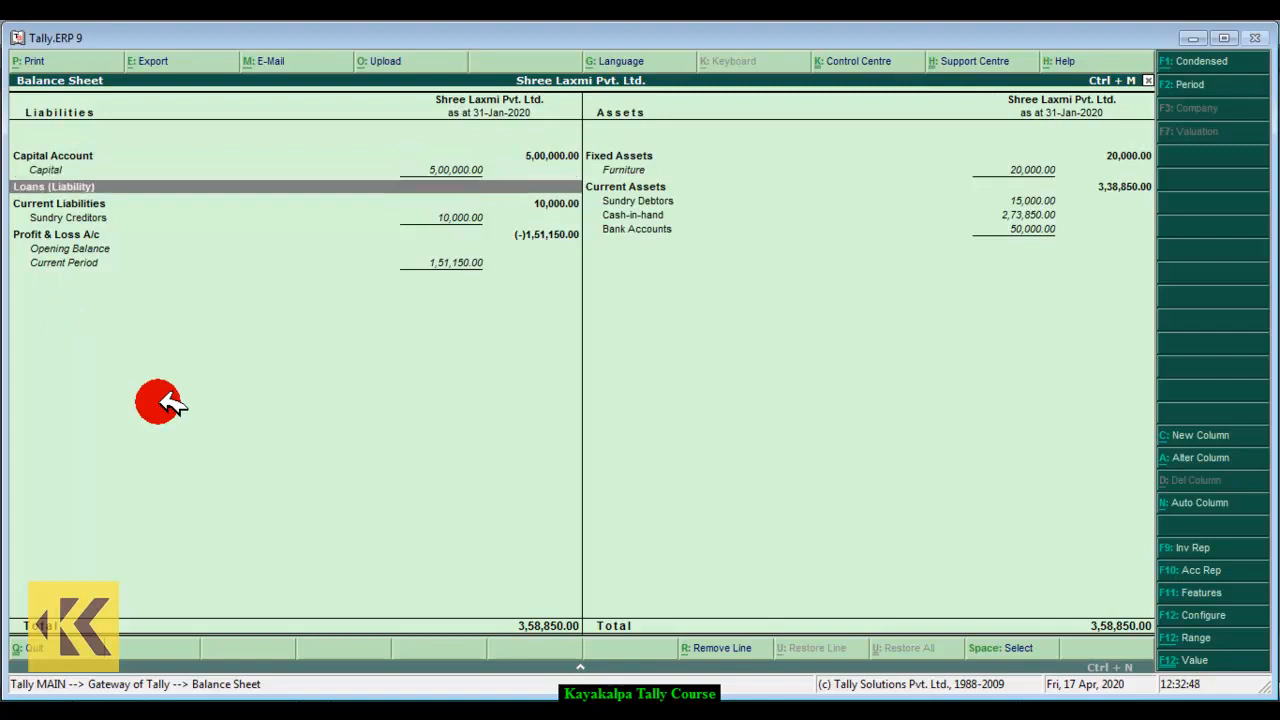
key(Down)
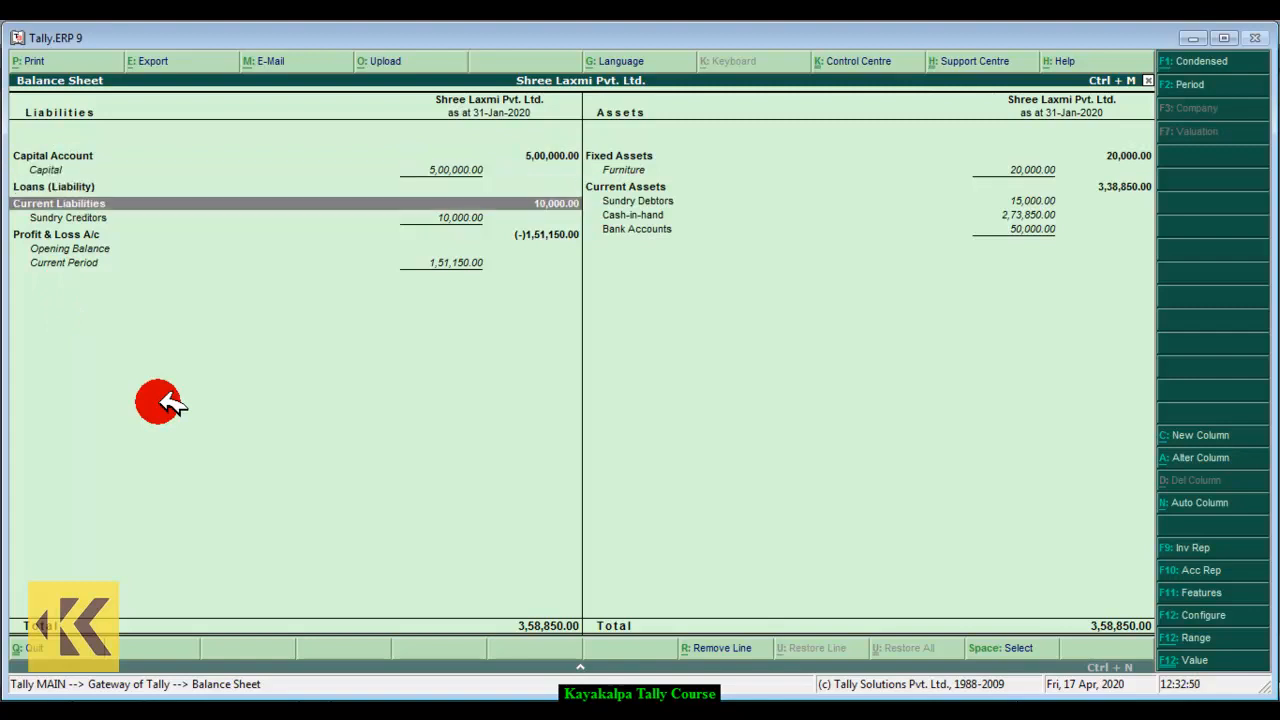
key(Down)
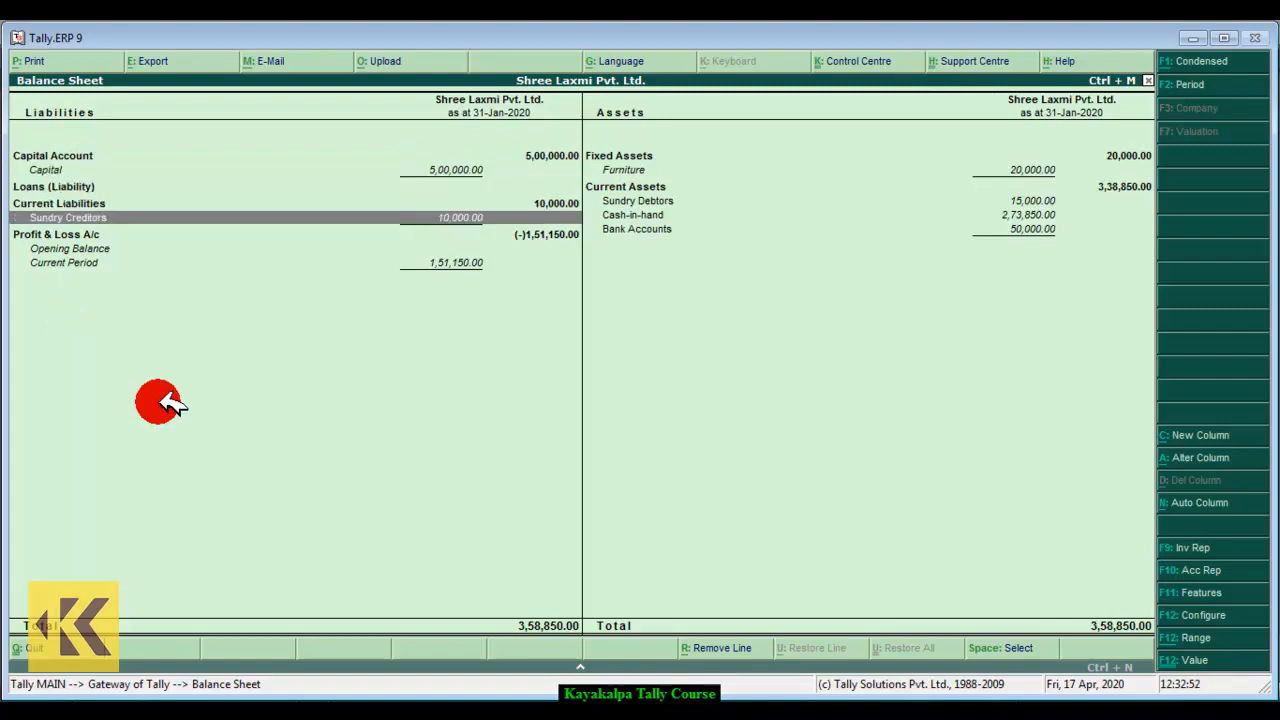
key(Down)
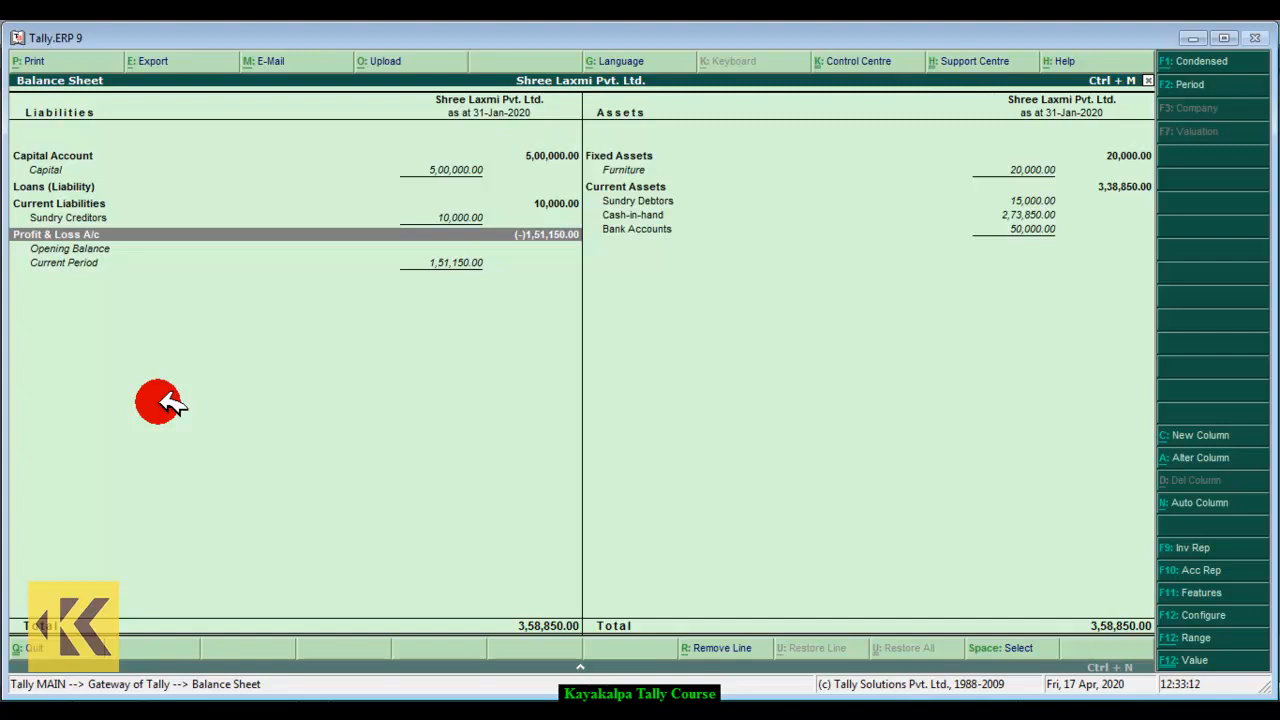
Examine the assets side of the Balance Sheet line by line, from Furniture through Sundry Debtors and Cash-in-hand to Bank Accounts
click(656, 171)
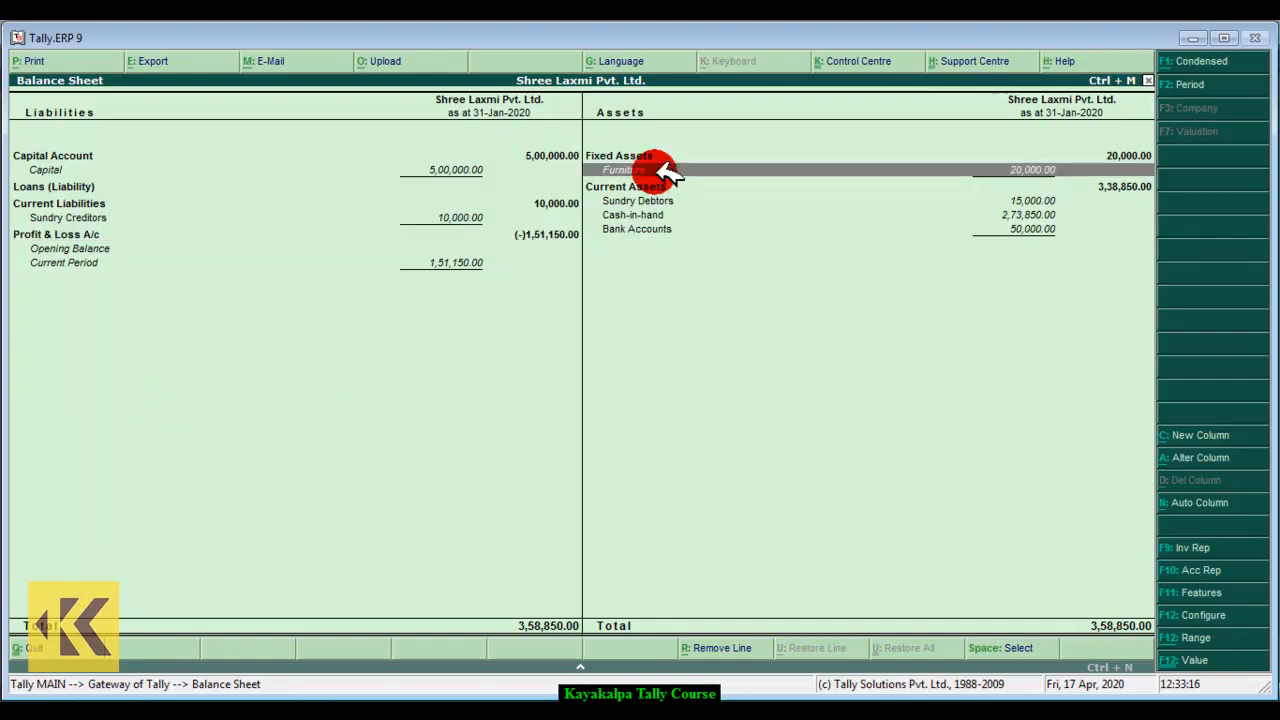
key(Down)
key(Down)
key(Down)
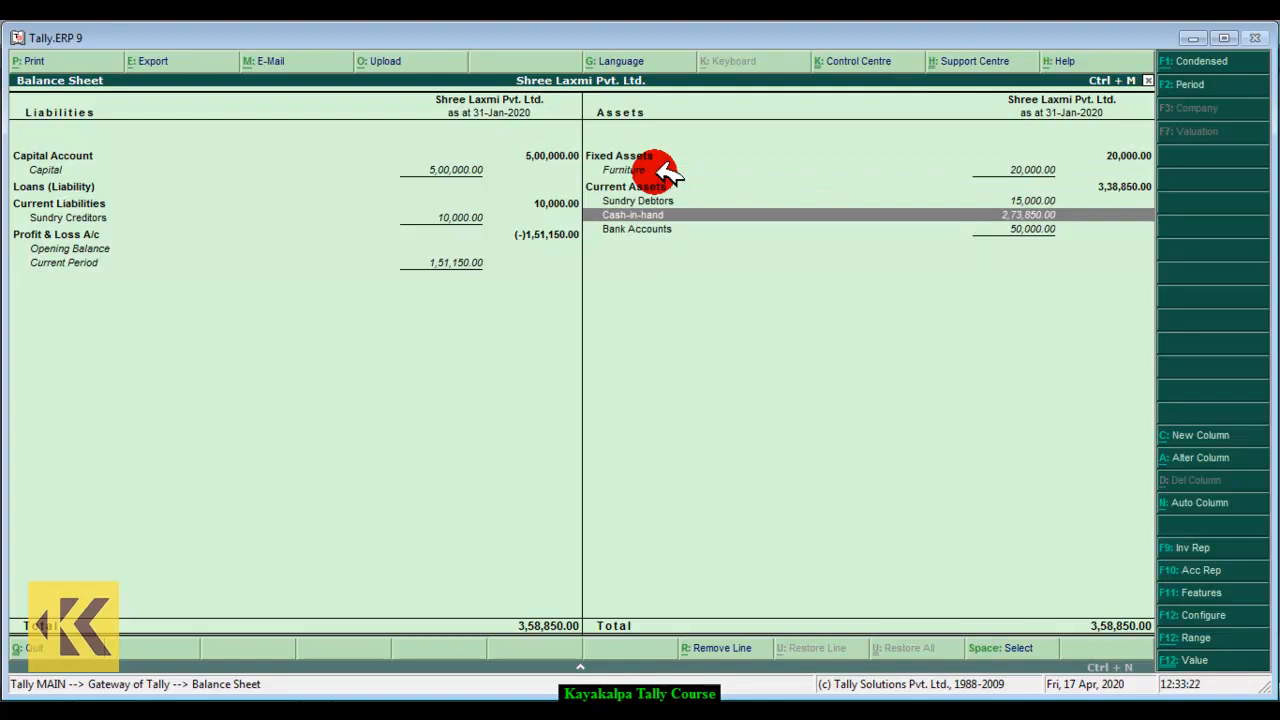
key(Down)
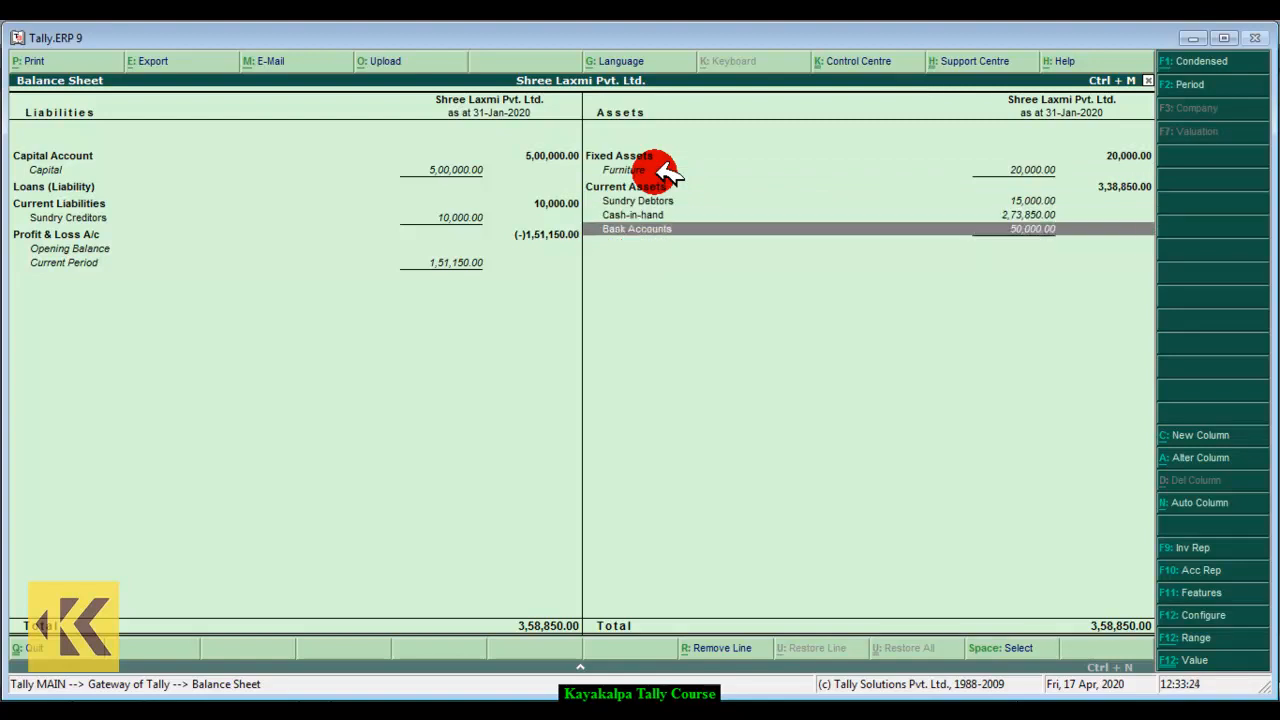